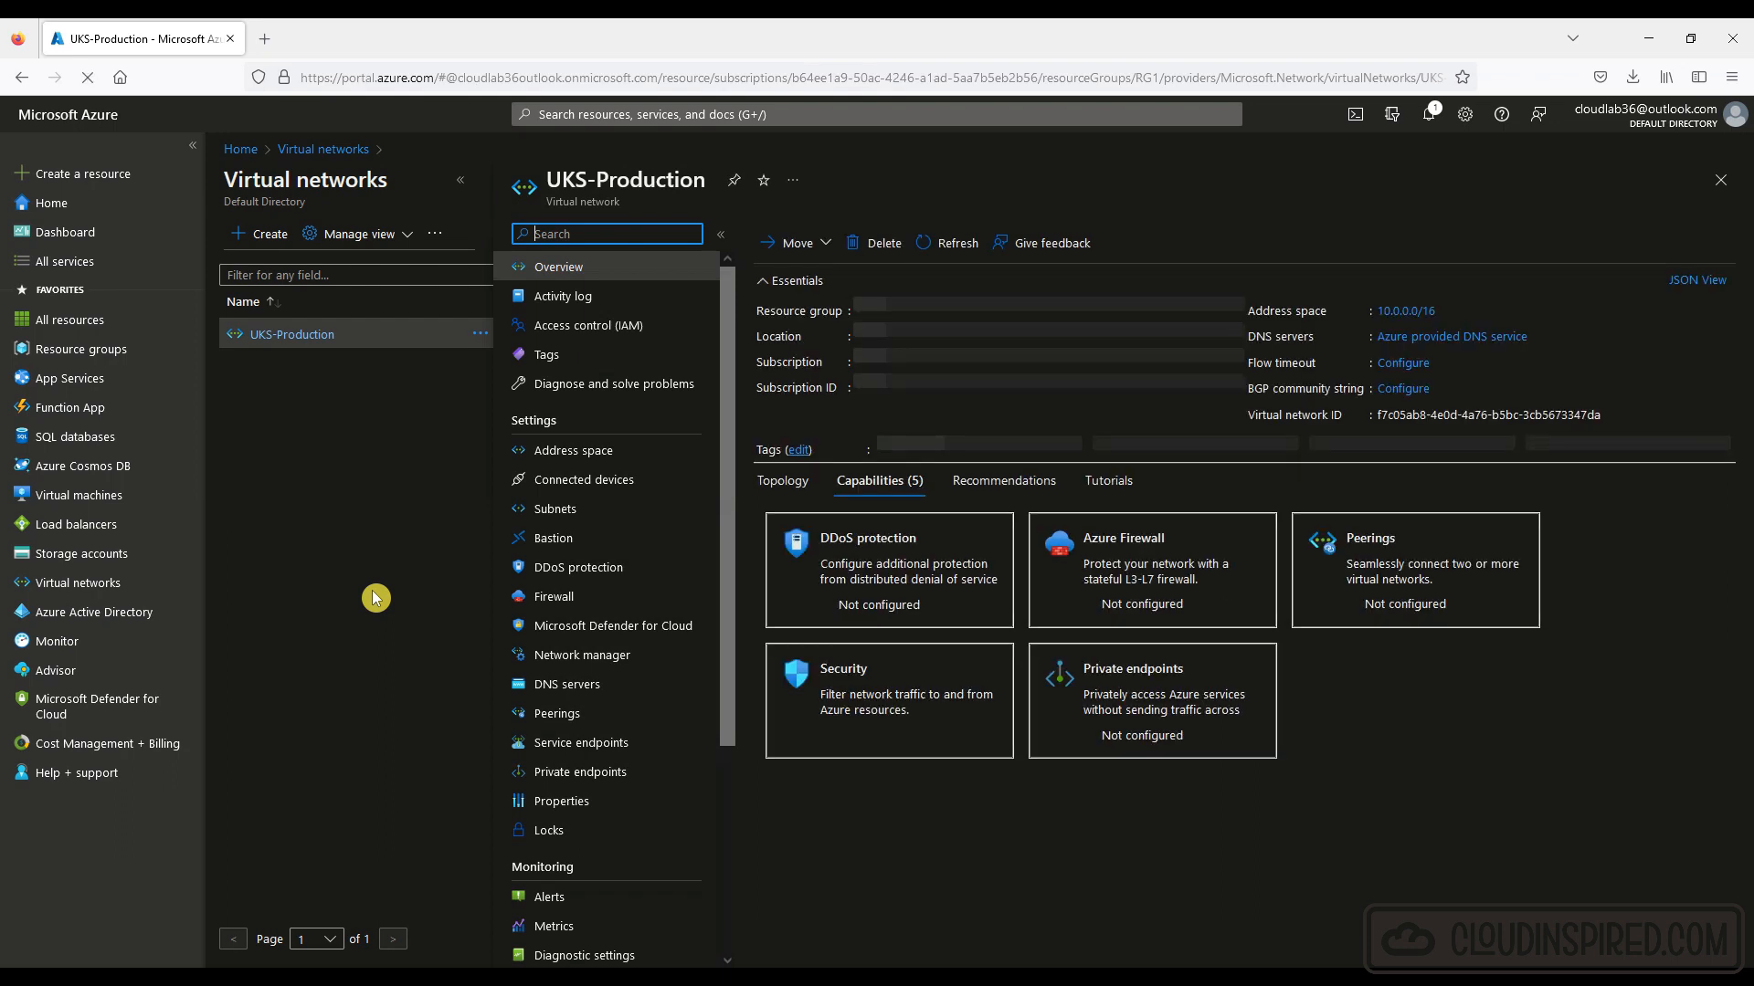
Review the address space, subnets and associated network security group of the UKS-Production virtual network.
{"action": "left_click", "coordinate": [573, 450]}
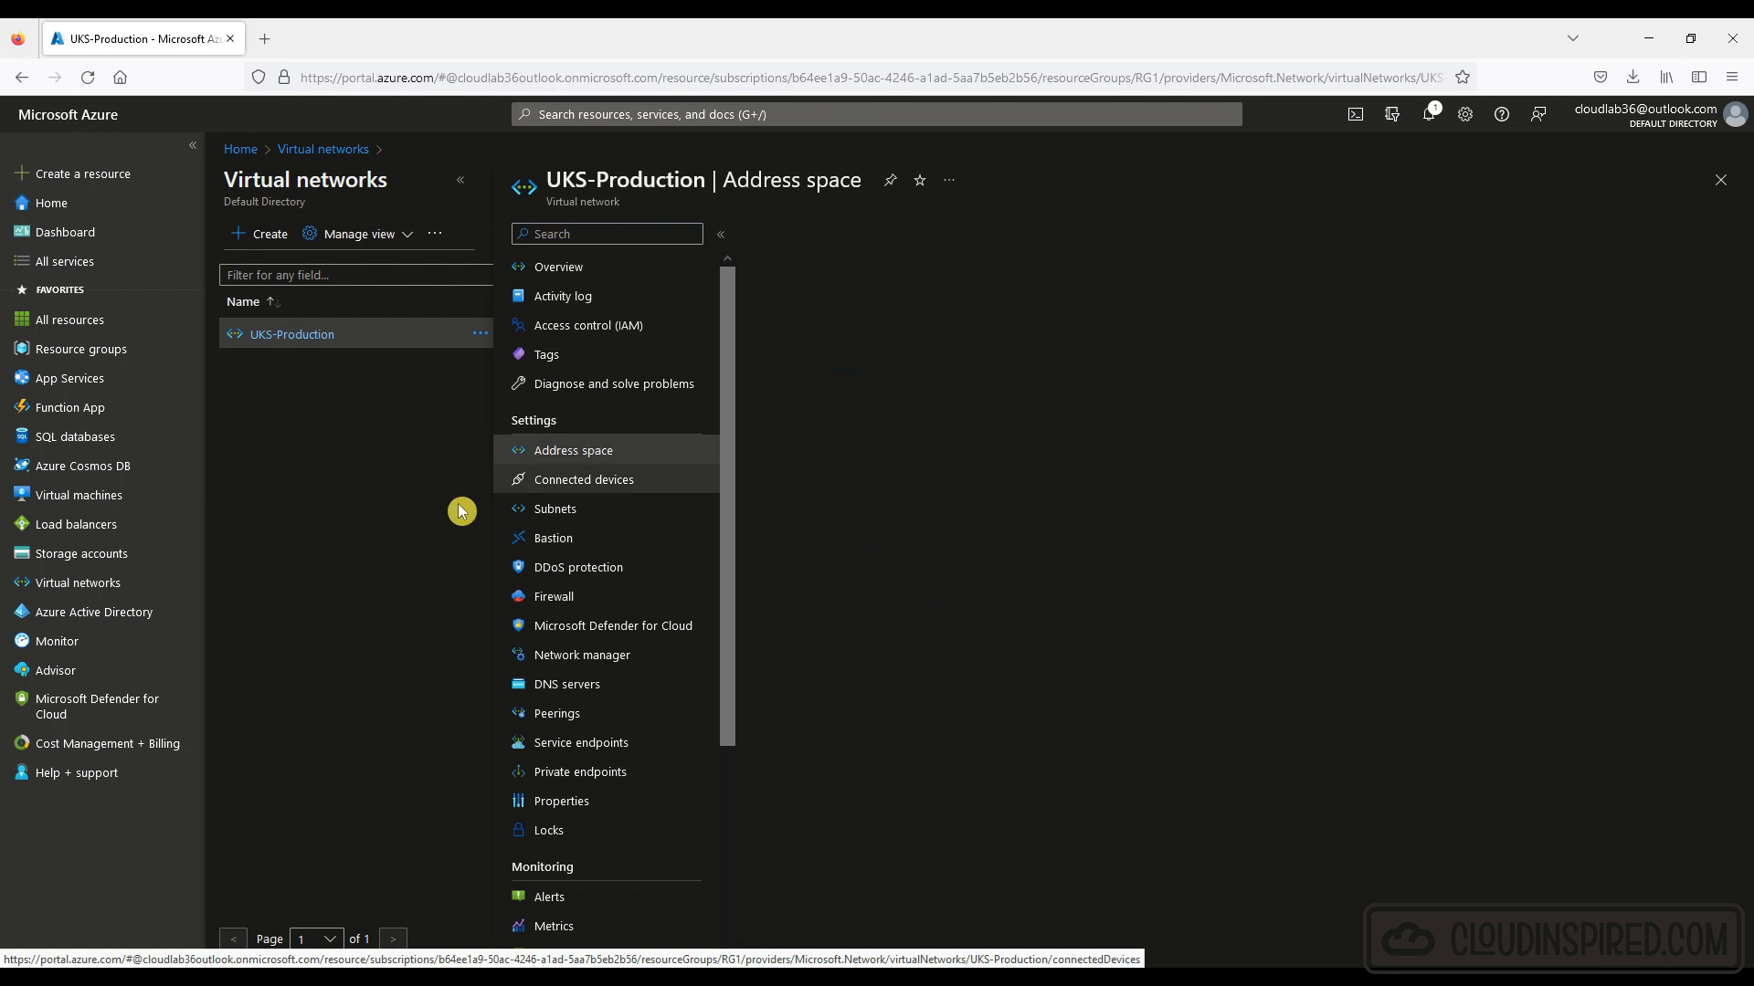
{"action": "left_click", "coordinate": [554, 509]}
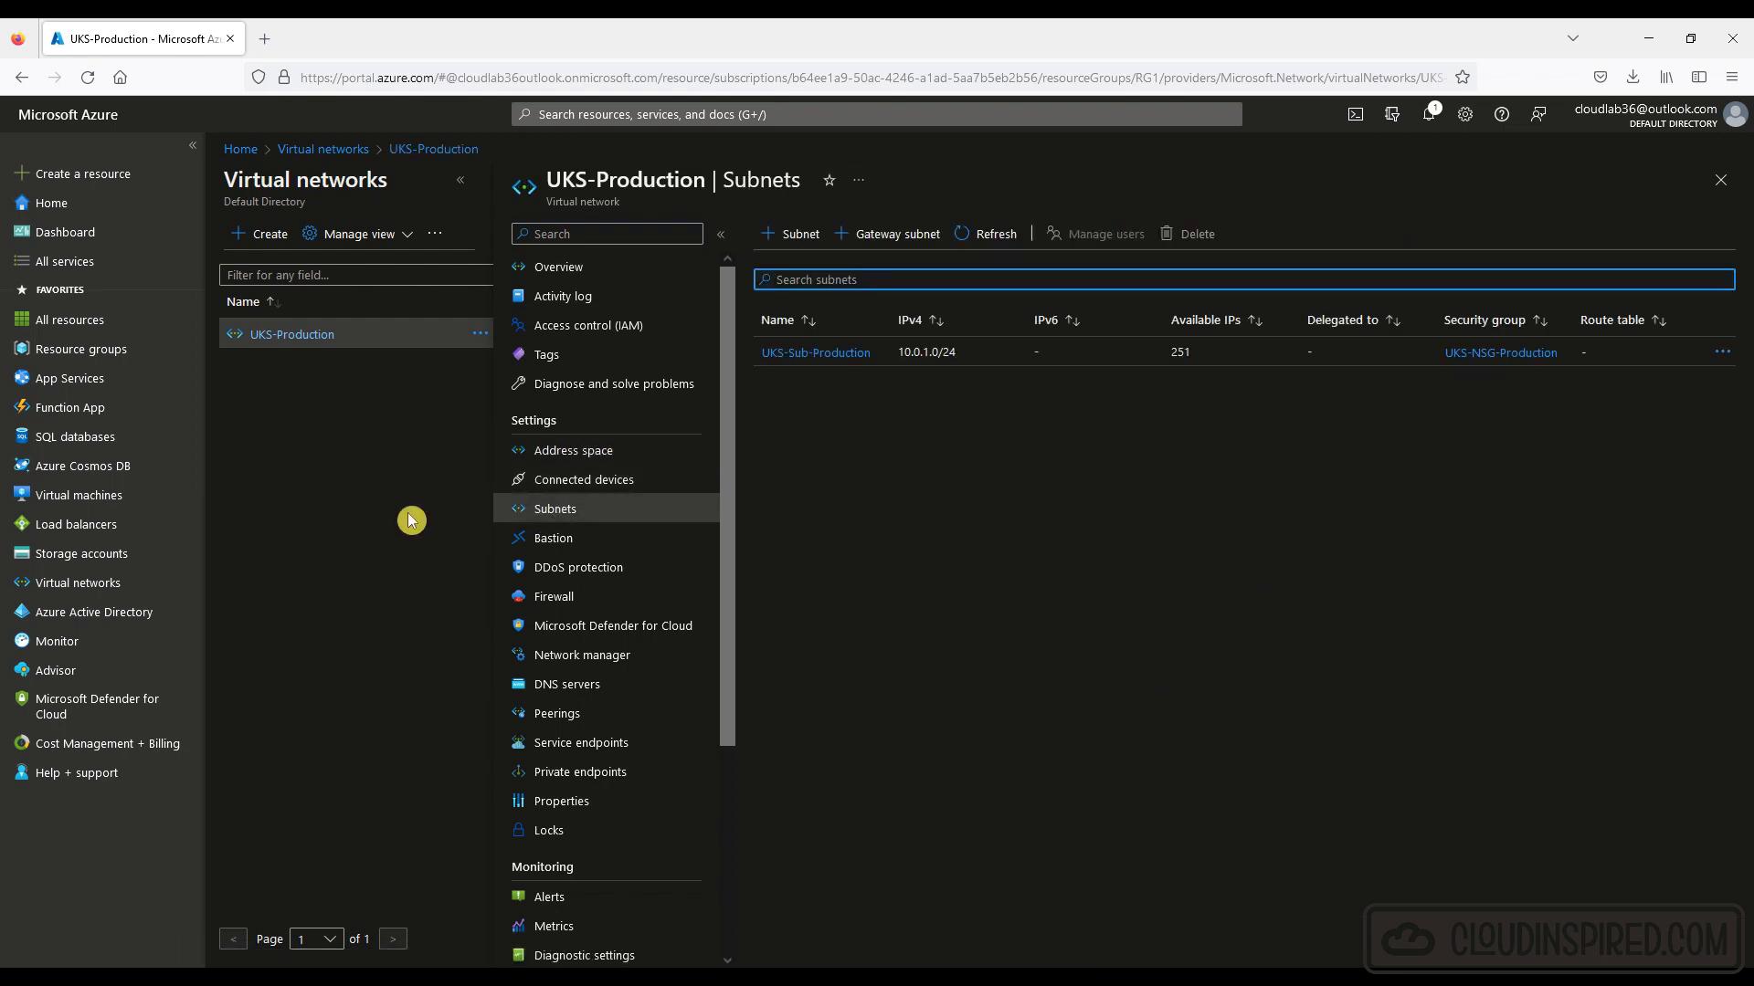
{"action": "left_click", "coordinate": [1495, 356]}
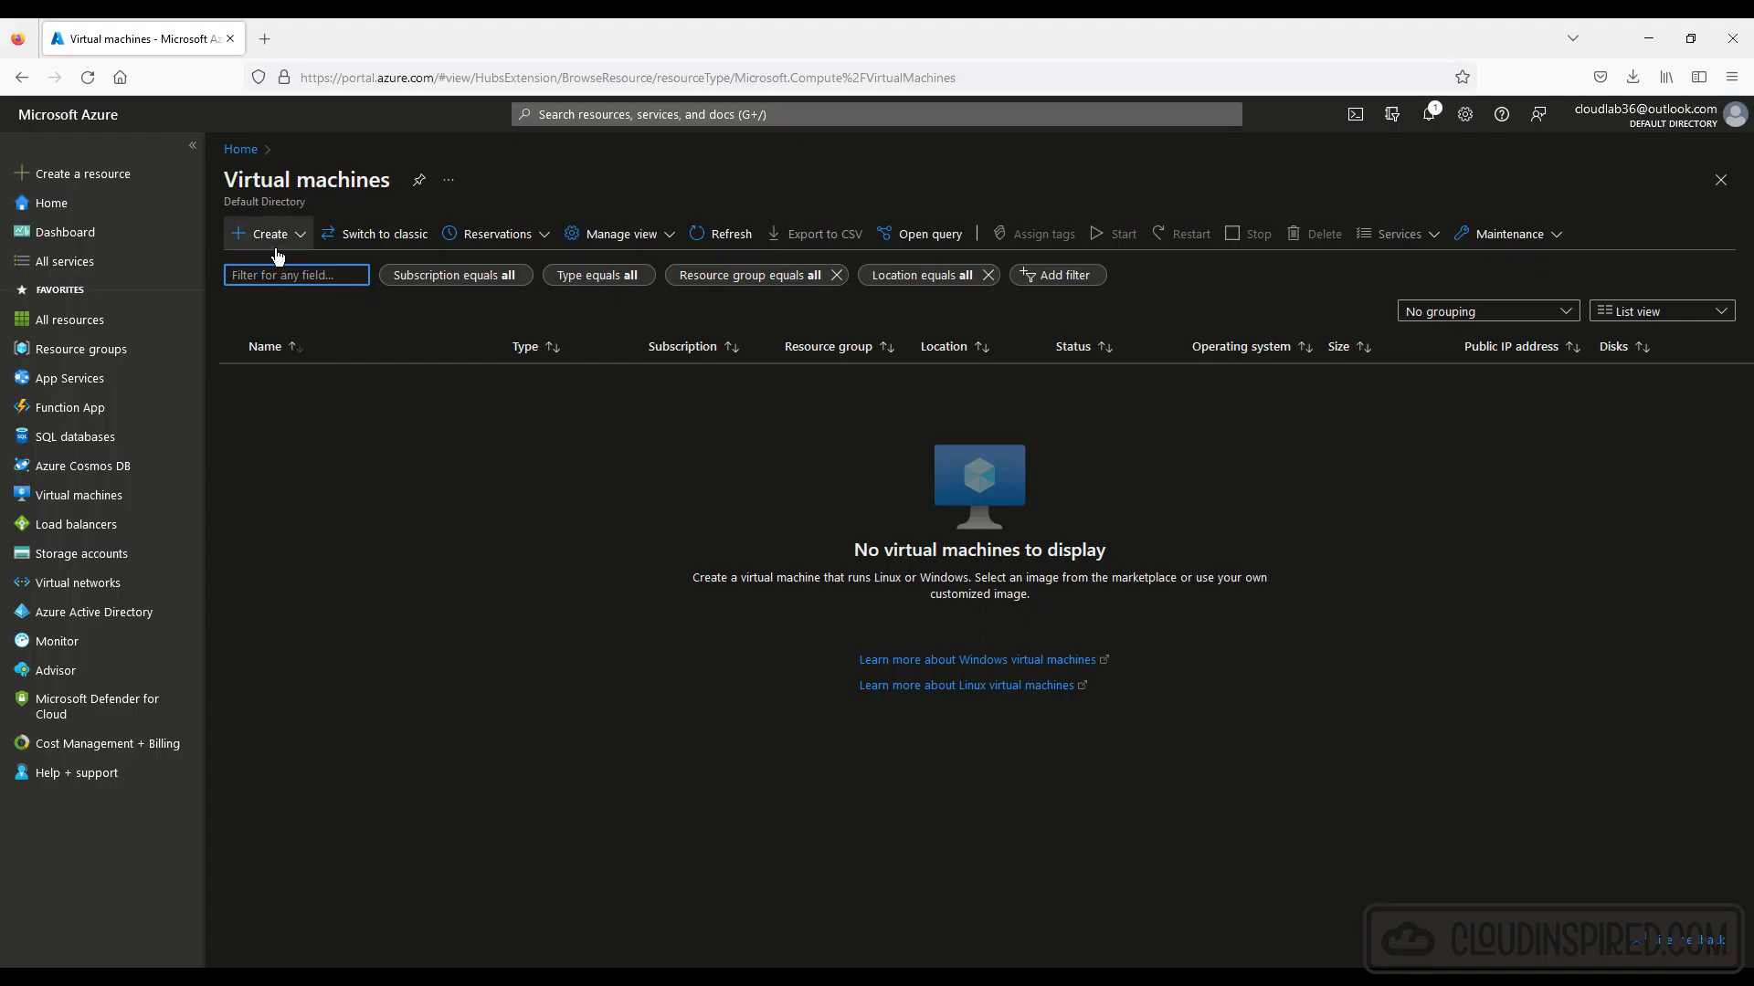
Start a new Azure virtual machine in resource group UKS-RG-VM-Production and name it UKS-Cent-OS-01.
{"action": "left_click", "coordinate": [283, 244]}
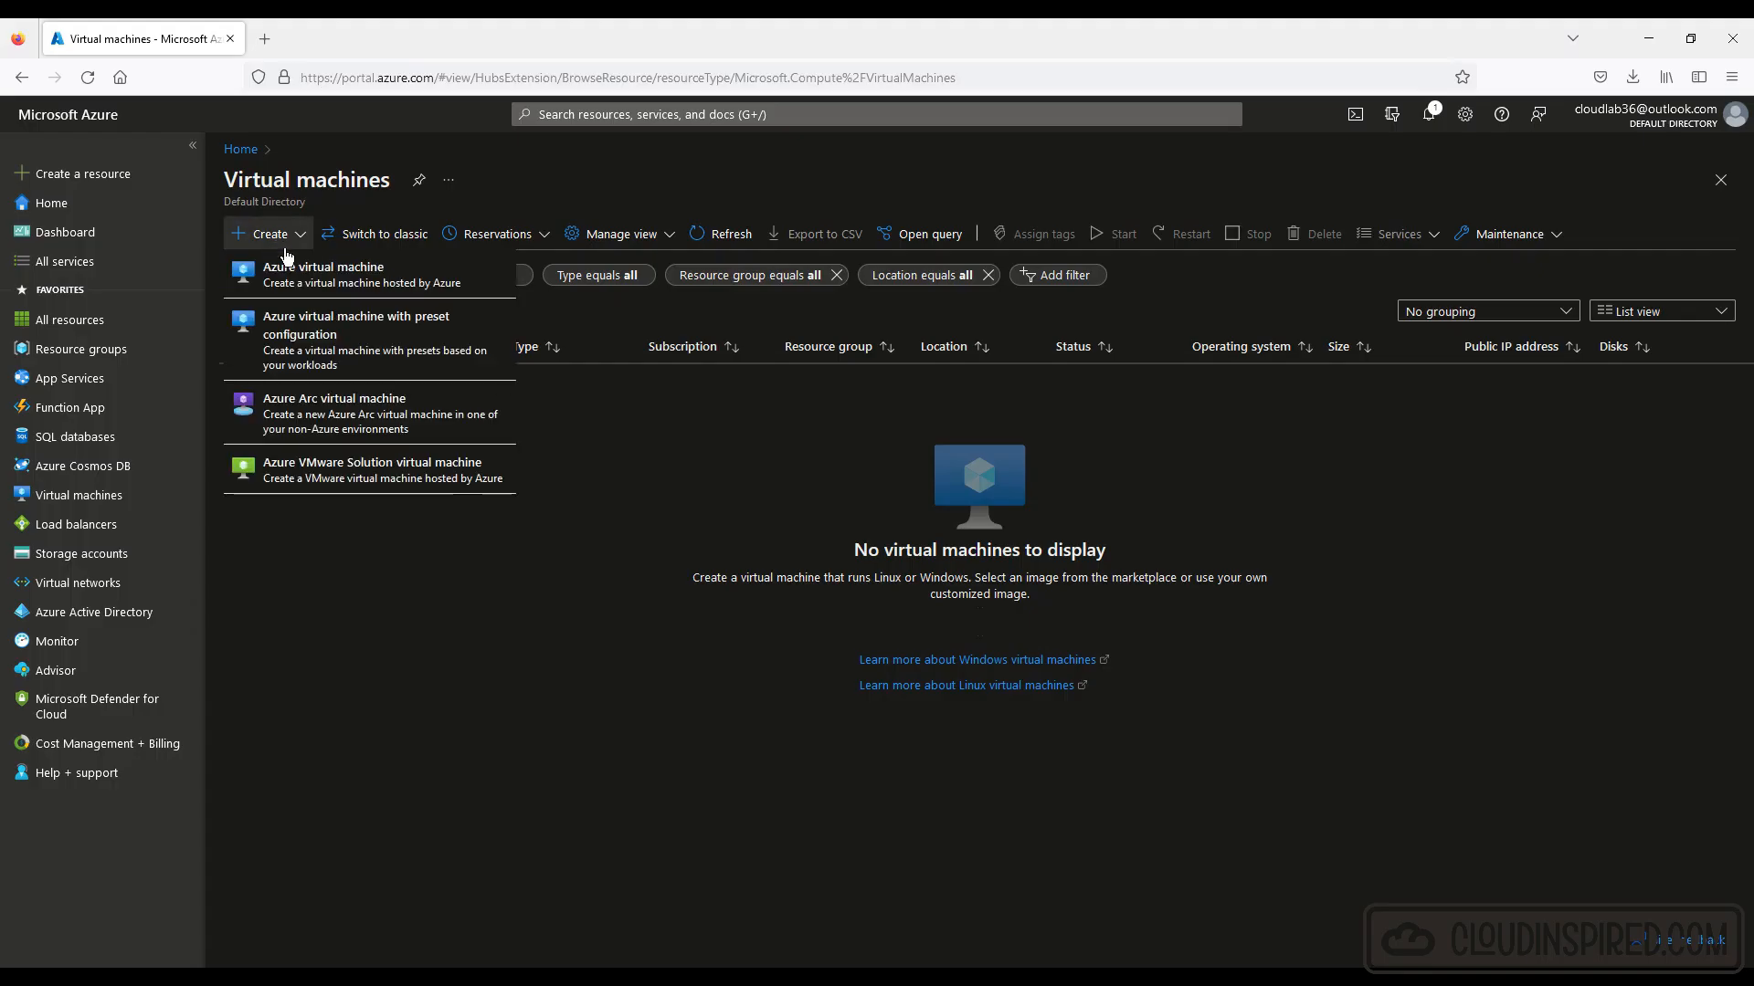
{"action": "left_click", "coordinate": [322, 276]}
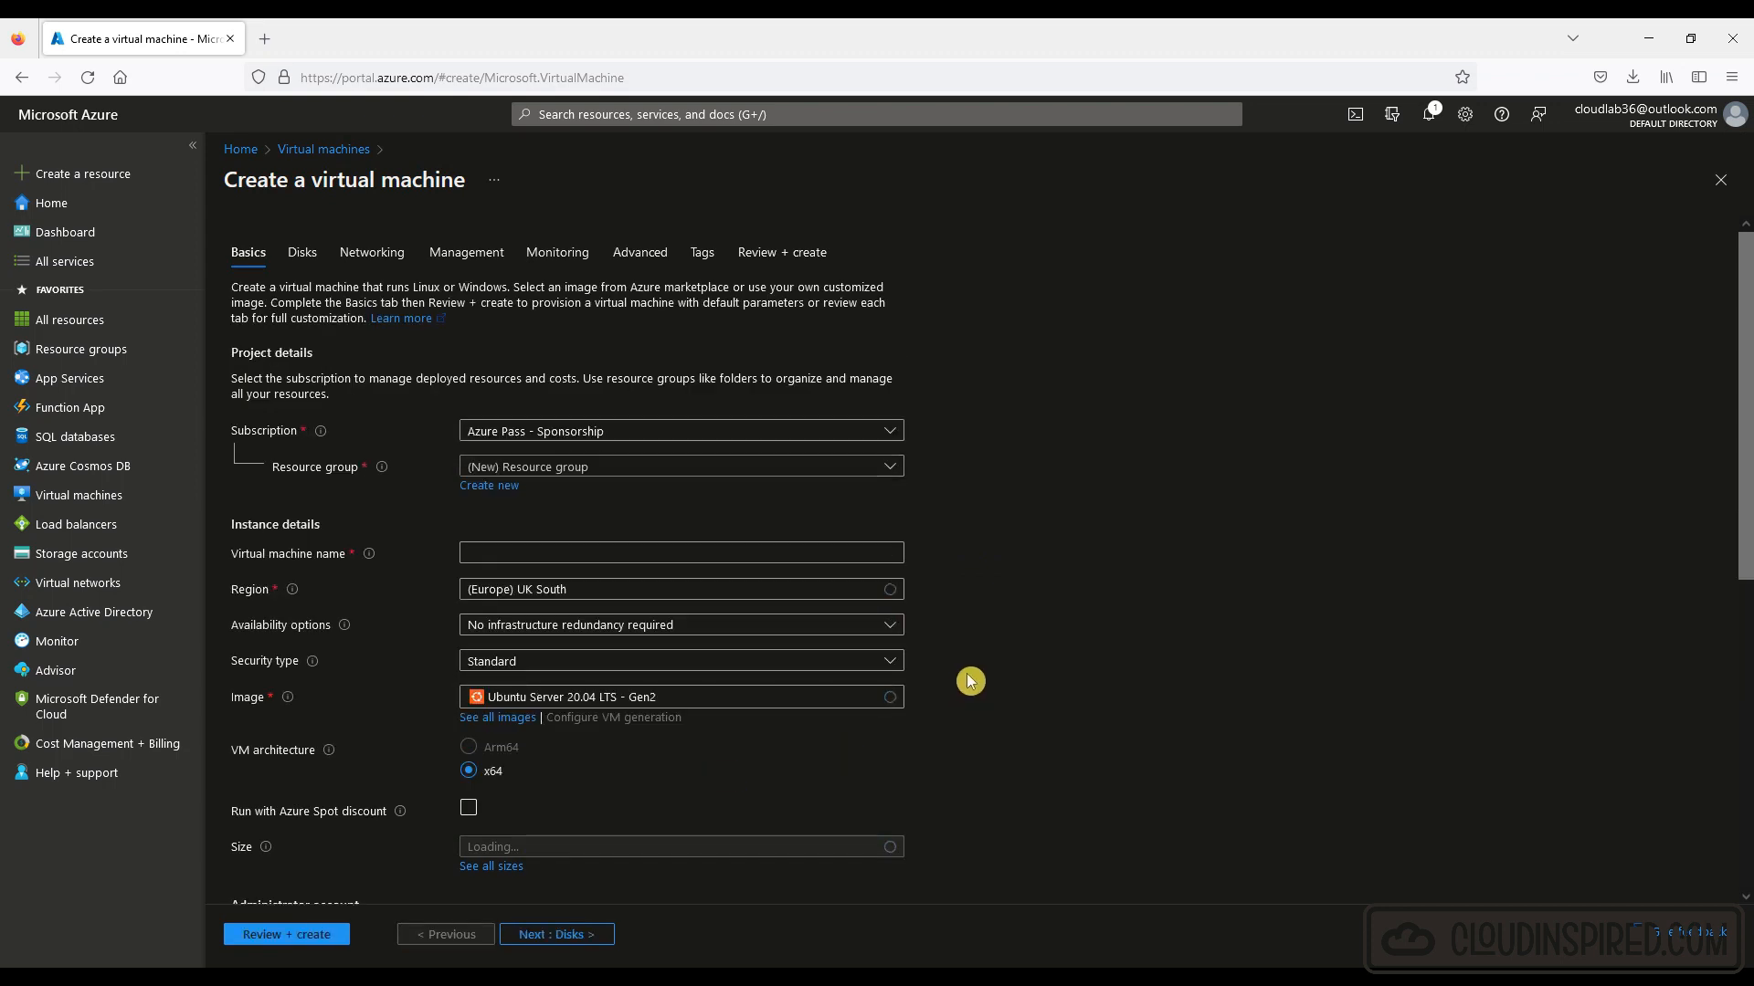
{"action": "left_click", "coordinate": [889, 468]}
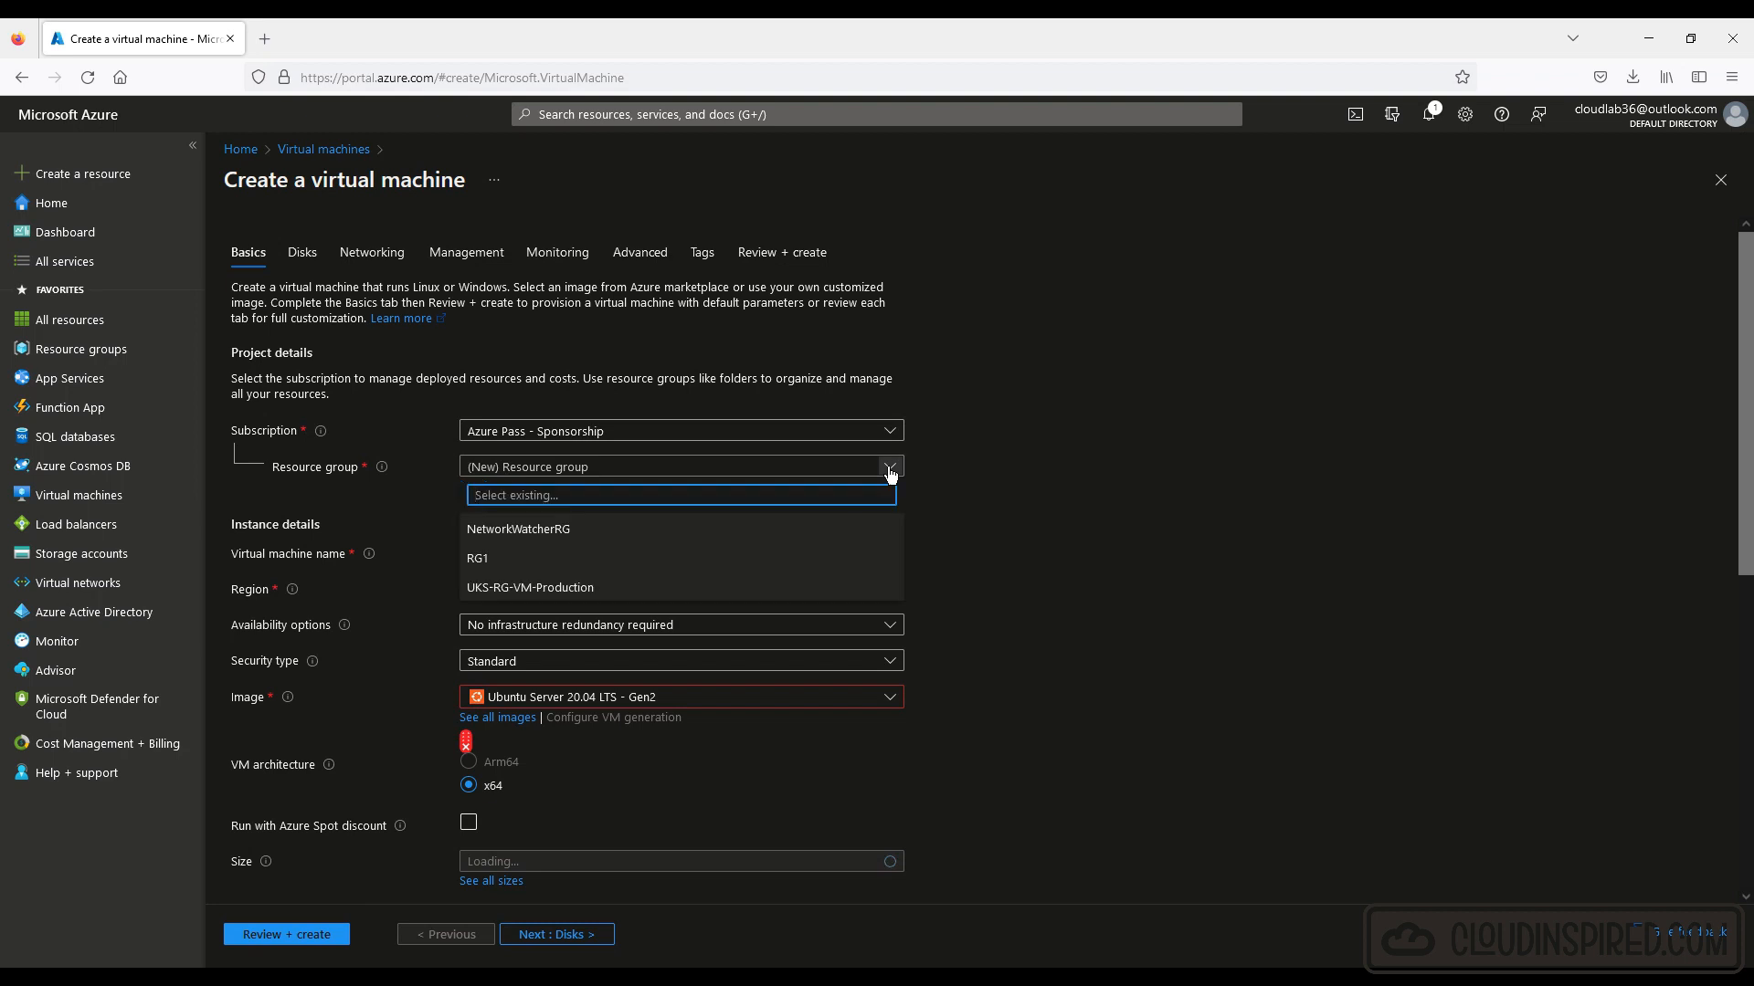
{"action": "left_click", "coordinate": [881, 588]}
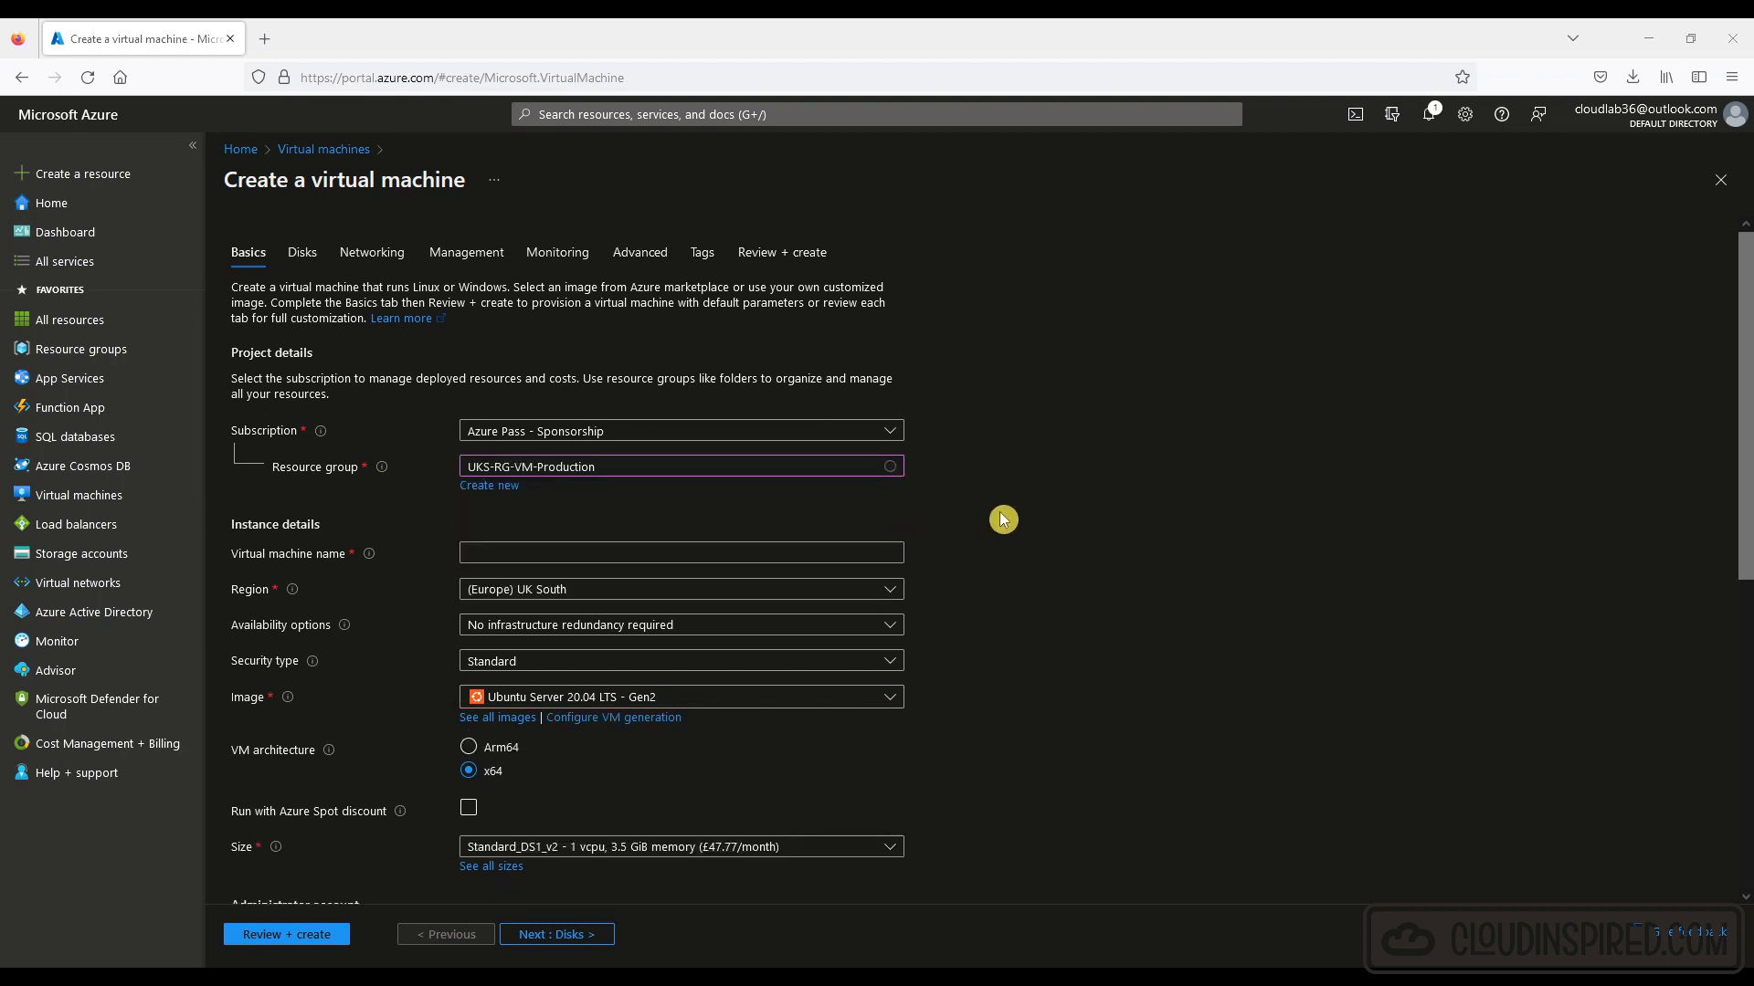
{"action": "key", "text": "Tab"}
{"action": "type", "text": "UKS-Cent-OS-01"}
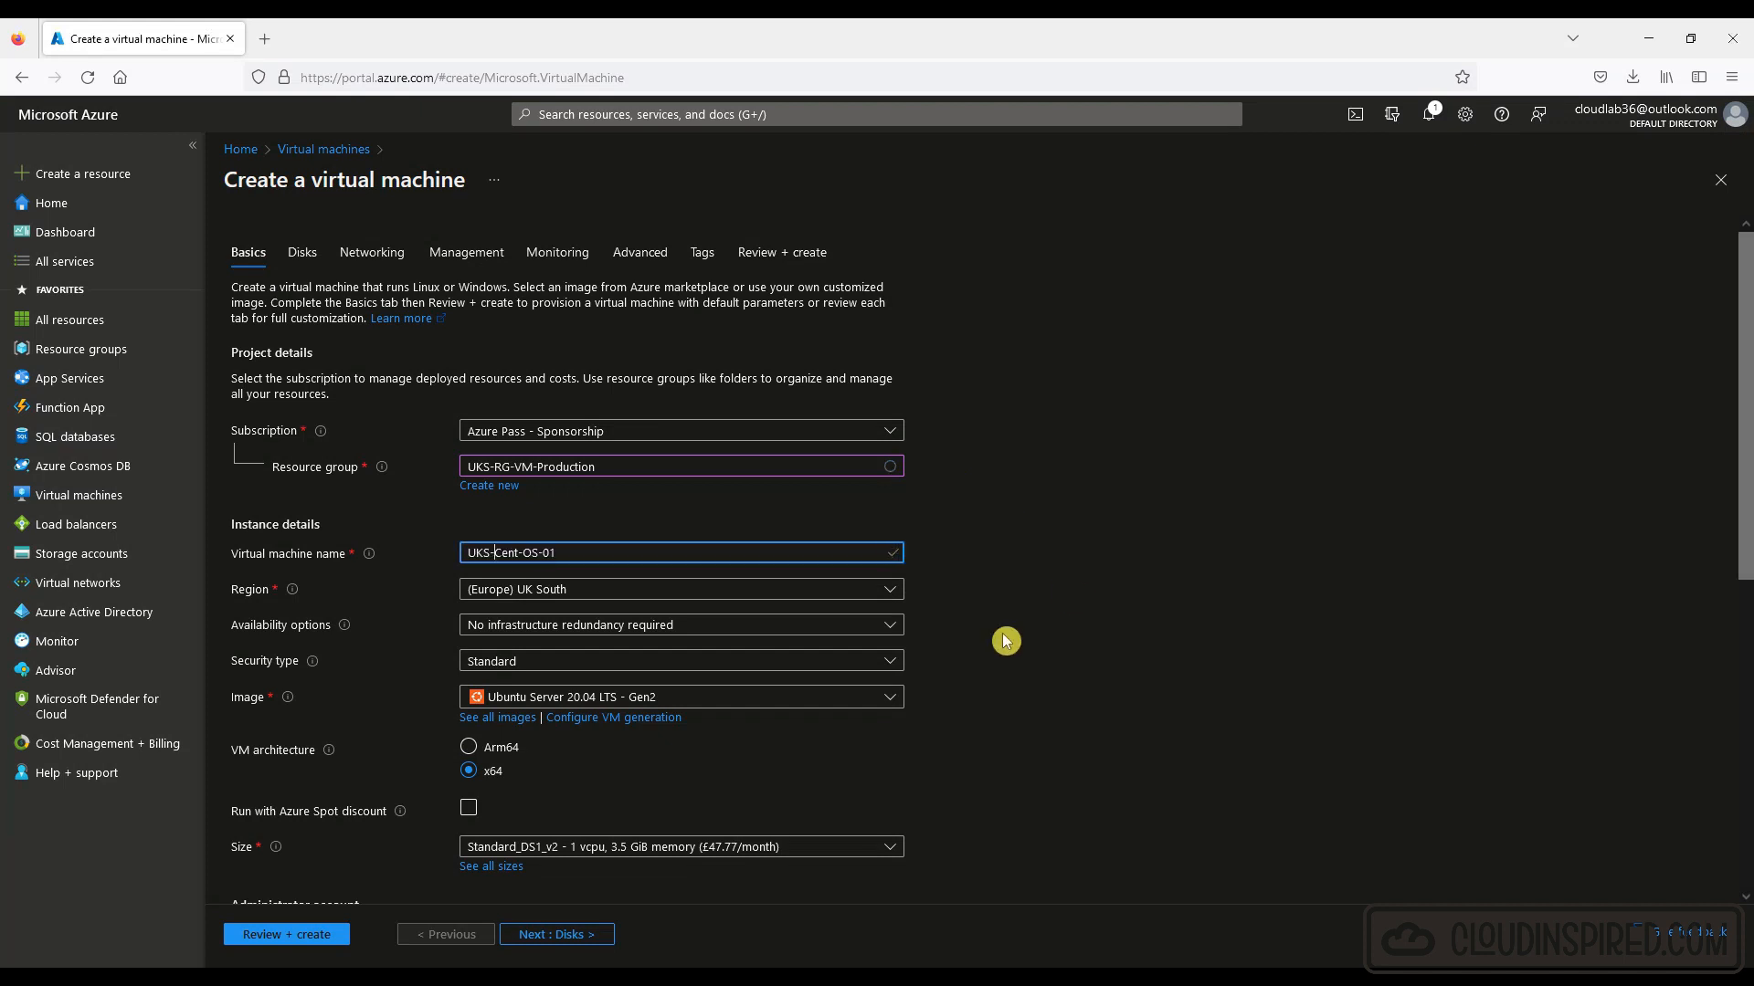
Search the marketplace images for CentOS, filter pricing to Free, and select the EuroLinux CentOS 7.9 Gen1 image.
{"action": "left_click", "coordinate": [523, 719]}
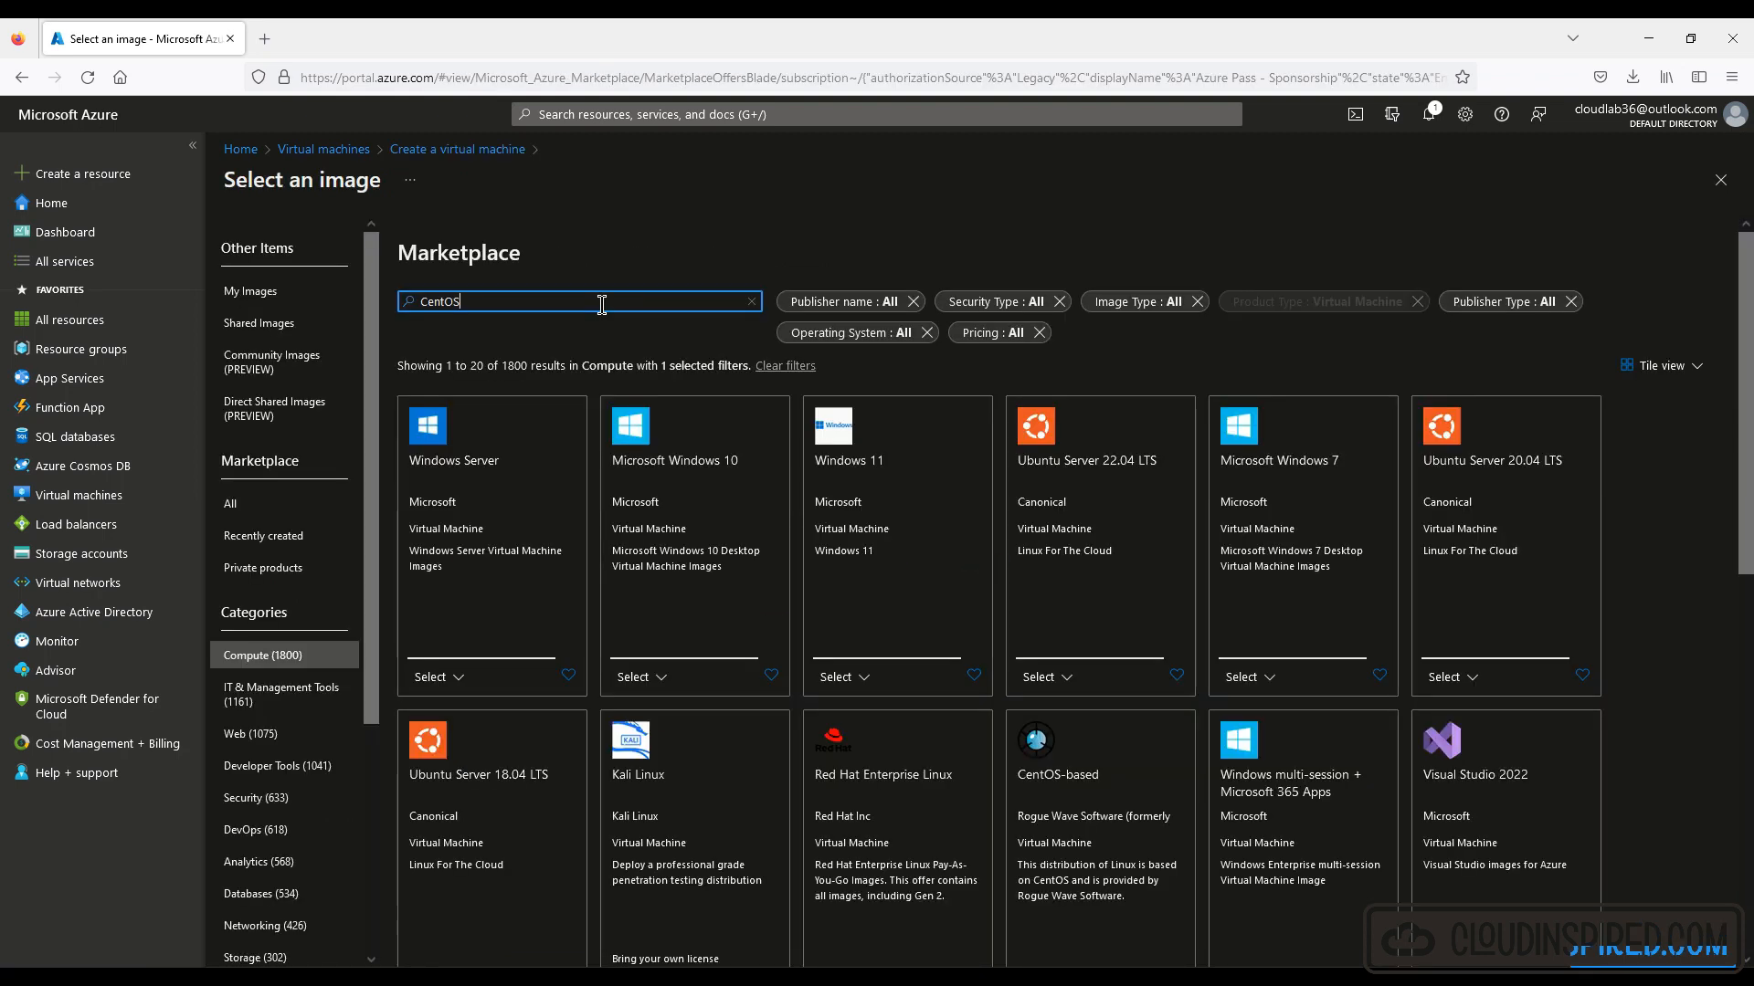
{"action": "left_click", "coordinate": [991, 334]}
{"action": "left_click", "coordinate": [1021, 384]}
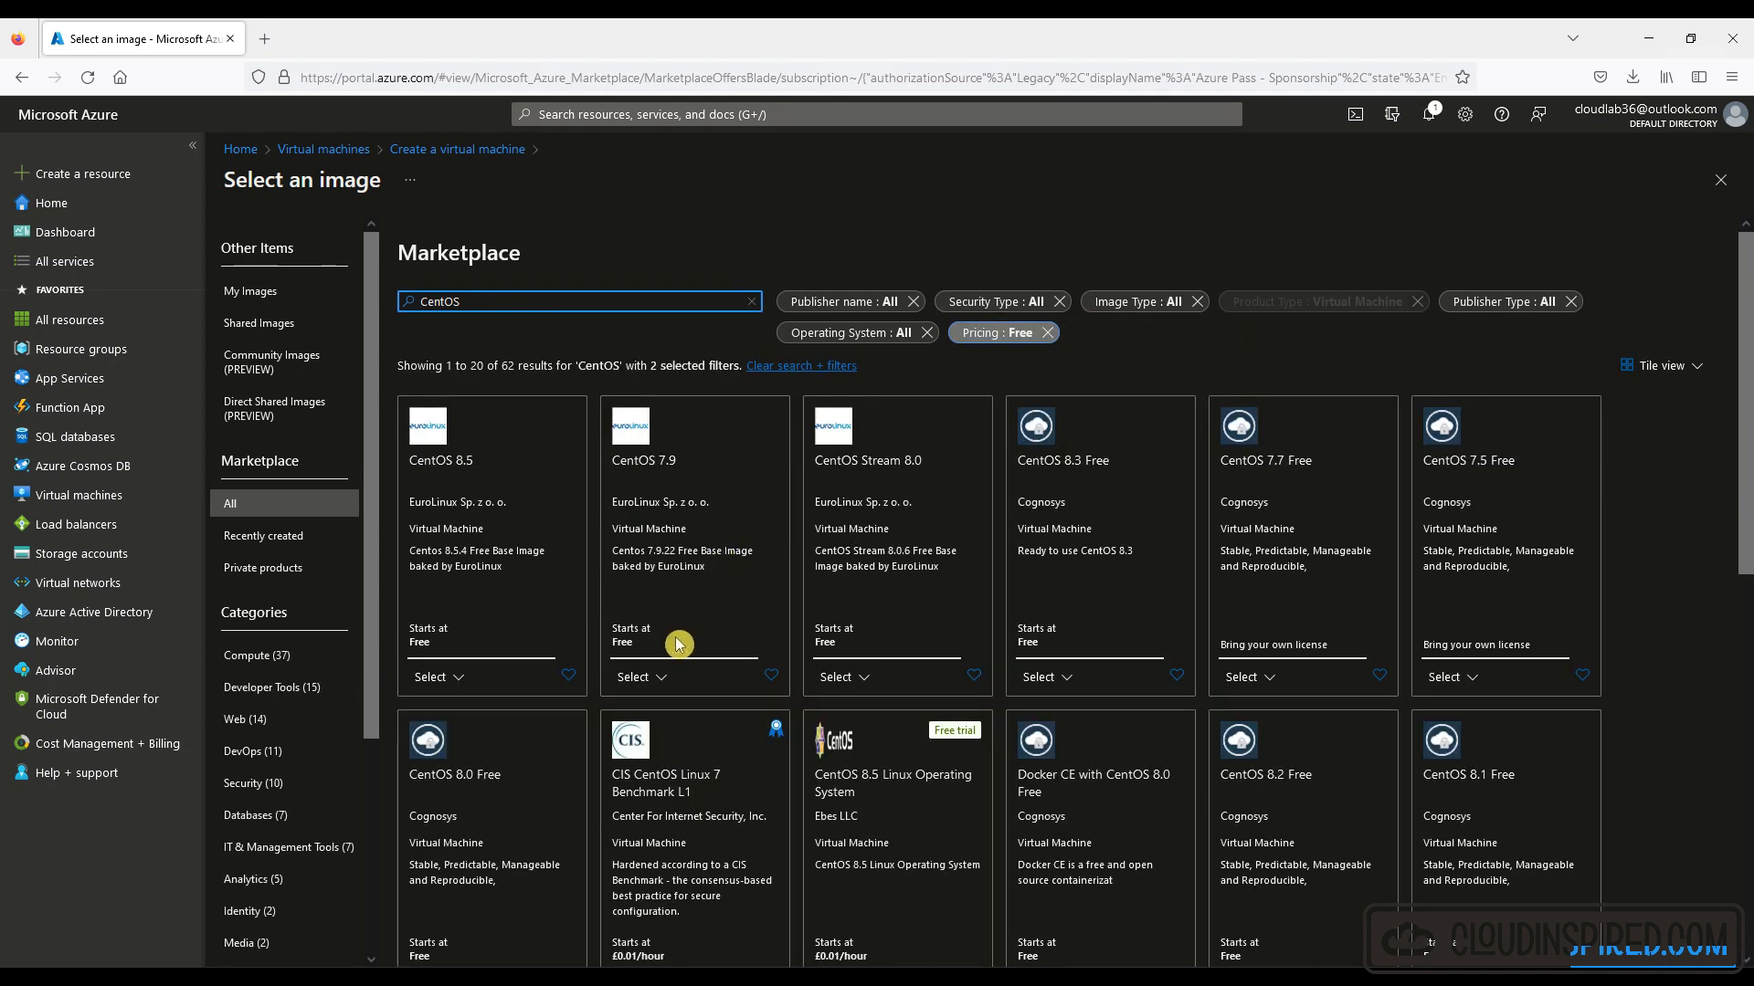
{"action": "left_click", "coordinate": [652, 684]}
{"action": "left_click", "coordinate": [676, 718]}
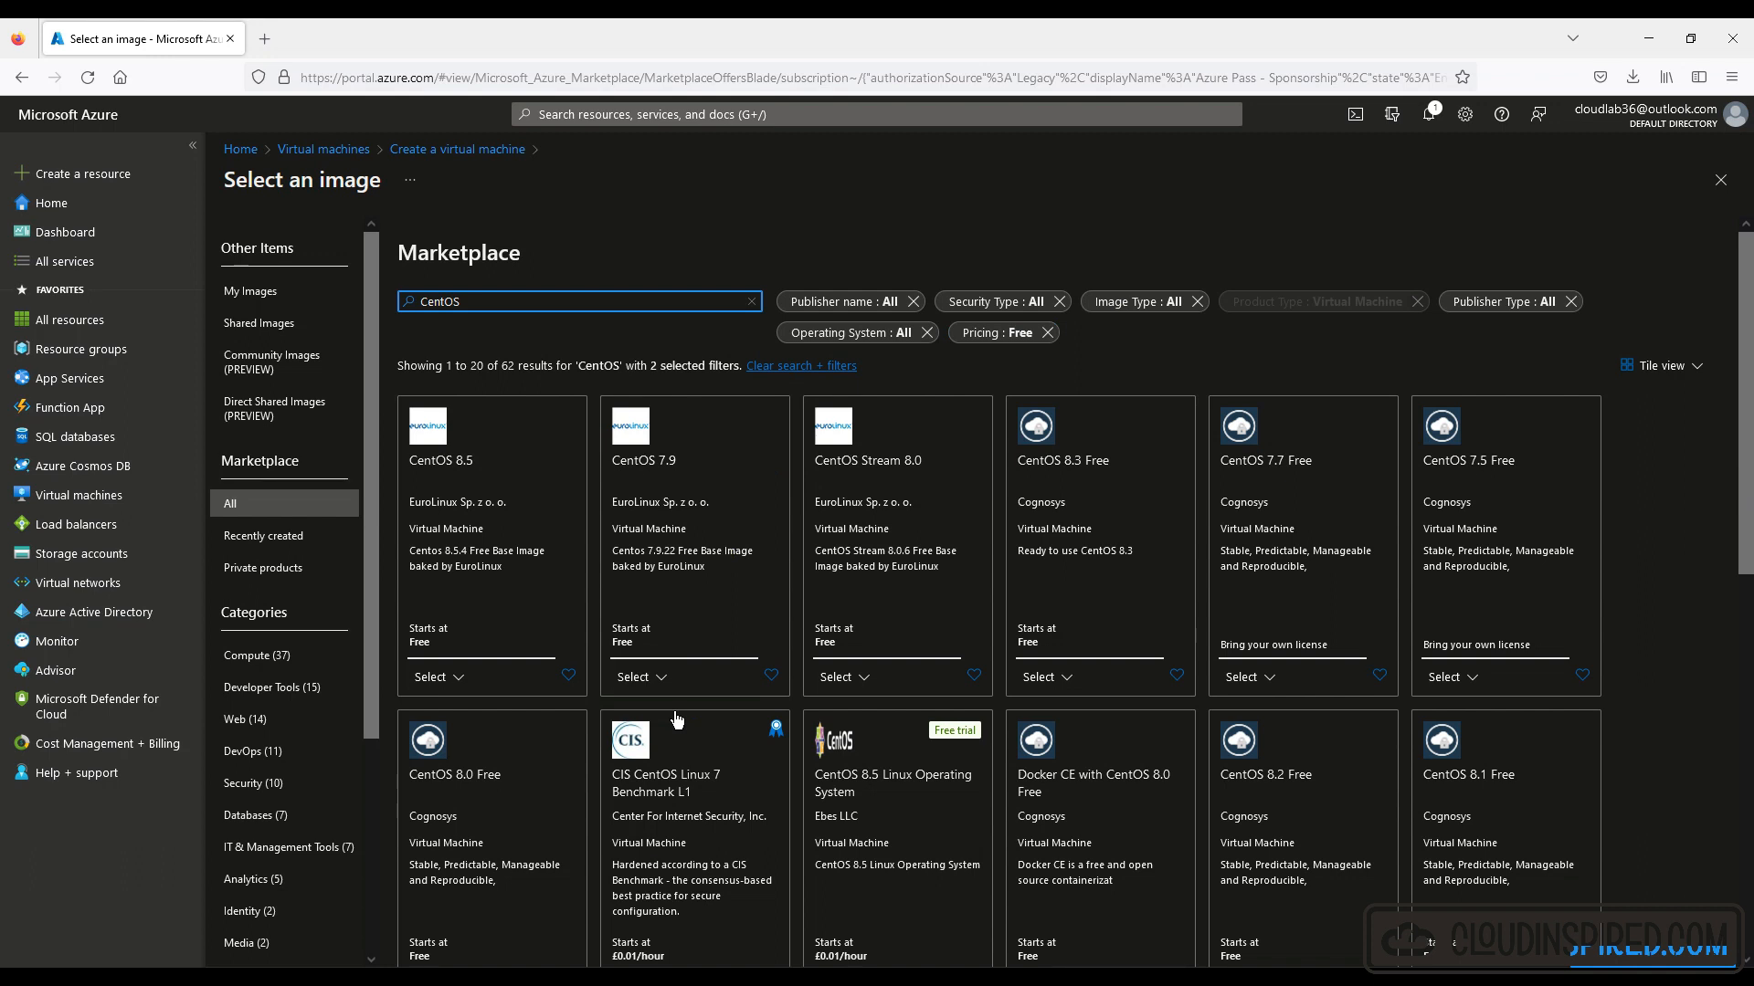
Choose the Standard_DS1_v2 size, keep SSH public key authentication with a new key pair, and continue to the disk settings.
{"action": "scroll", "coordinate": [950, 585], "scroll_direction": "down", "scroll_amount": 3}
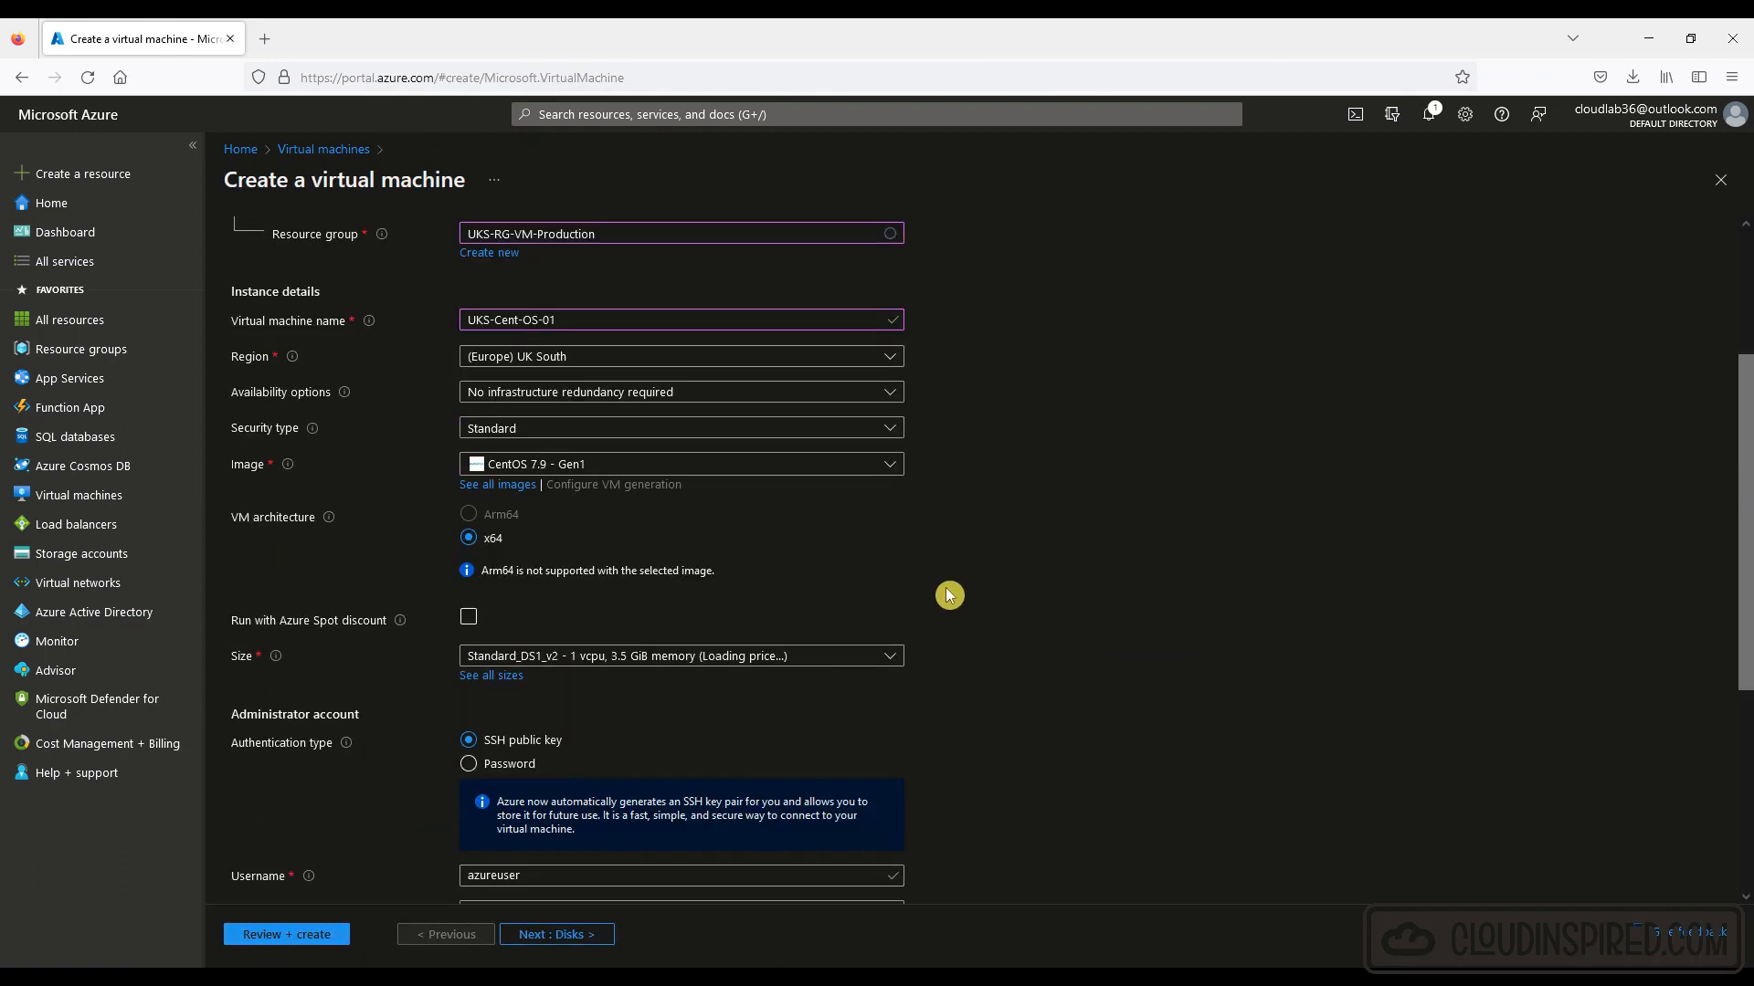
{"action": "left_click", "coordinate": [514, 680]}
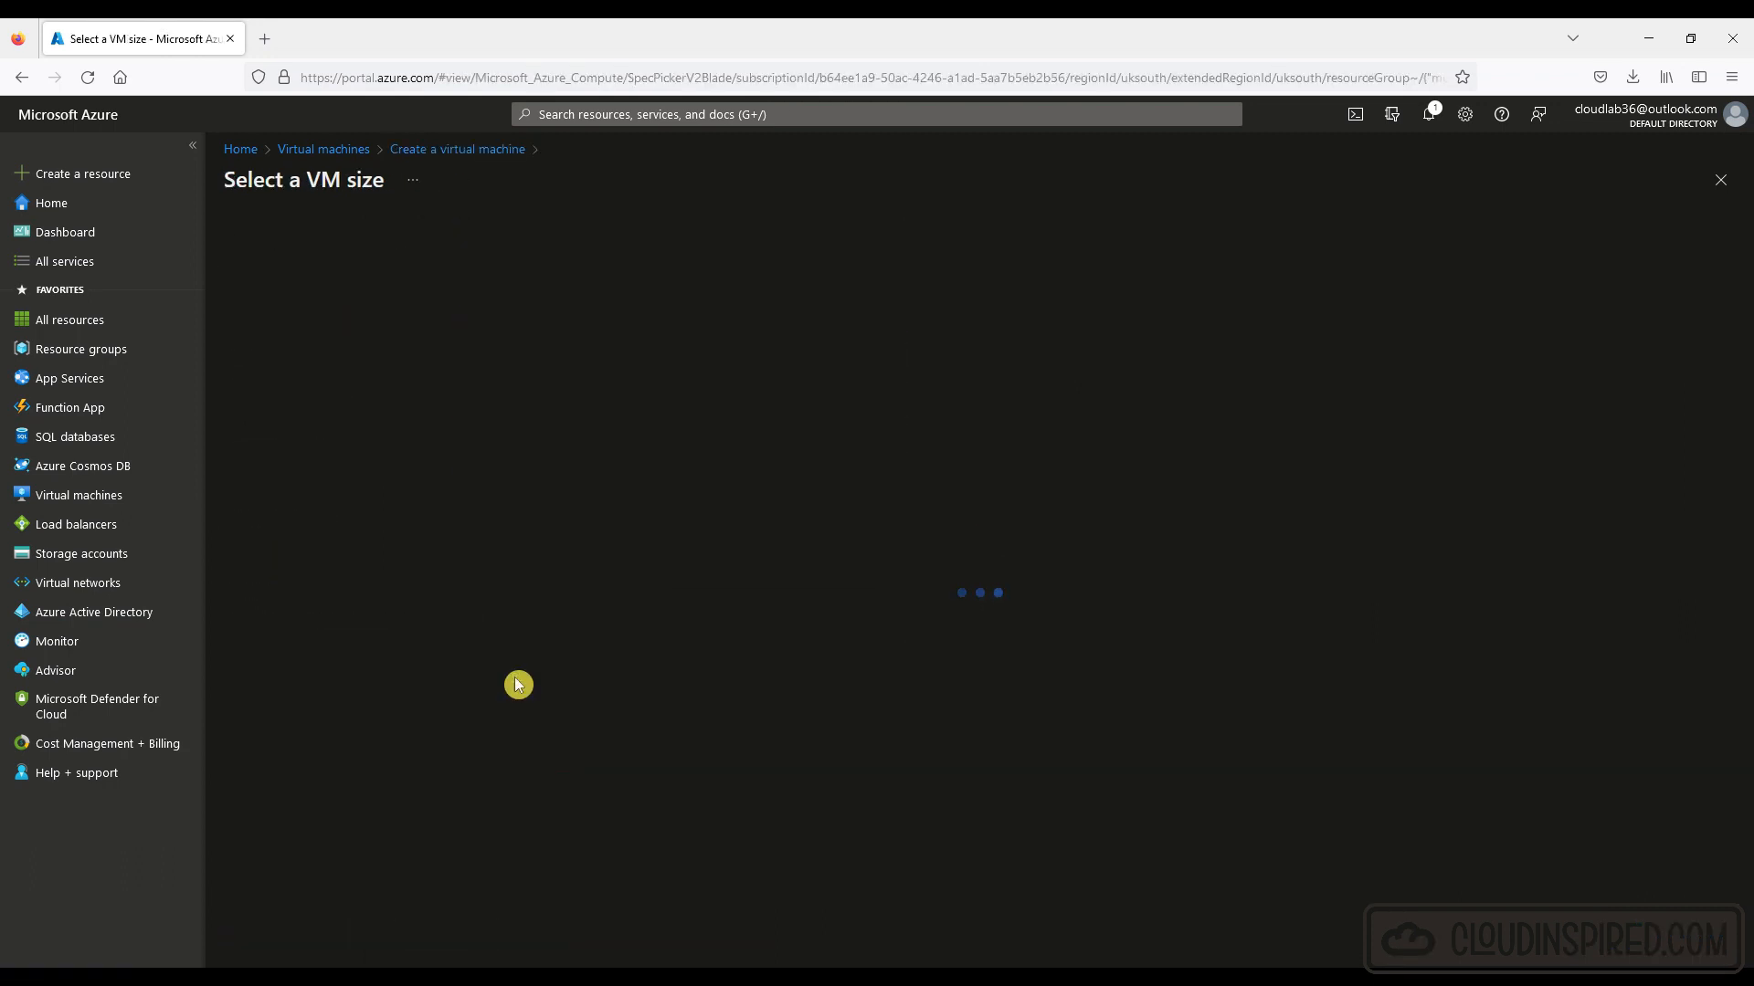
{"action": "left_click", "coordinate": [285, 929]}
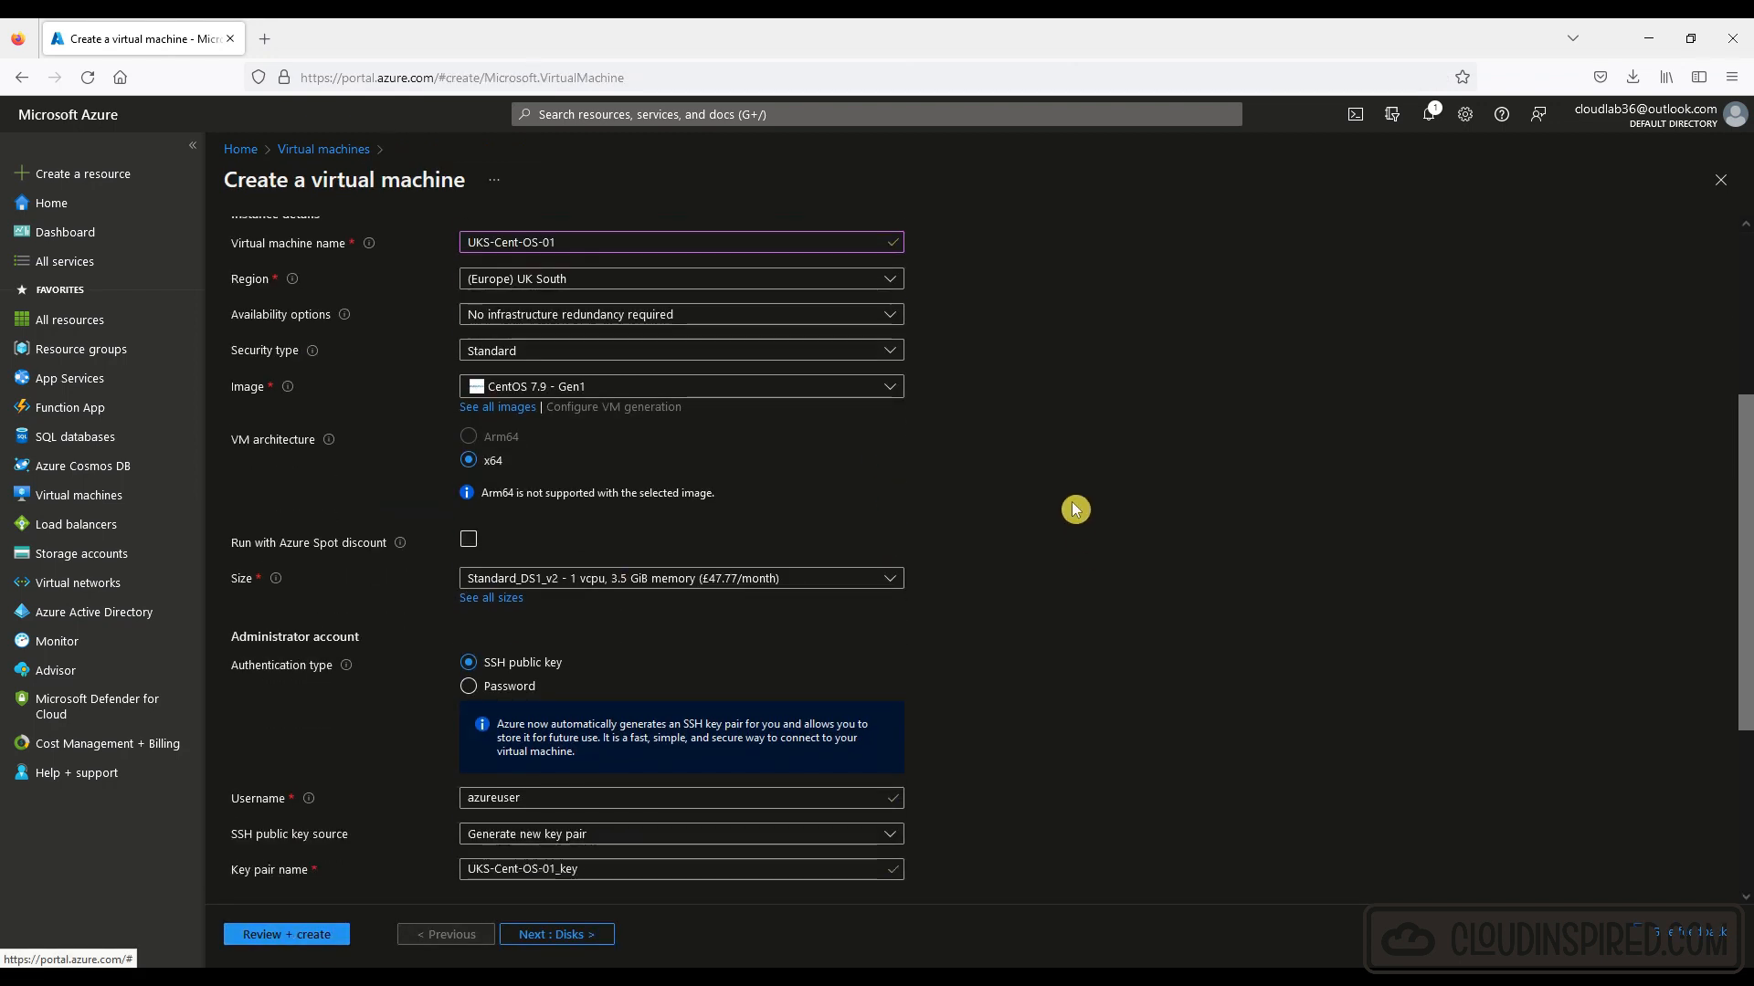
{"action": "scroll", "coordinate": [1078, 525], "scroll_direction": "down", "scroll_amount": 3}
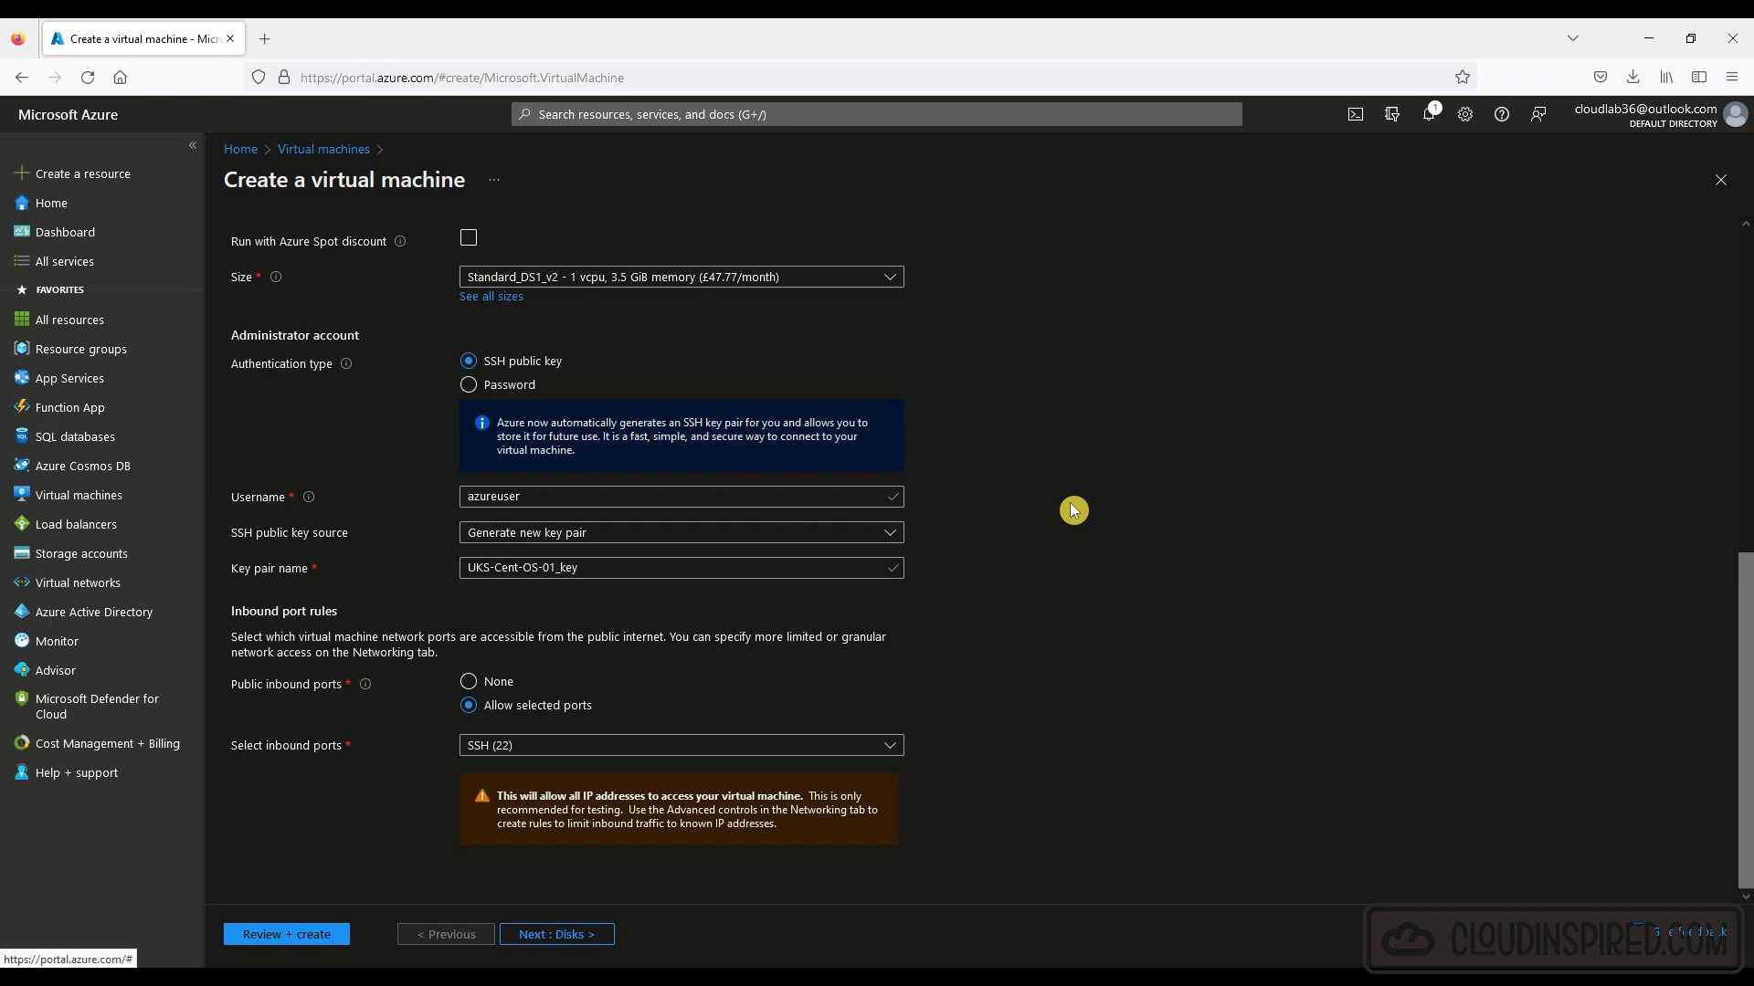
{"action": "left_click", "coordinate": [582, 935]}
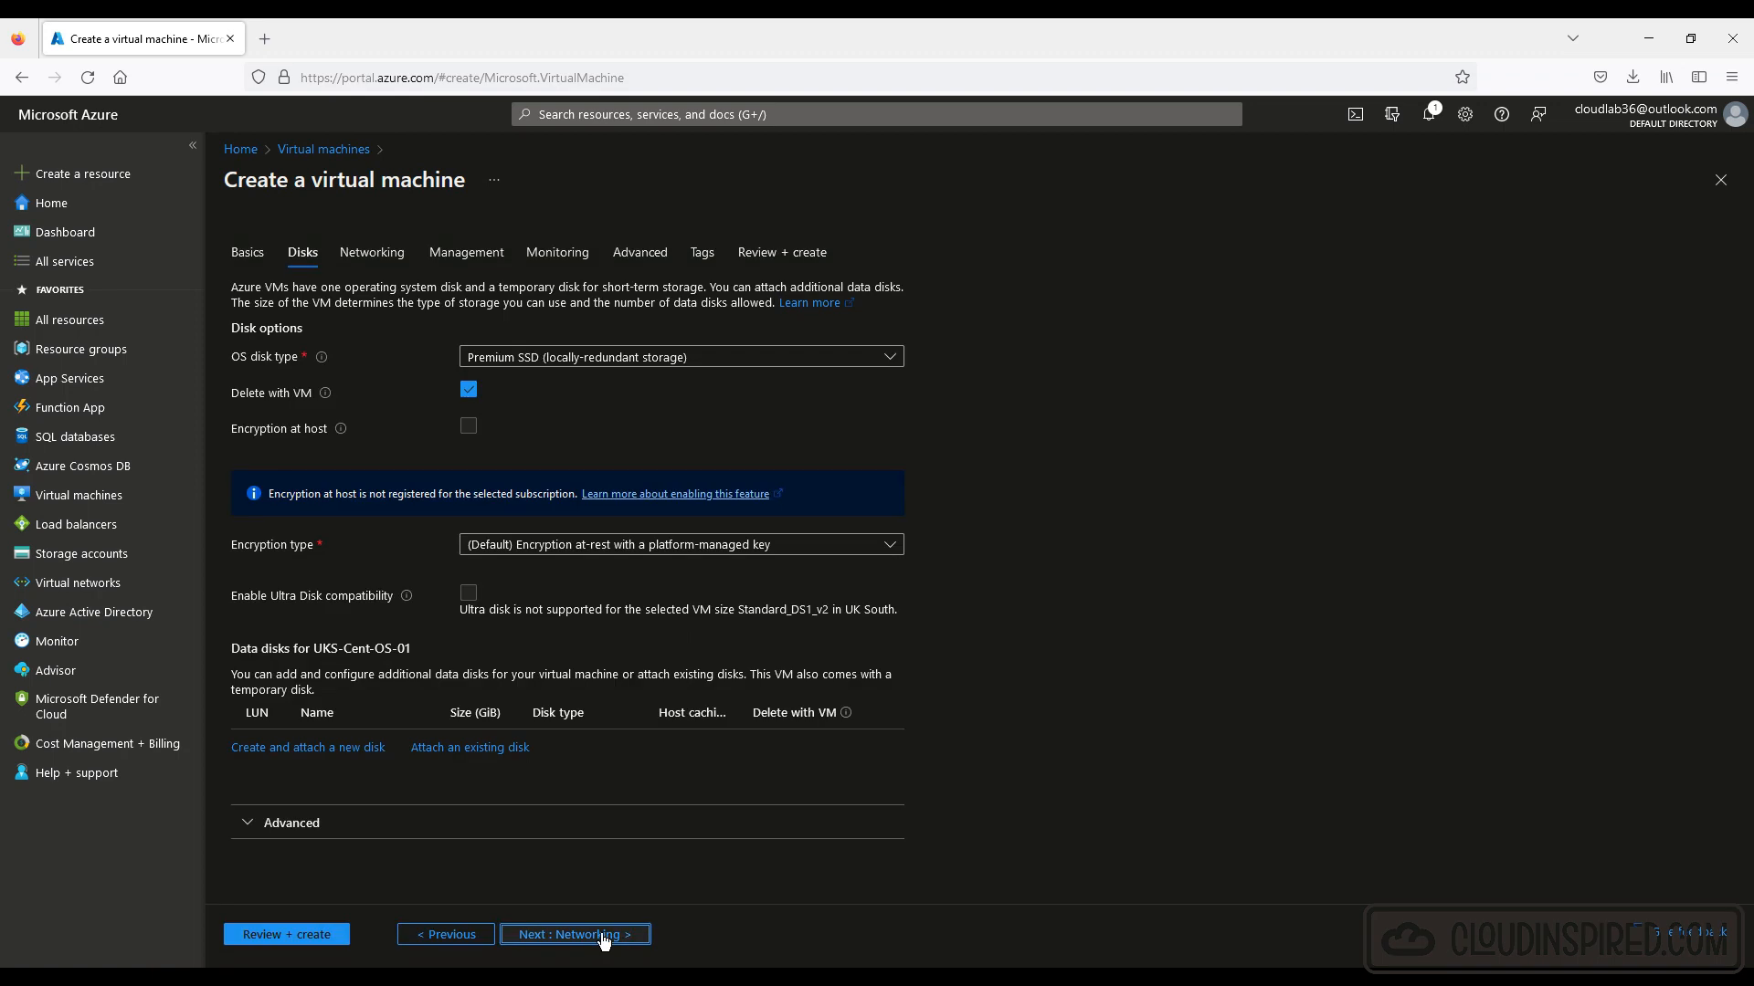
Connect the virtual machine to the UKS-Production network and UKS-Sub-Production subnet, with the NIC network security group set to None.
{"action": "left_click", "coordinate": [577, 935]}
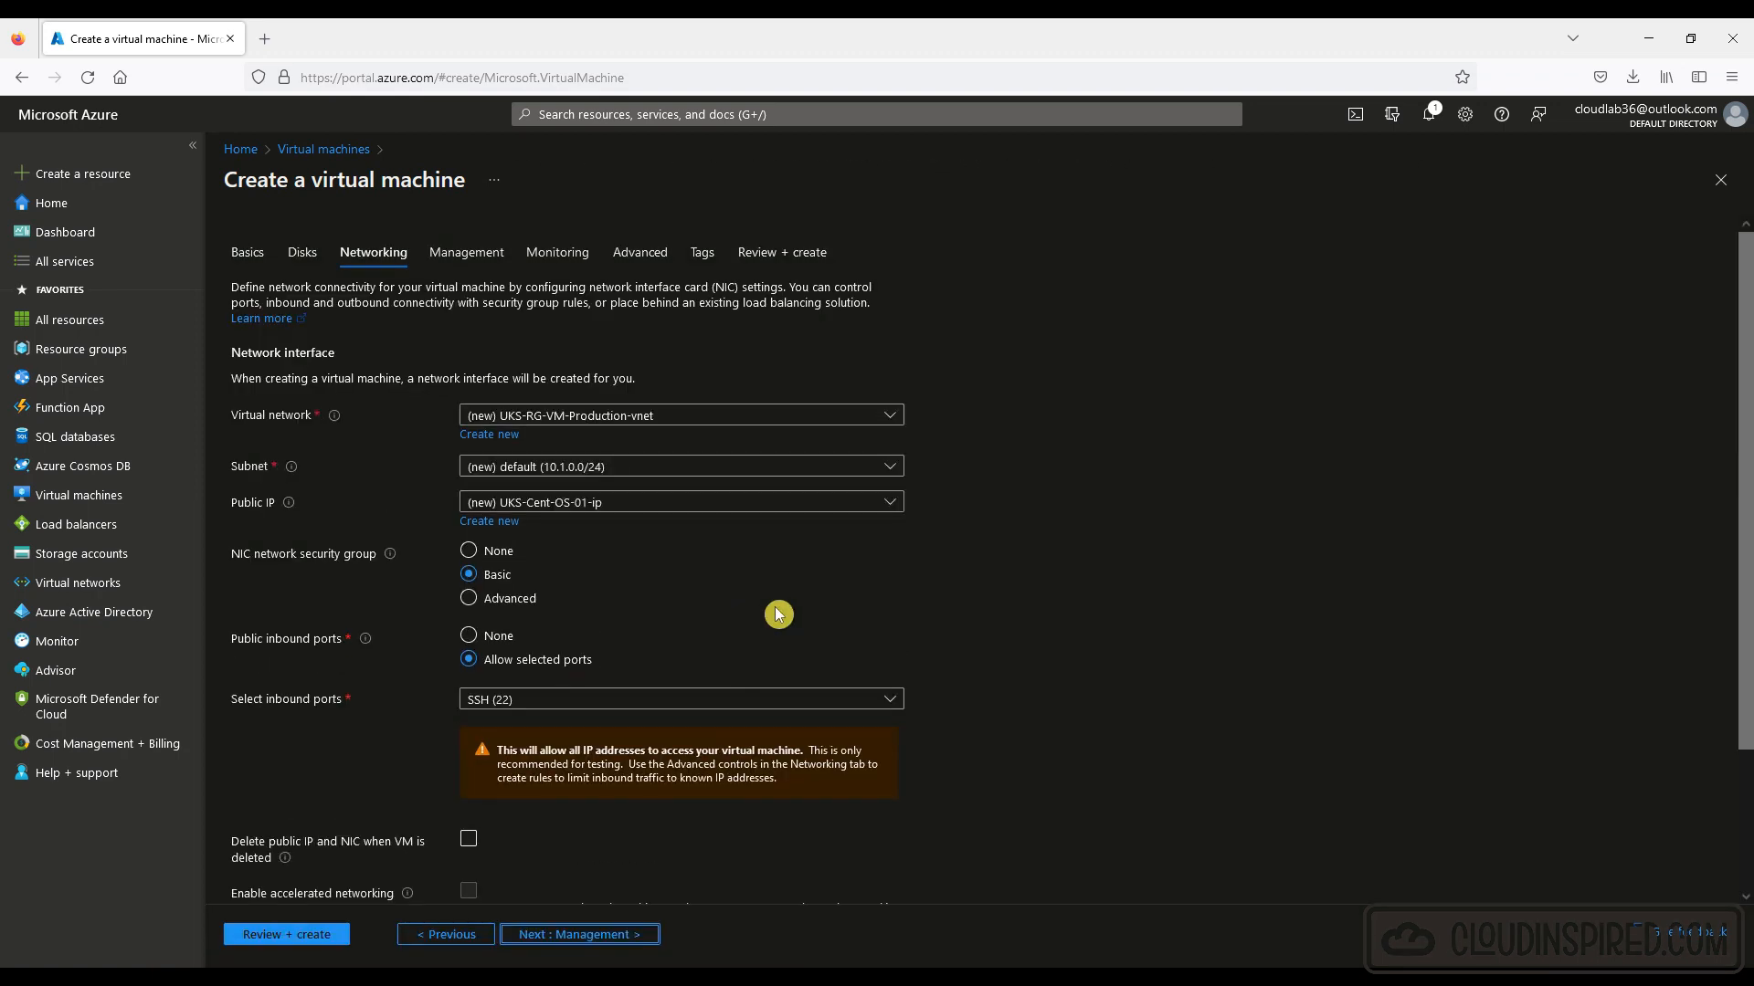
{"action": "left_click", "coordinate": [888, 416]}
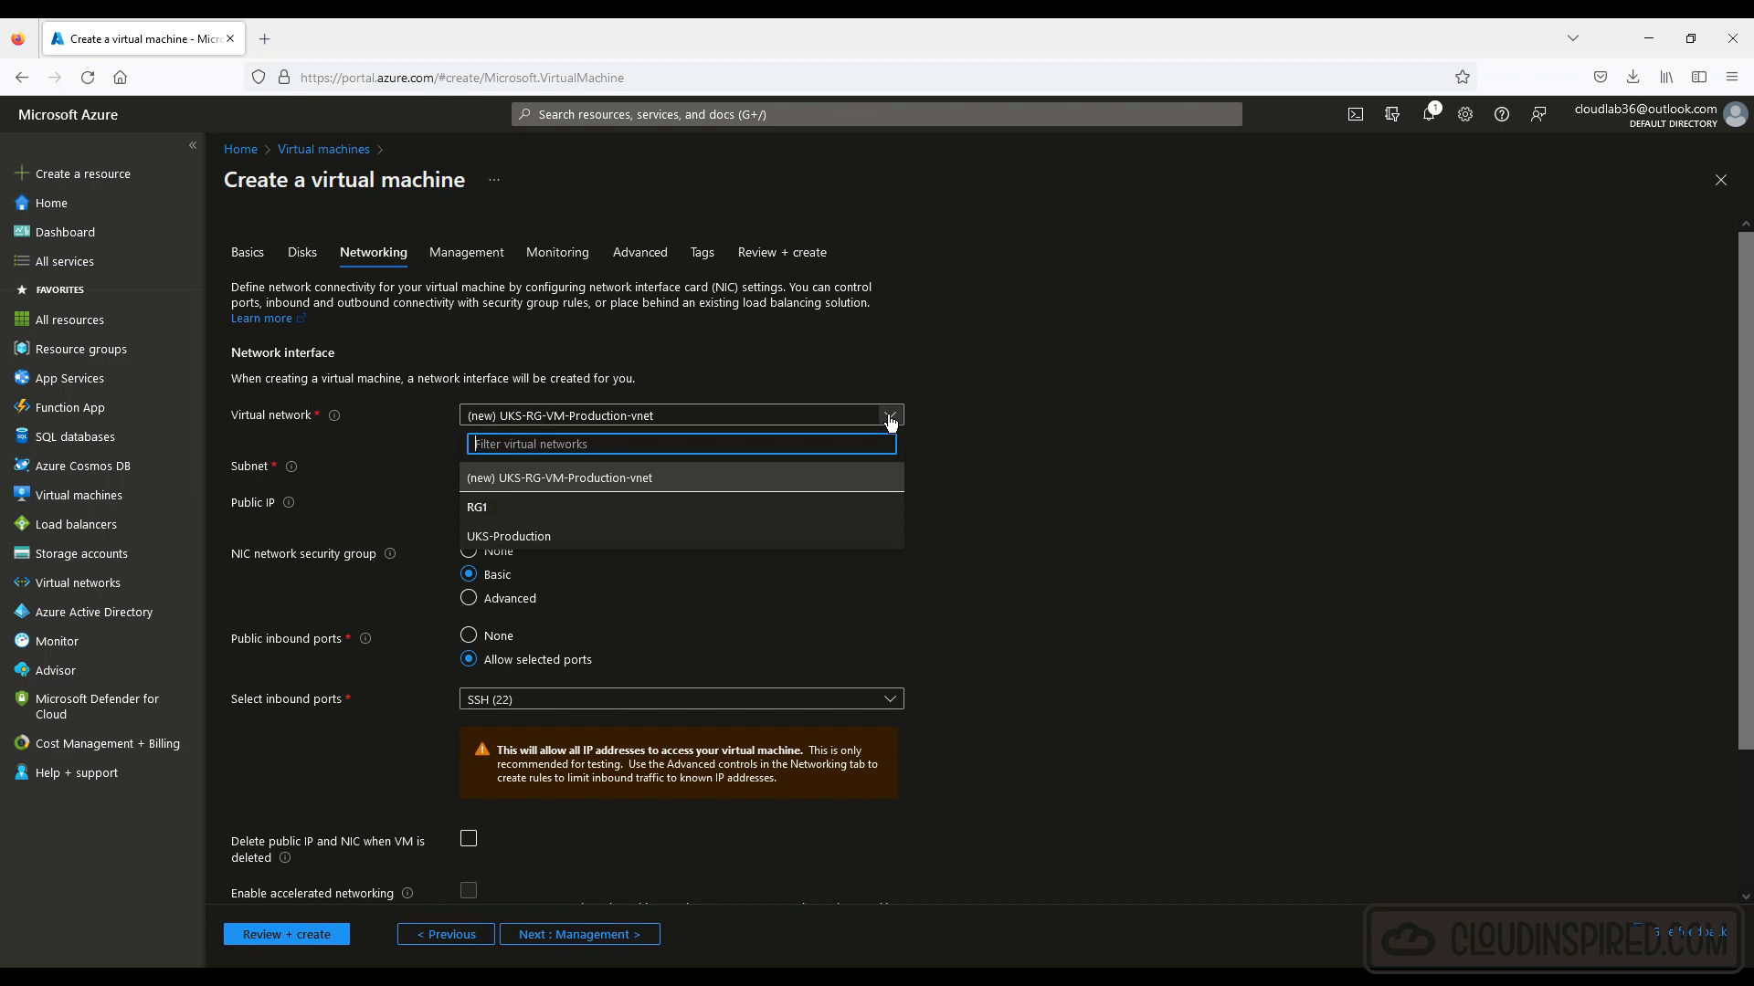
{"action": "left_click", "coordinate": [842, 535]}
{"action": "left_click", "coordinate": [890, 468]}
{"action": "left_click", "coordinate": [891, 468]}
{"action": "scroll", "coordinate": [935, 545], "scroll_direction": "down", "scroll_amount": 1}
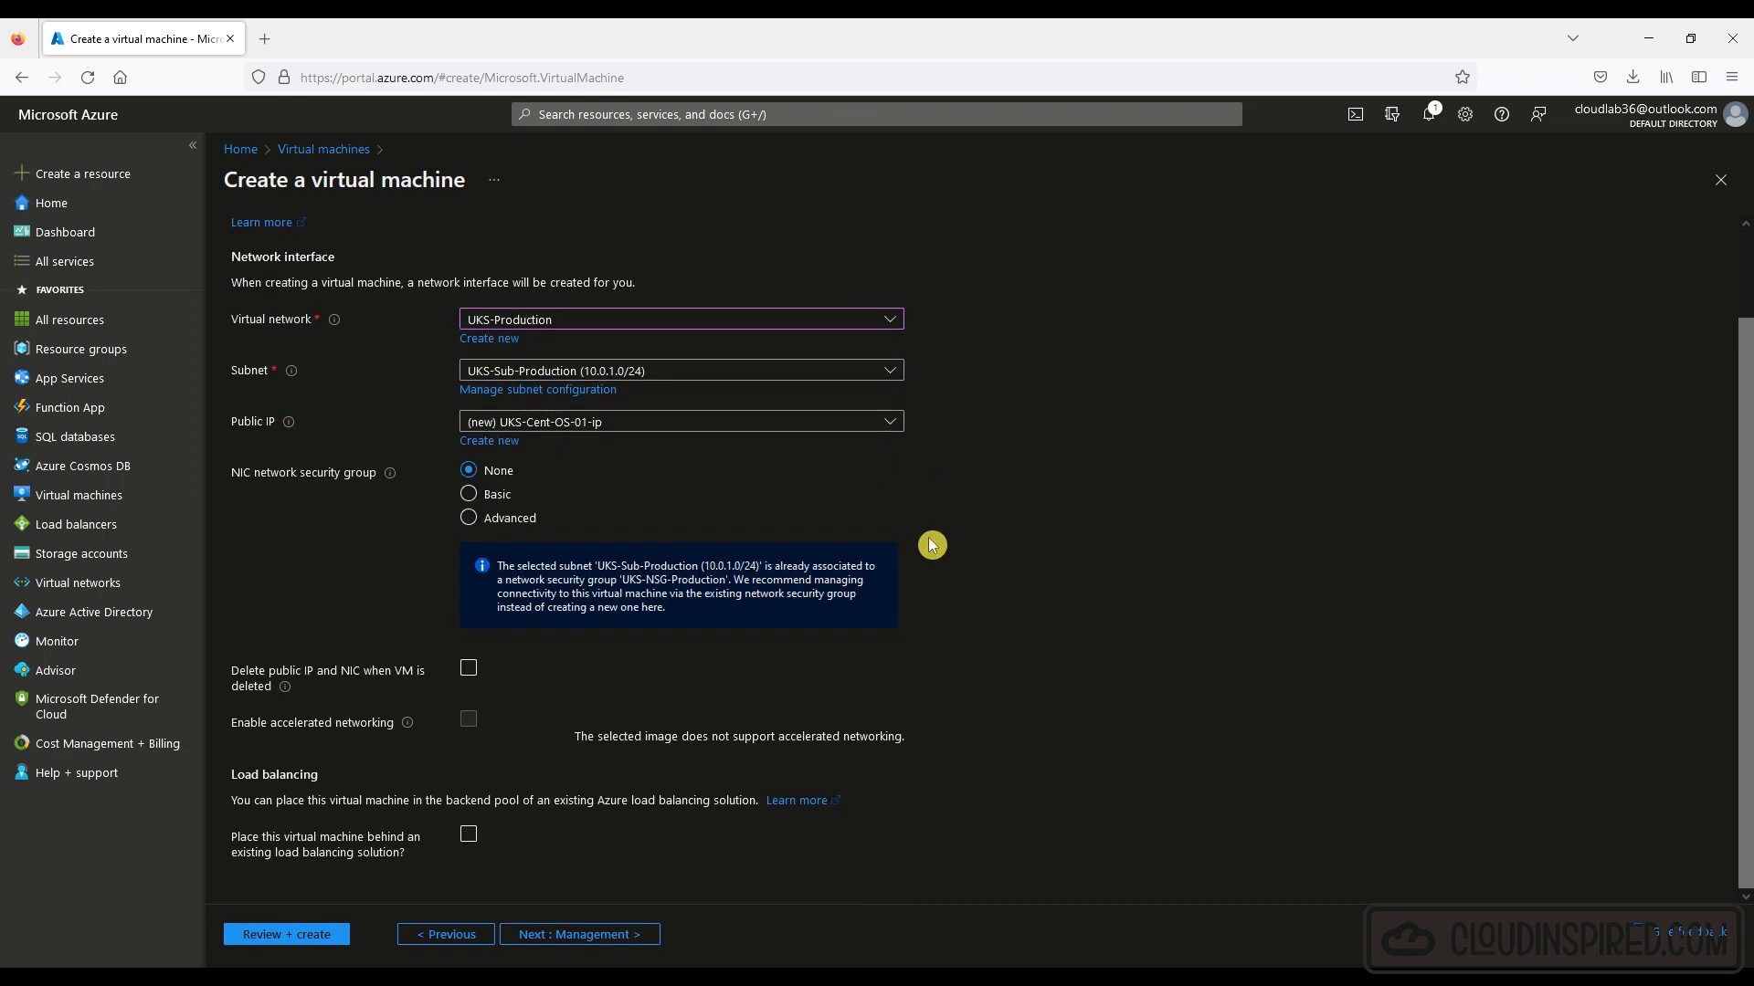
{"action": "left_click", "coordinate": [469, 494]}
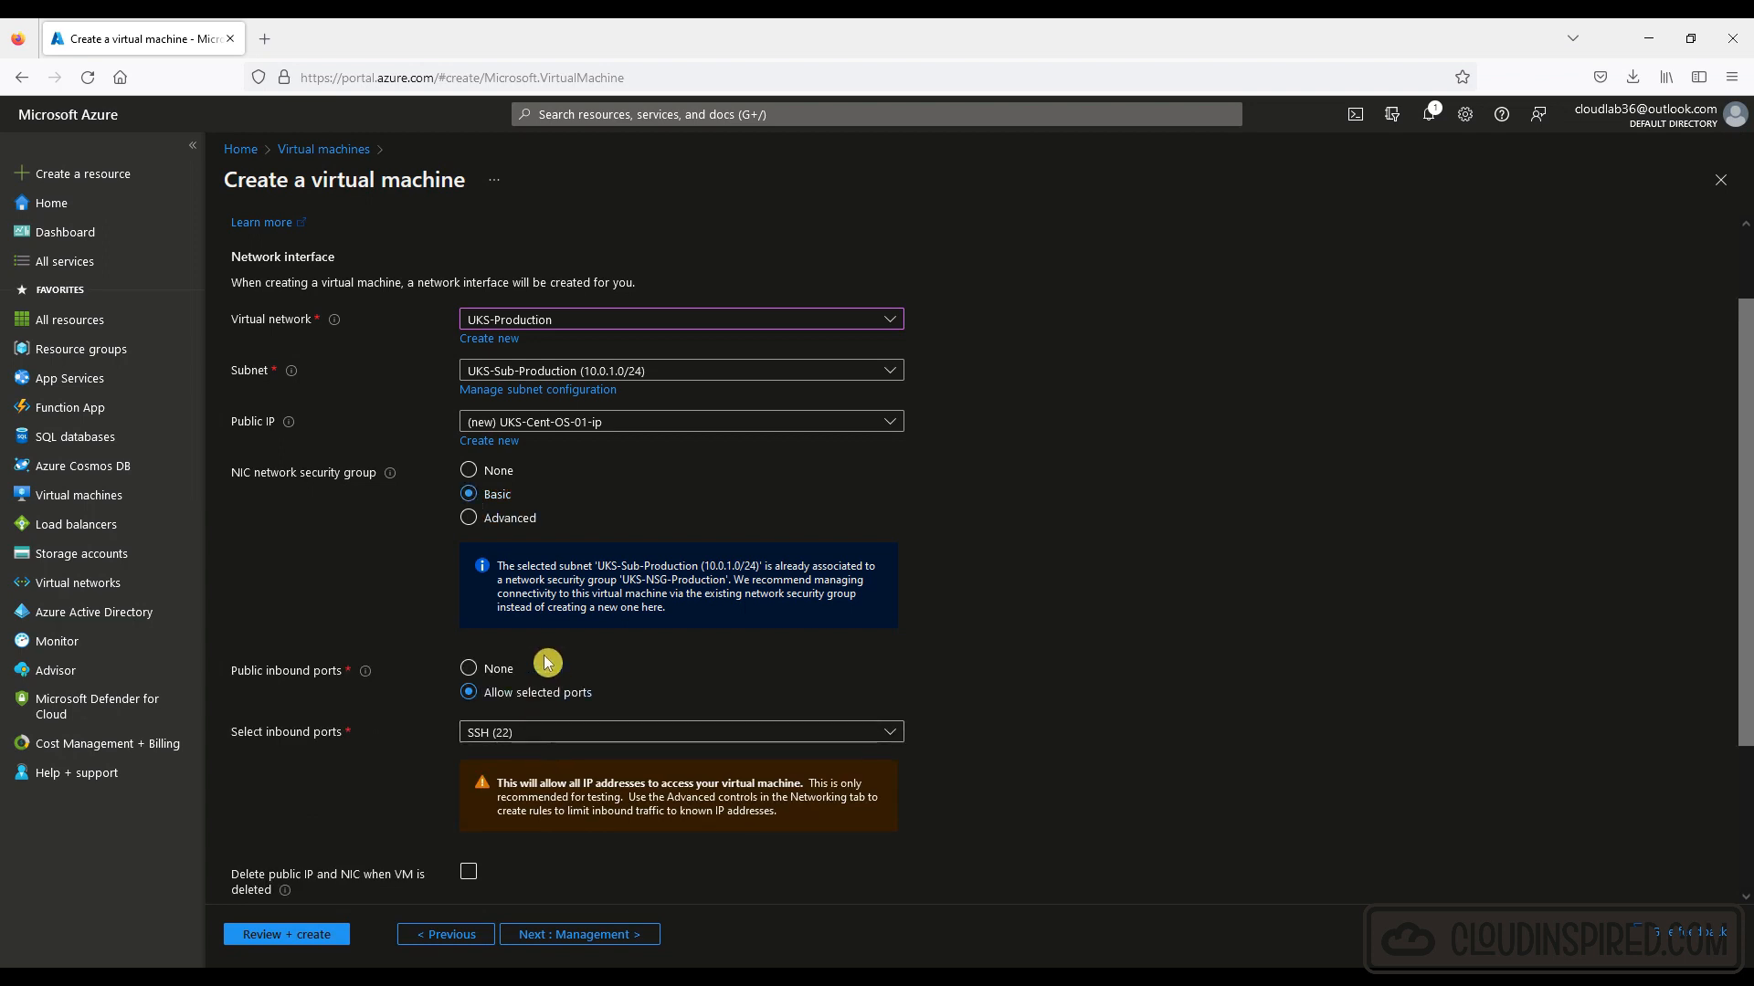
{"action": "left_click", "coordinate": [468, 470]}
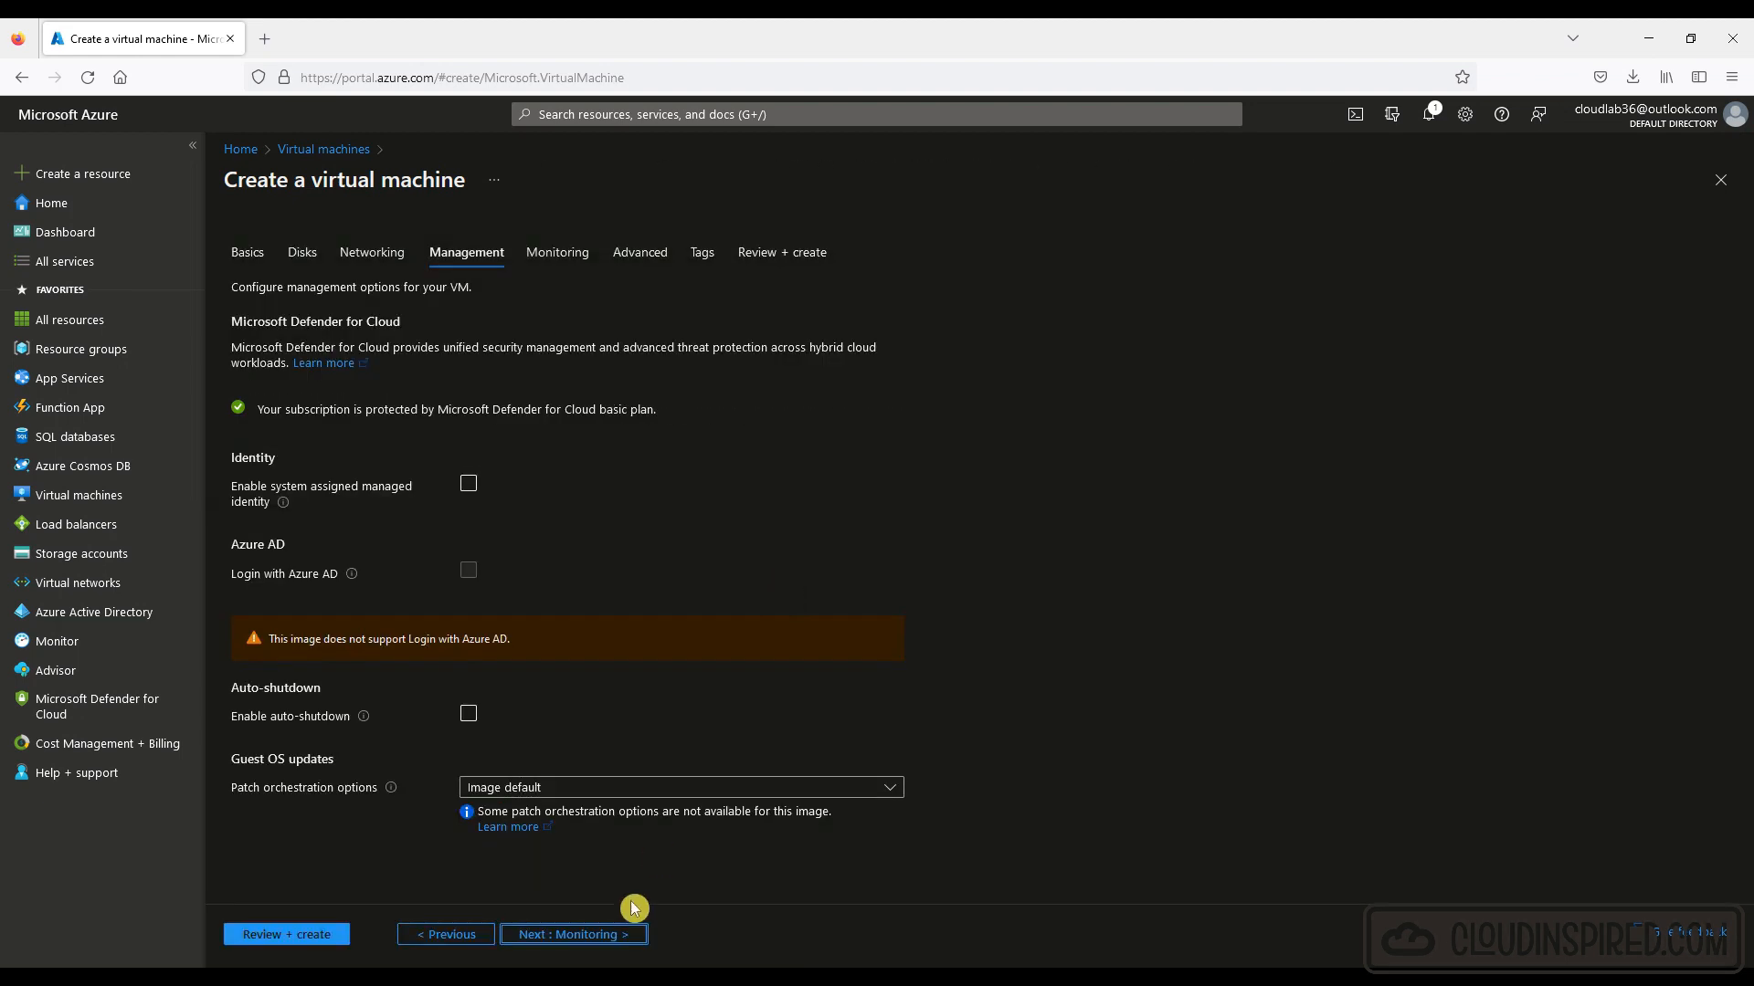
Keep the default management, monitoring, advanced and tag settings, review the configuration, and create the virtual machine.
{"action": "left_click", "coordinate": [605, 936]}
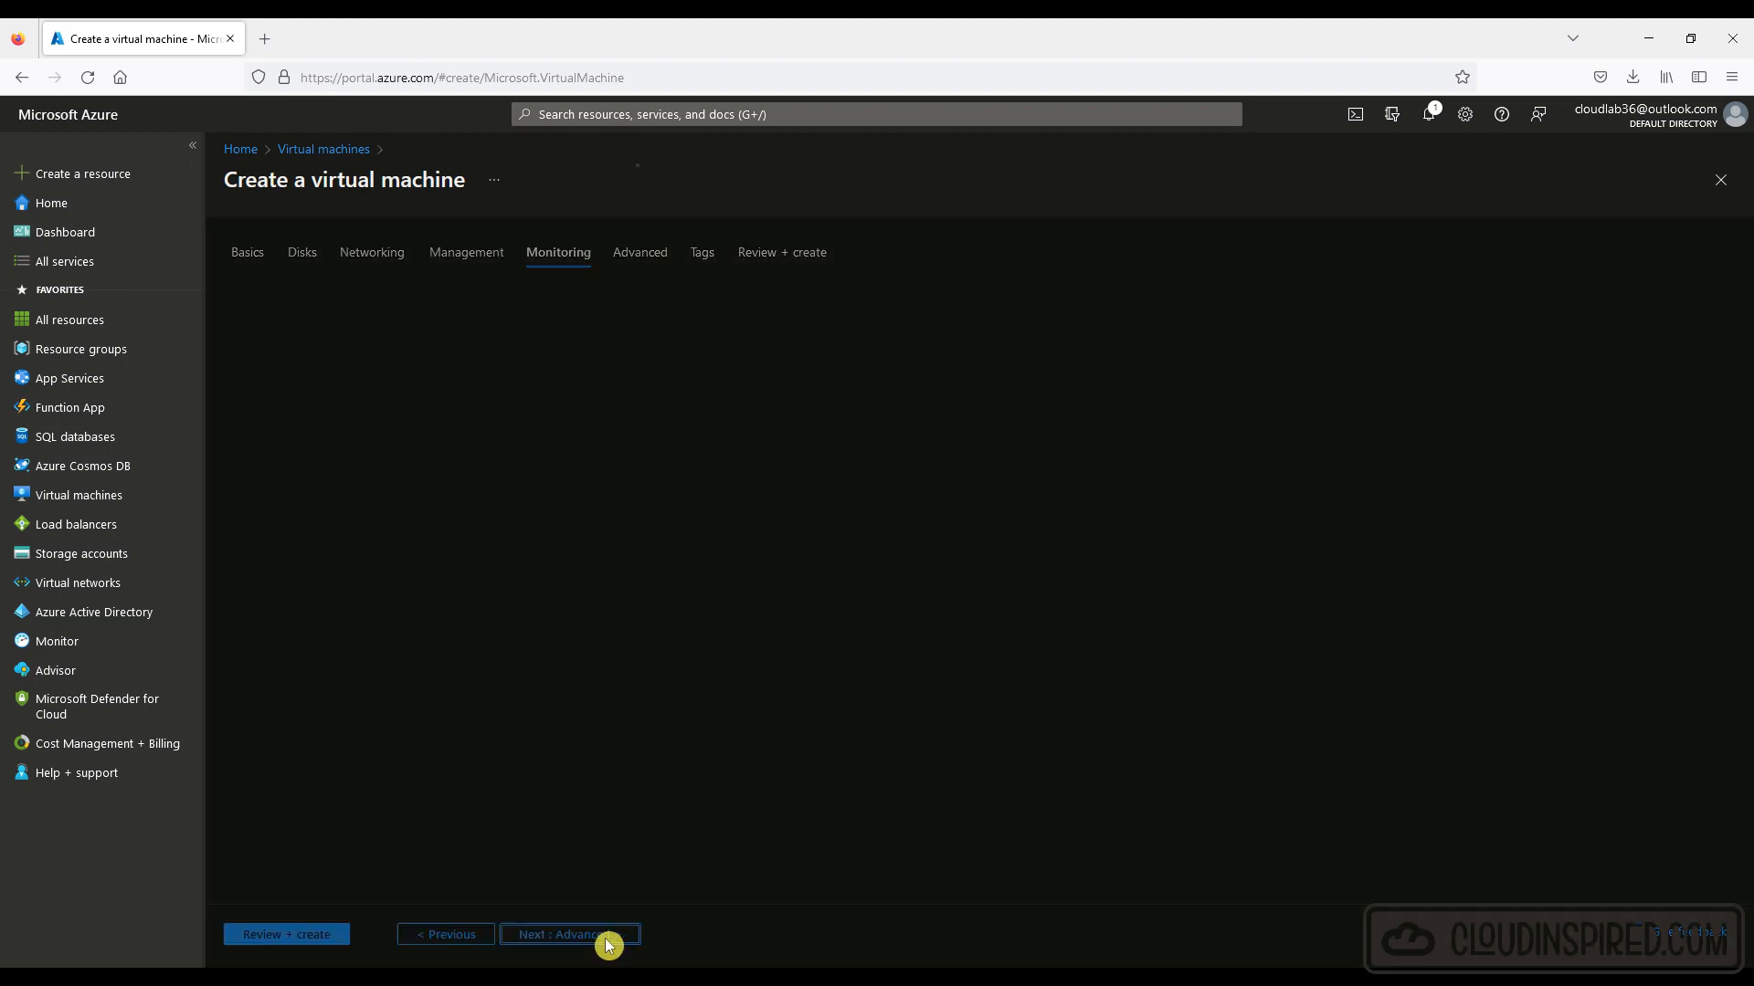
{"action": "left_click", "coordinate": [589, 941]}
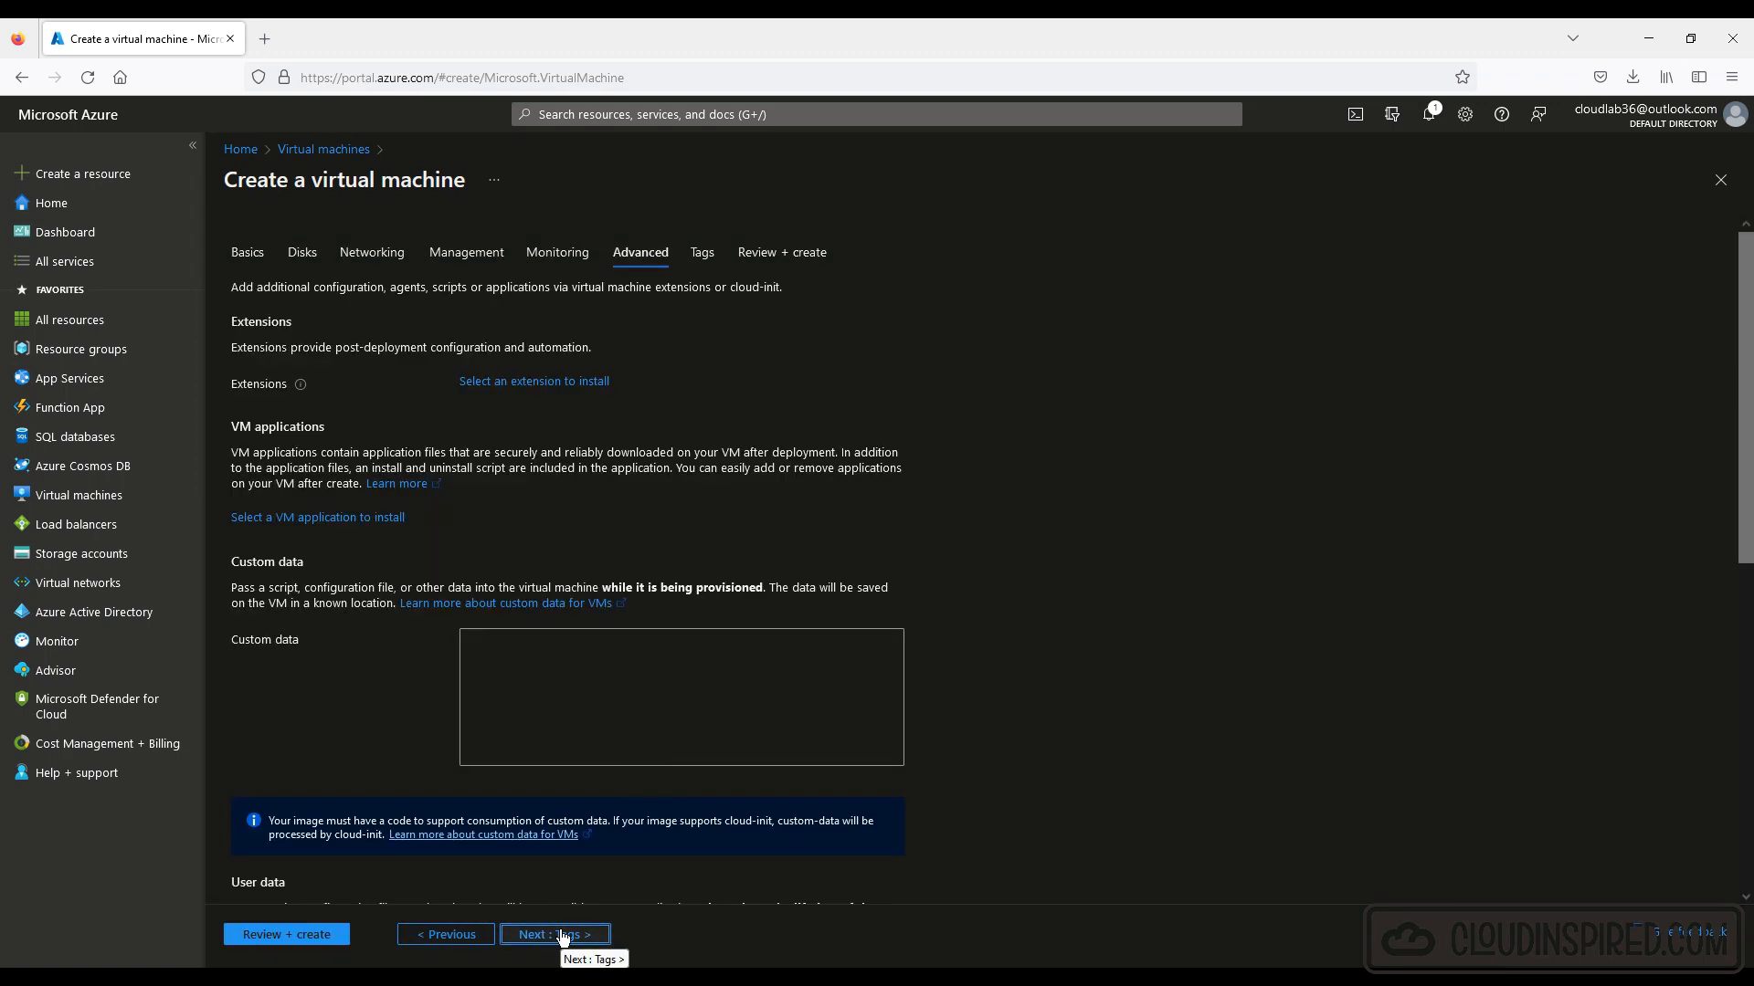
{"action": "left_click", "coordinate": [562, 936]}
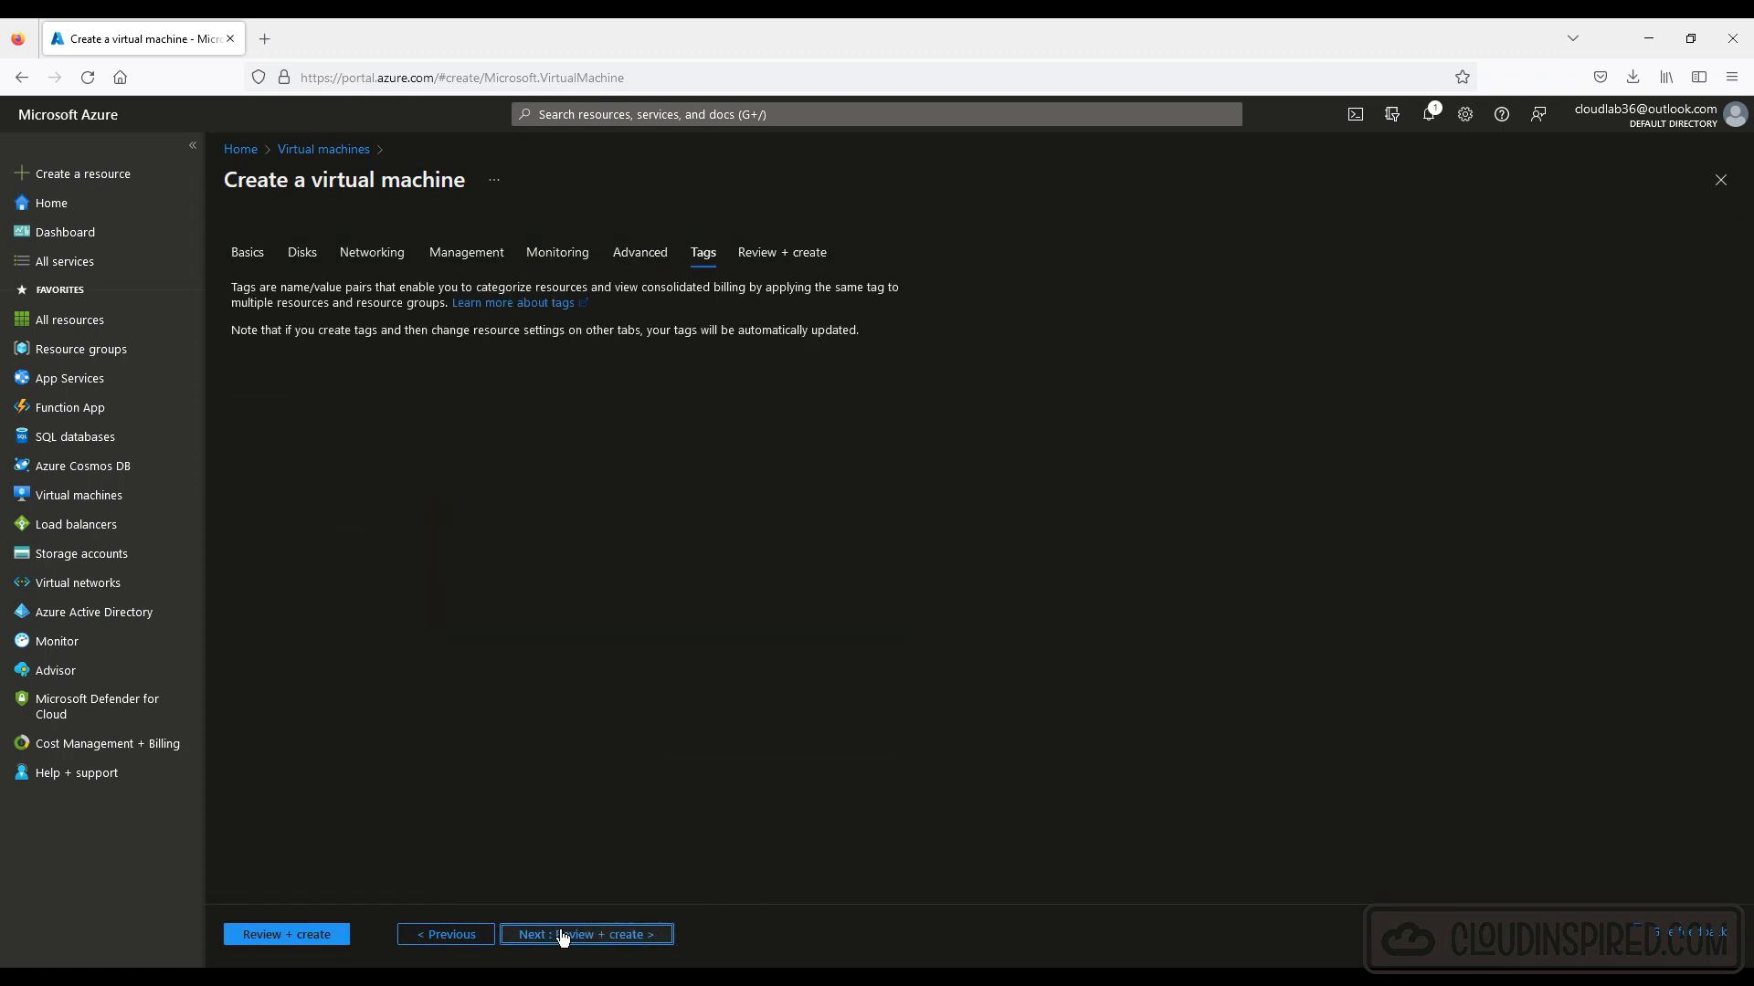
{"action": "left_click", "coordinate": [562, 936]}
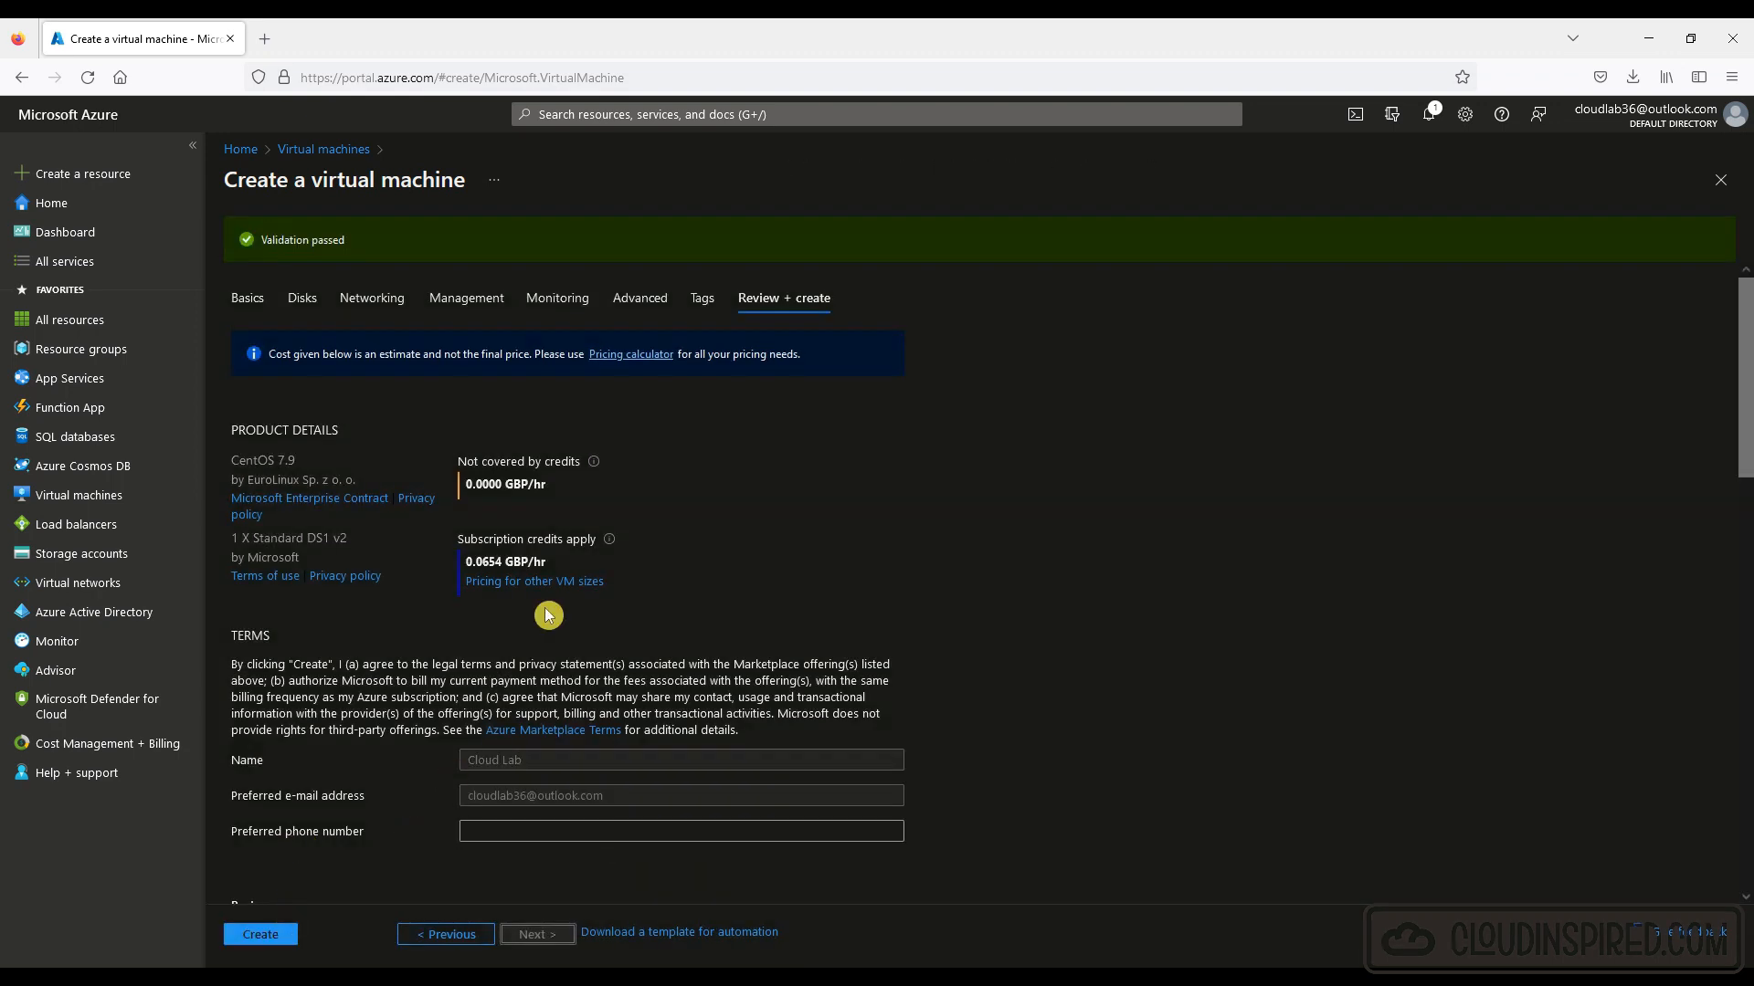
{"action": "scroll", "coordinate": [546, 613], "scroll_direction": "down", "scroll_amount": 2}
{"action": "scroll", "coordinate": [547, 614], "scroll_direction": "up", "scroll_amount": 2}
{"action": "left_click", "coordinate": [260, 934]}
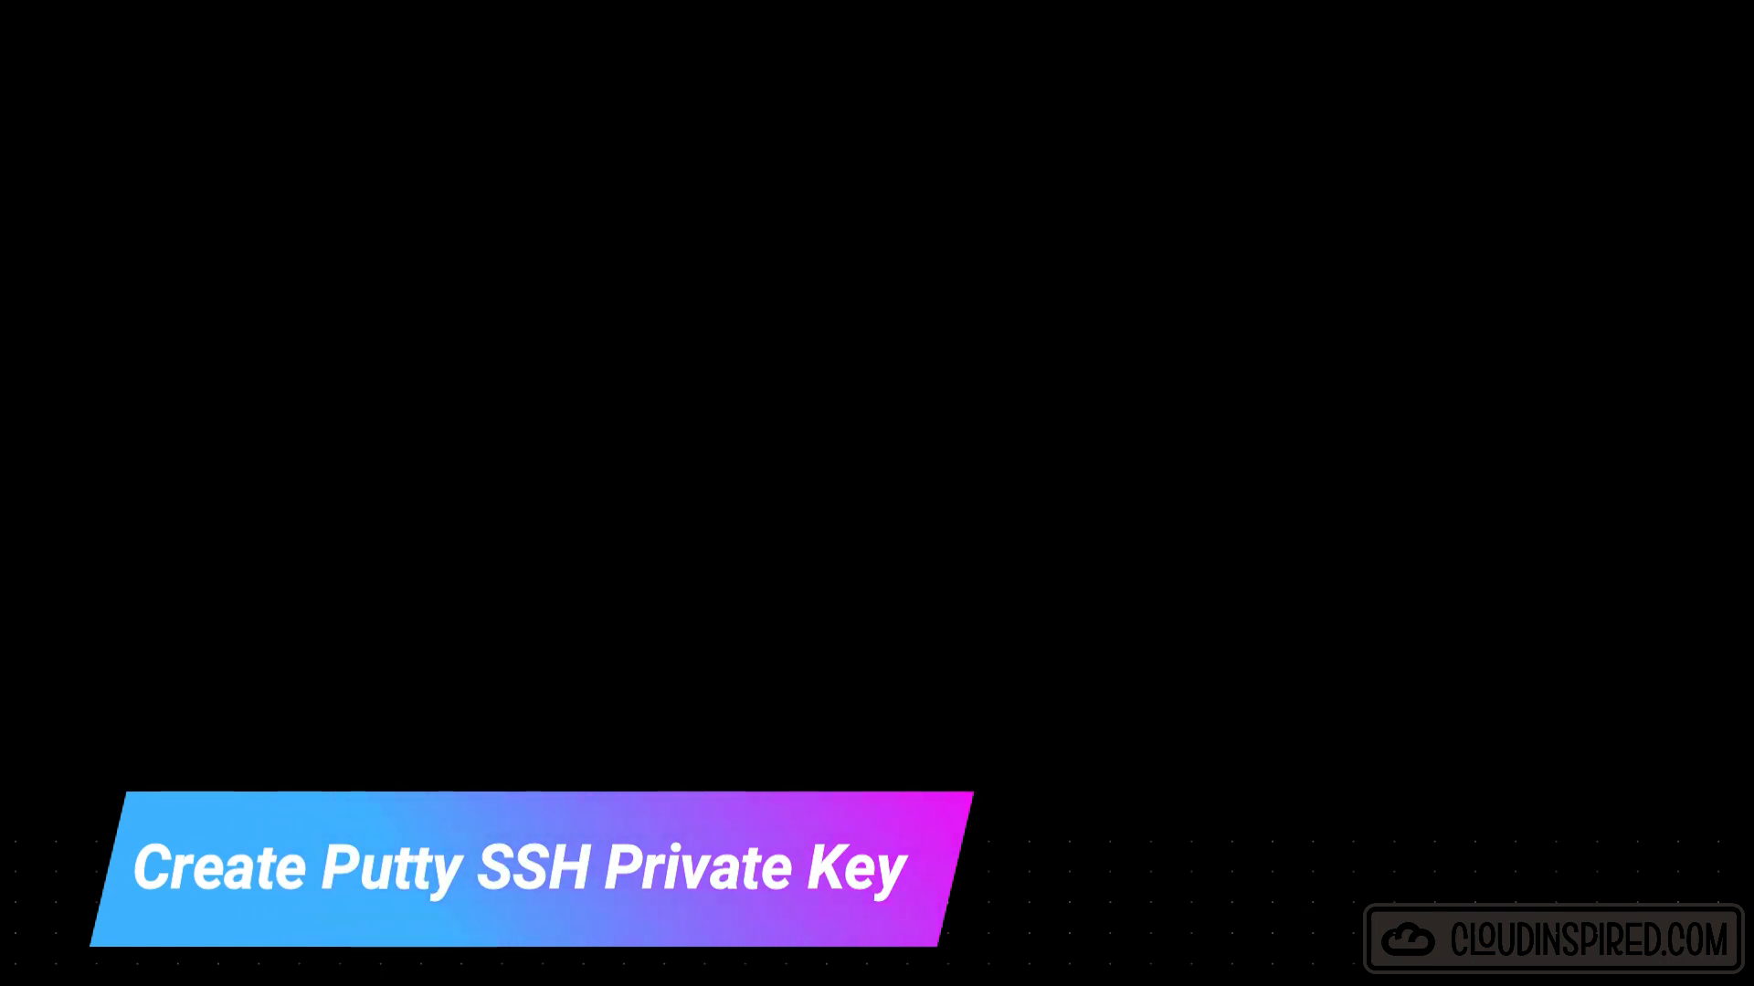
Switch to PuTTY Key Generator, import the existing private key file, and save it as a PuTTY private key.
{"action": "left_click", "coordinate": [1407, 708]}
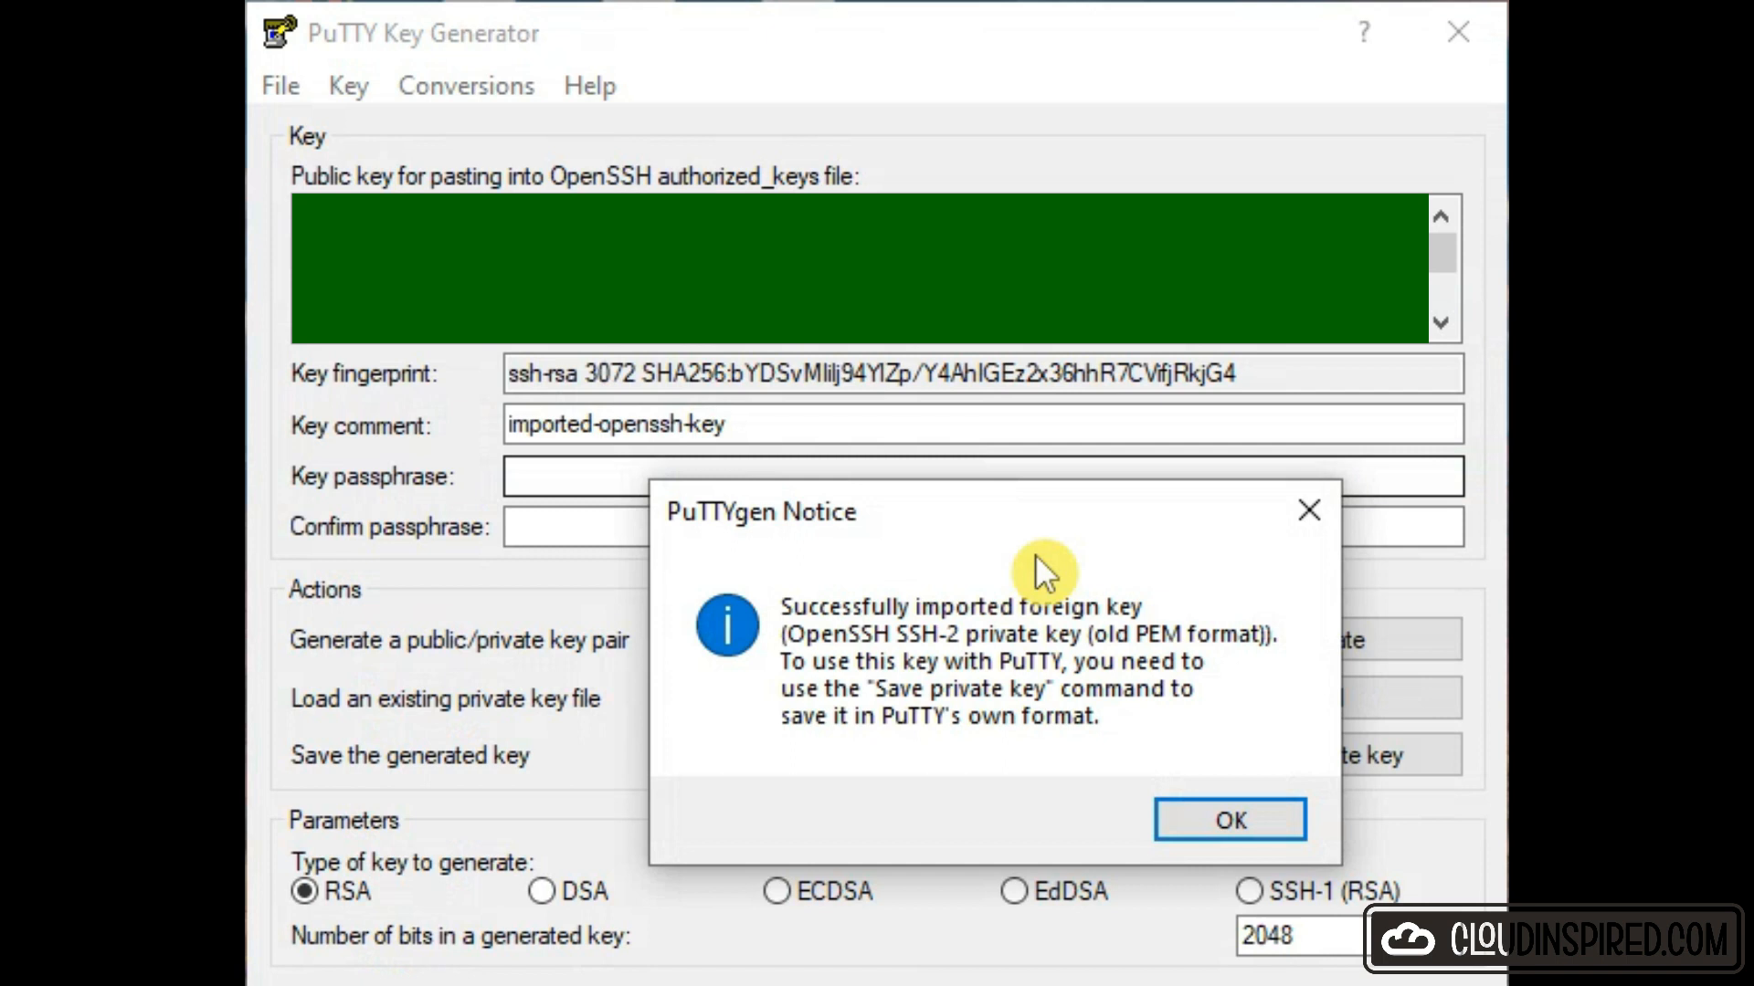
{"action": "left_click", "coordinate": [1215, 826]}
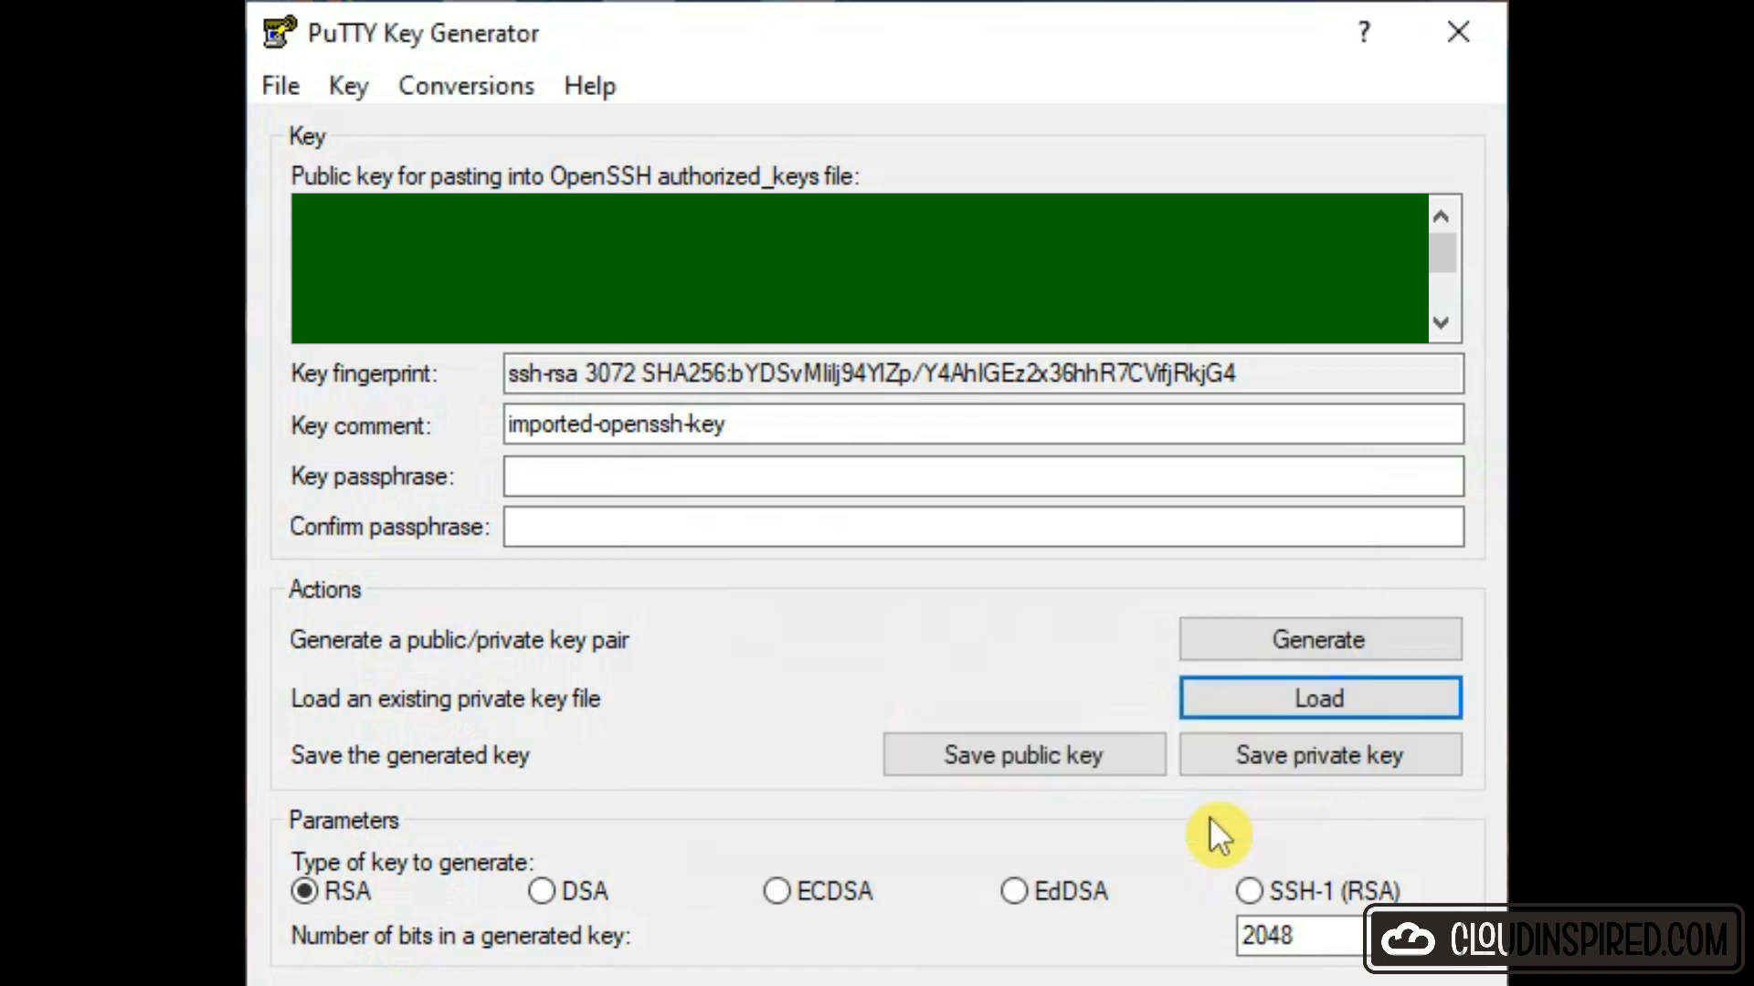
{"action": "left_click", "coordinate": [1274, 758]}
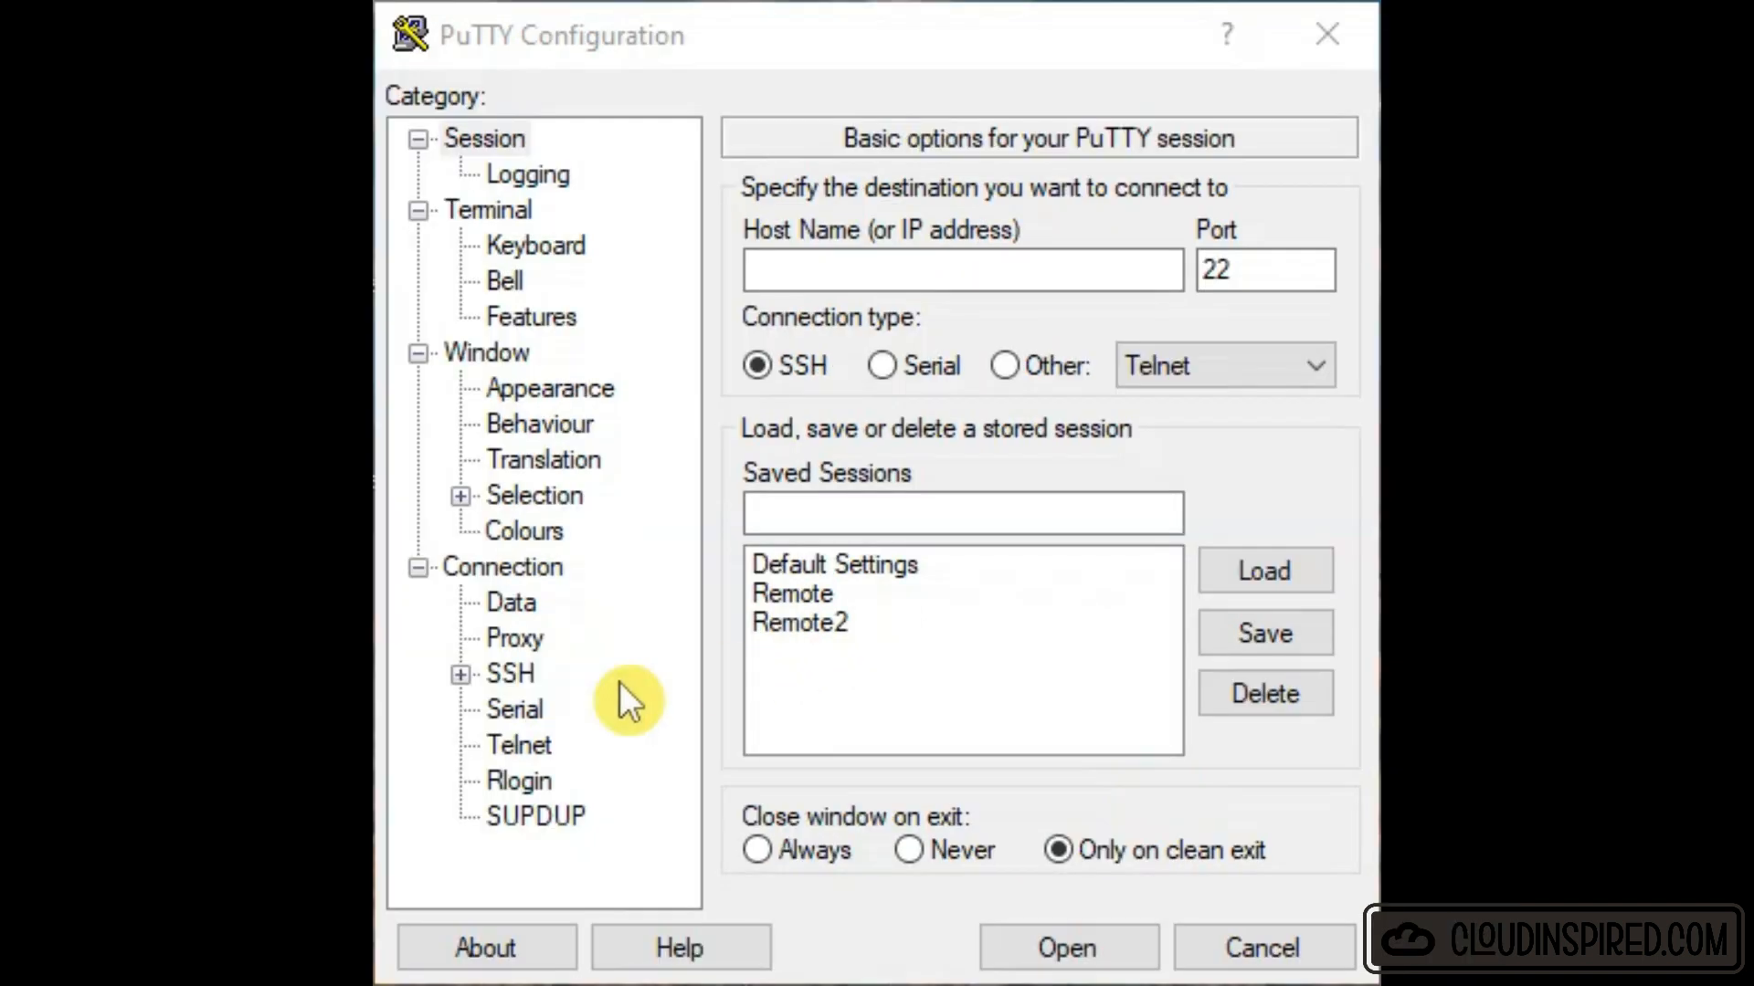
In PuTTY, set the private key file for SSH authentication to the saved .ppk key in the ASR-VM-to-VM folder.
{"action": "left_click", "coordinate": [510, 671]}
{"action": "double_click", "coordinate": [512, 663]}
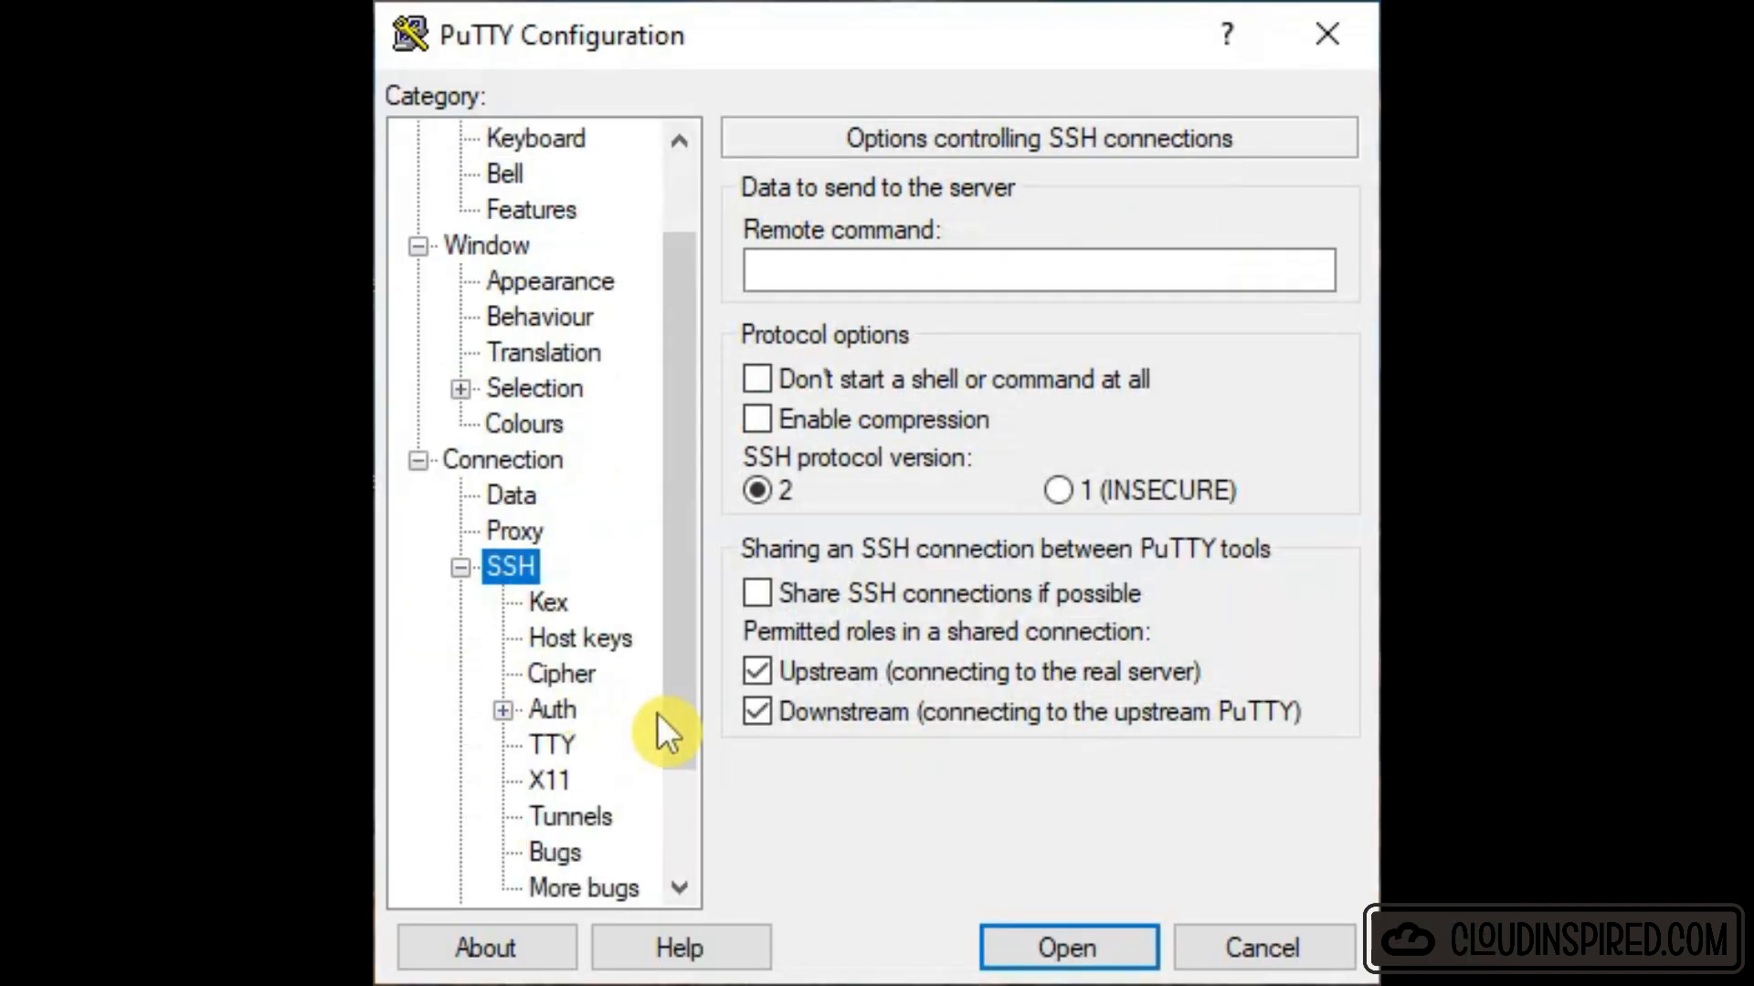
{"action": "left_click", "coordinate": [552, 710]}
{"action": "left_click", "coordinate": [1247, 694]}
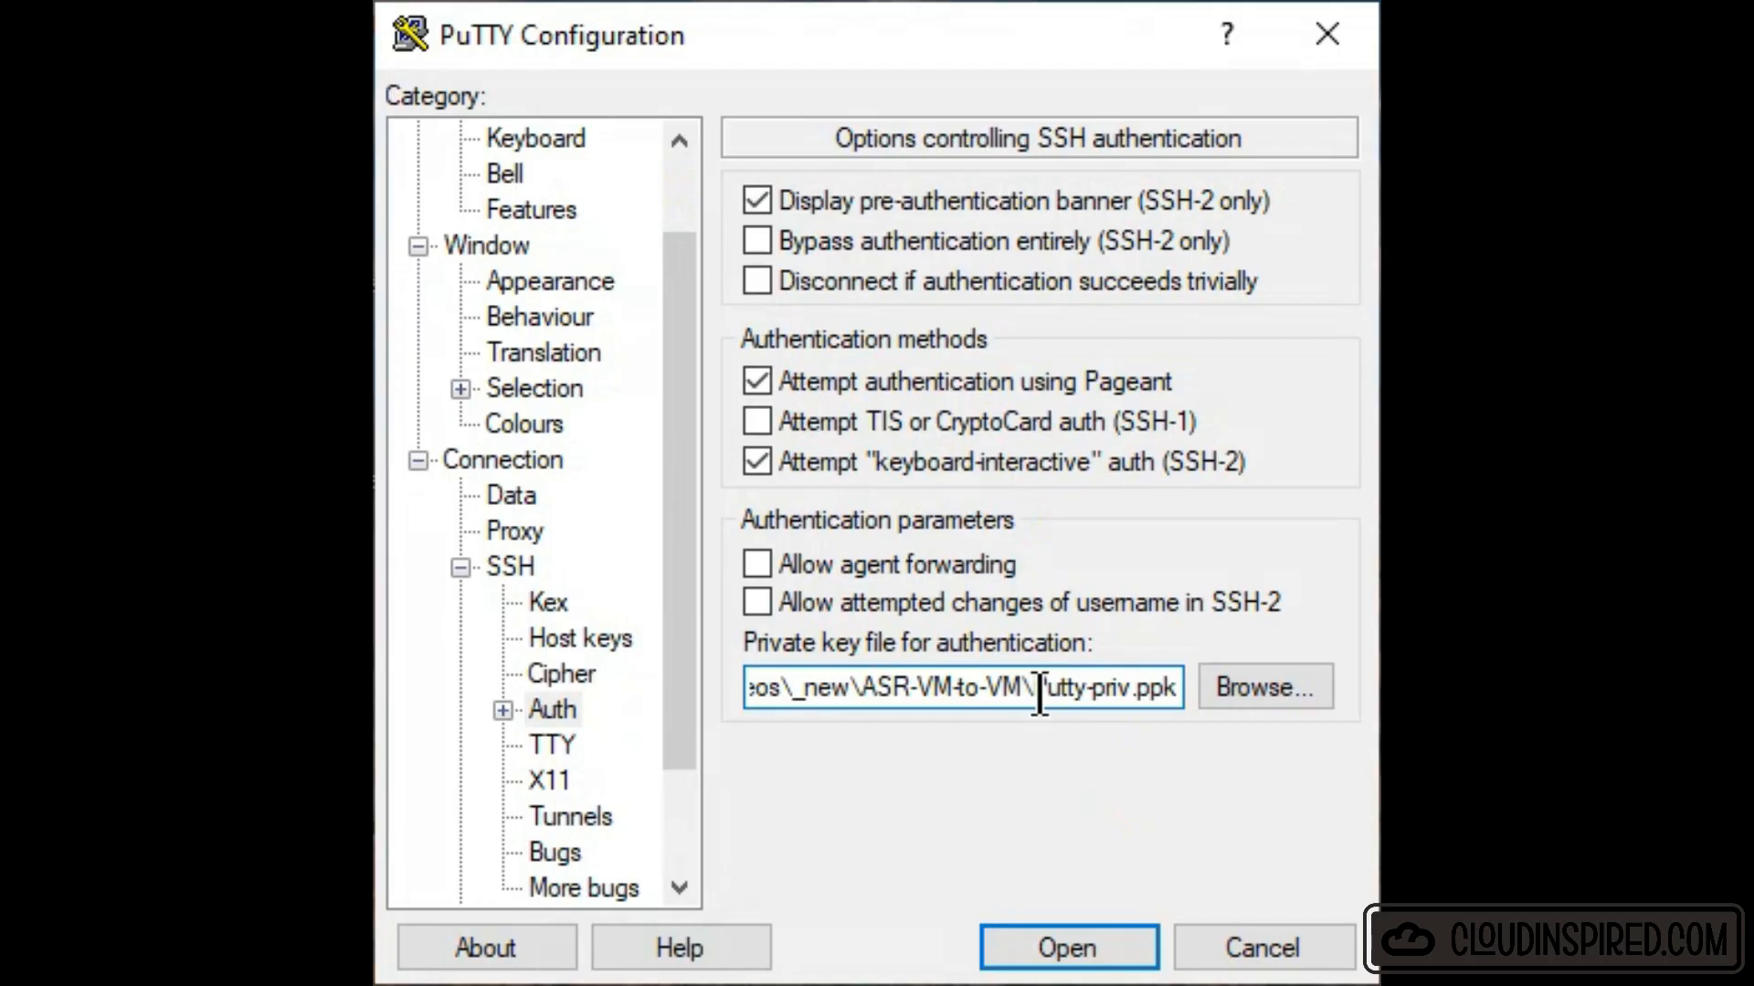
{"action": "left_click_drag", "start_coordinate": [1037, 689], "coordinate": [1221, 688]}
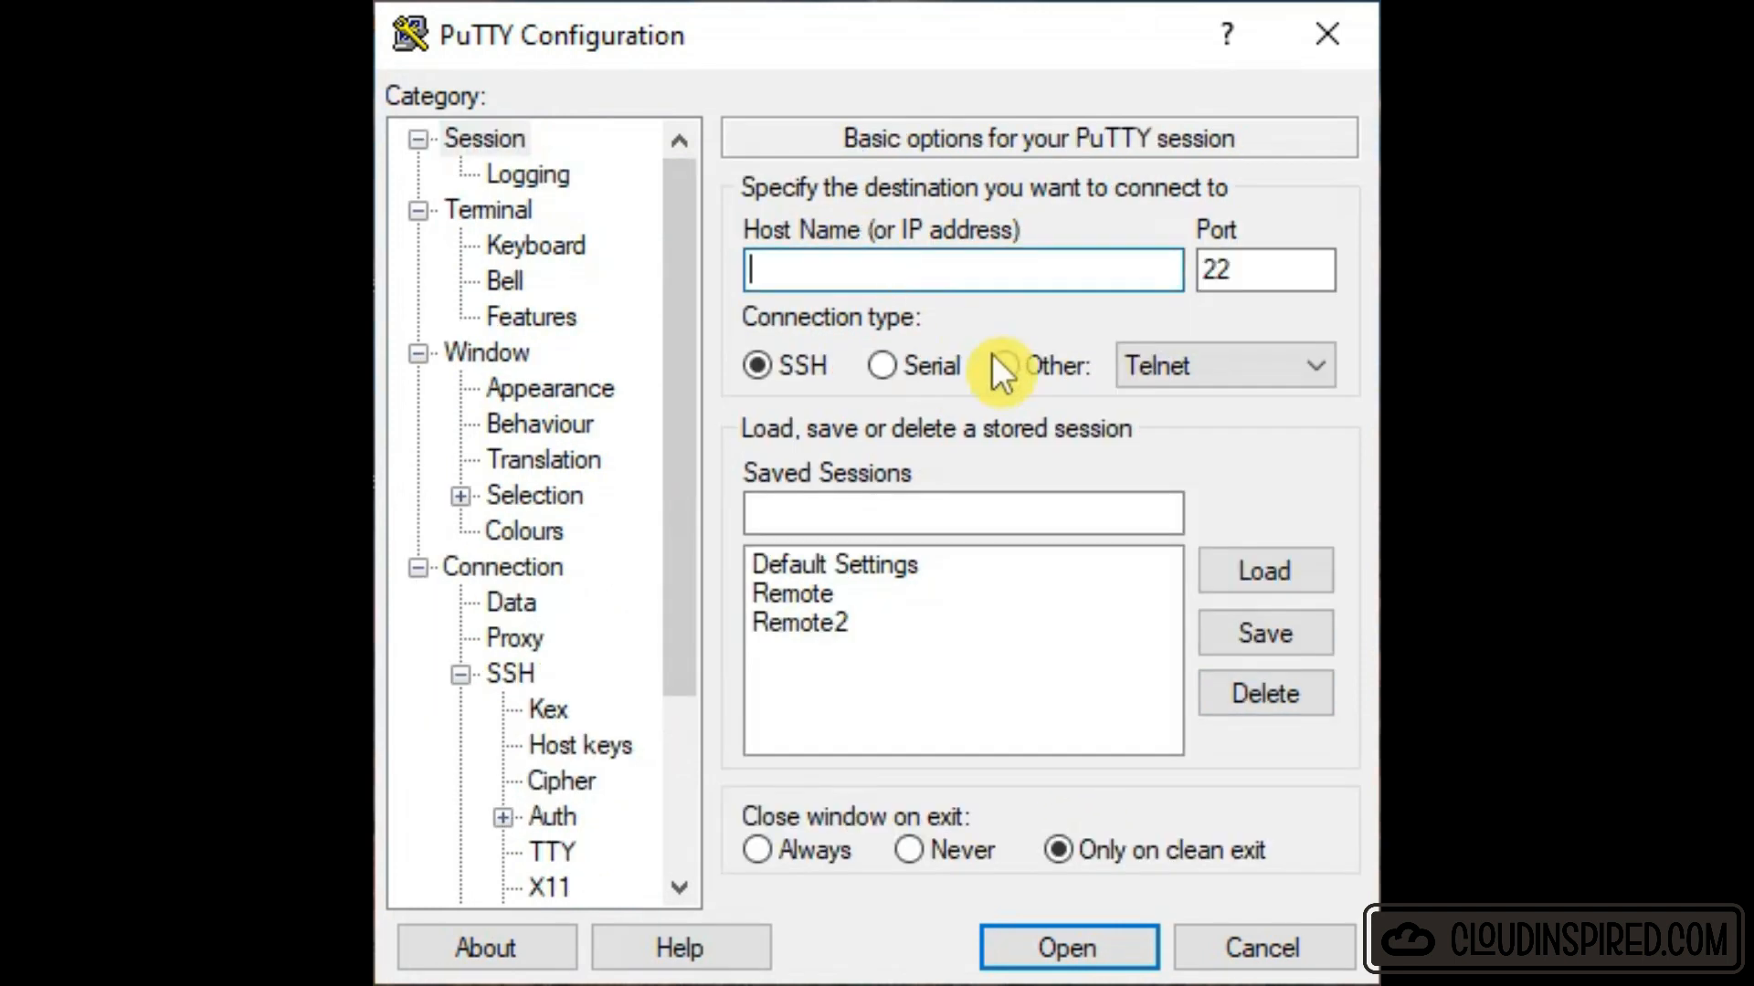
Open an SSH session to host 20.108.157.31 on port 22 and log in as azureuser.
{"action": "type", "text": "20.108.157.31"}
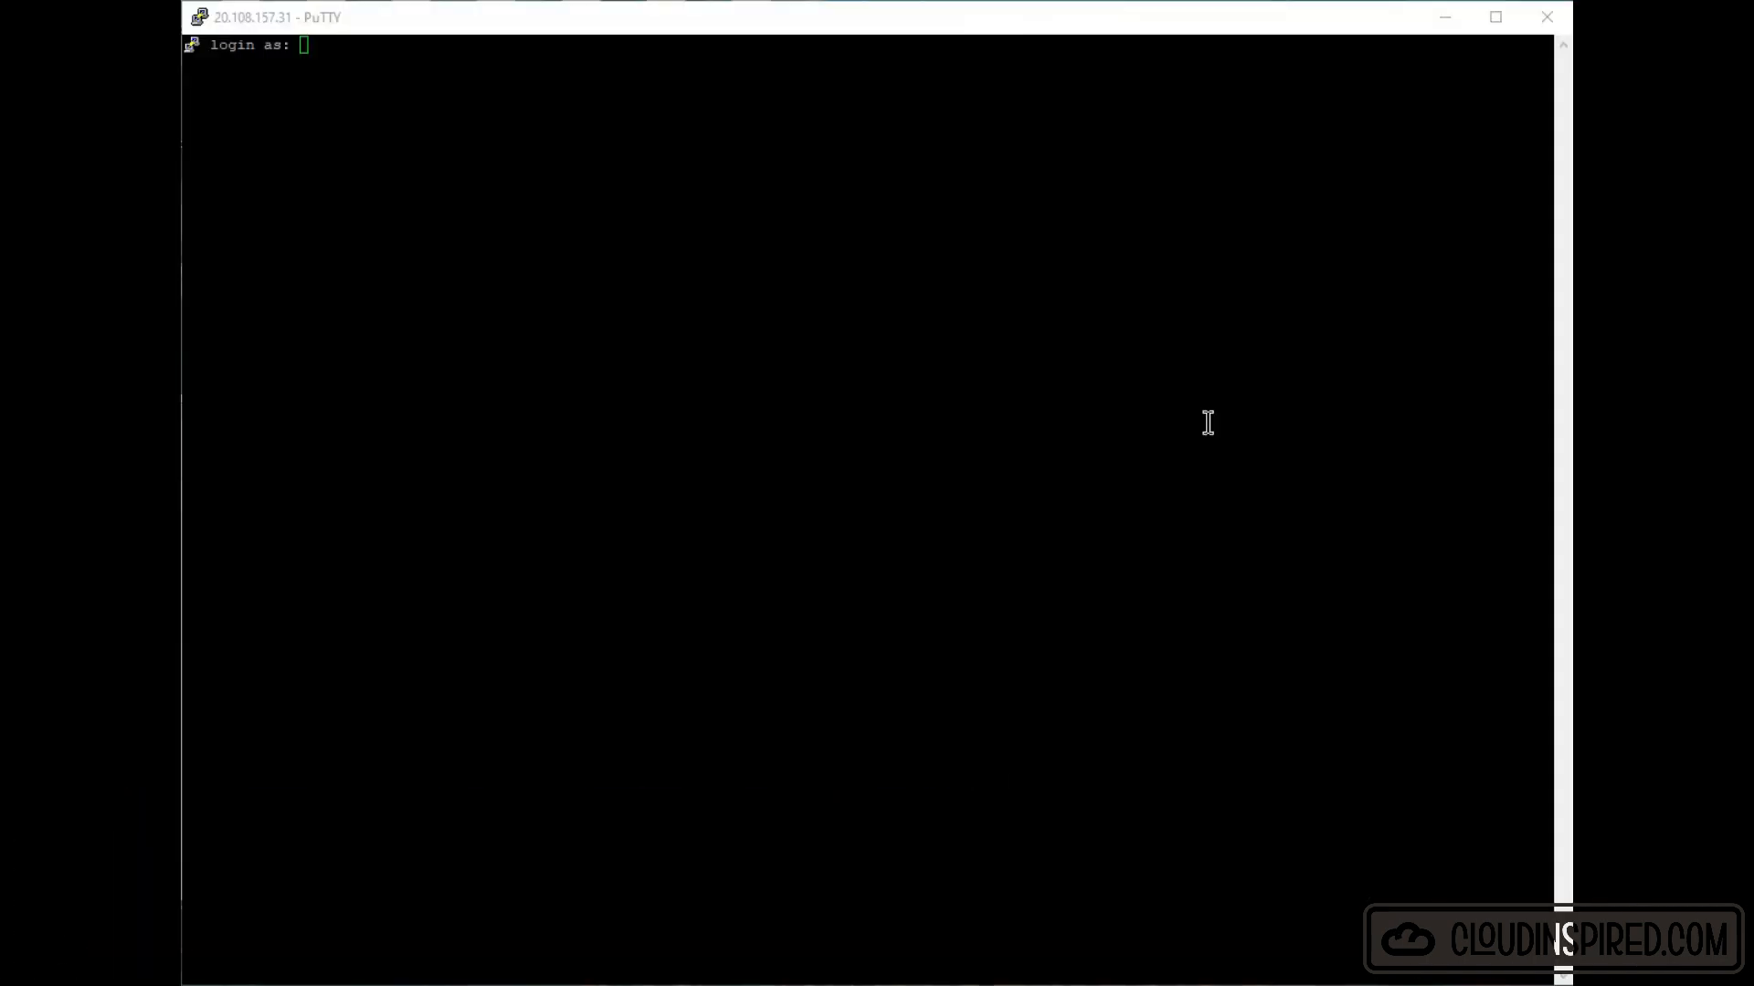
{"action": "left_click", "coordinate": [1085, 398]}
{"action": "type", "text": "azureuser"}
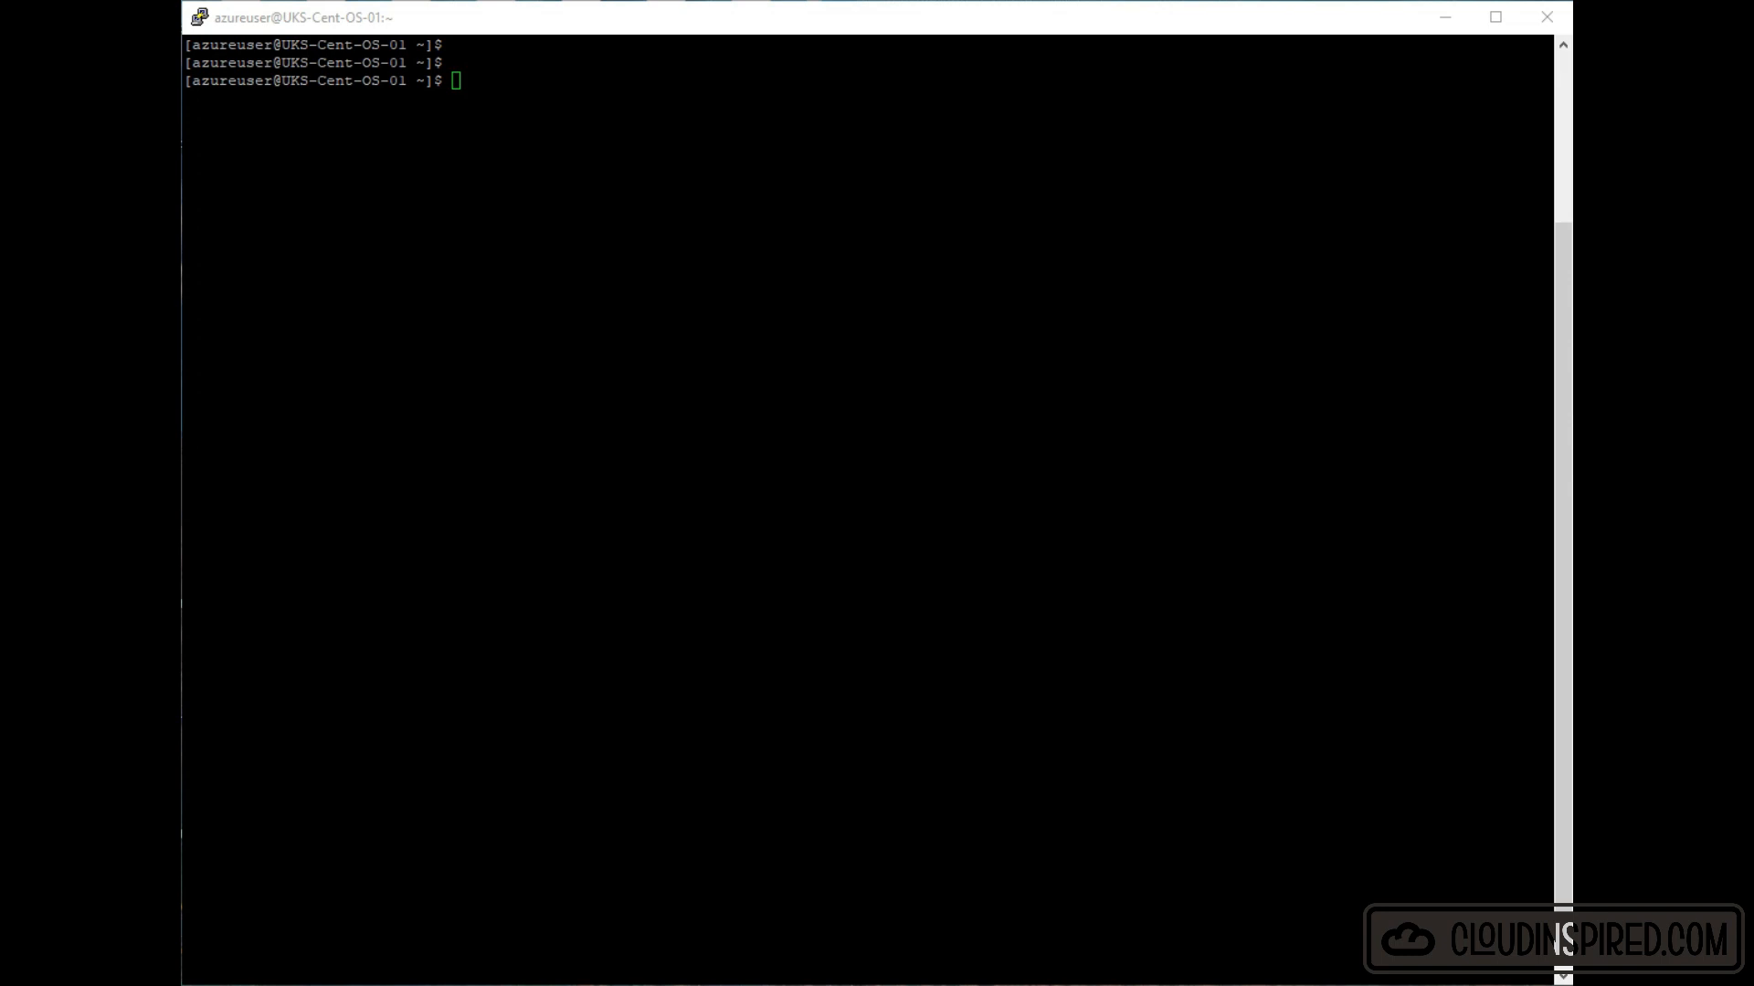
Paste the copied command into the CentOS virtual machine's shell and run it.
{"action": "right_click", "coordinate": [654, 137]}
{"action": "key", "text": "Return"}
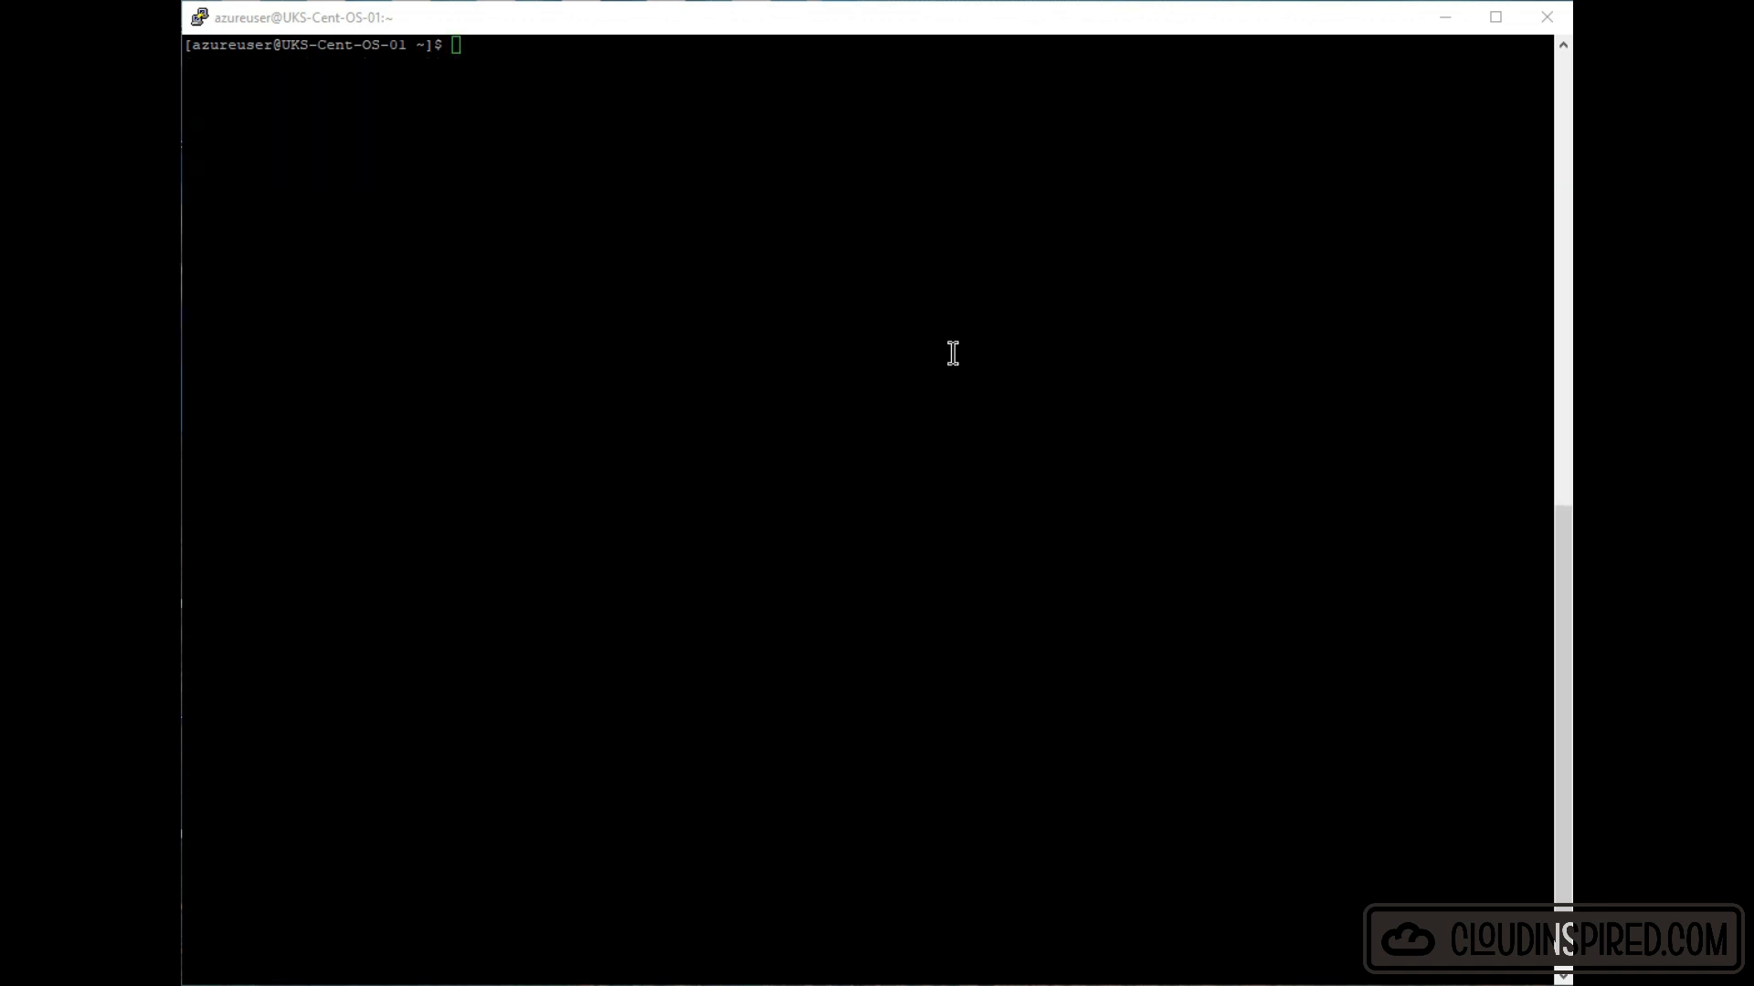
Install the httpd package on the CentOS virtual machine using yum with --nogpgcheck, and accept the installation.
{"action": "right_click", "coordinate": [951, 352]}
{"action": "key", "text": "Return"}
{"action": "type", "text": "y"}
{"action": "key", "text": "Return"}
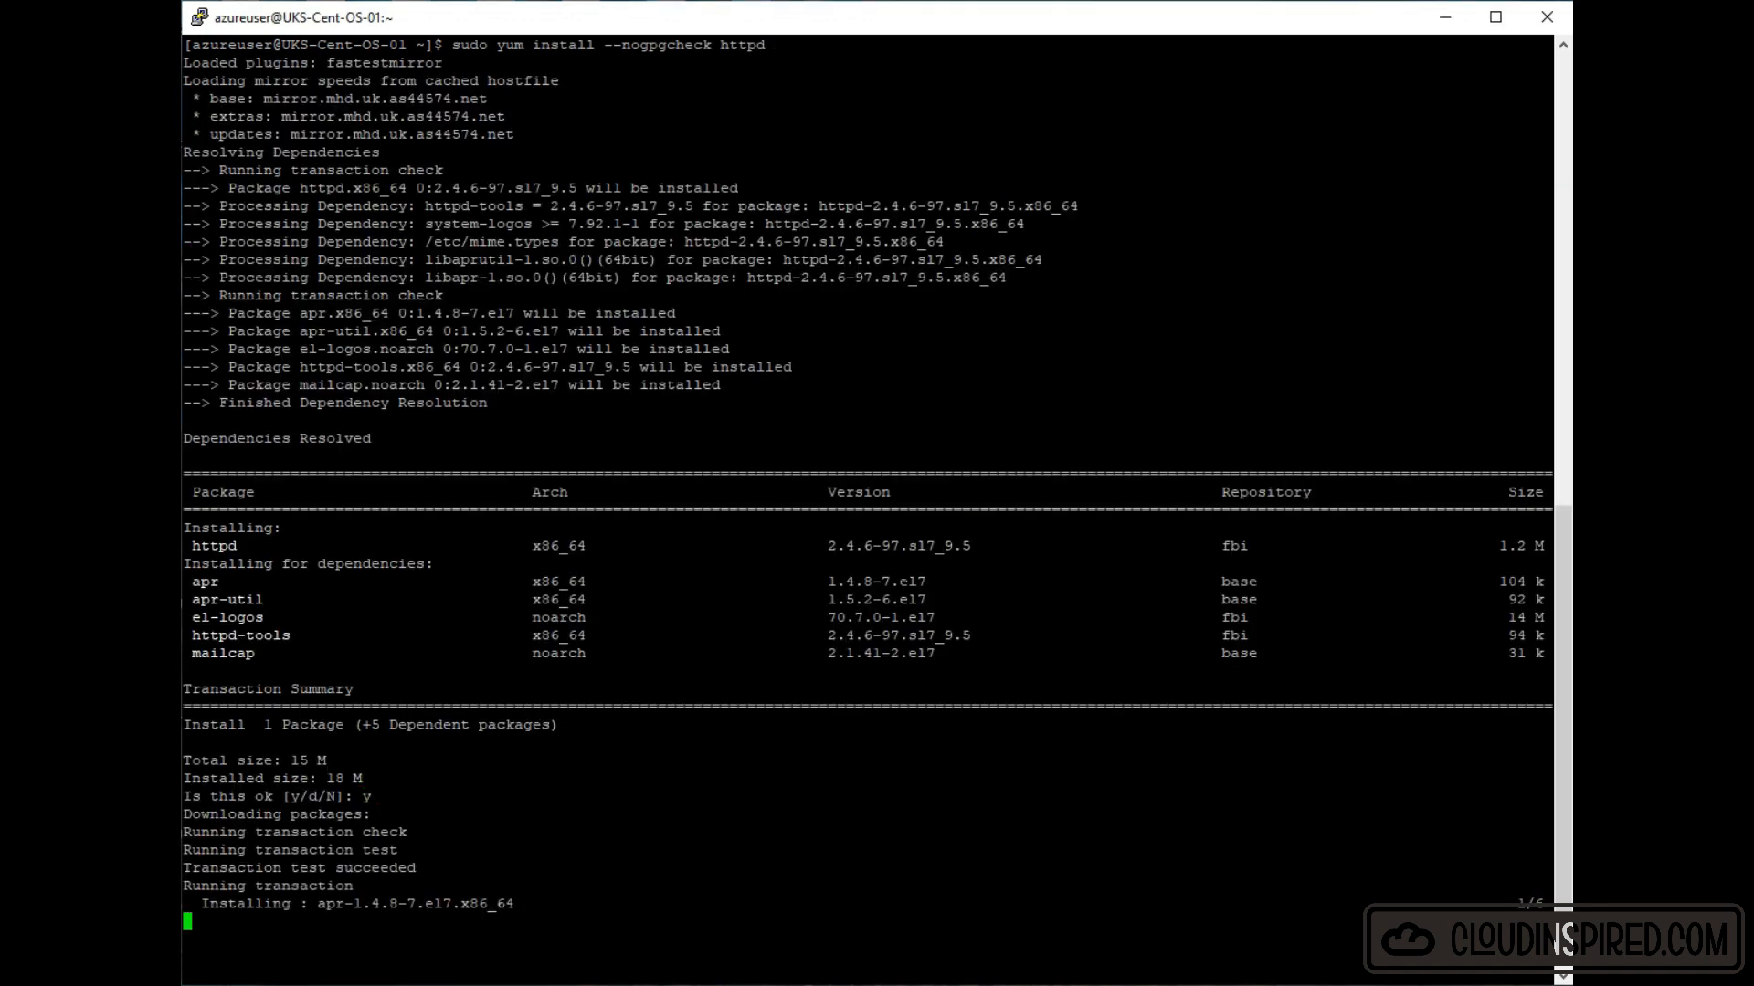
Permanently add the http service to the firewall with firewall-cmd and start httpd with systemctl.
{"action": "key", "text": "Return"}
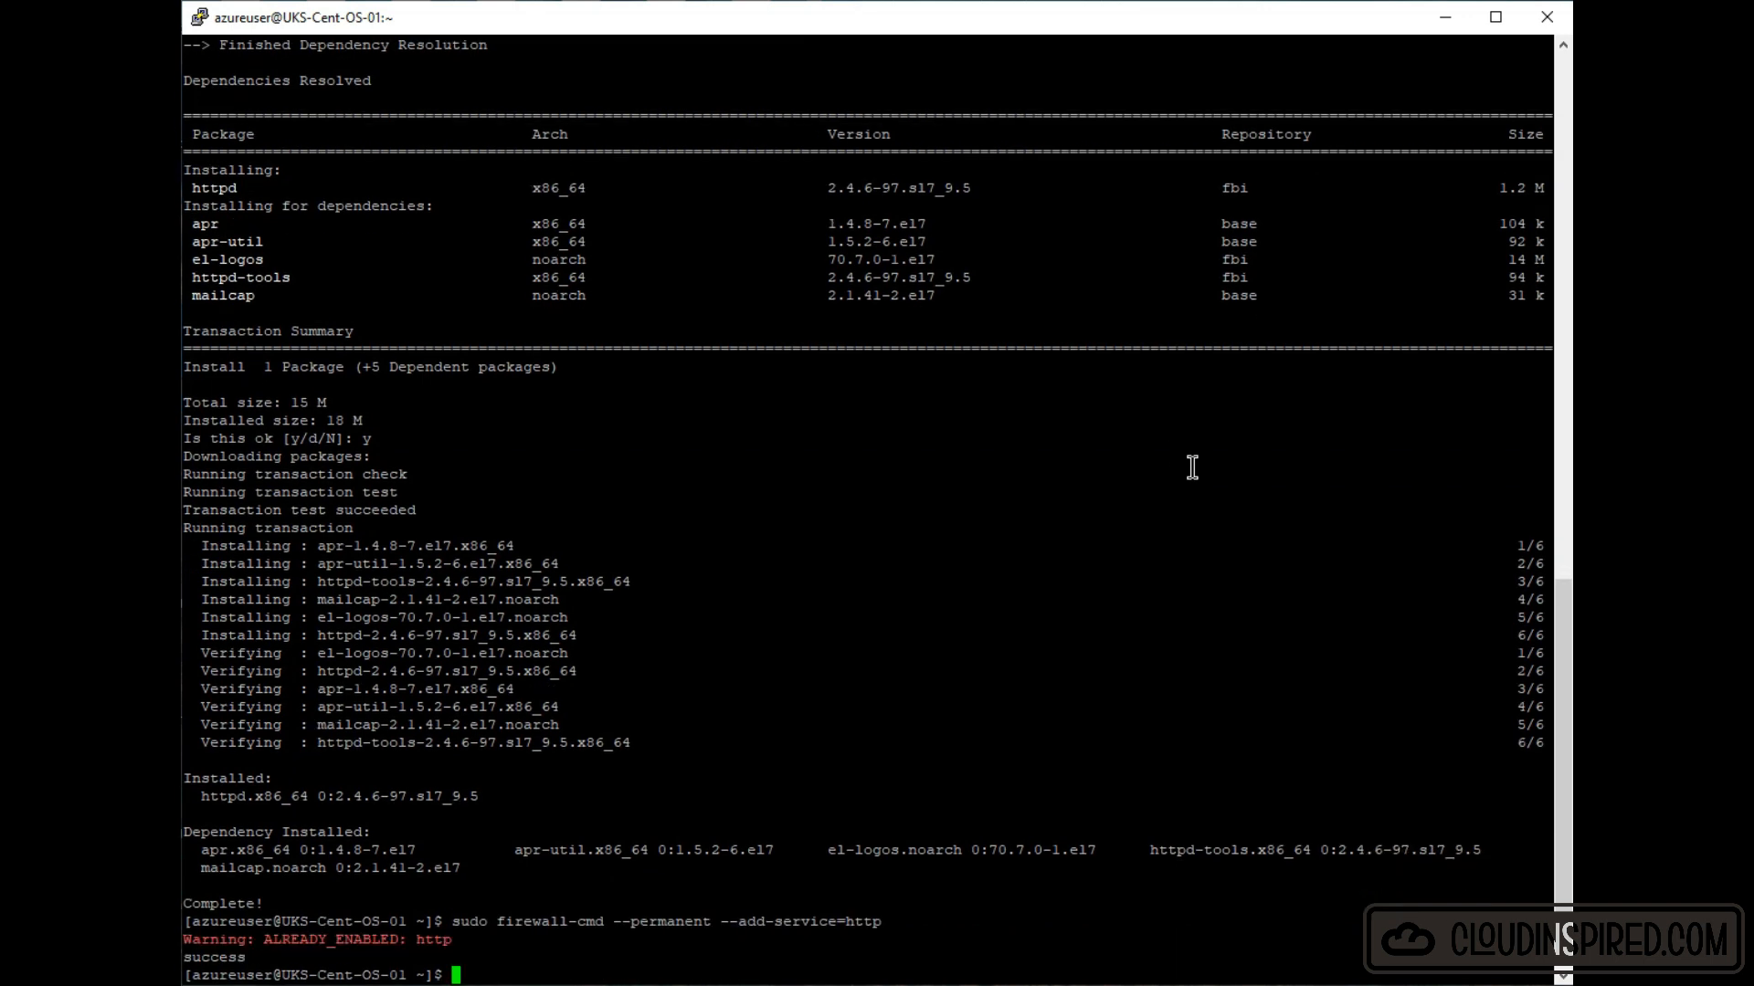
{"action": "key", "text": "Return"}
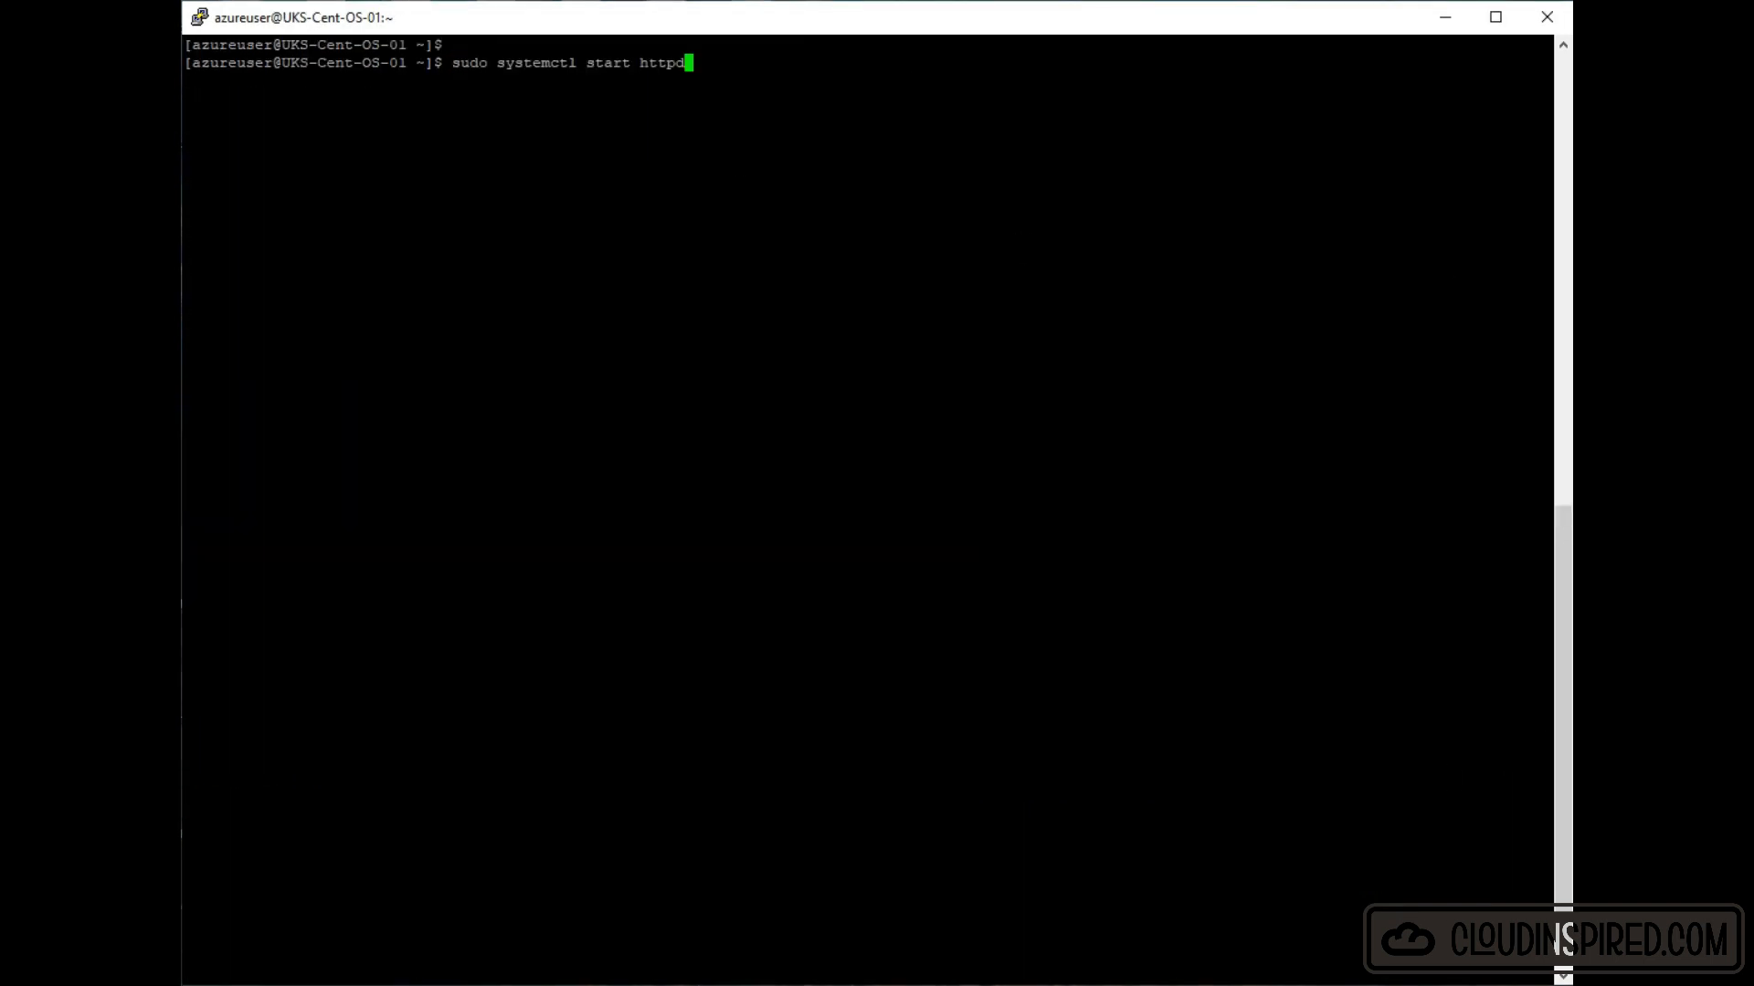
{"action": "key", "text": "Return"}
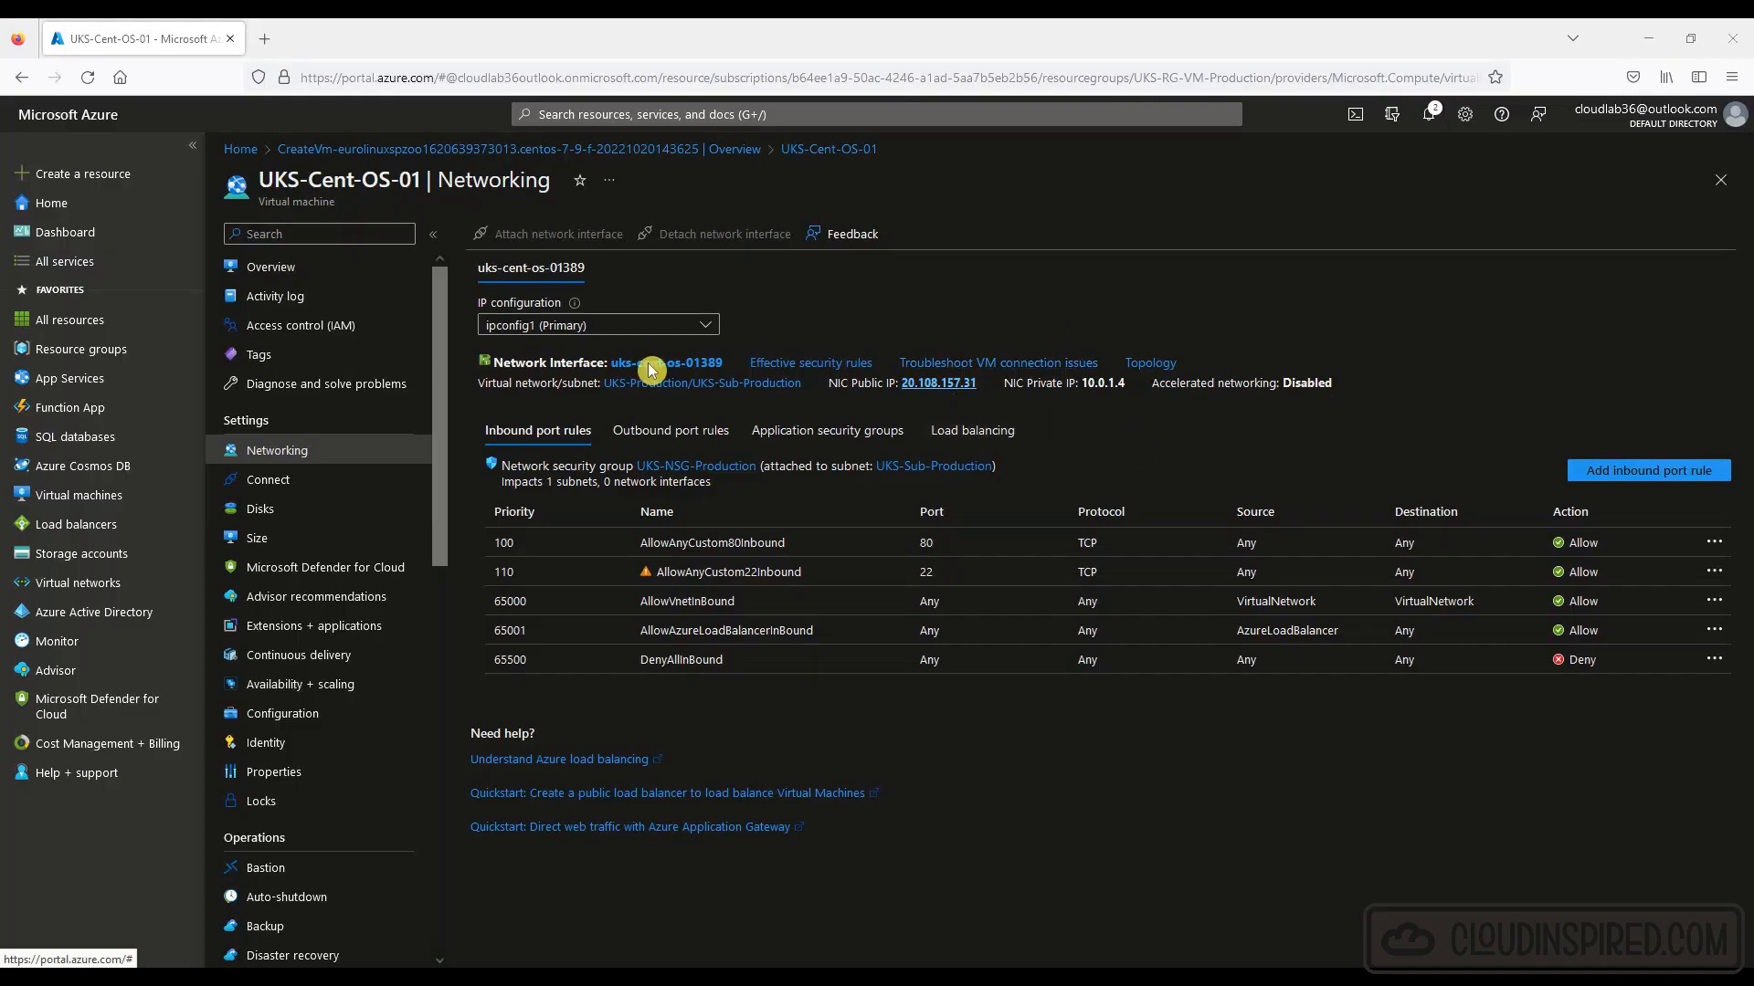
Copy the public IP address from the overview of UKS-Cent-OS-01 and load it in a new browser tab.
{"action": "left_click", "coordinate": [298, 274]}
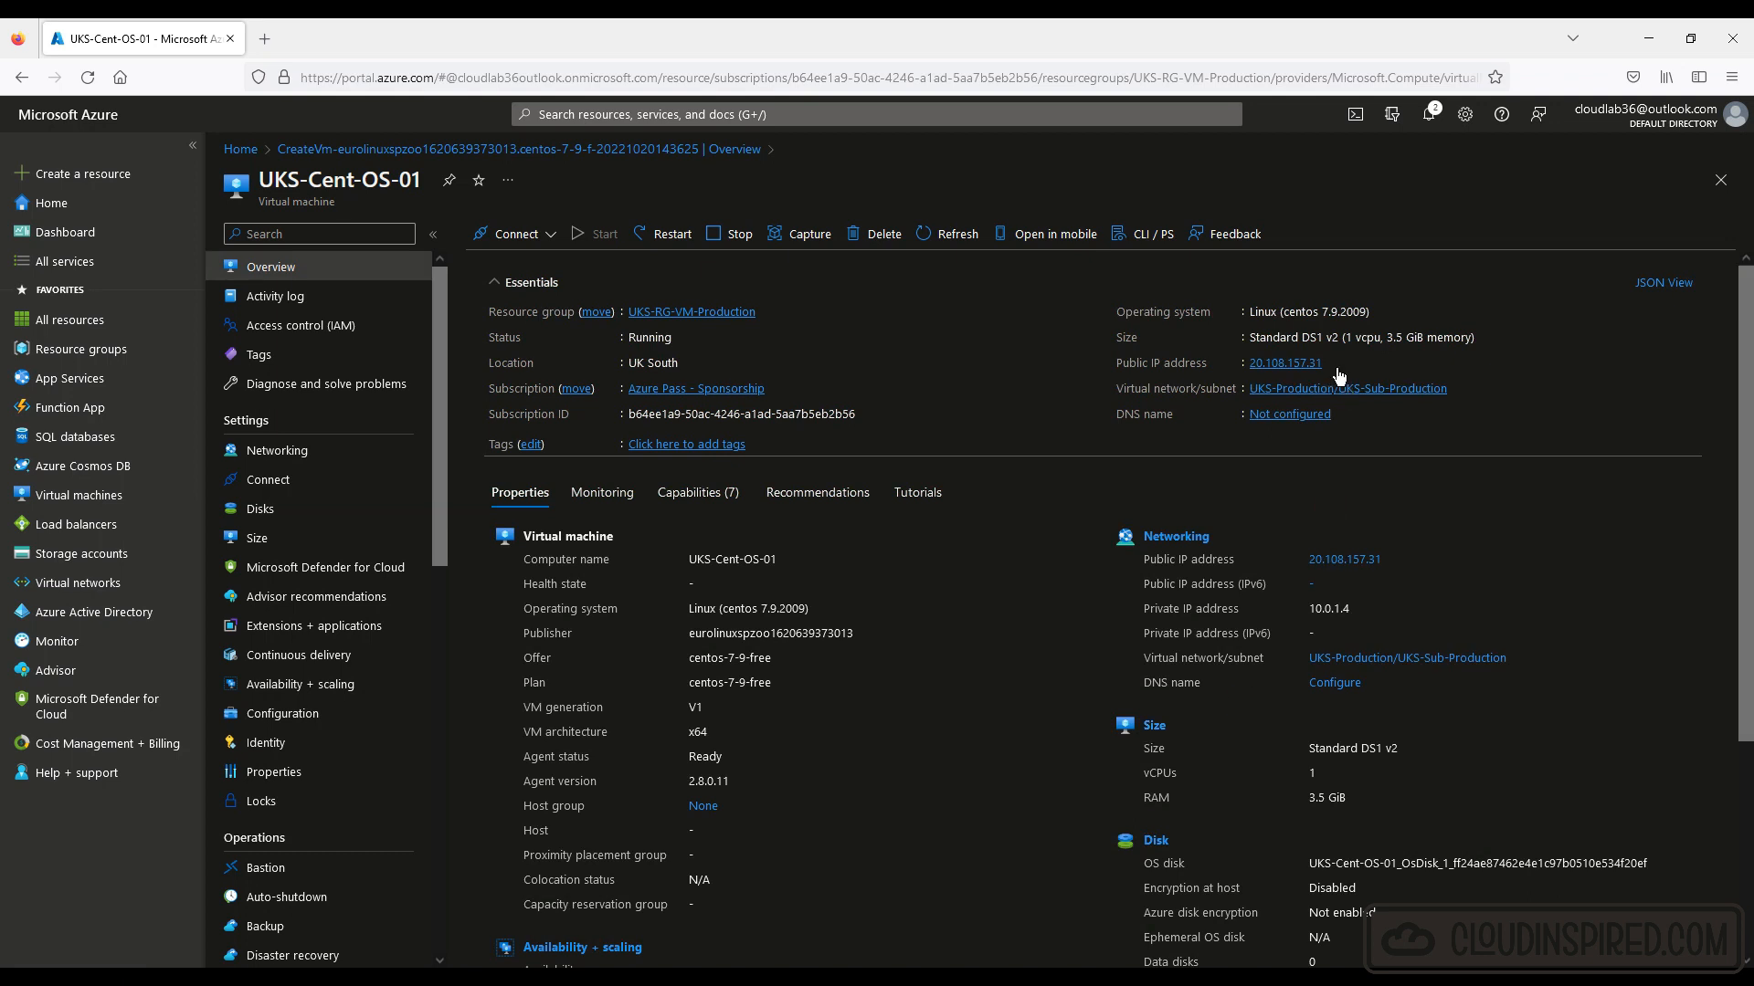
{"action": "left_click", "coordinate": [1339, 377]}
{"action": "left_click", "coordinate": [263, 39]}
{"action": "key", "text": "ctrl+v"}
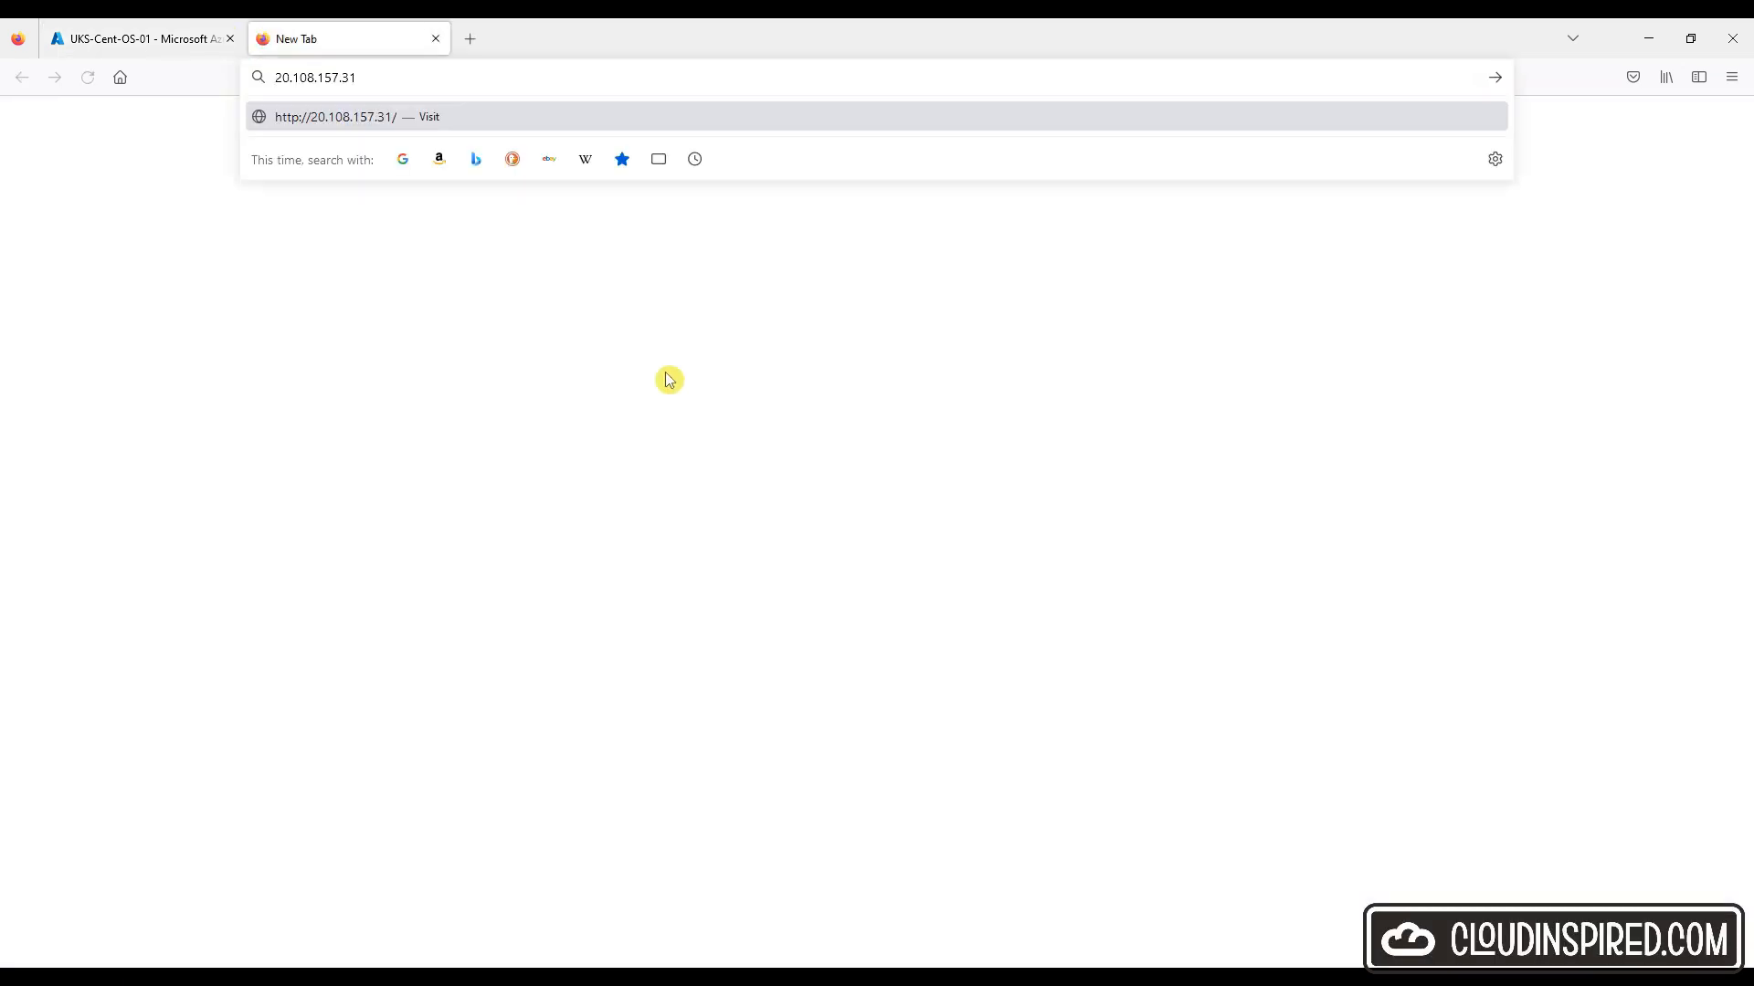
{"action": "key", "text": "Return"}
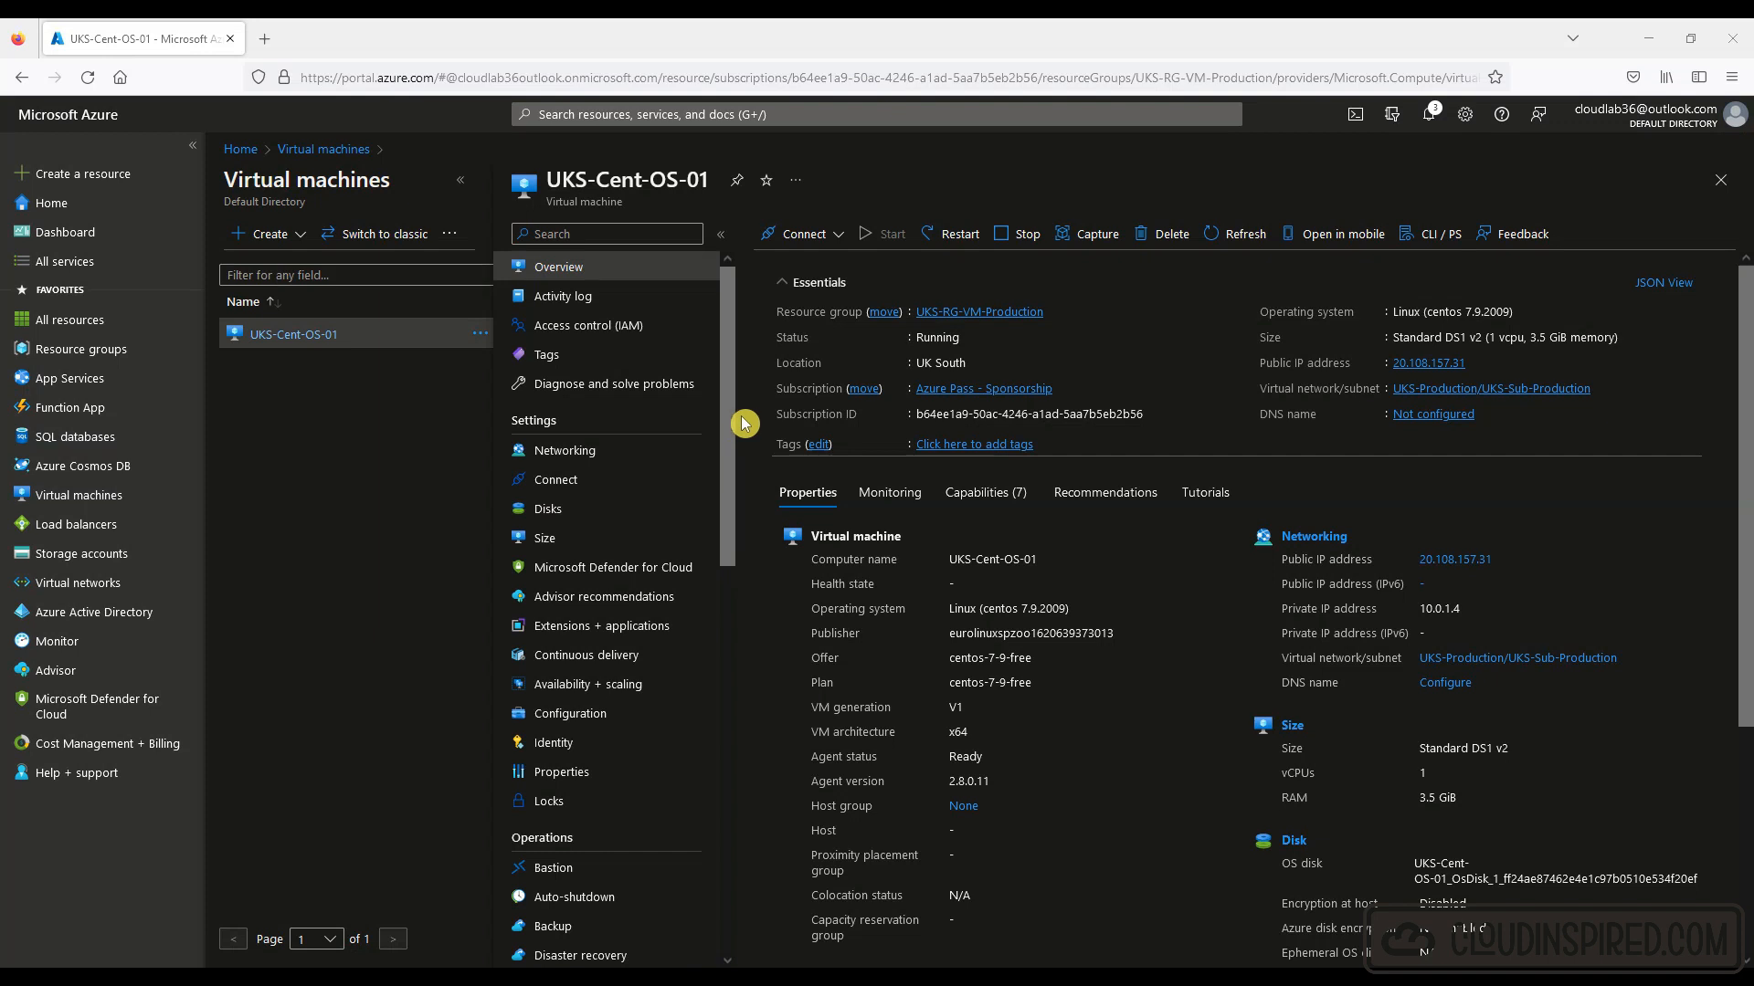
Open the disaster recovery settings of UKS-Cent-OS-01 and set the target region to North Europe.
{"action": "scroll", "coordinate": [639, 566], "scroll_direction": "down", "scroll_amount": 5}
{"action": "left_click", "coordinate": [649, 575]}
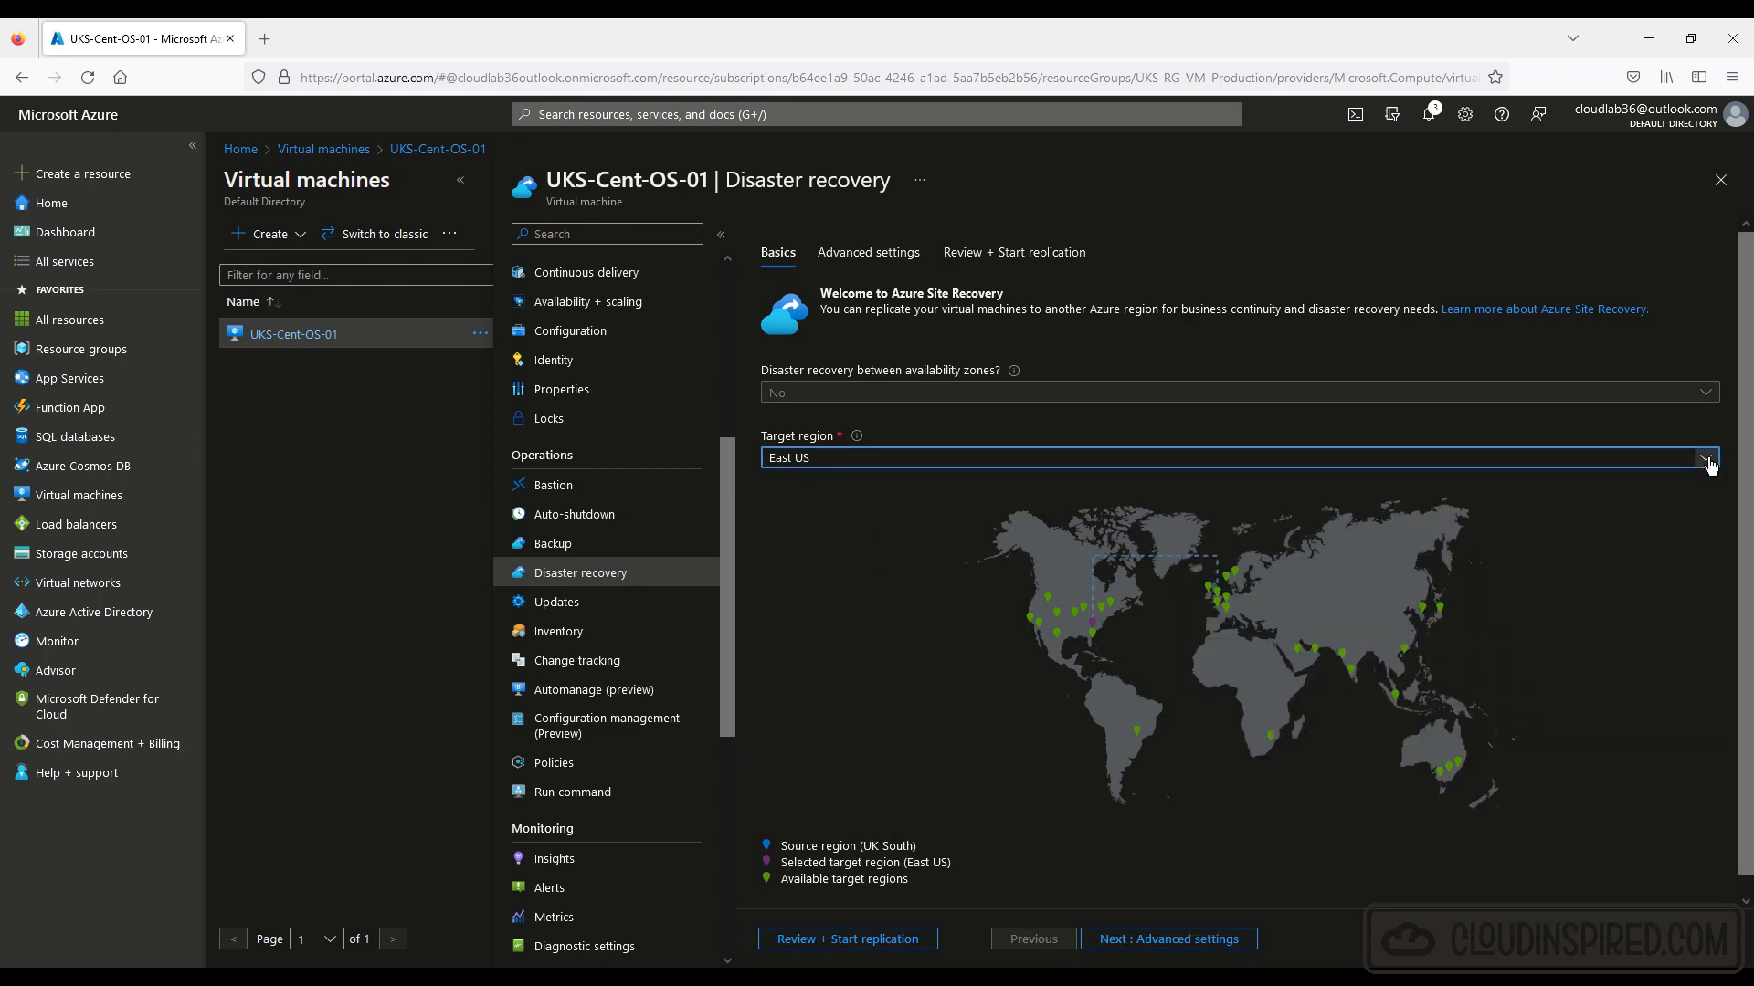
{"action": "left_click", "coordinate": [1710, 466]}
{"action": "left_click_drag", "start_coordinate": [1713, 550], "coordinate": [1731, 699]}
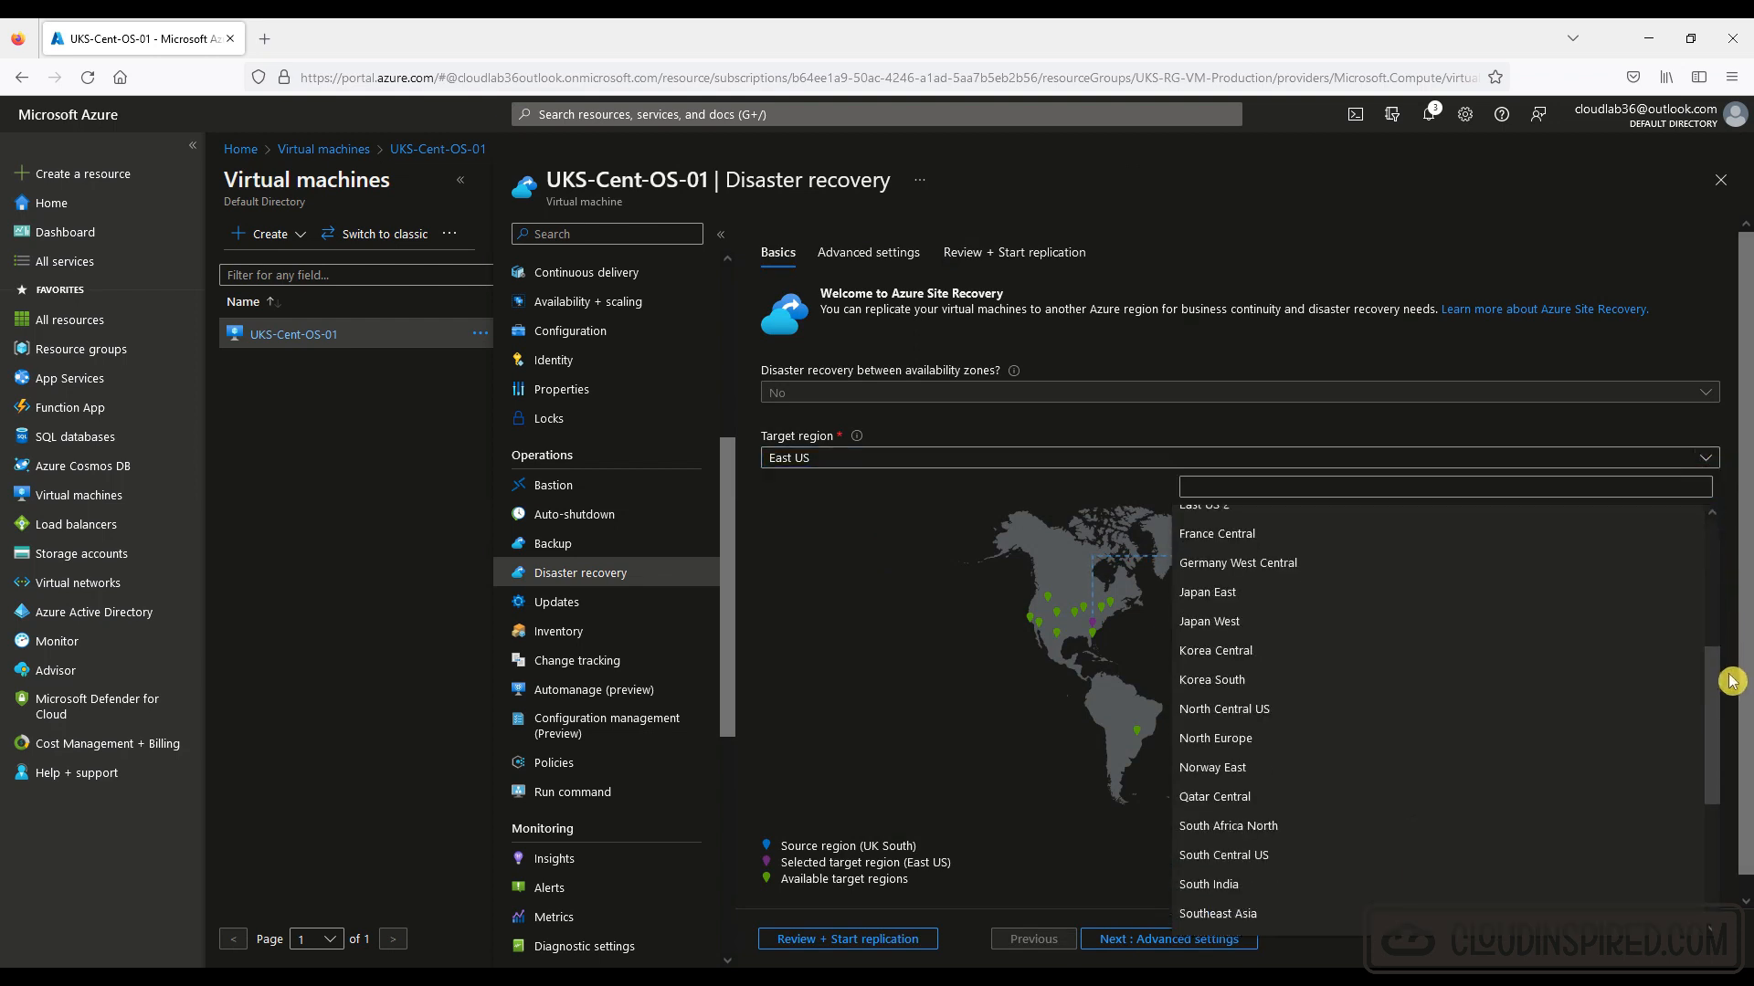
{"action": "left_click", "coordinate": [1547, 706]}
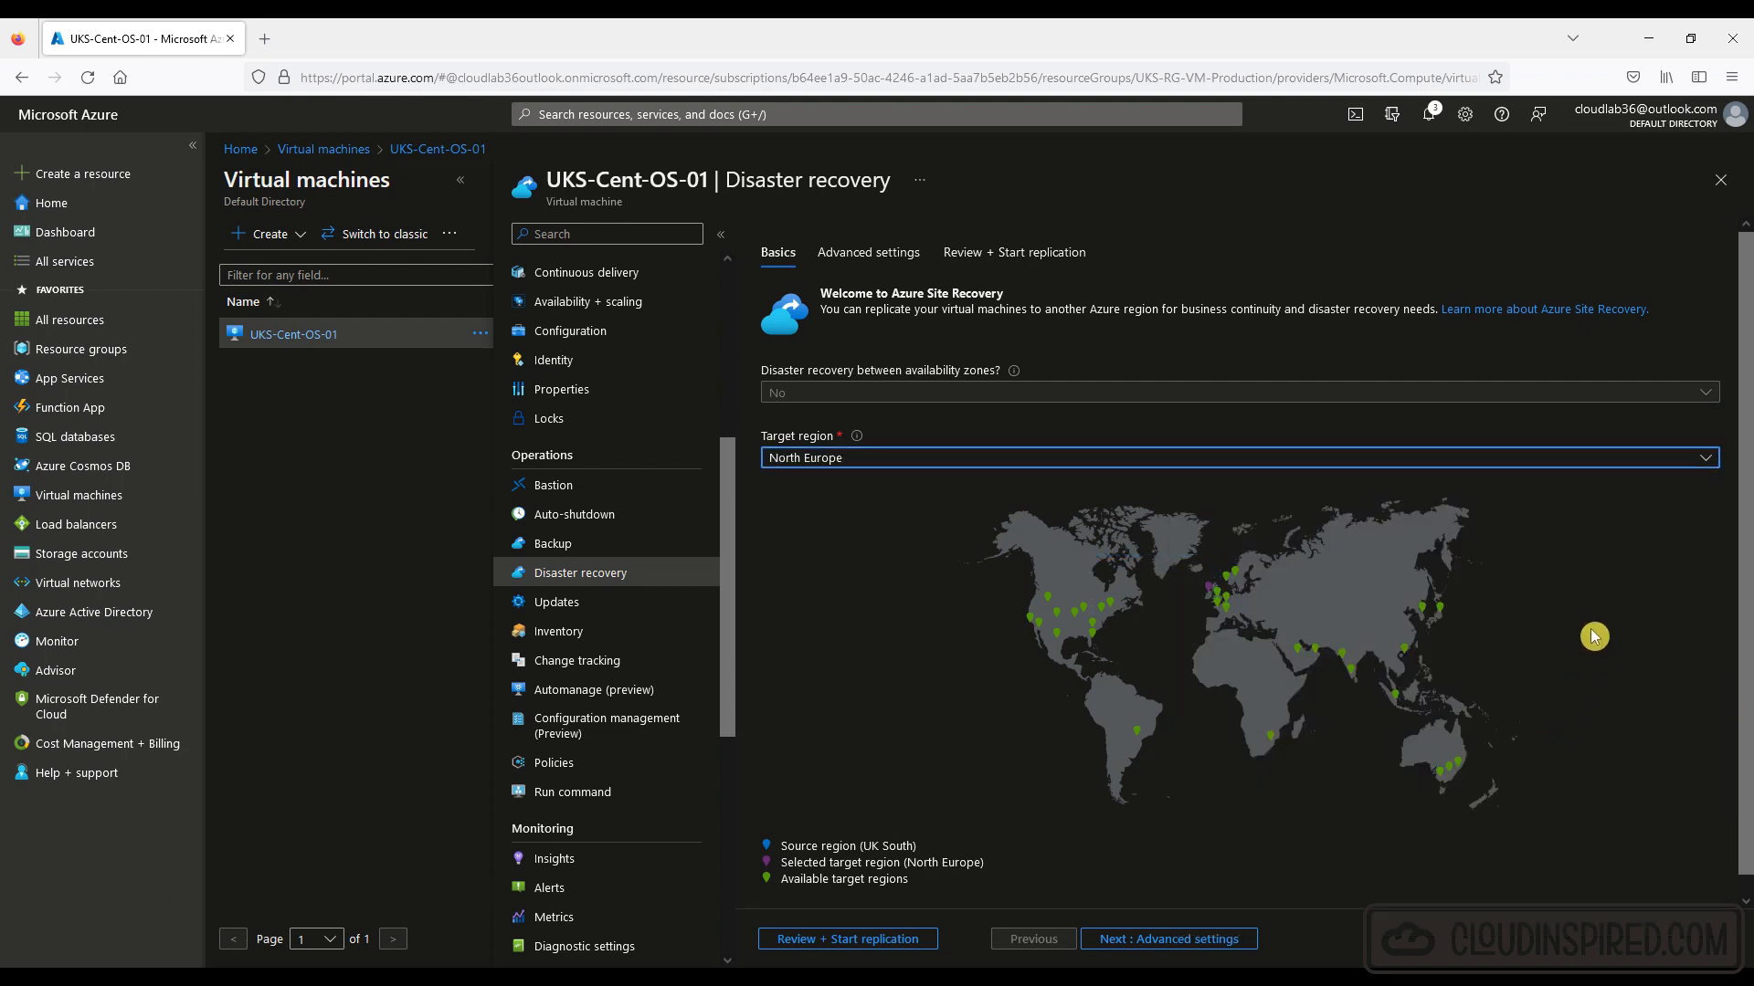
Proceed to the advanced settings, expand the replication settings details, keep the proposed targets, and start the replication from the review page.
{"action": "left_click", "coordinate": [1208, 943]}
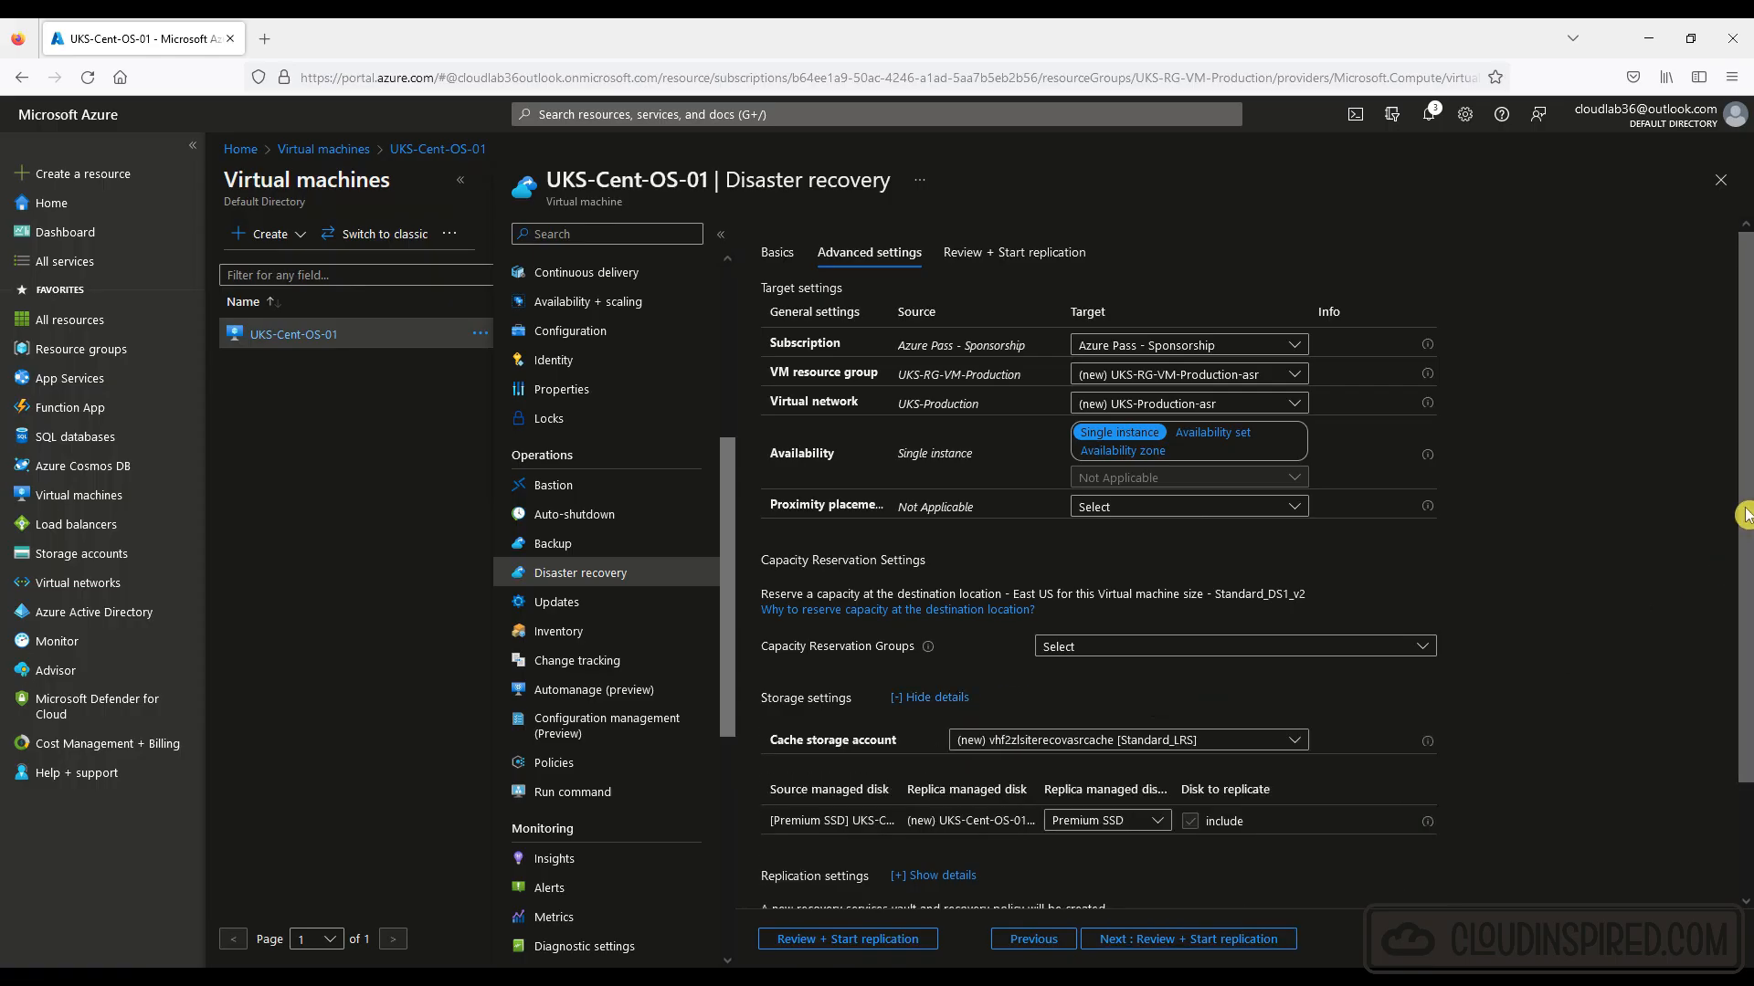
{"action": "left_click_drag", "start_coordinate": [1746, 515], "coordinate": [1747, 631]}
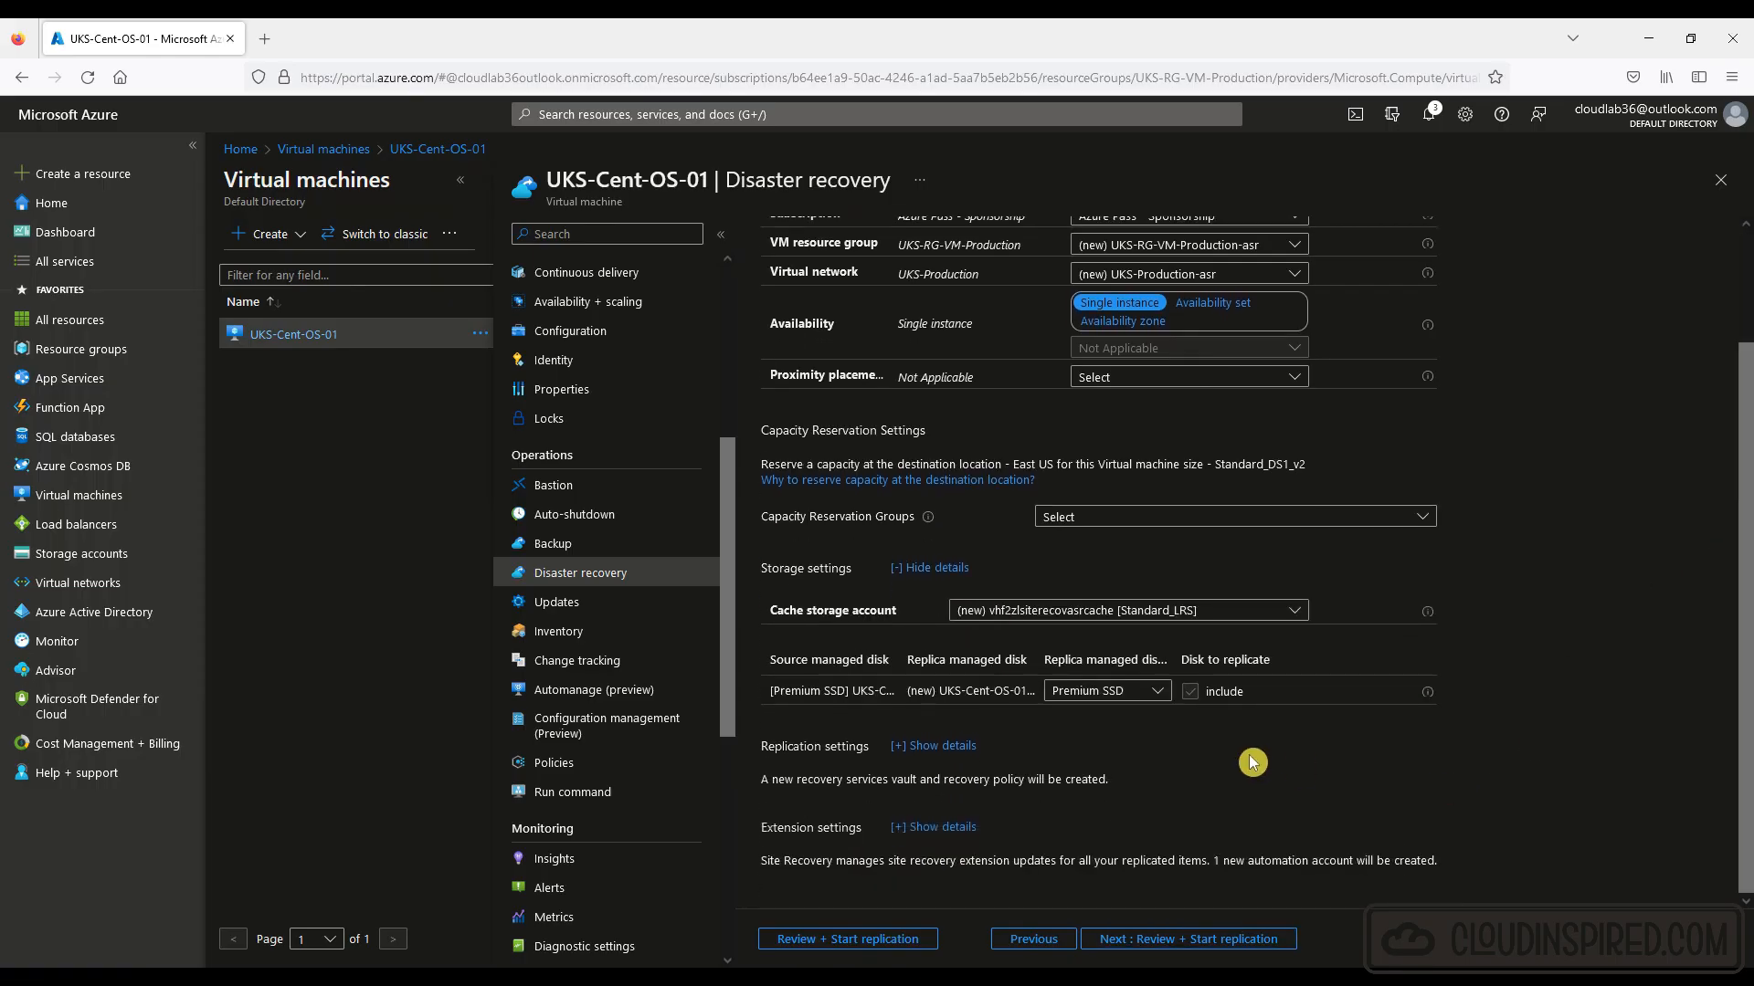
{"action": "left_click", "coordinate": [969, 751]}
{"action": "left_click_drag", "start_coordinate": [1746, 573], "coordinate": [1746, 680]}
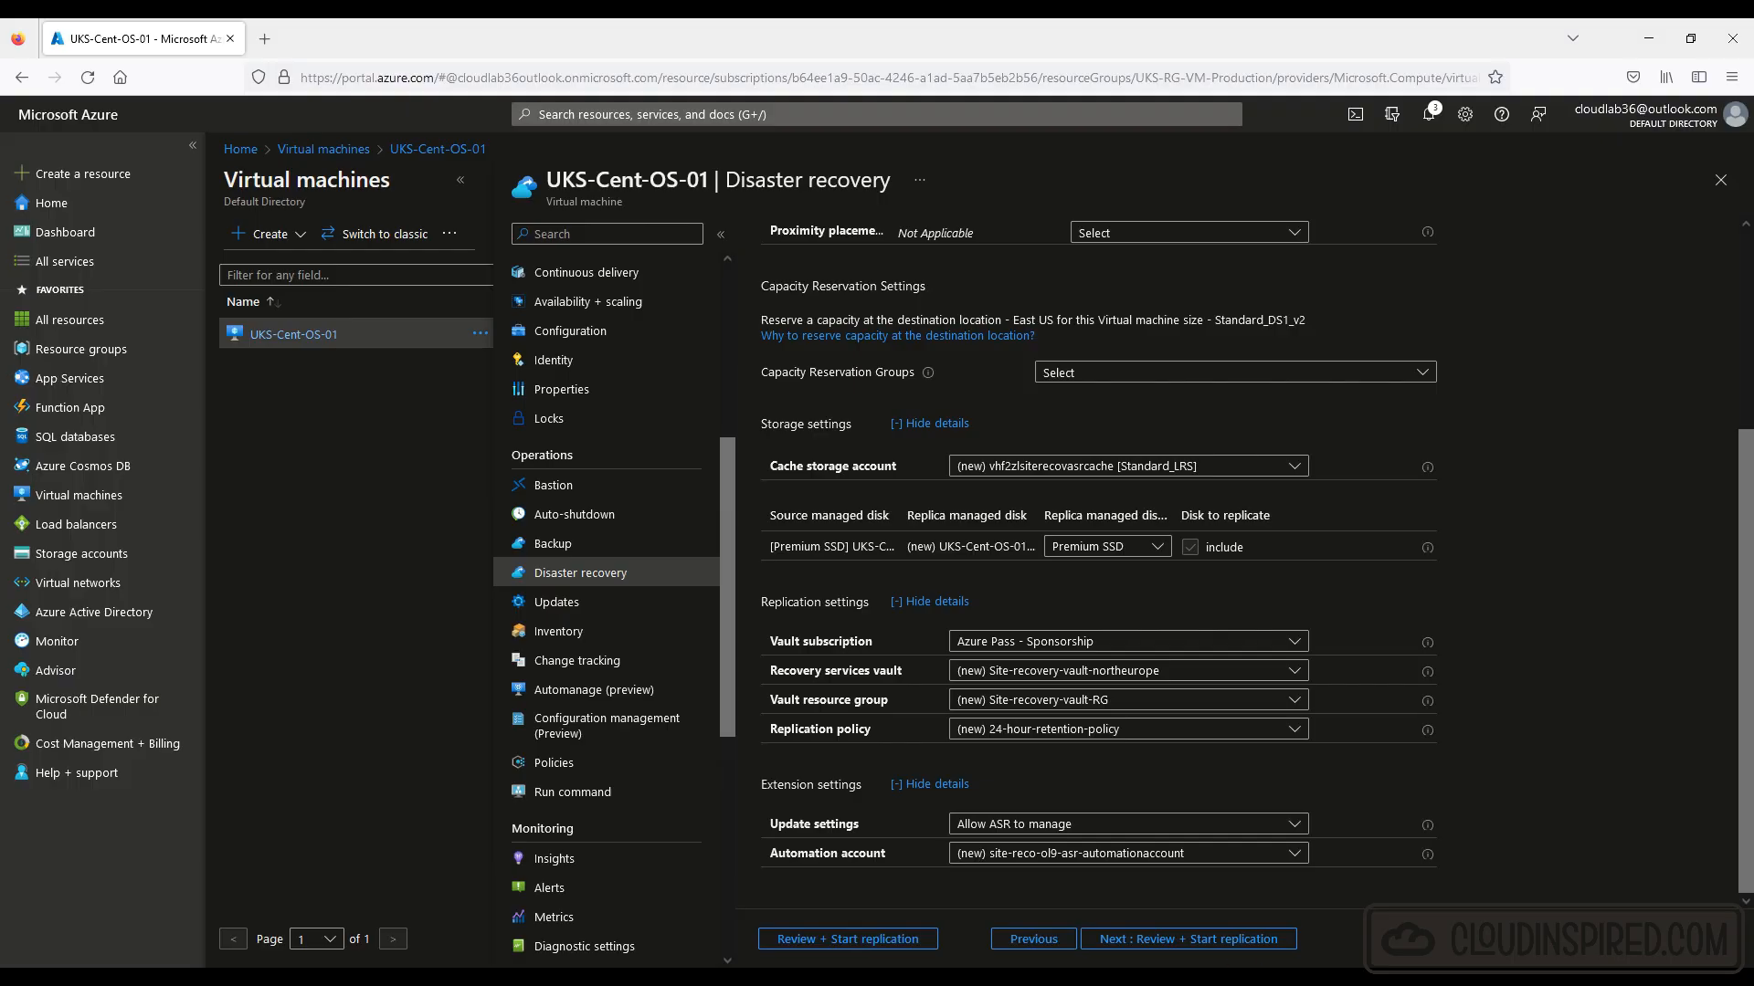
{"action": "left_click", "coordinate": [1225, 943]}
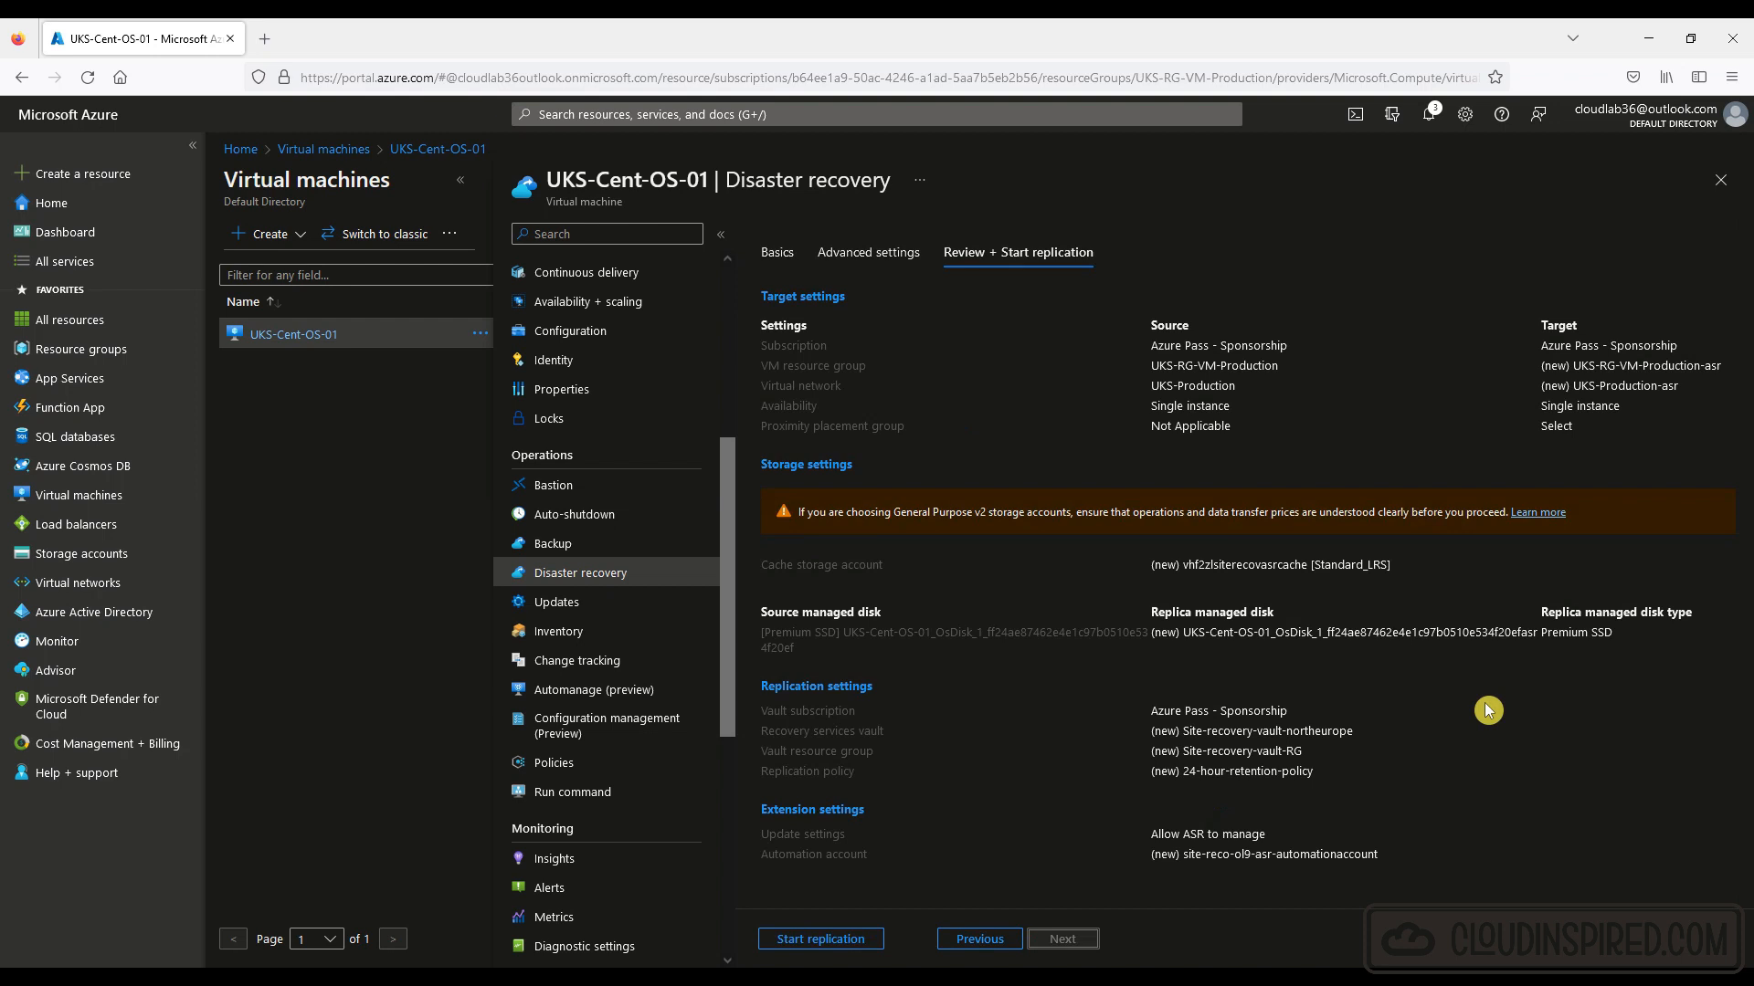
{"action": "left_click", "coordinate": [857, 944]}
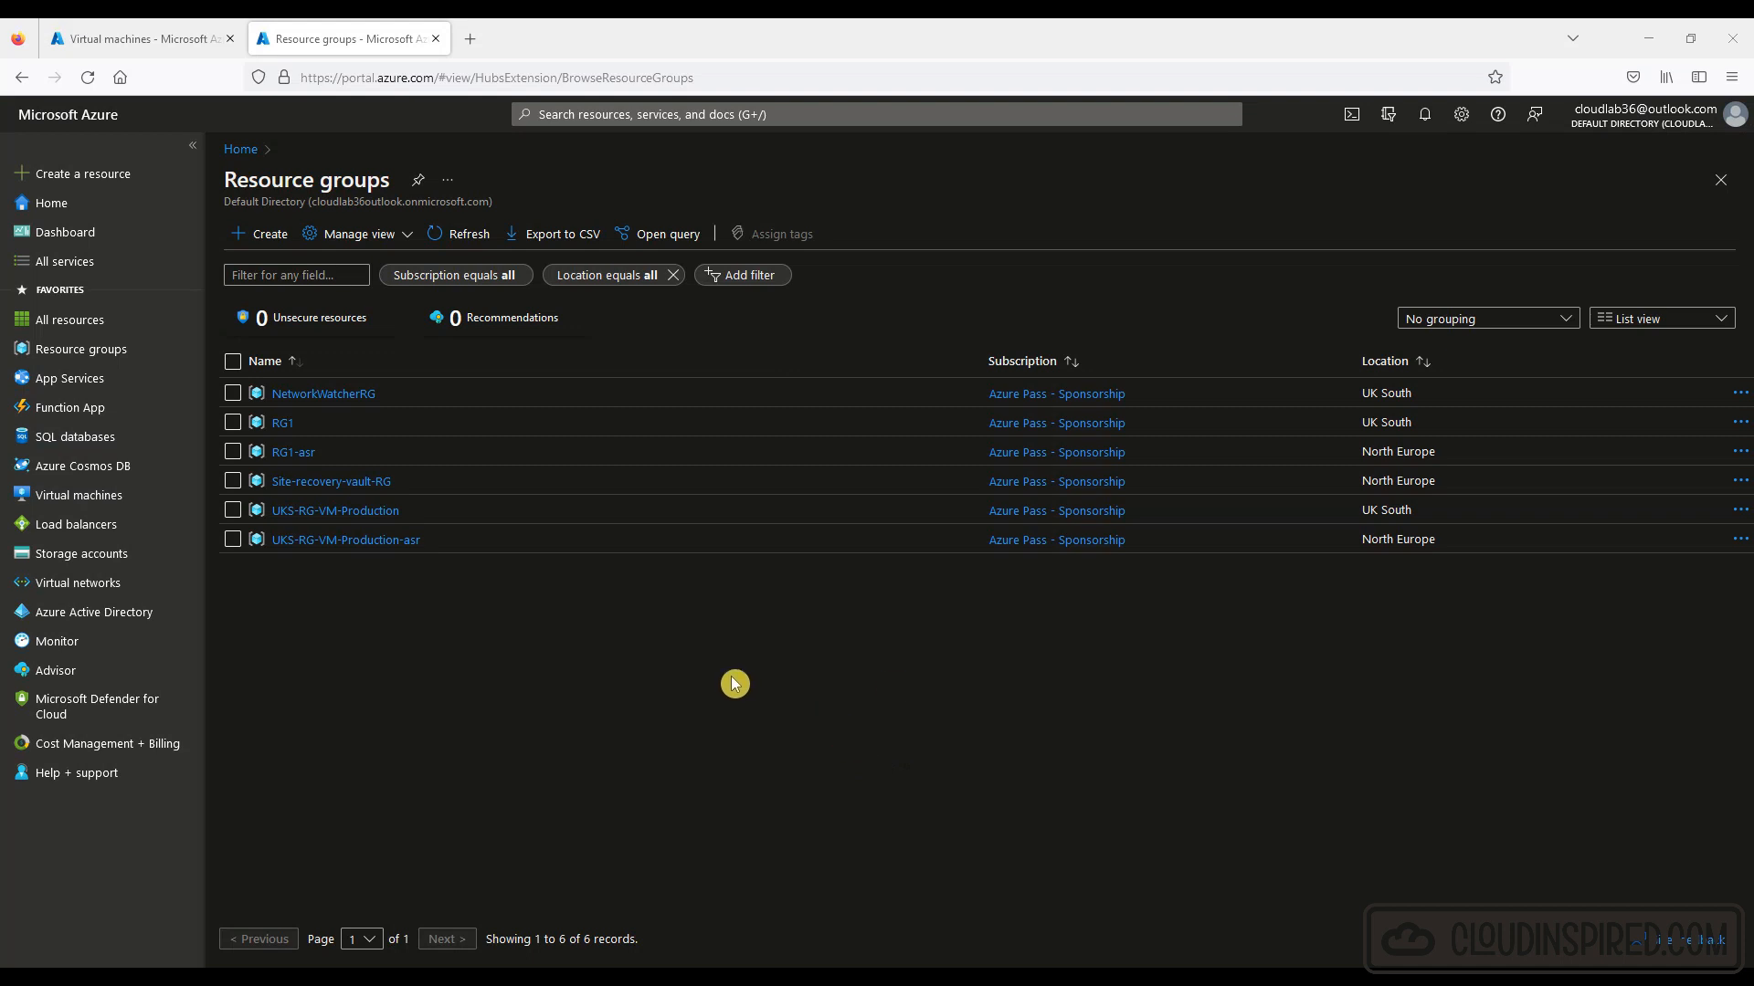
Sort the resource groups by location and inspect the North Europe groups, including RG1-asr and Site-recovery-vault-RG.
{"action": "left_click", "coordinate": [1393, 360]}
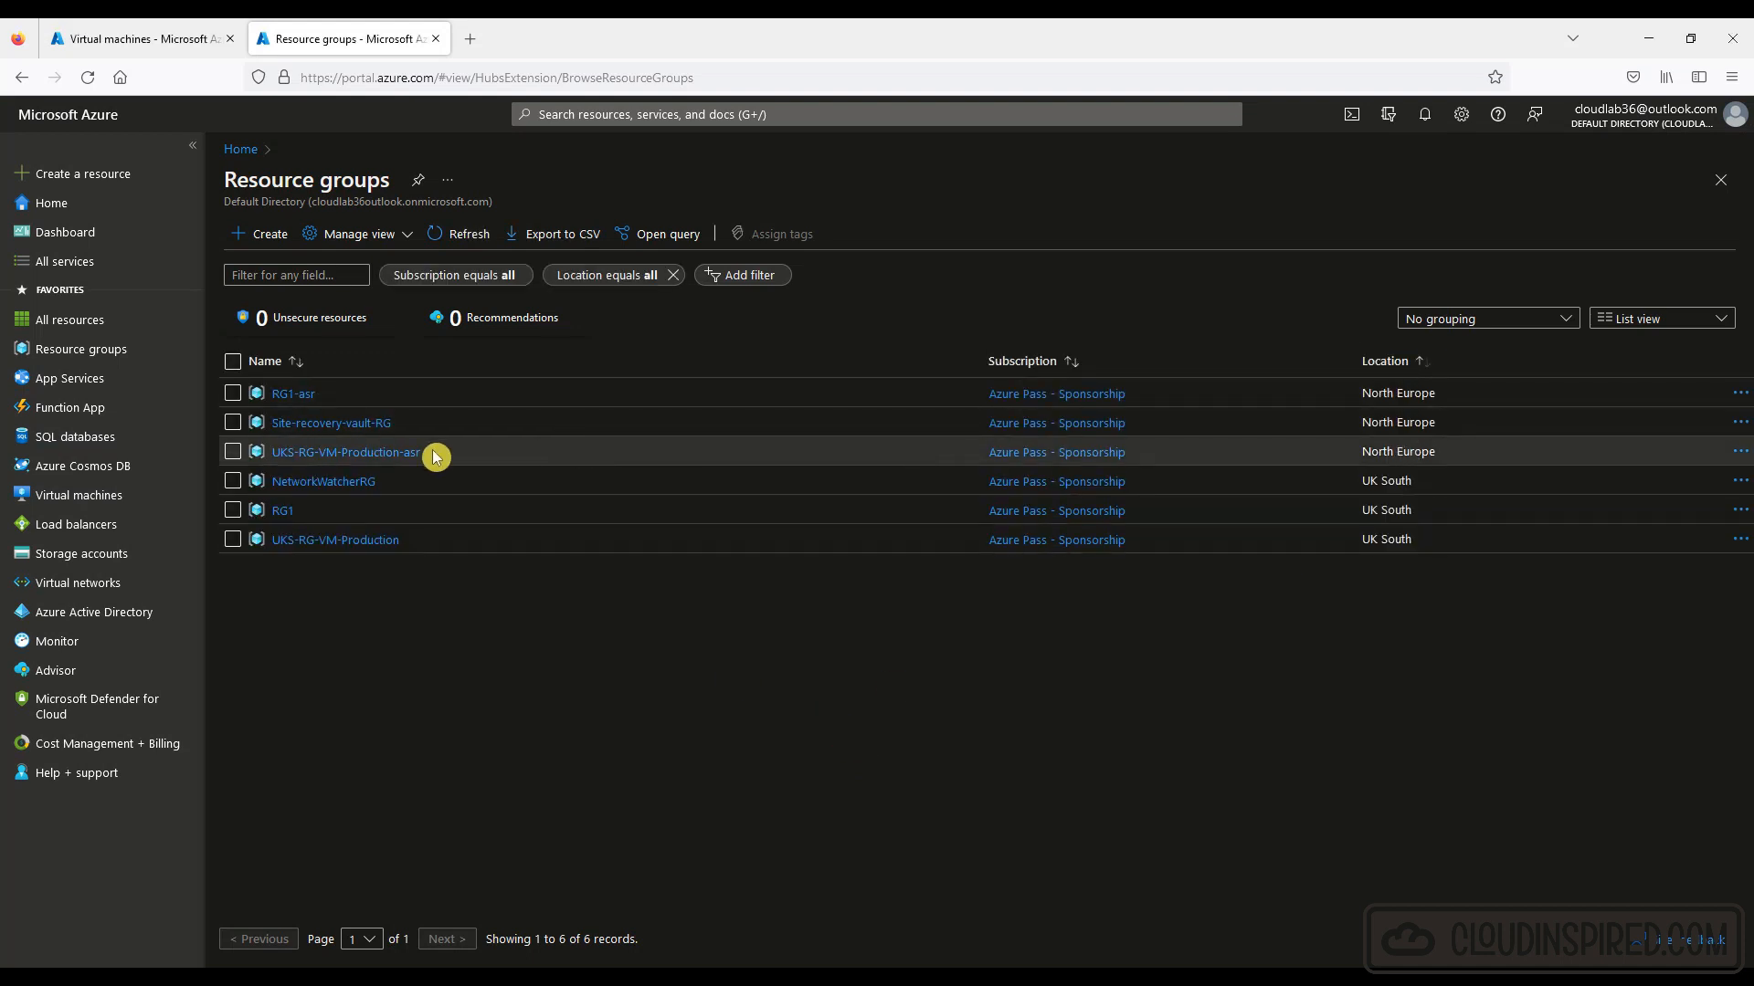
{"action": "left_click", "coordinate": [297, 396]}
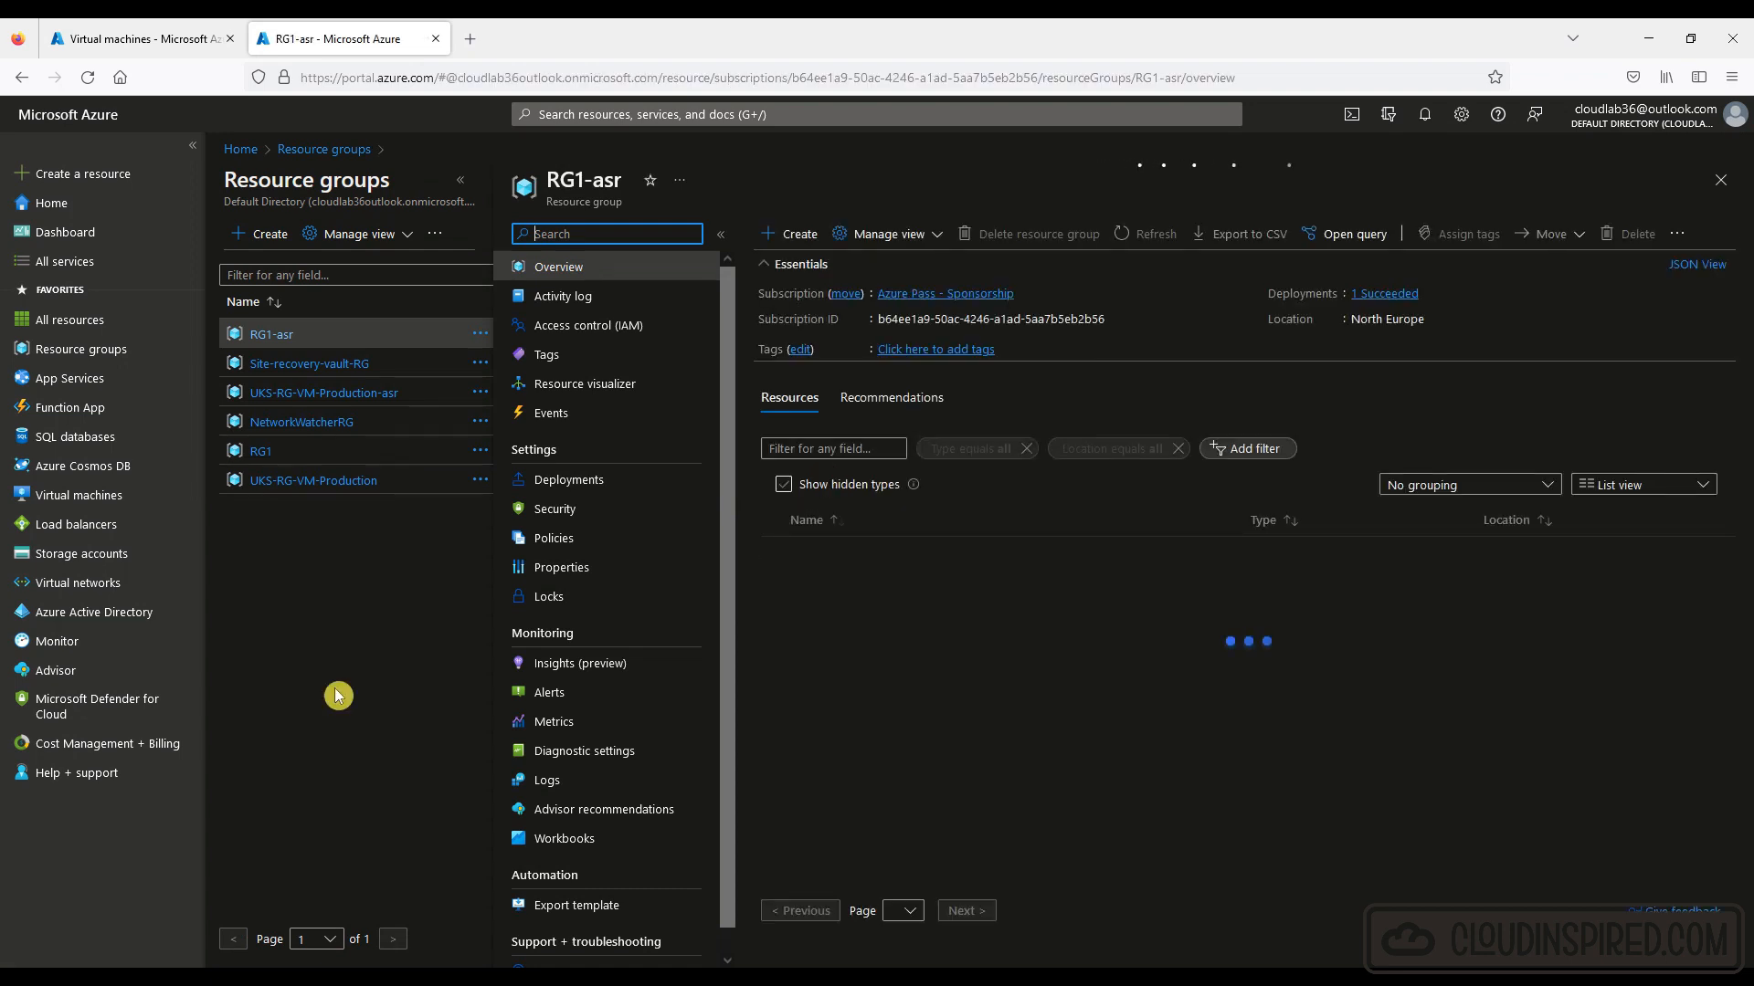
{"action": "left_click", "coordinate": [358, 367]}
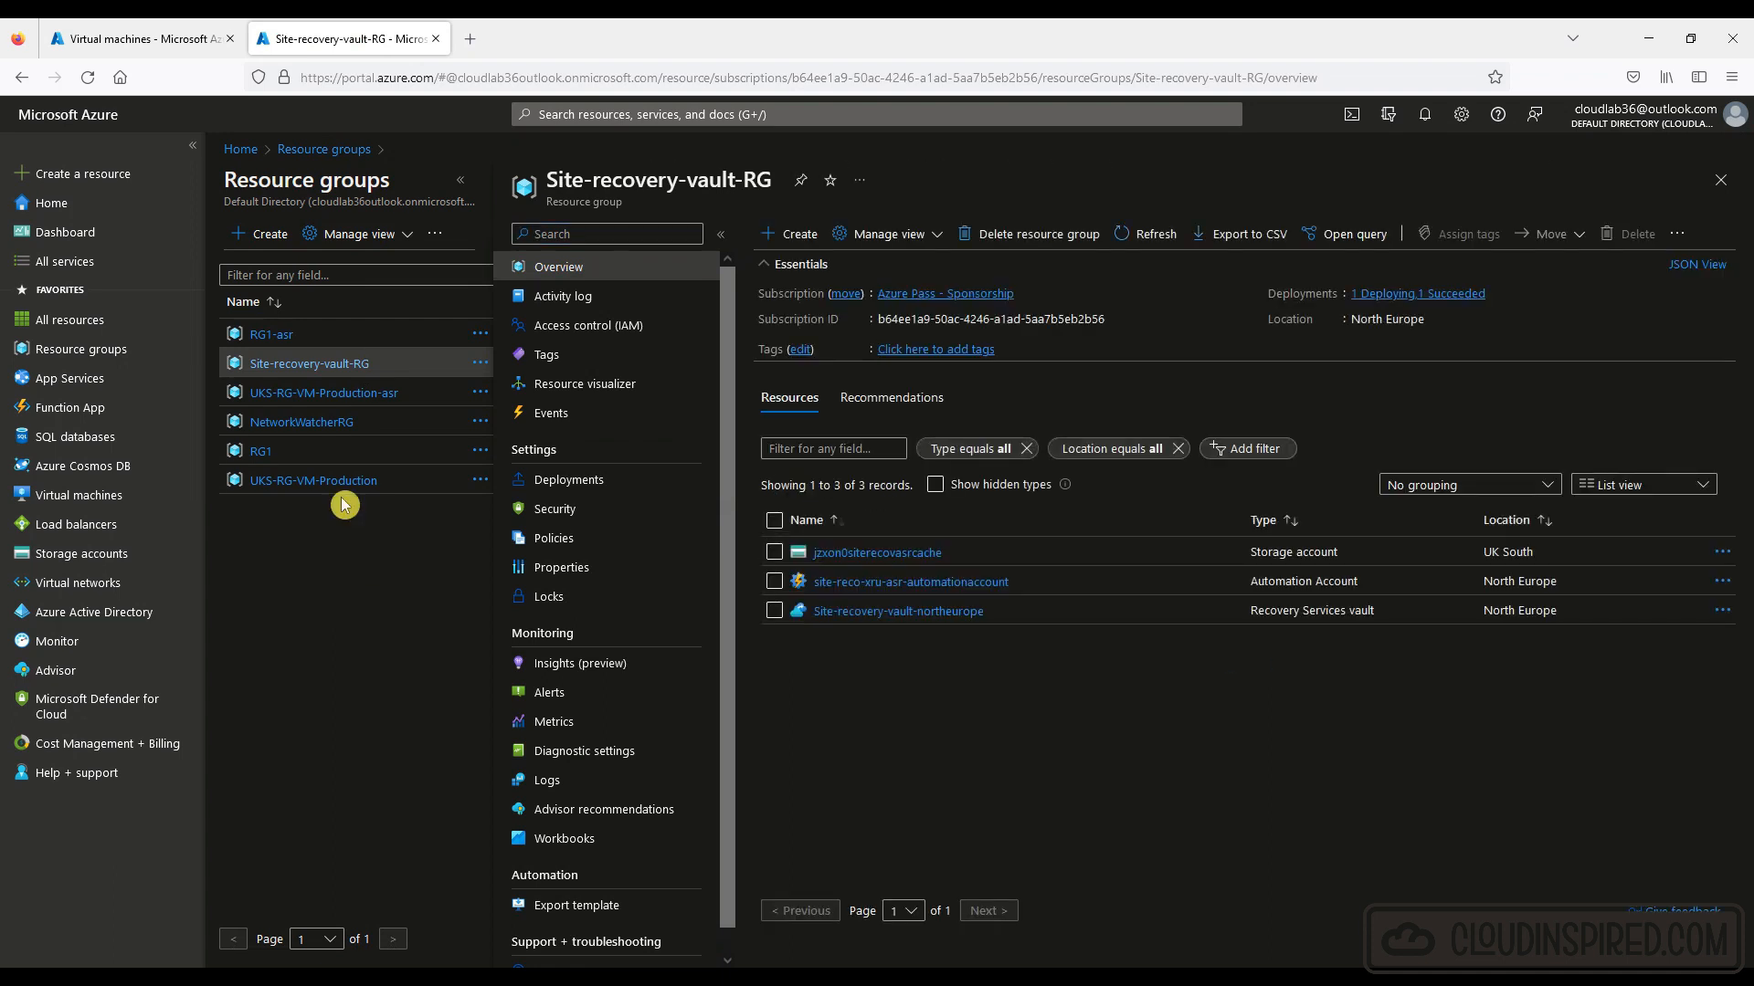
{"action": "left_click", "coordinate": [343, 395]}
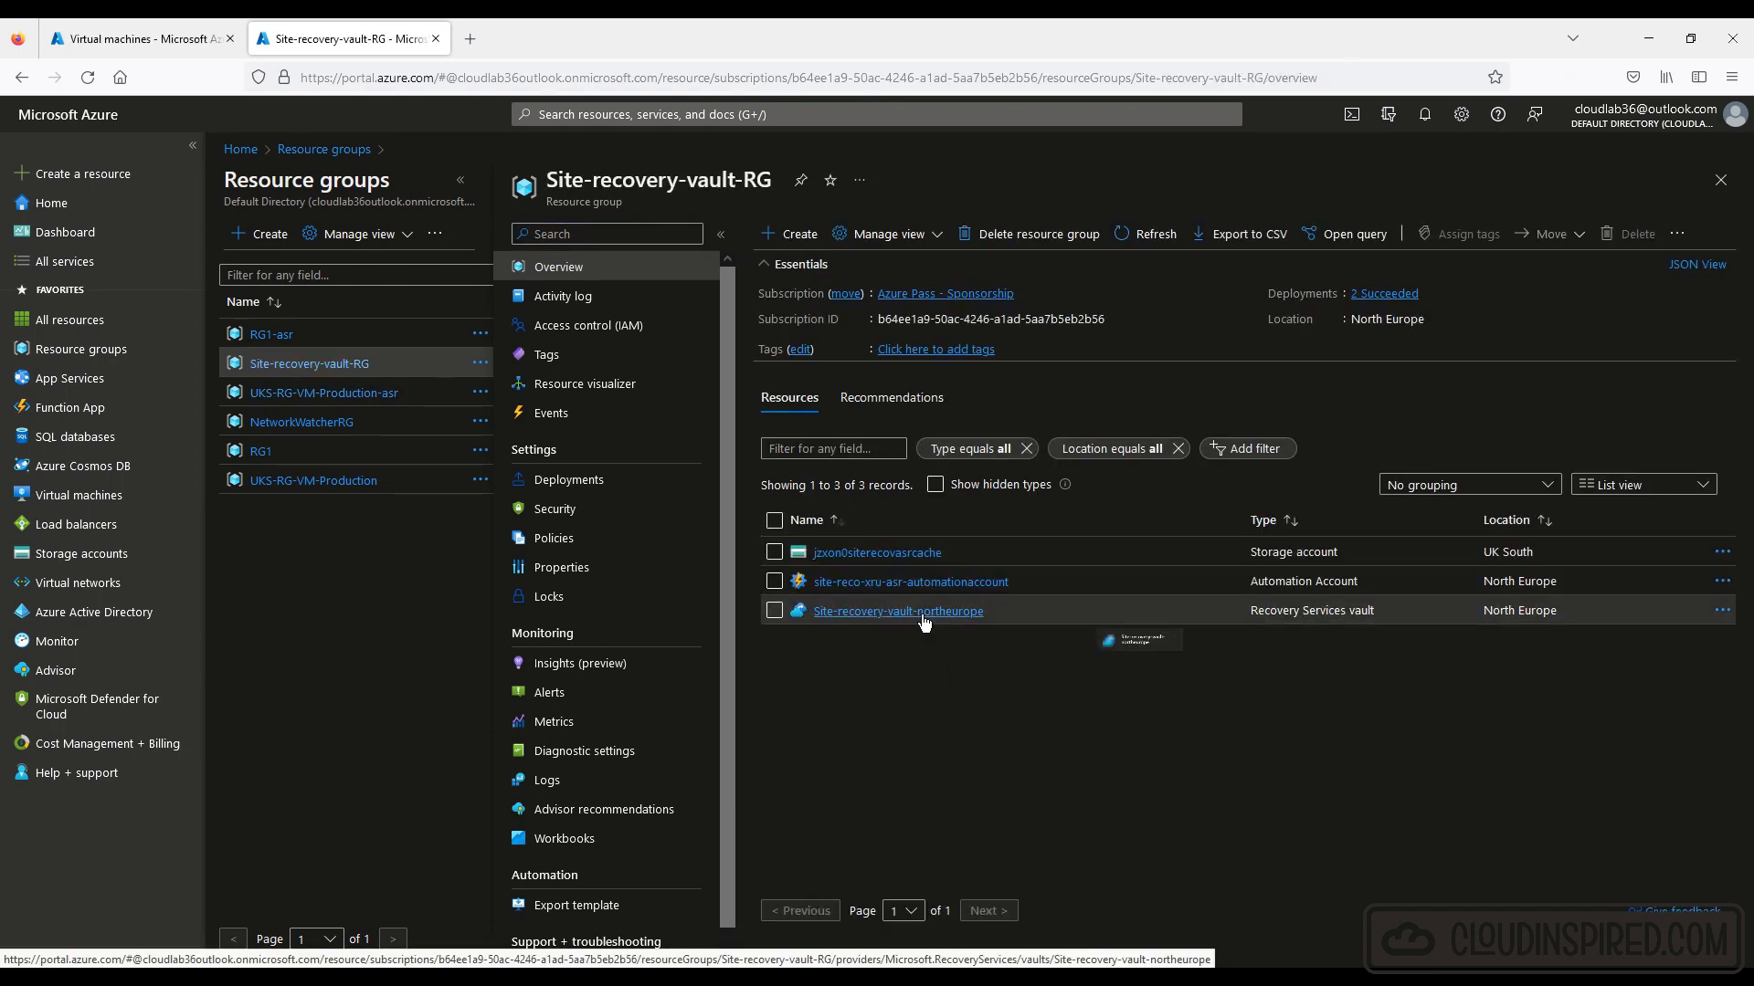
Open the Site-recovery-vault-northeurope vault's replicated items and open the UKS-Cent-OS-01 entry.
{"action": "left_click", "coordinate": [923, 612]}
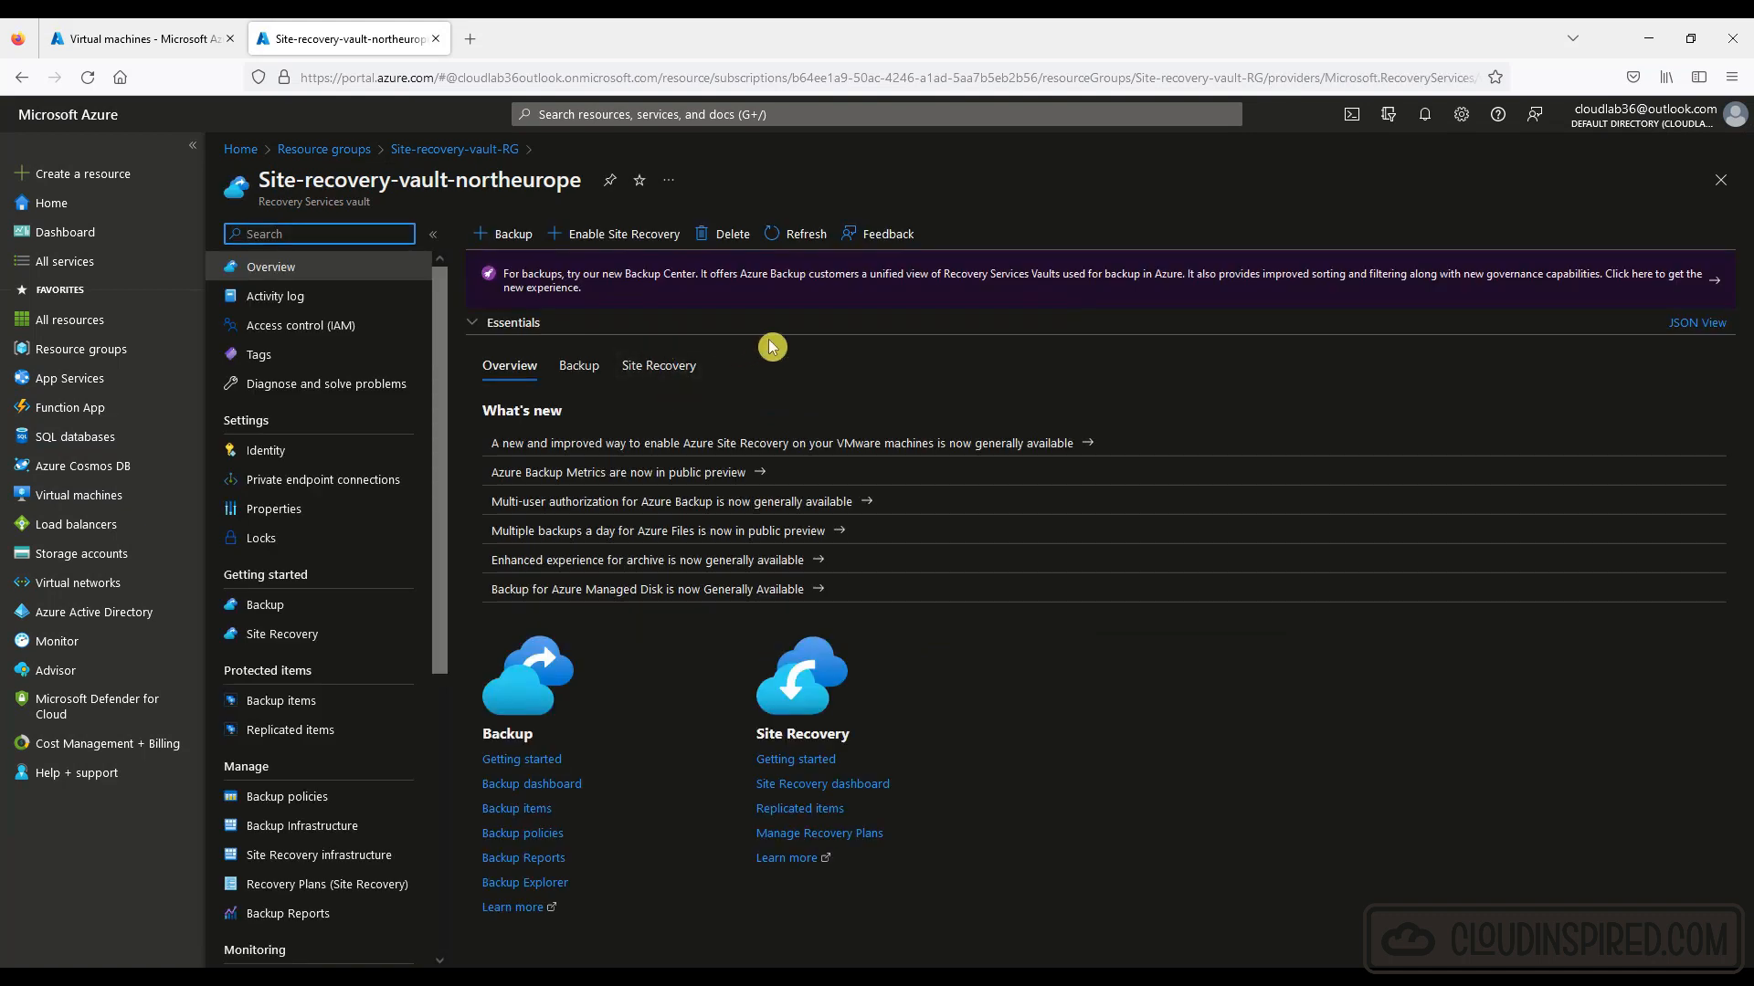
{"action": "left_click_drag", "start_coordinate": [442, 435], "coordinate": [451, 507]}
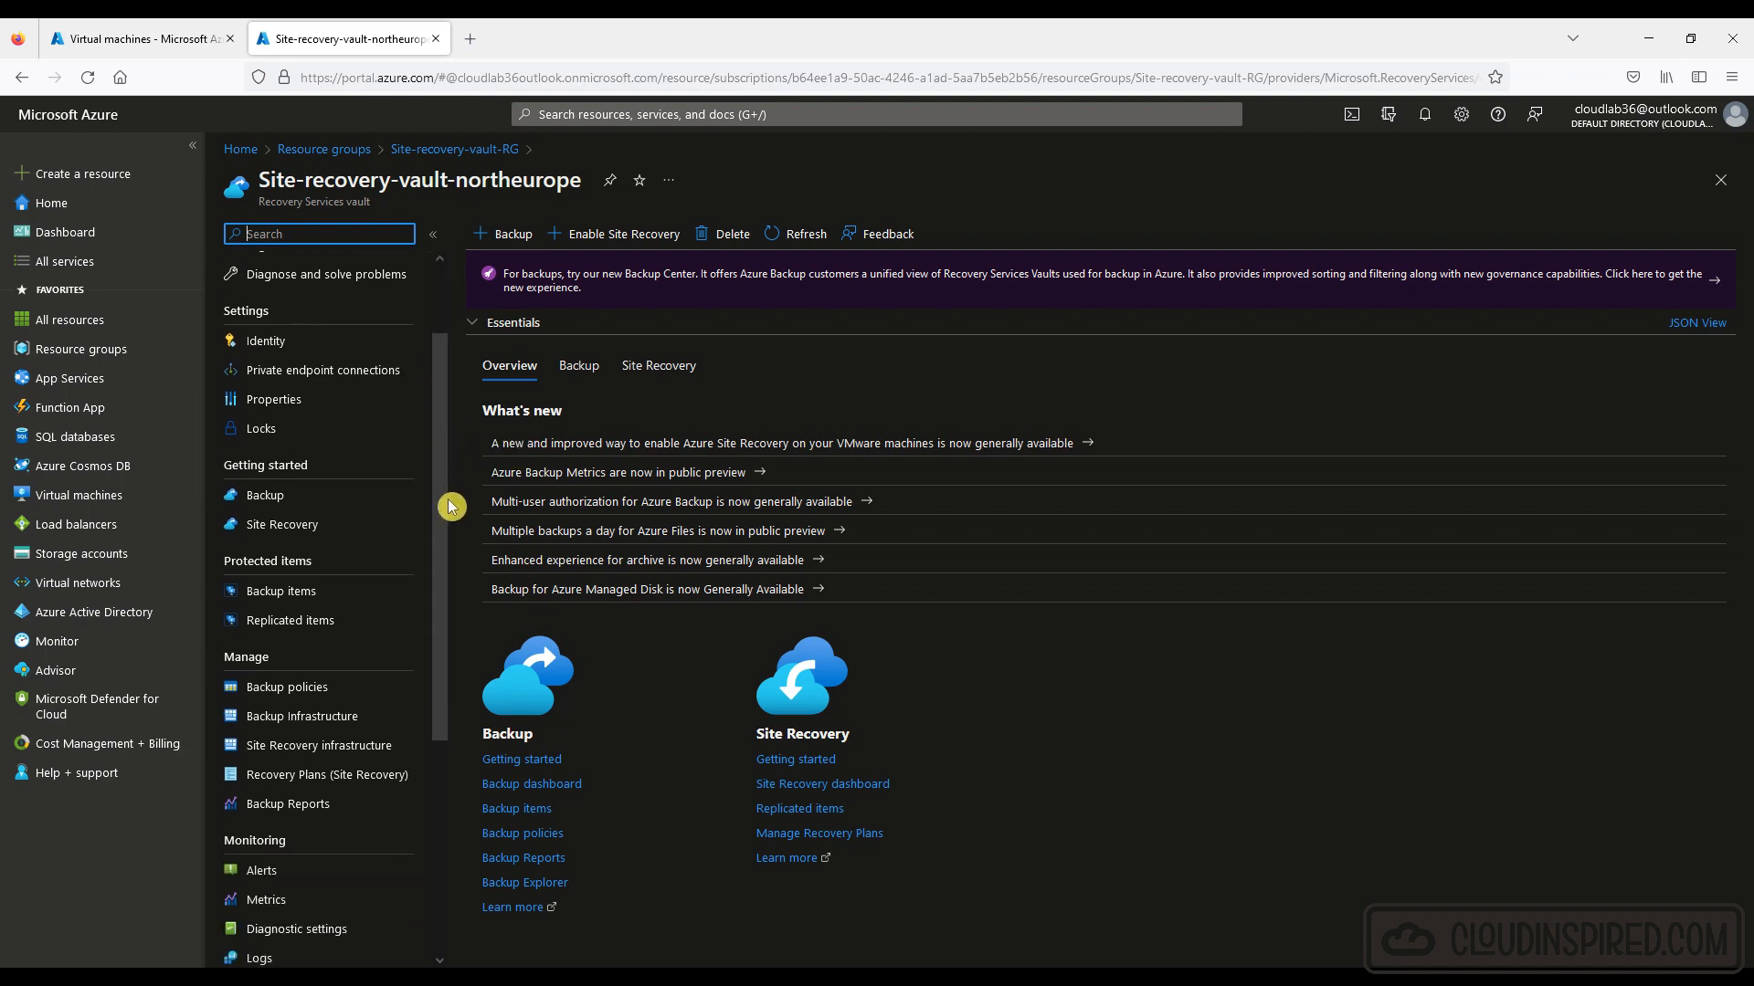
{"action": "left_click", "coordinate": [365, 623]}
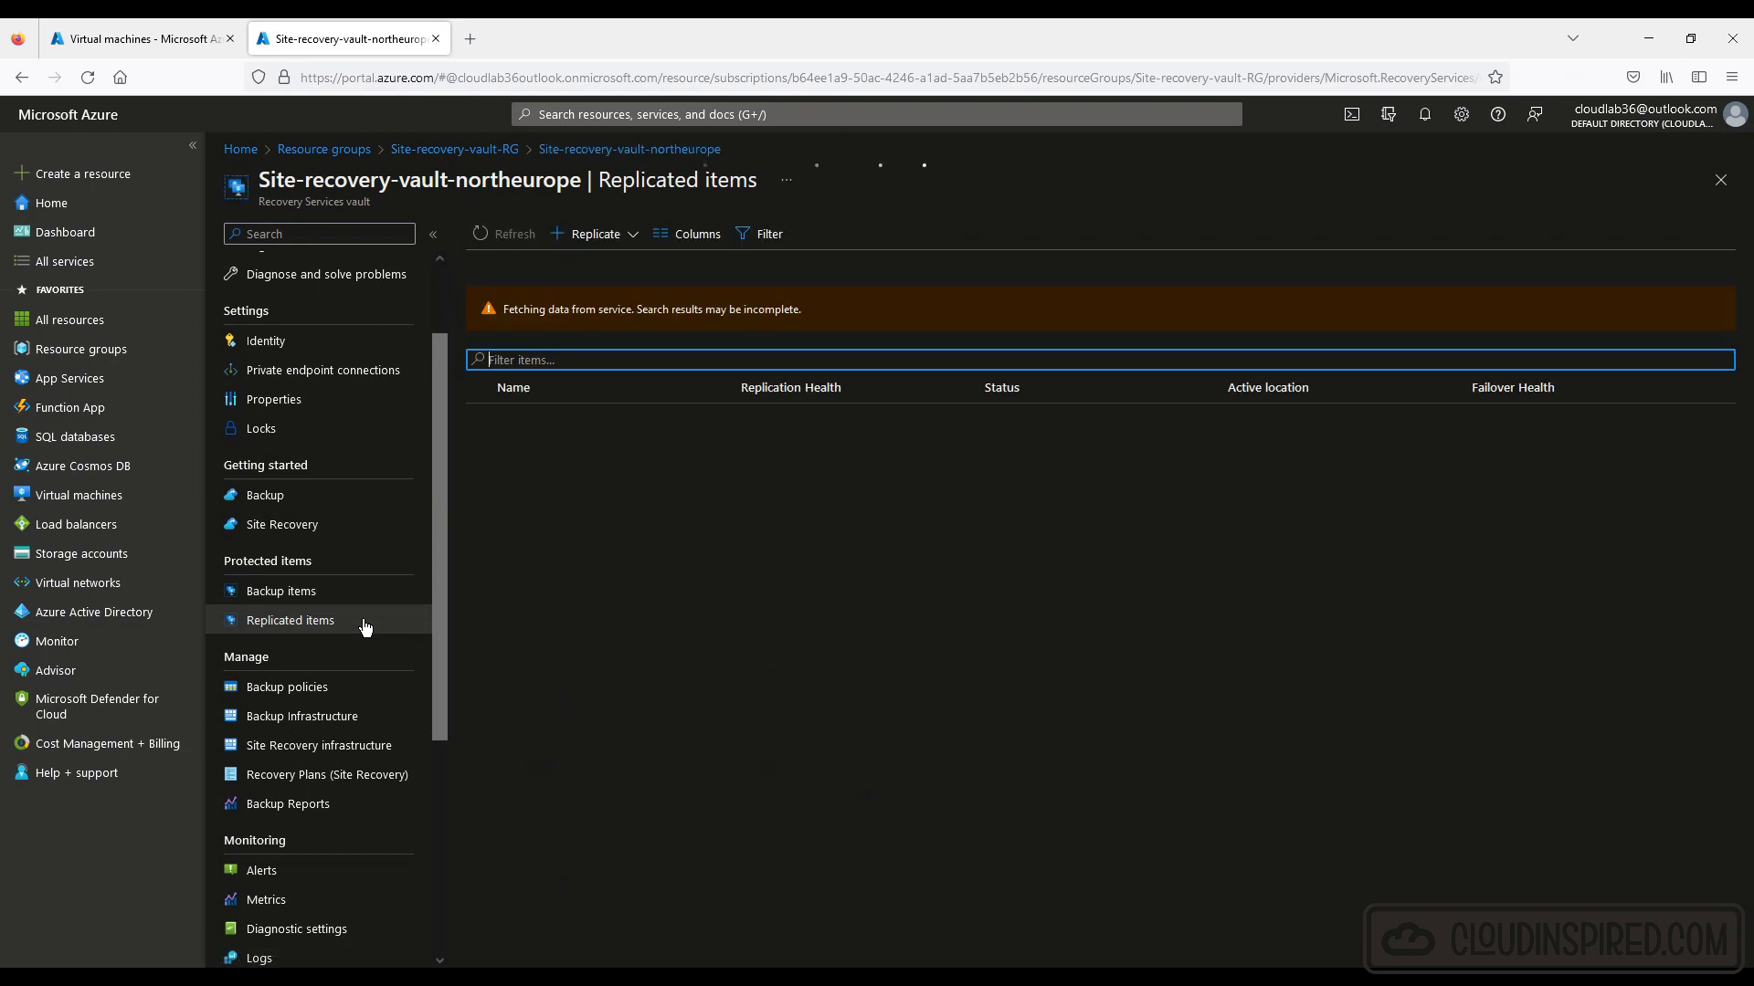
{"action": "left_click", "coordinate": [689, 589]}
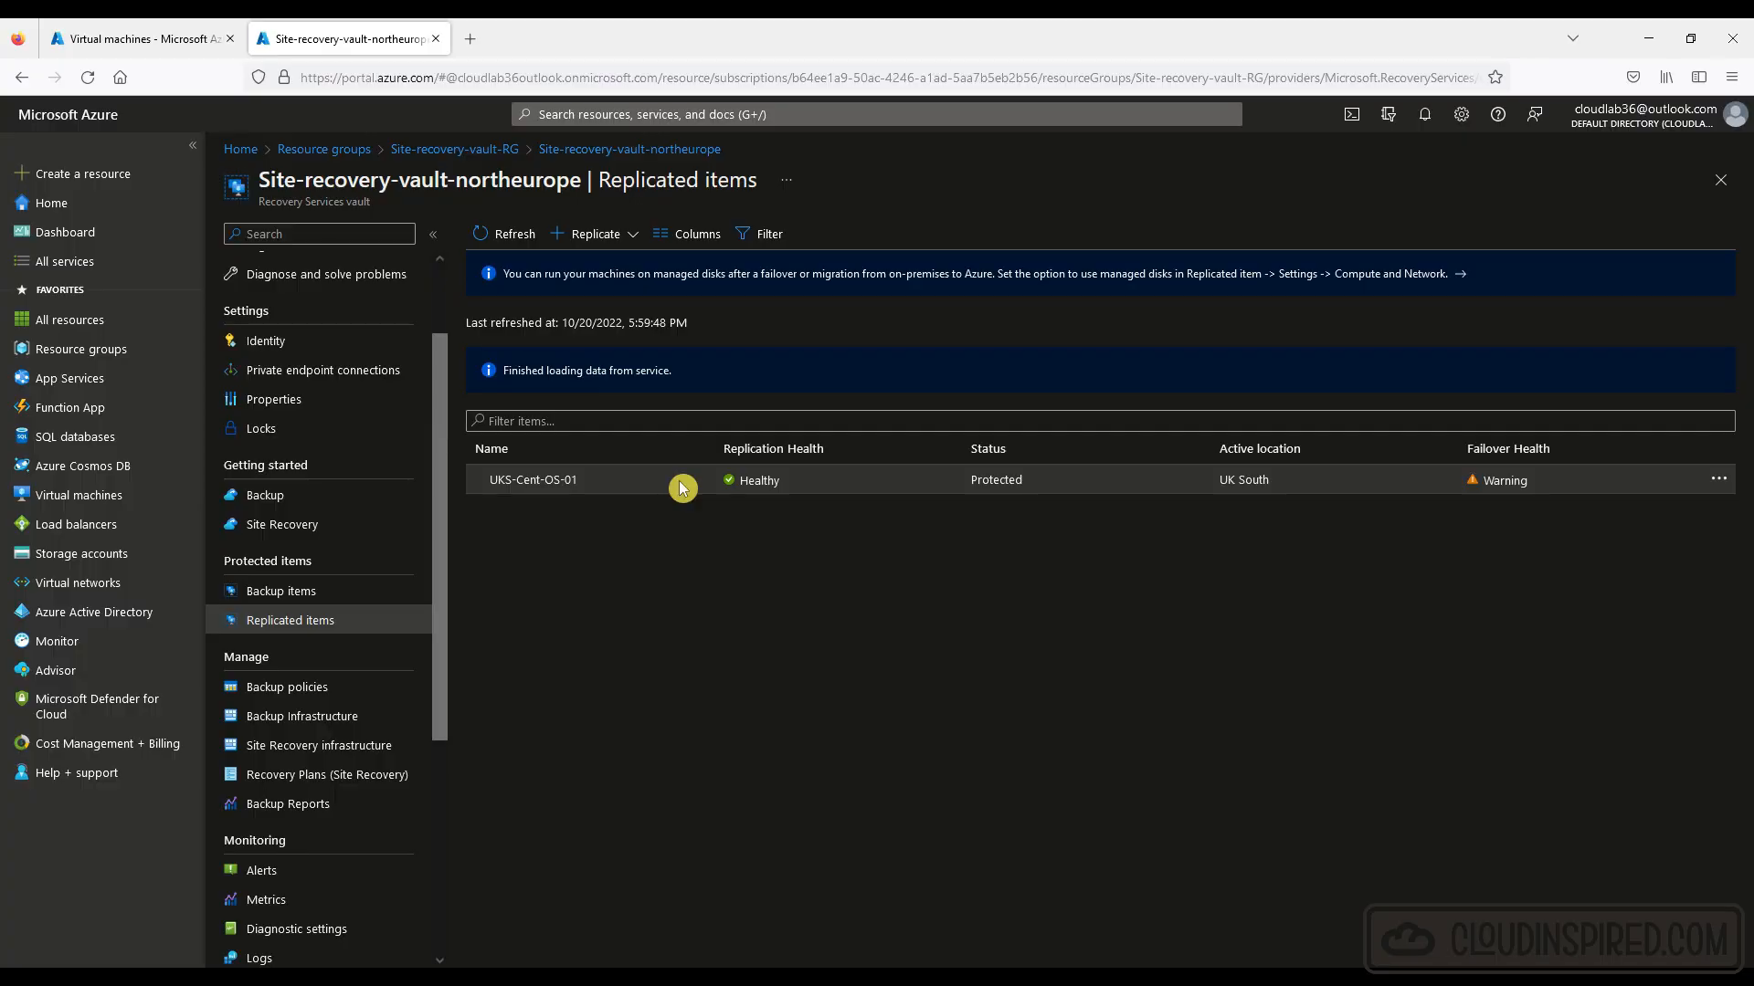
{"action": "left_click", "coordinate": [685, 485]}
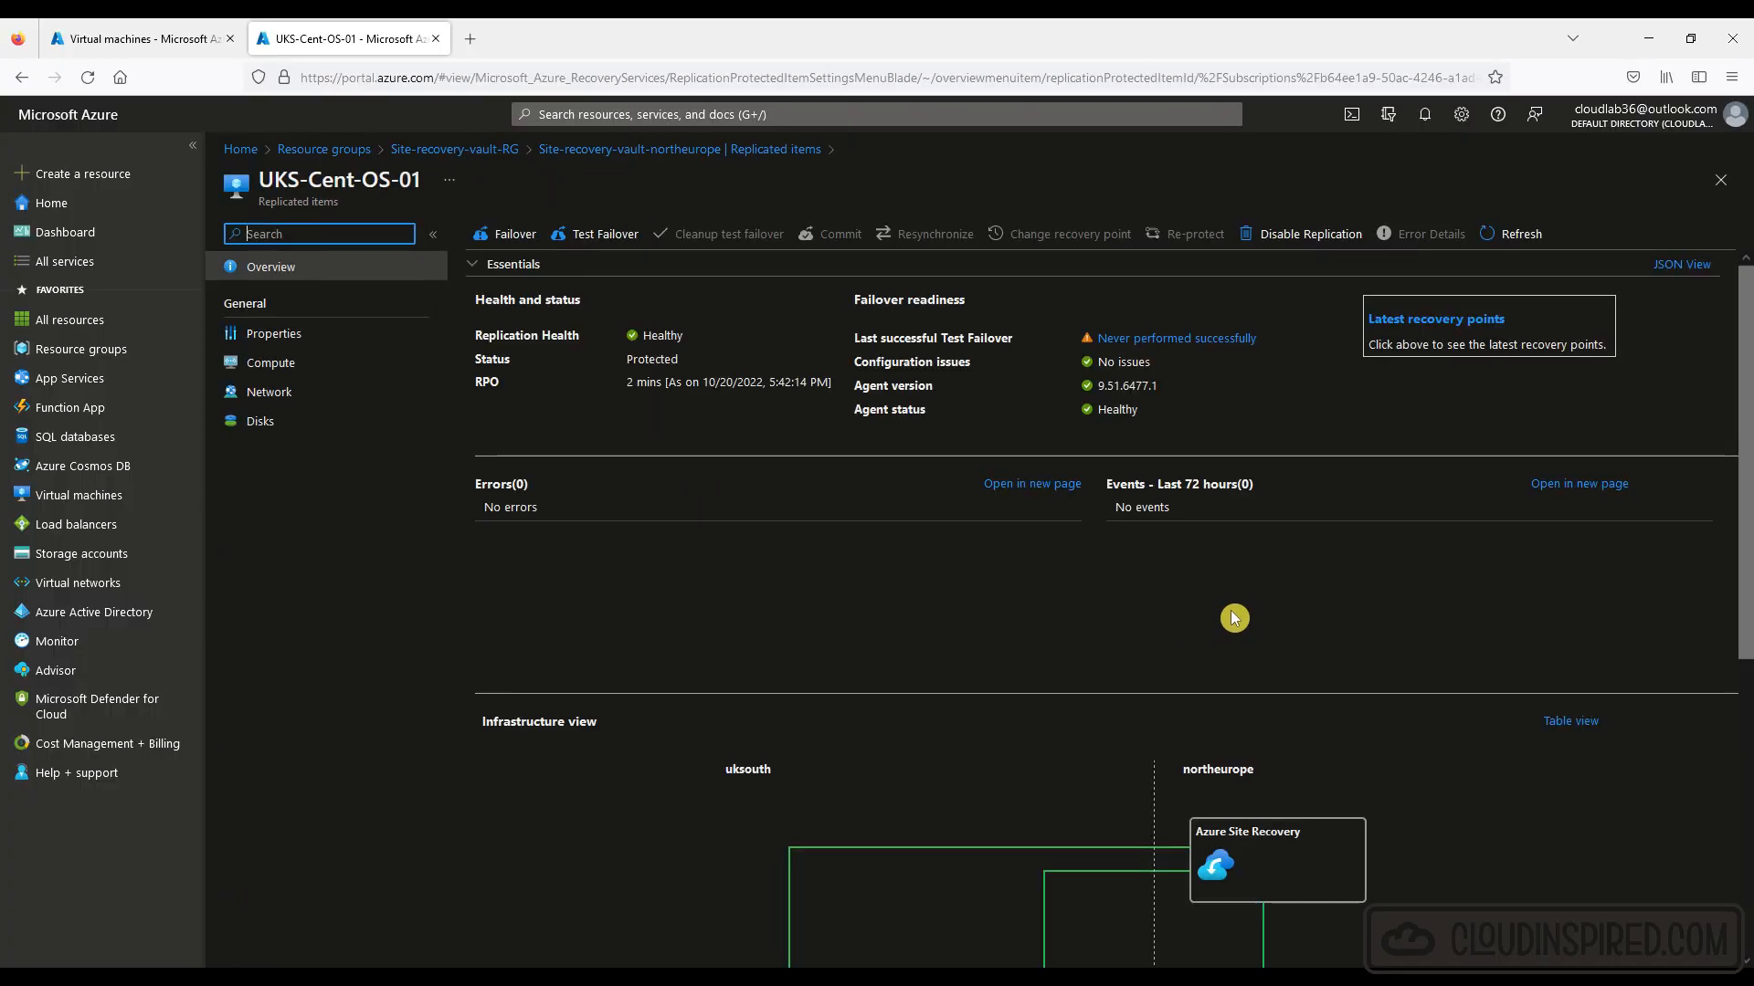
Review the replicated virtual machine's infrastructure view, and begin a test failover with UKS-Production-asr as the Azure virtual network.
{"action": "scroll", "coordinate": [1234, 618], "scroll_direction": "down", "scroll_amount": 5}
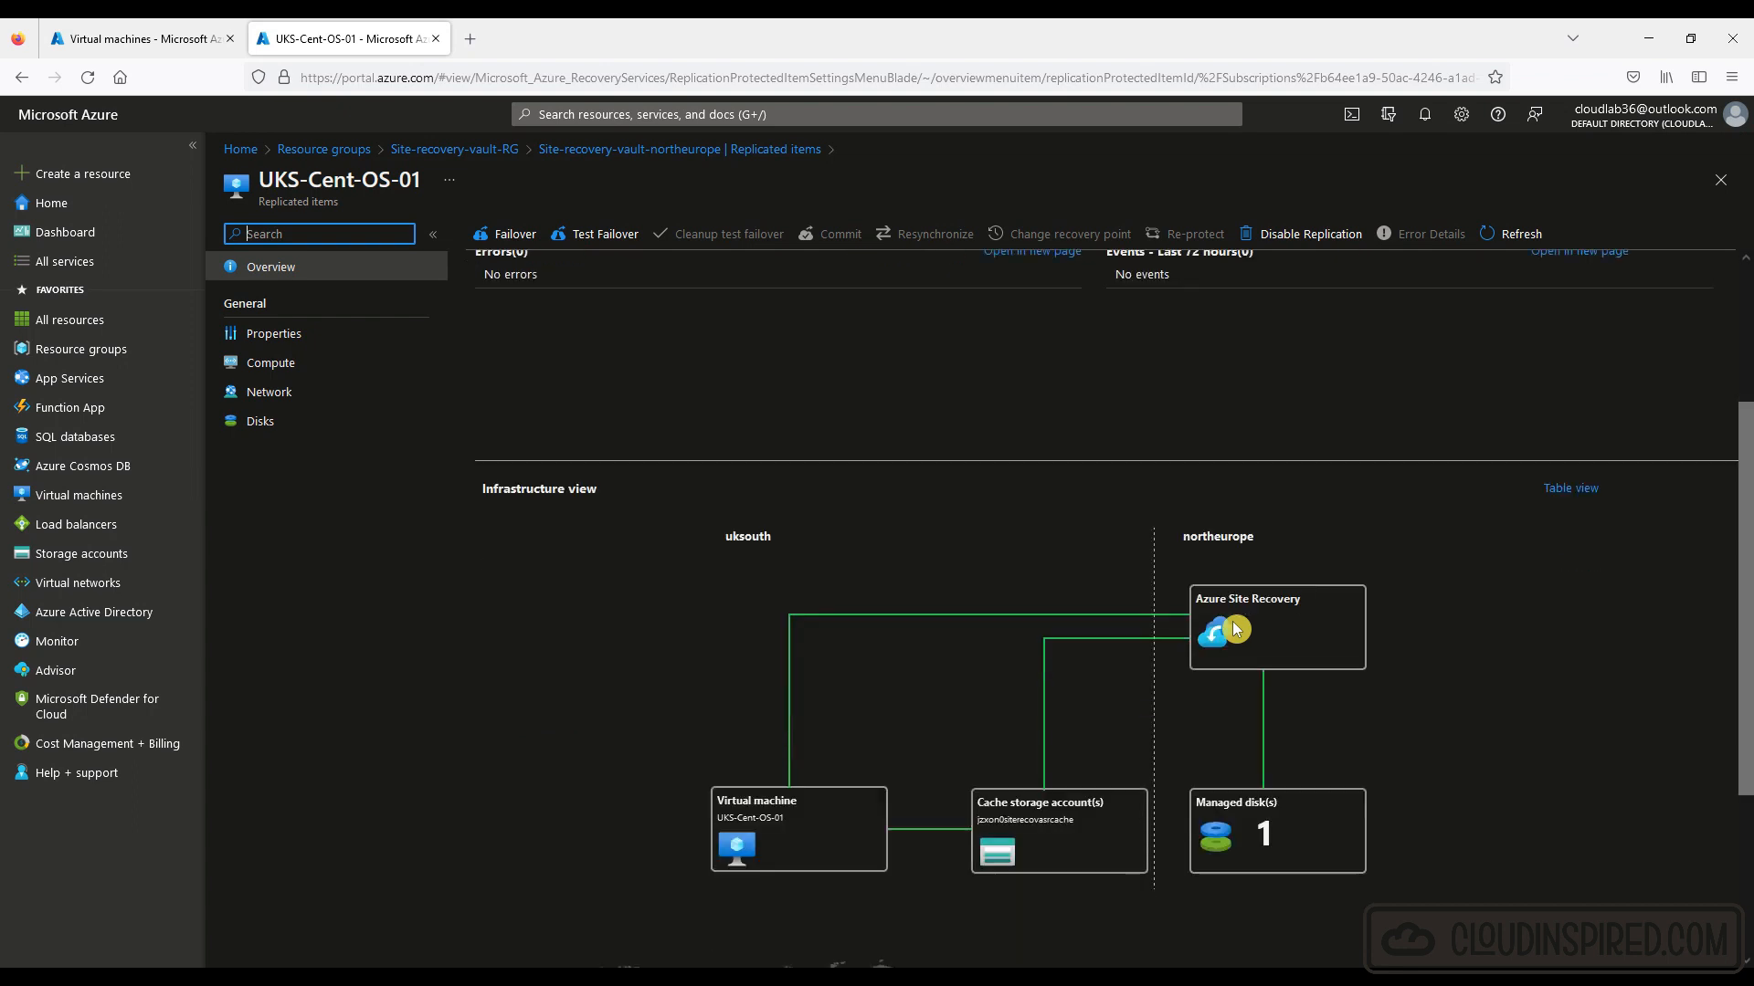
{"action": "scroll", "coordinate": [774, 797], "scroll_direction": "up", "scroll_amount": 1}
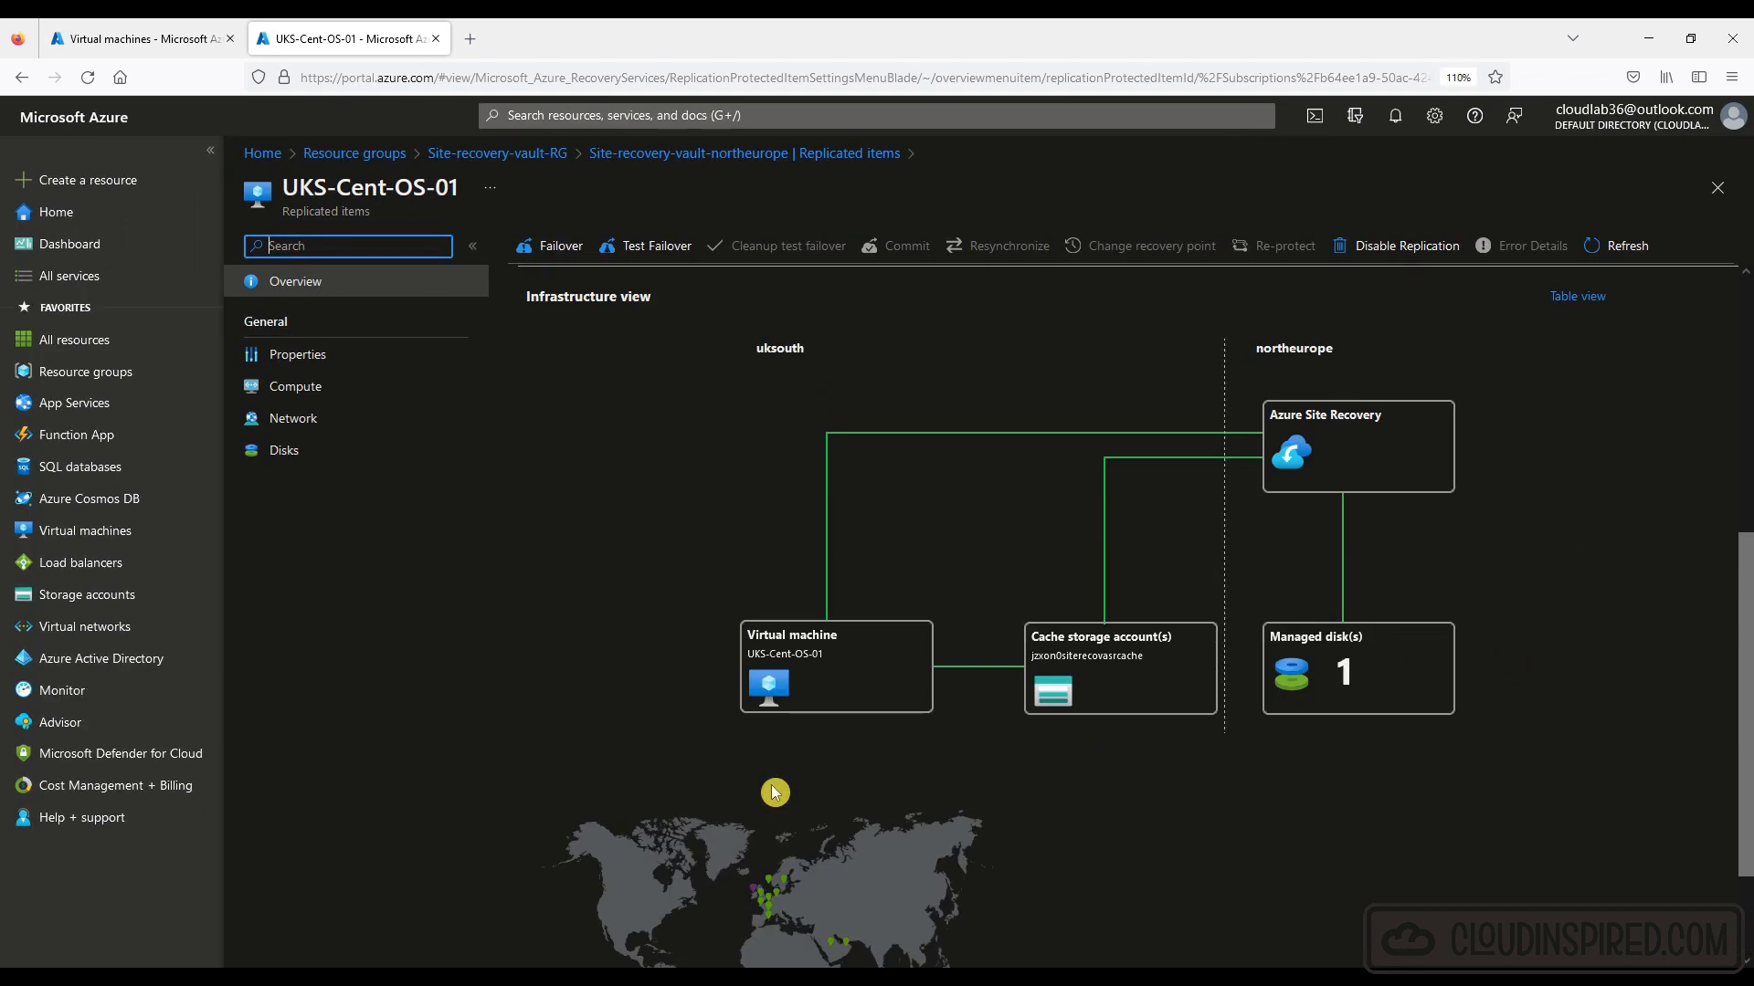
{"action": "scroll", "coordinate": [781, 791], "scroll_direction": "down", "scroll_amount": 3}
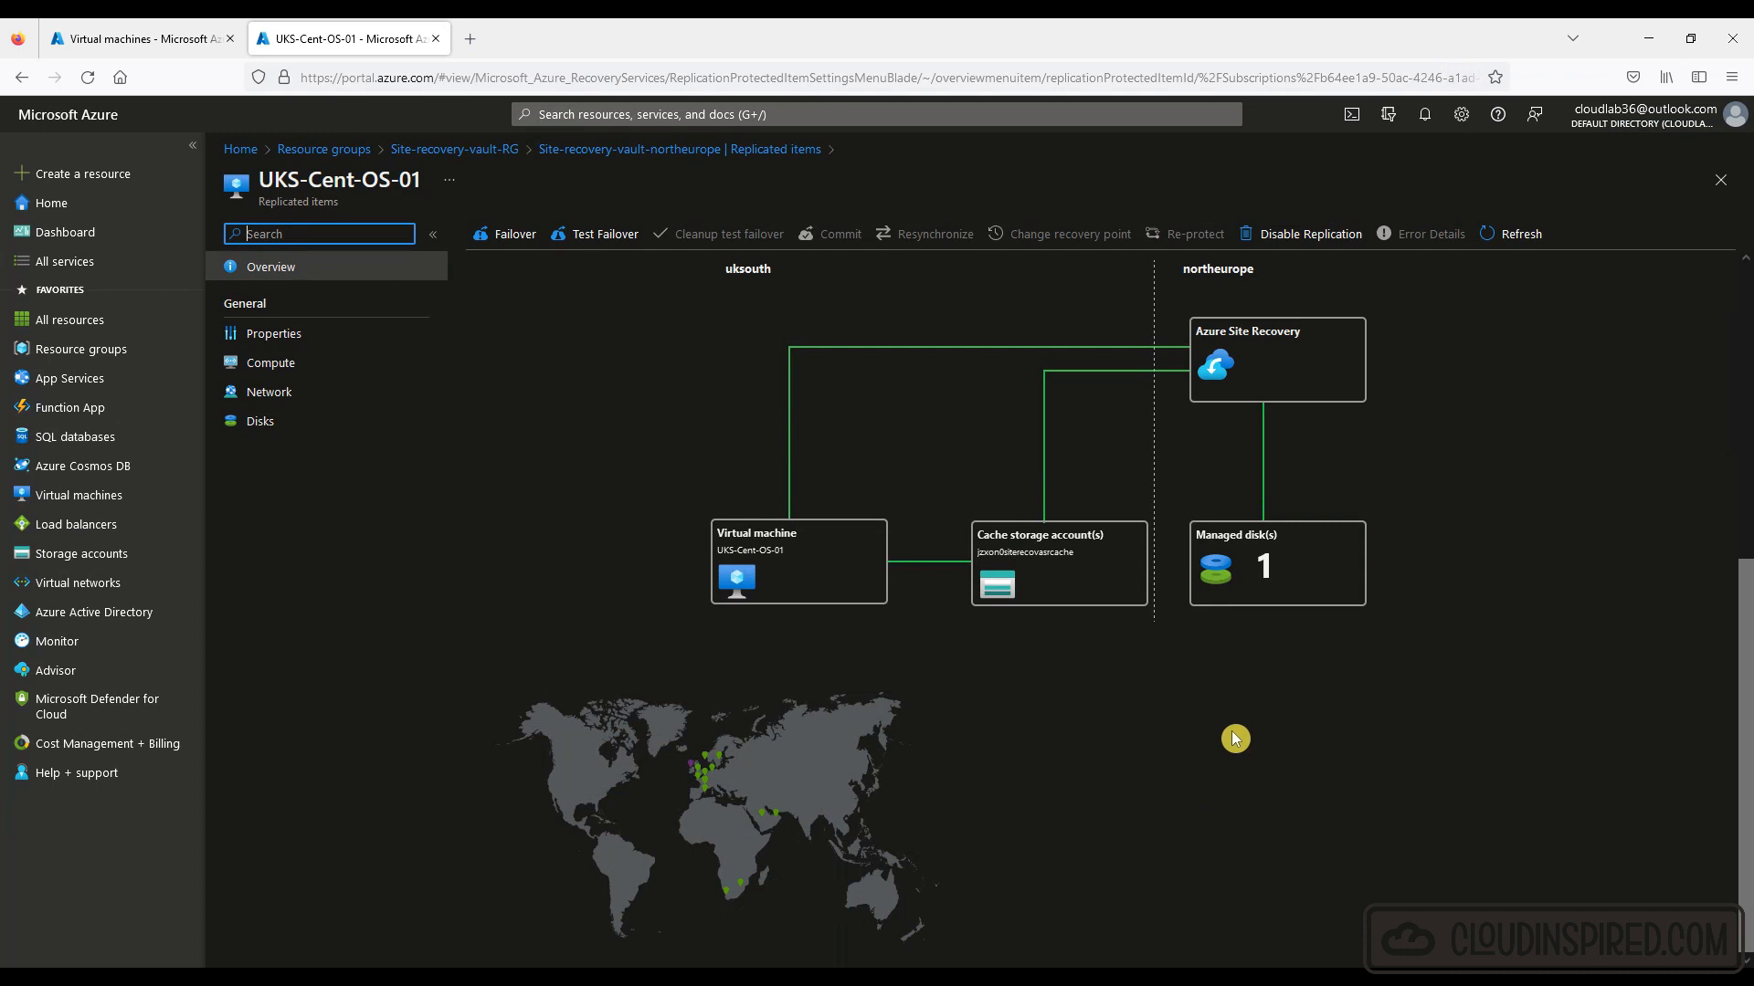
{"action": "scroll", "coordinate": [1235, 739], "scroll_direction": "up", "scroll_amount": 2}
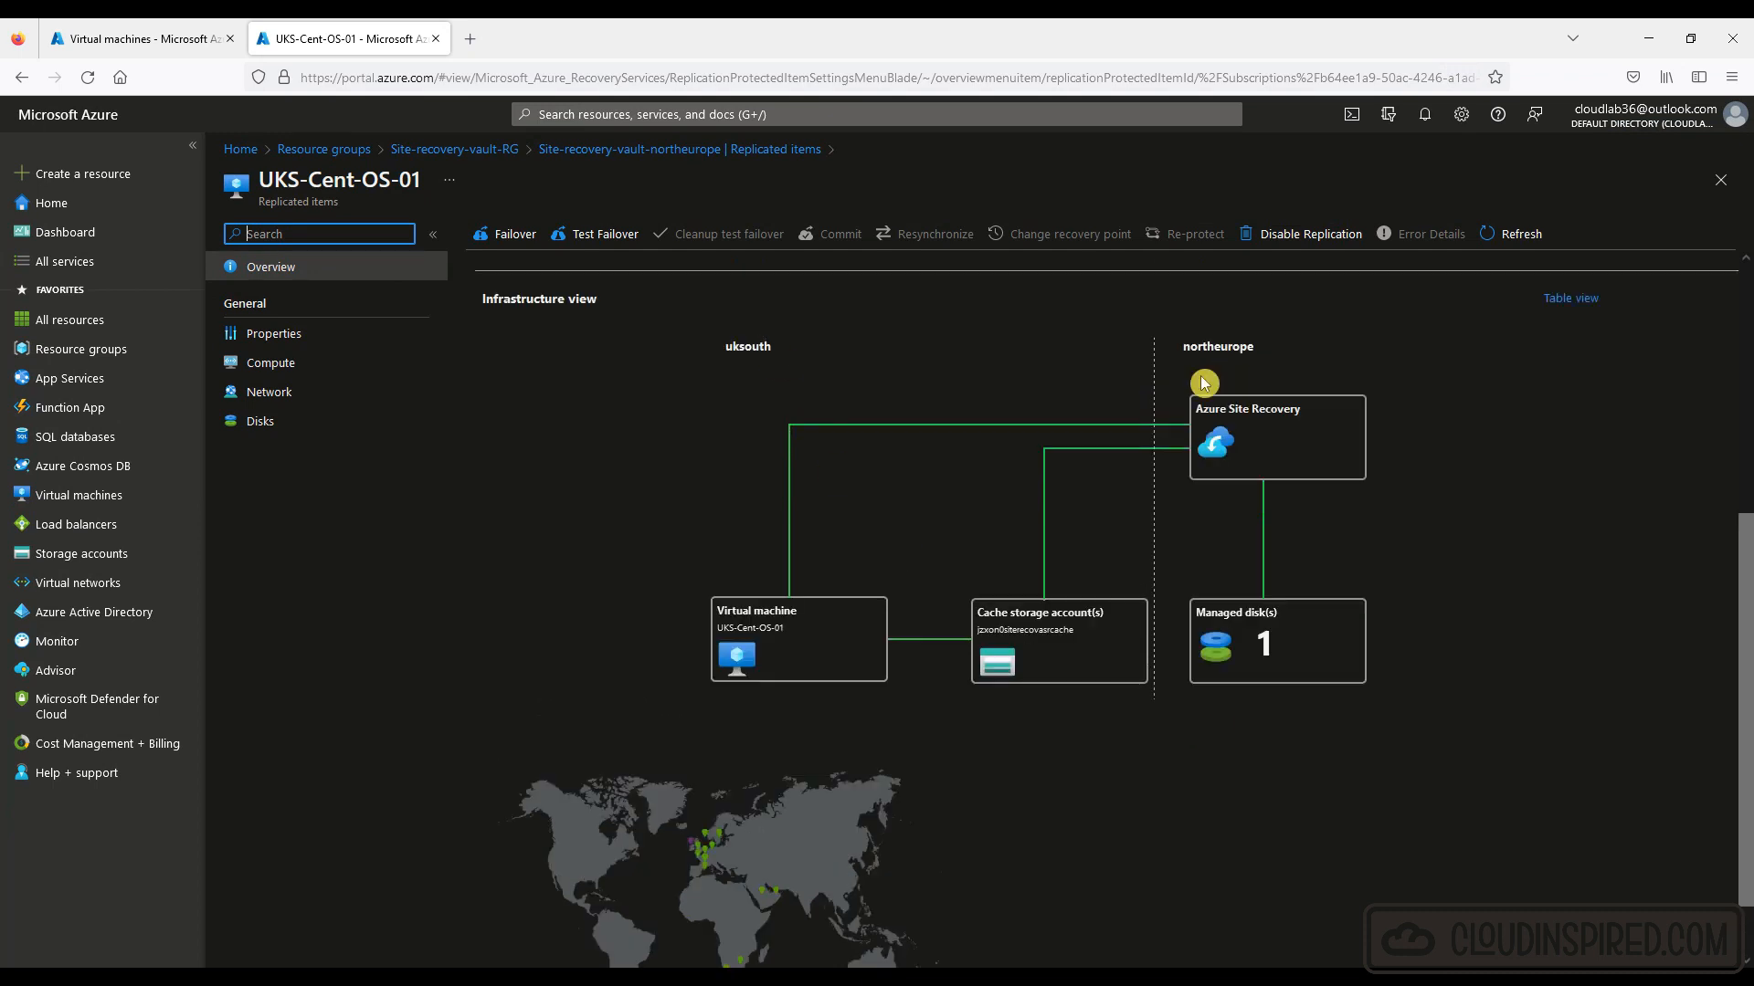
{"action": "scroll", "coordinate": [1568, 594], "scroll_direction": "up", "scroll_amount": 10}
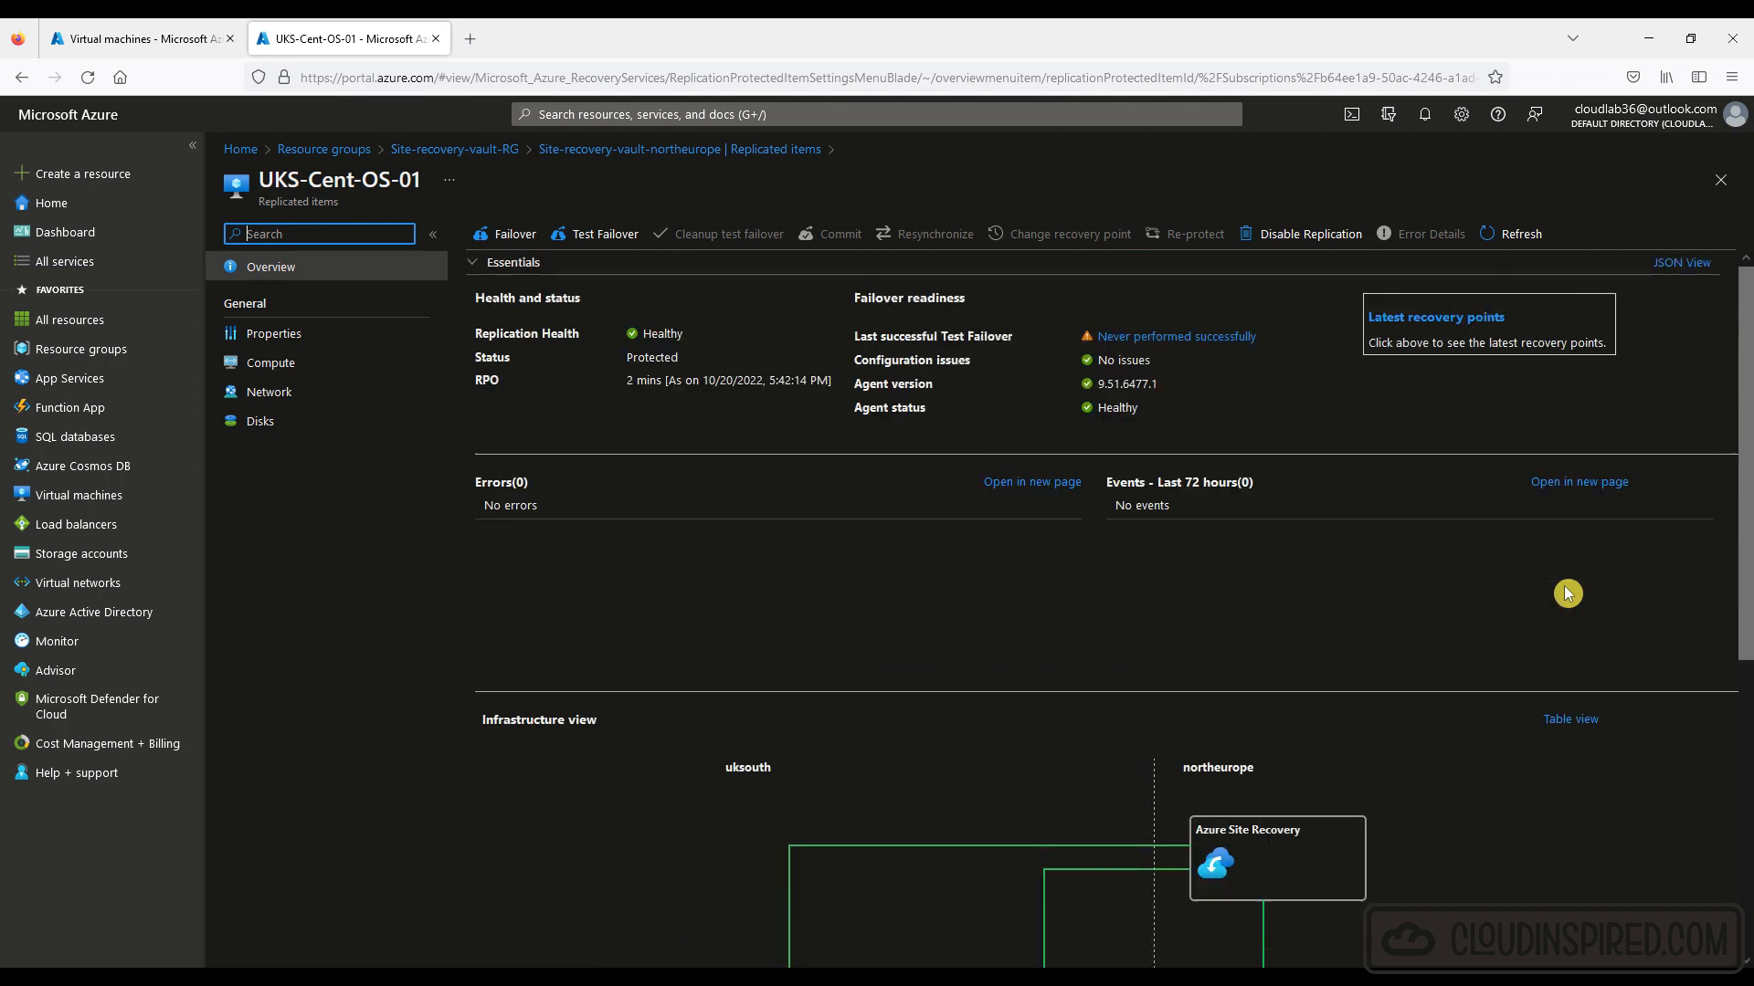
{"action": "left_click", "coordinate": [603, 234]}
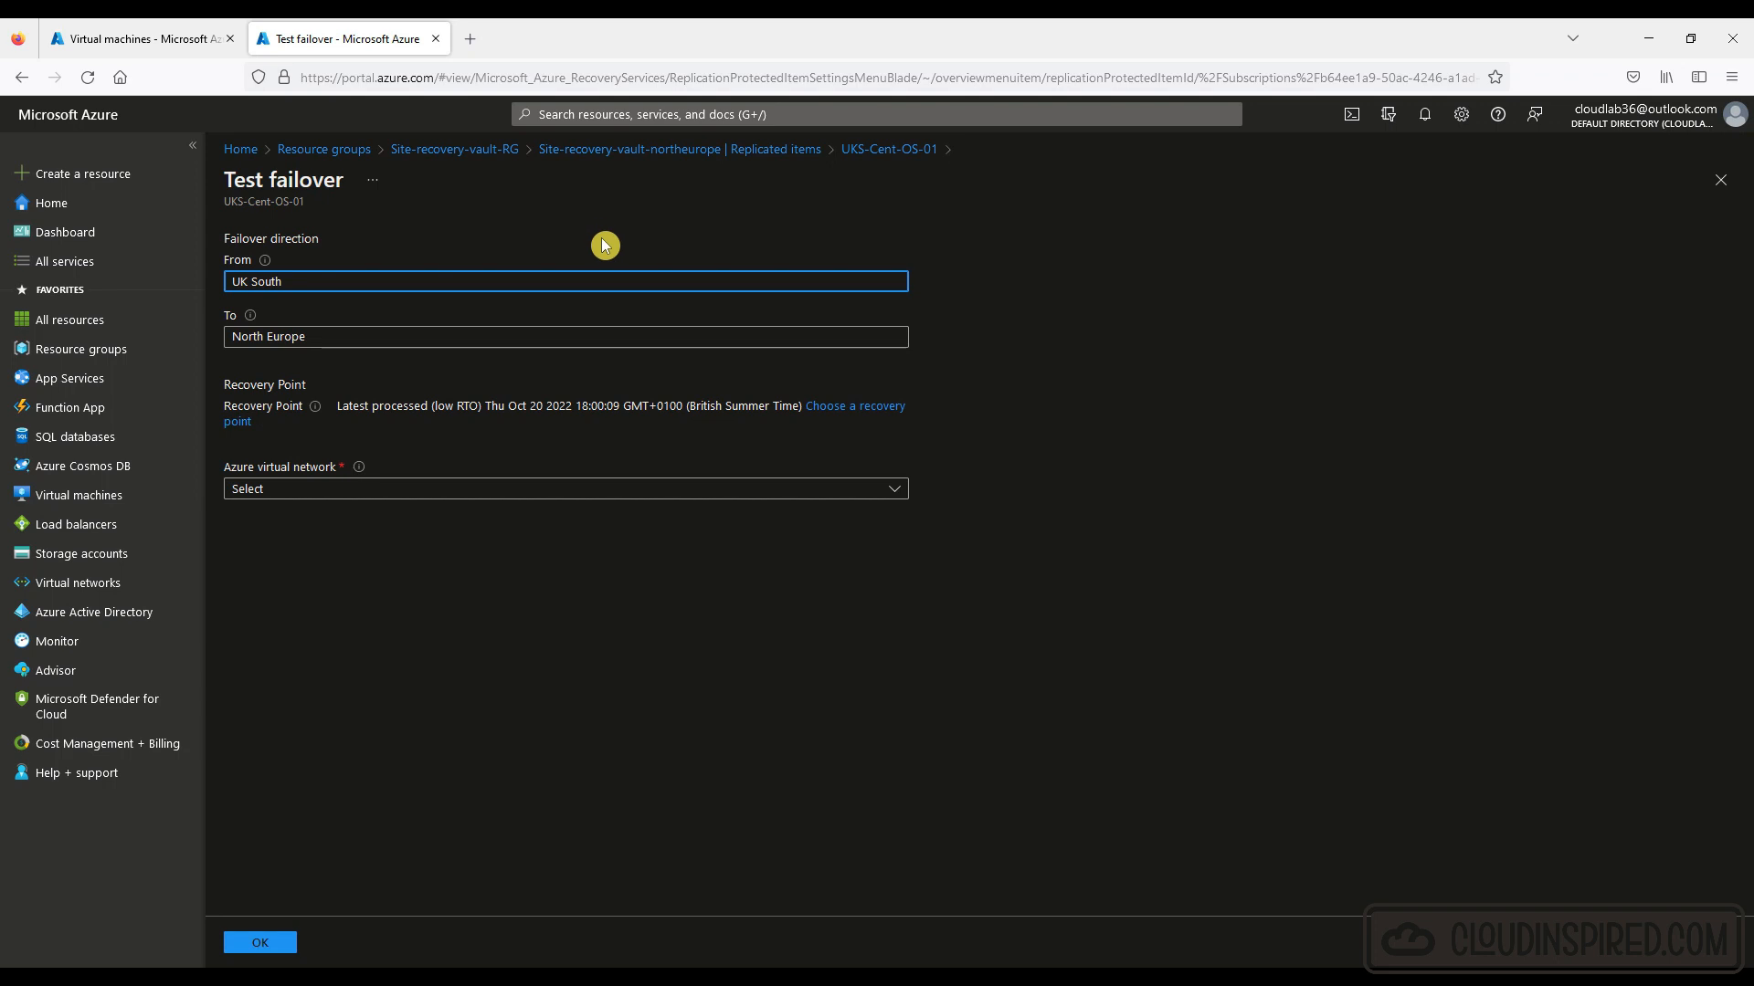
{"action": "left_click", "coordinate": [605, 488]}
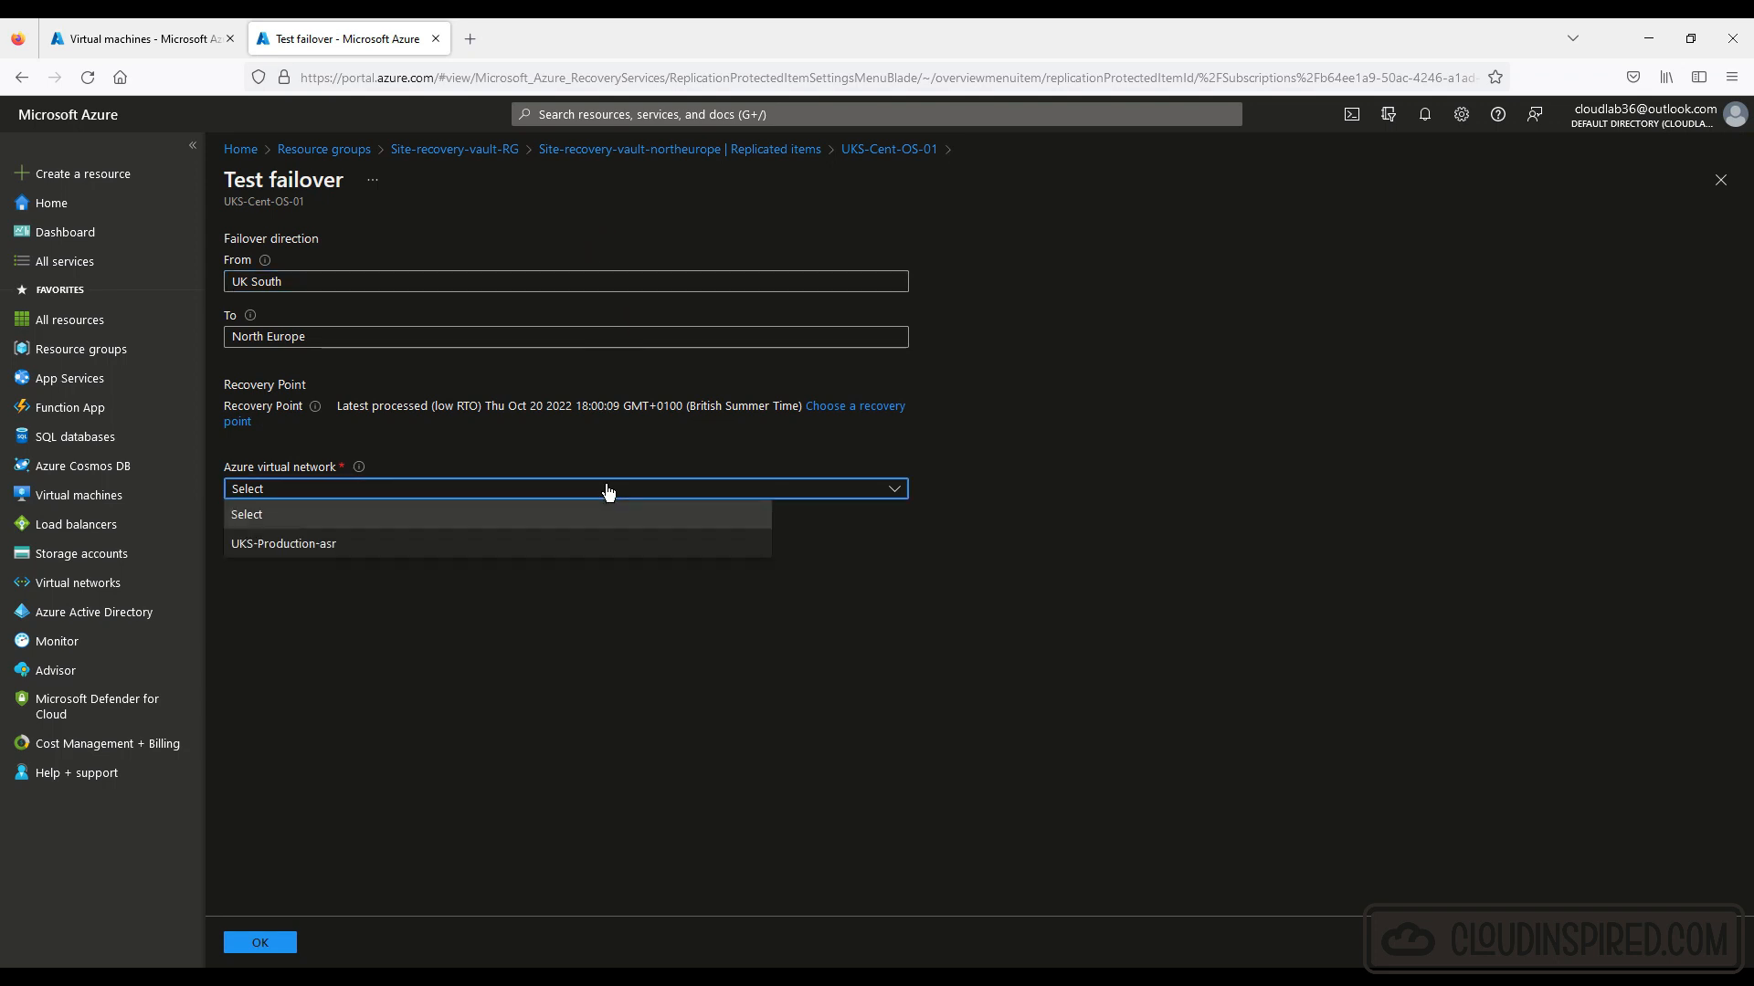
{"action": "left_click", "coordinate": [591, 547]}
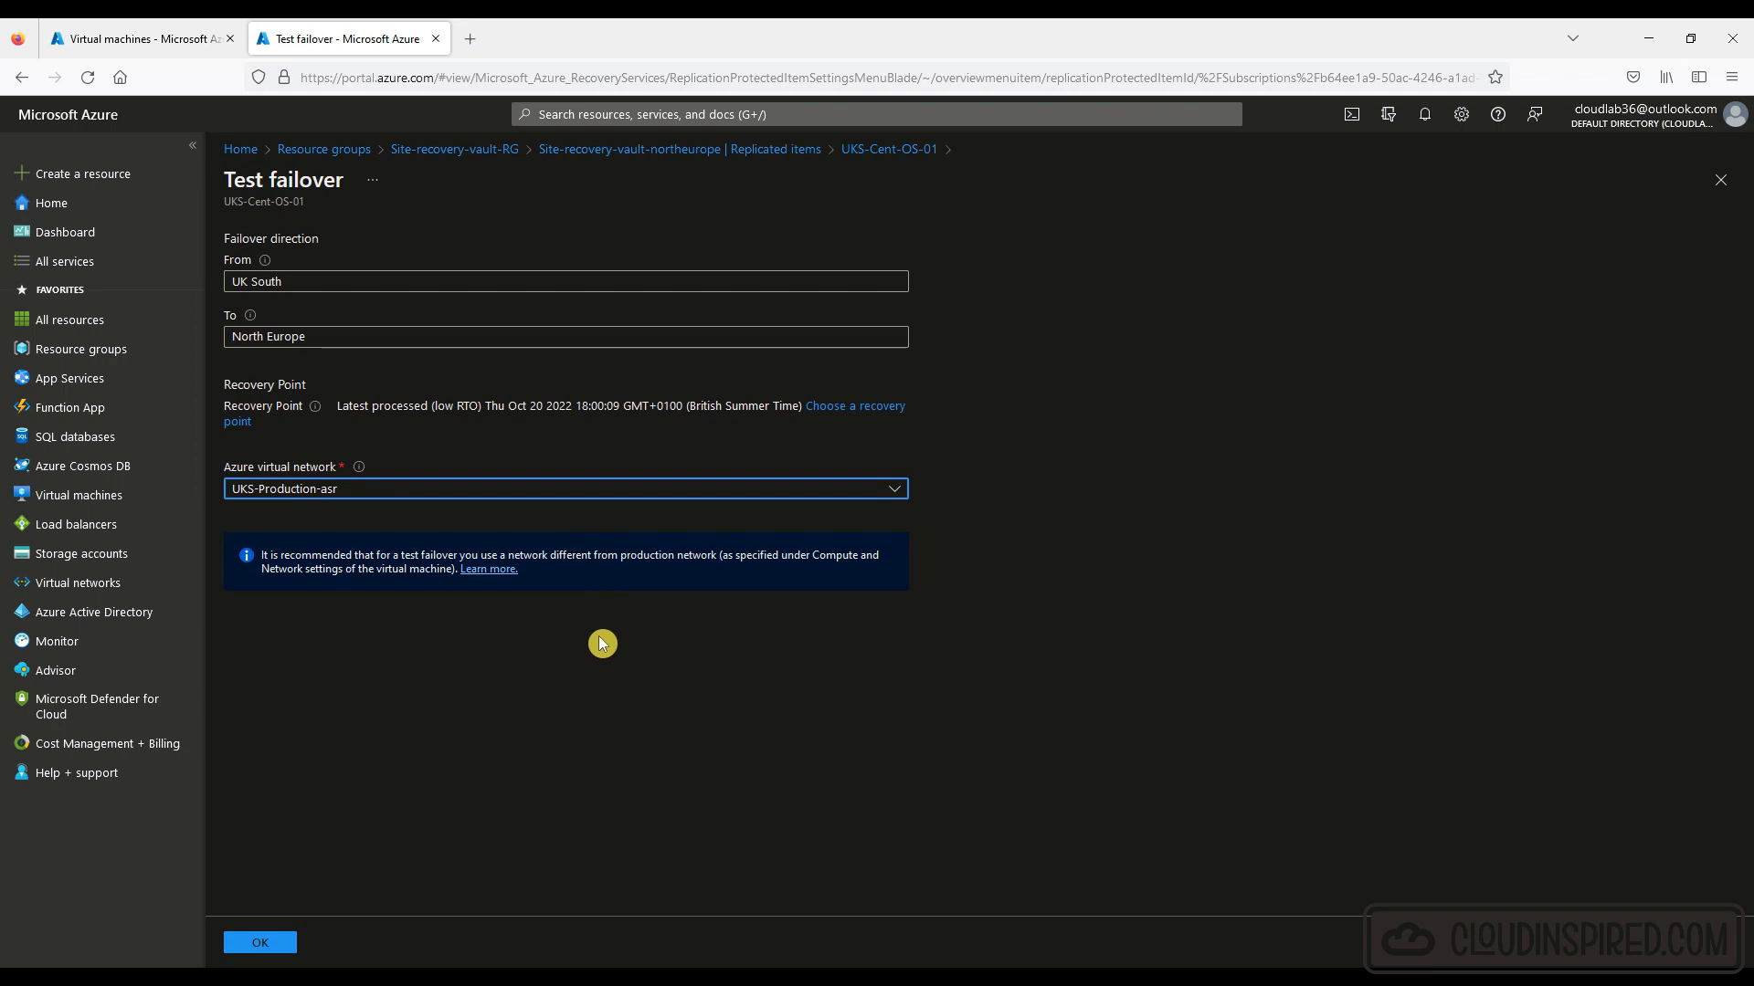
Browse the custom recovery points, keep the latest processed recovery point, and start the test failover to North Europe.
{"action": "left_click", "coordinate": [847, 413]}
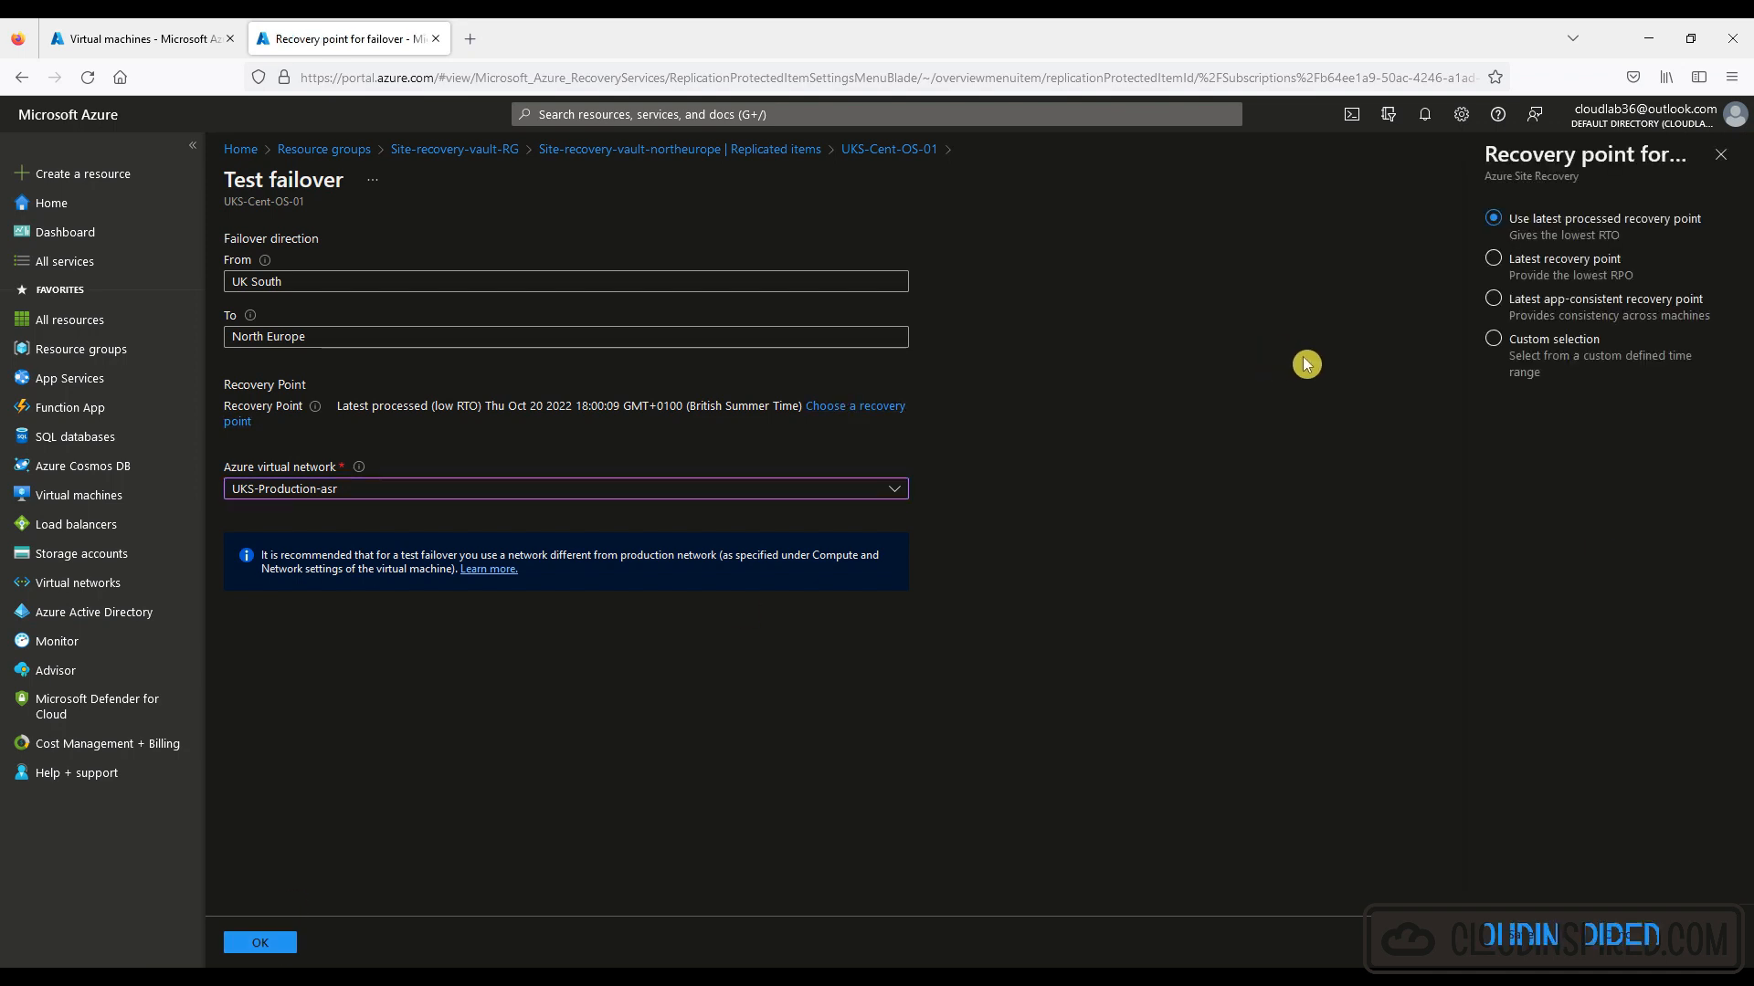
{"action": "left_click", "coordinate": [1493, 339]}
{"action": "left_click", "coordinate": [1721, 549]}
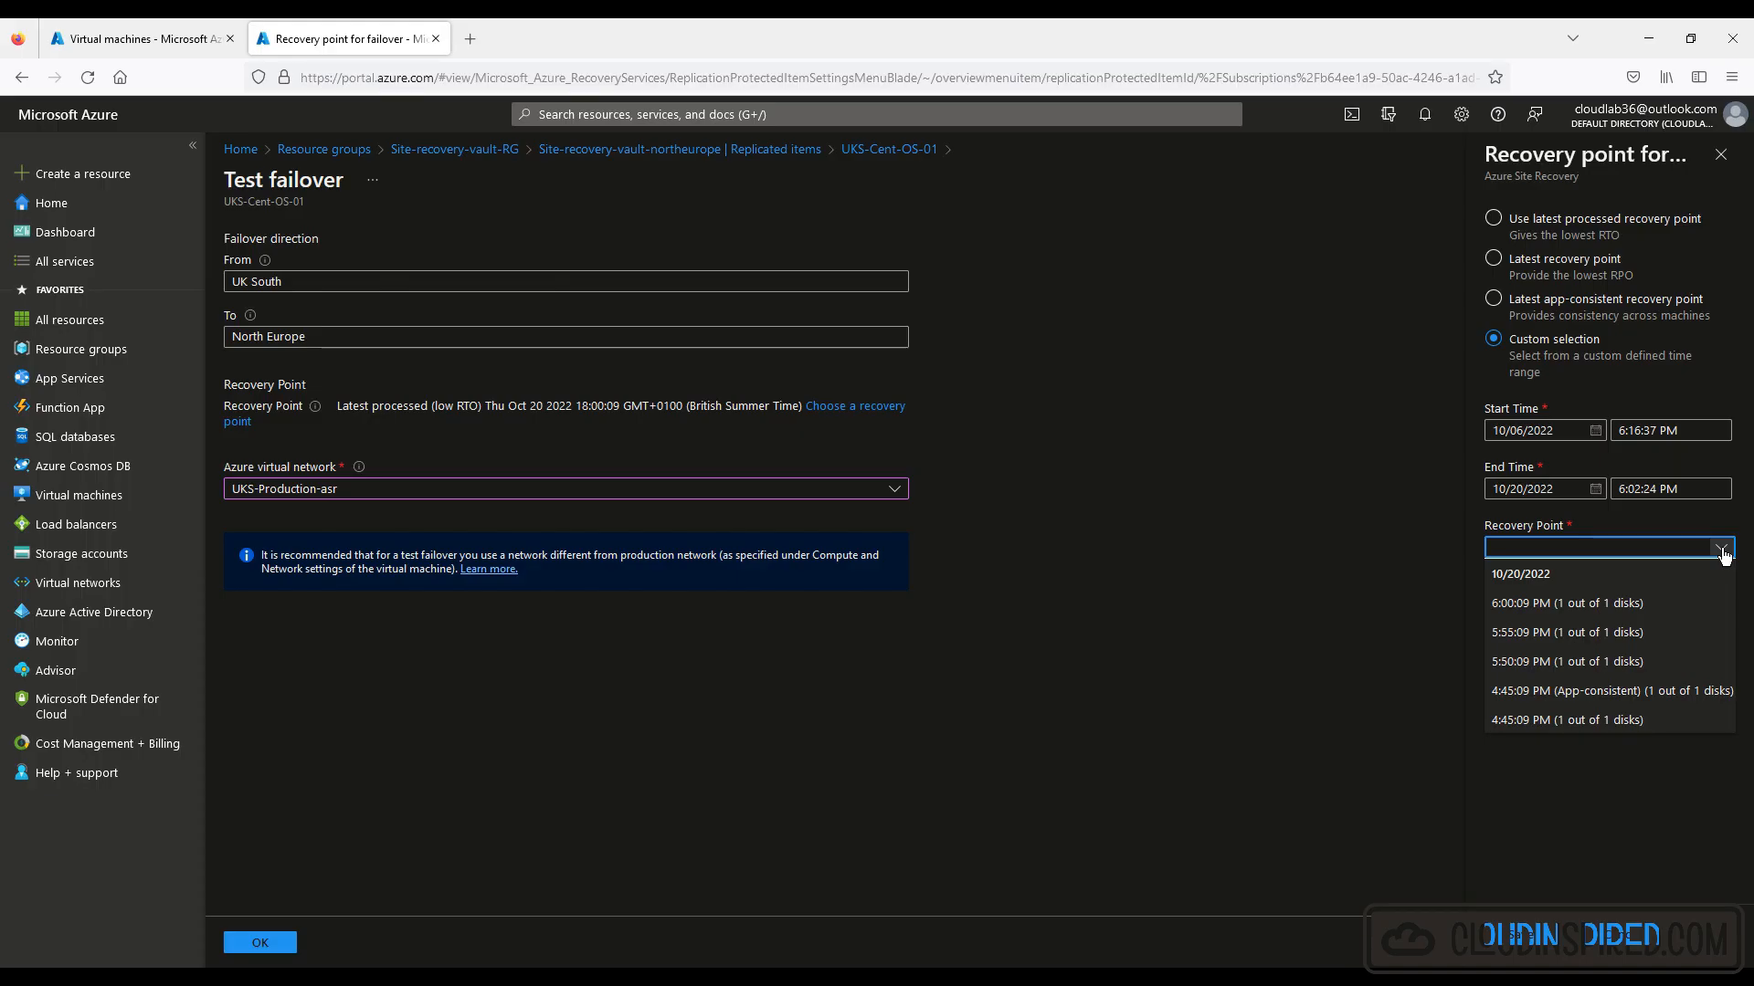
{"action": "left_click", "coordinate": [1724, 554]}
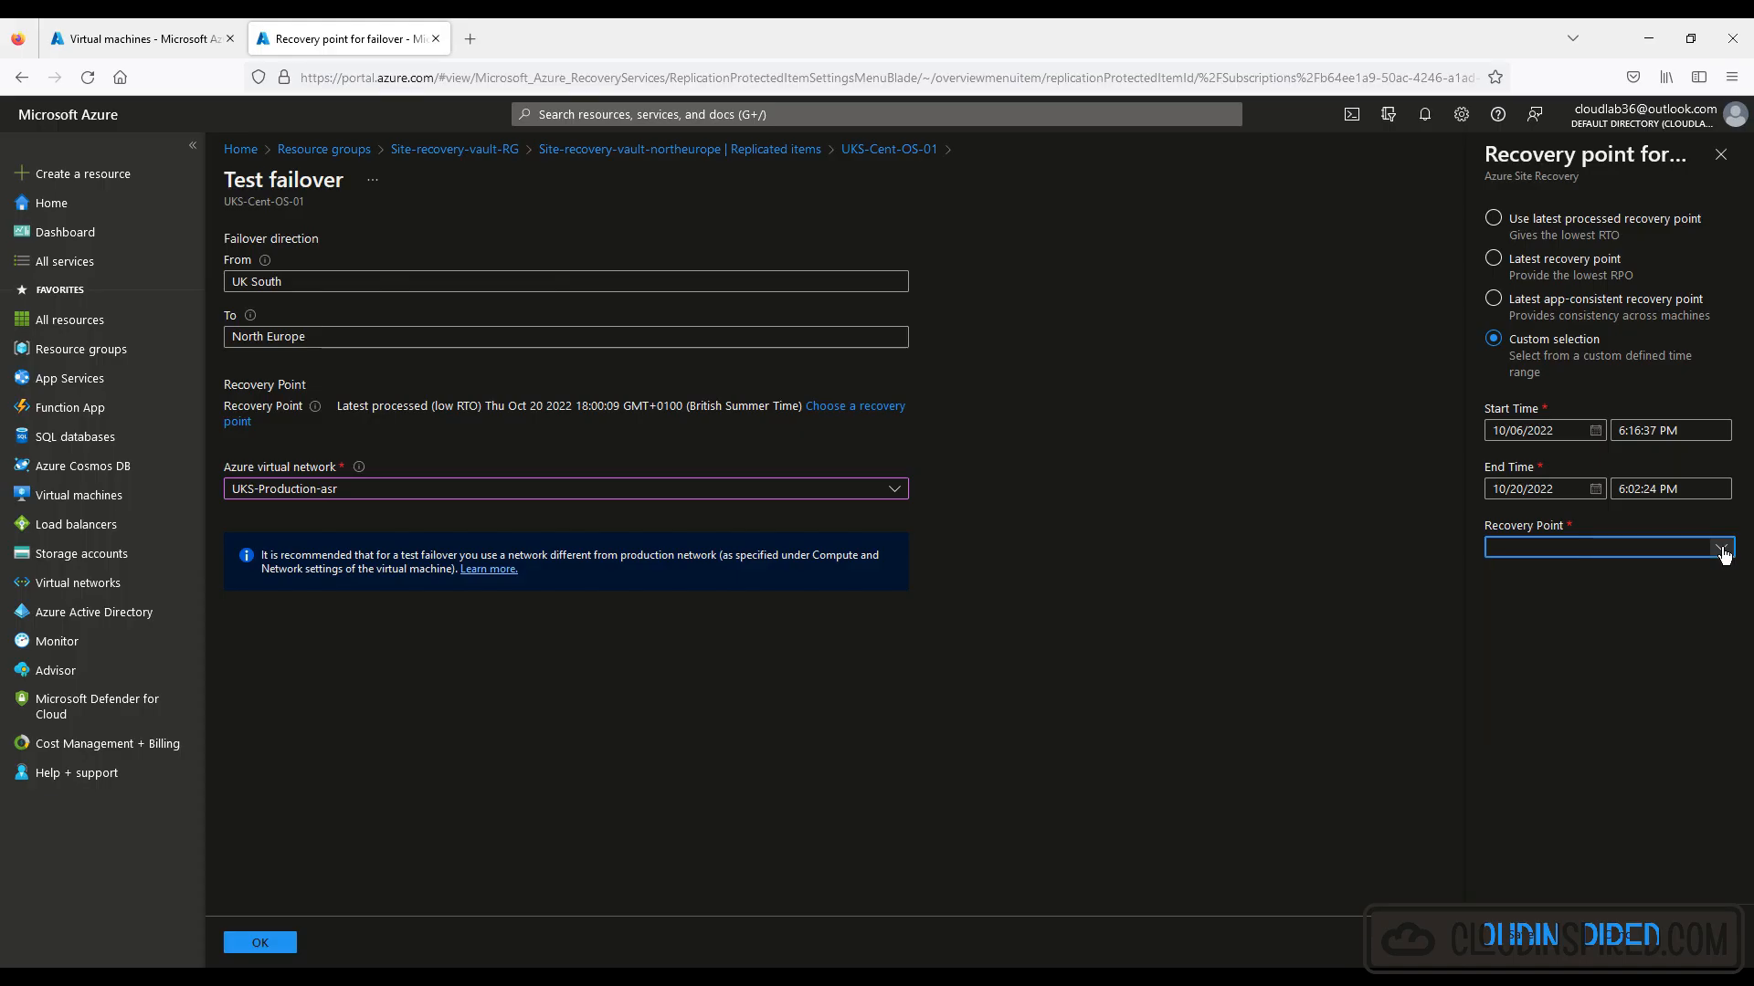
{"action": "left_click", "coordinate": [1495, 219]}
{"action": "left_click", "coordinate": [1524, 942]}
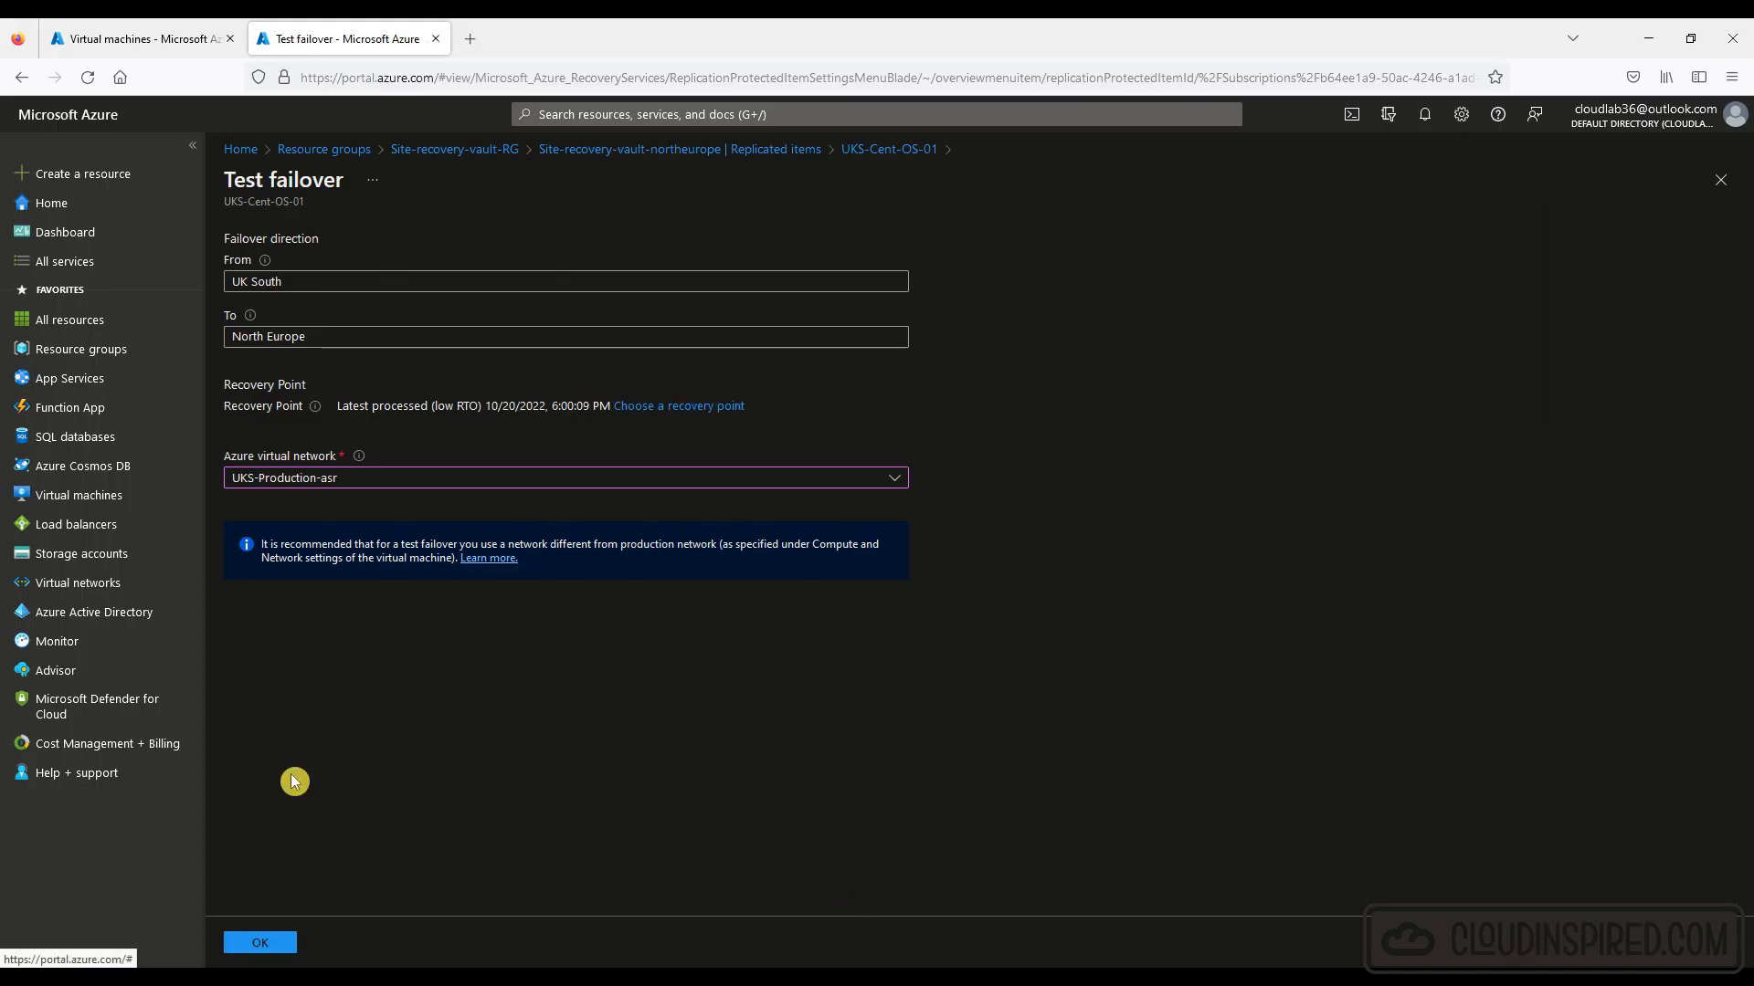
{"action": "left_click", "coordinate": [261, 946]}
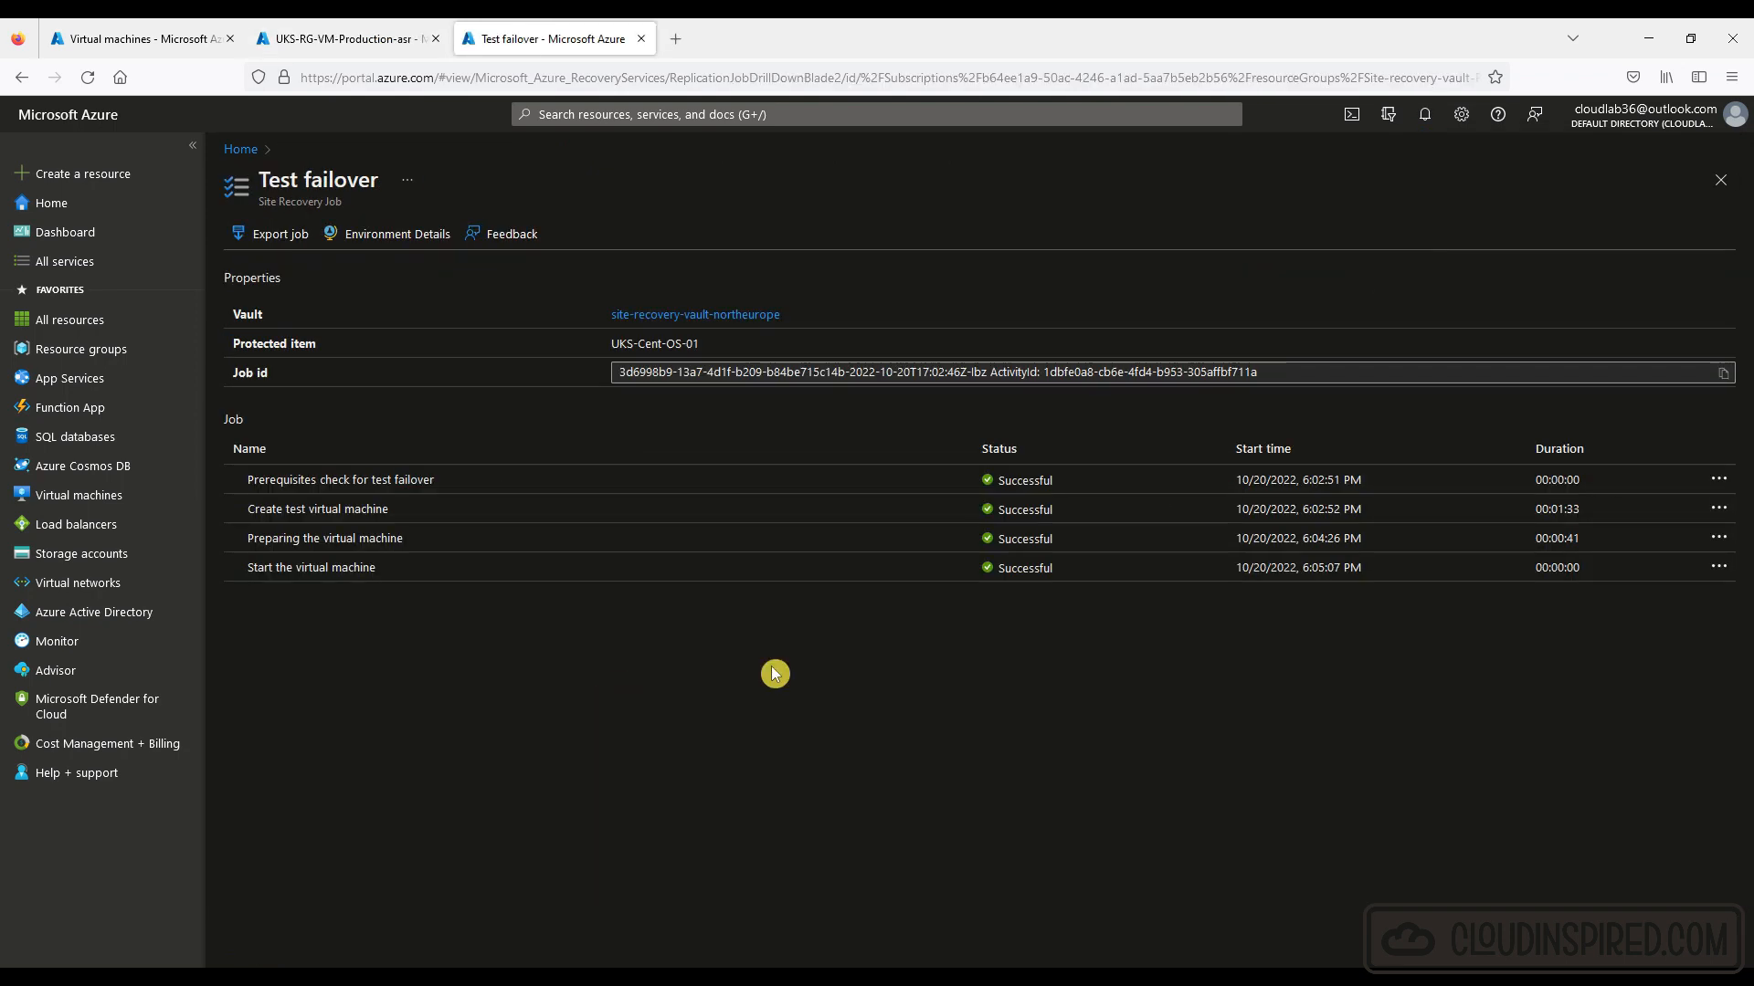
Inspect the test failover job's environment details, and review the overview of the UKS-Cent-OS-01-test virtual machine.
{"action": "left_click", "coordinate": [393, 235]}
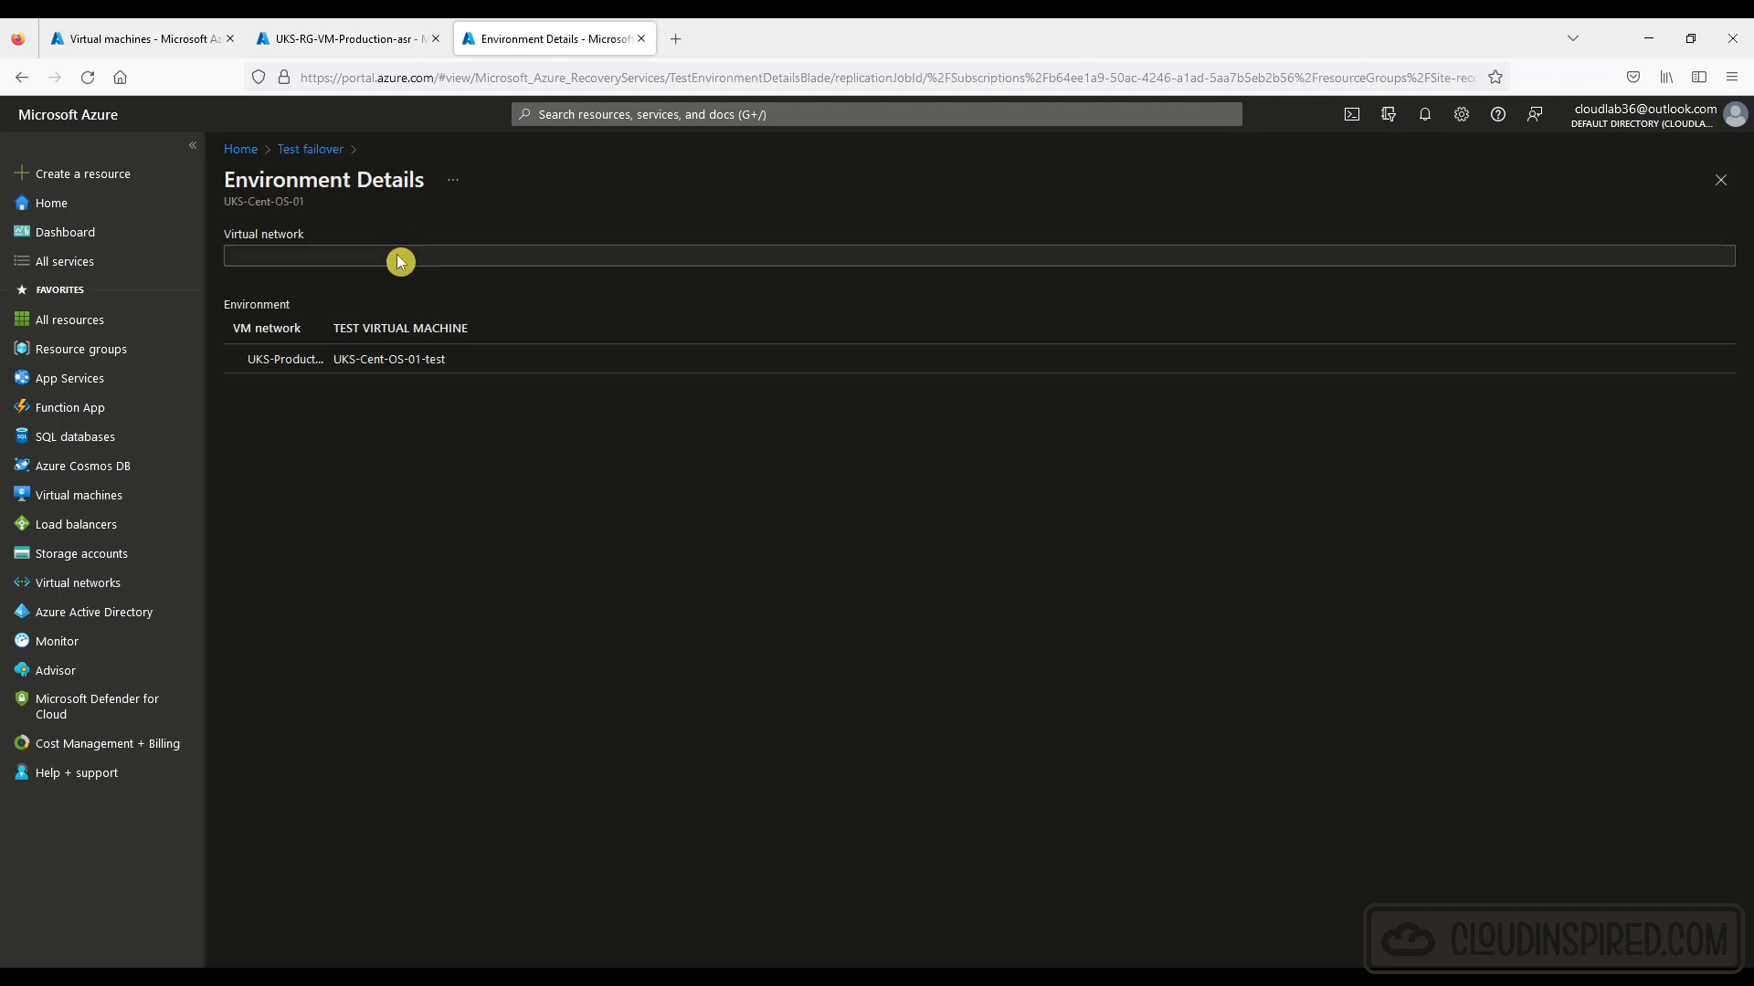
{"action": "left_click", "coordinate": [302, 151]}
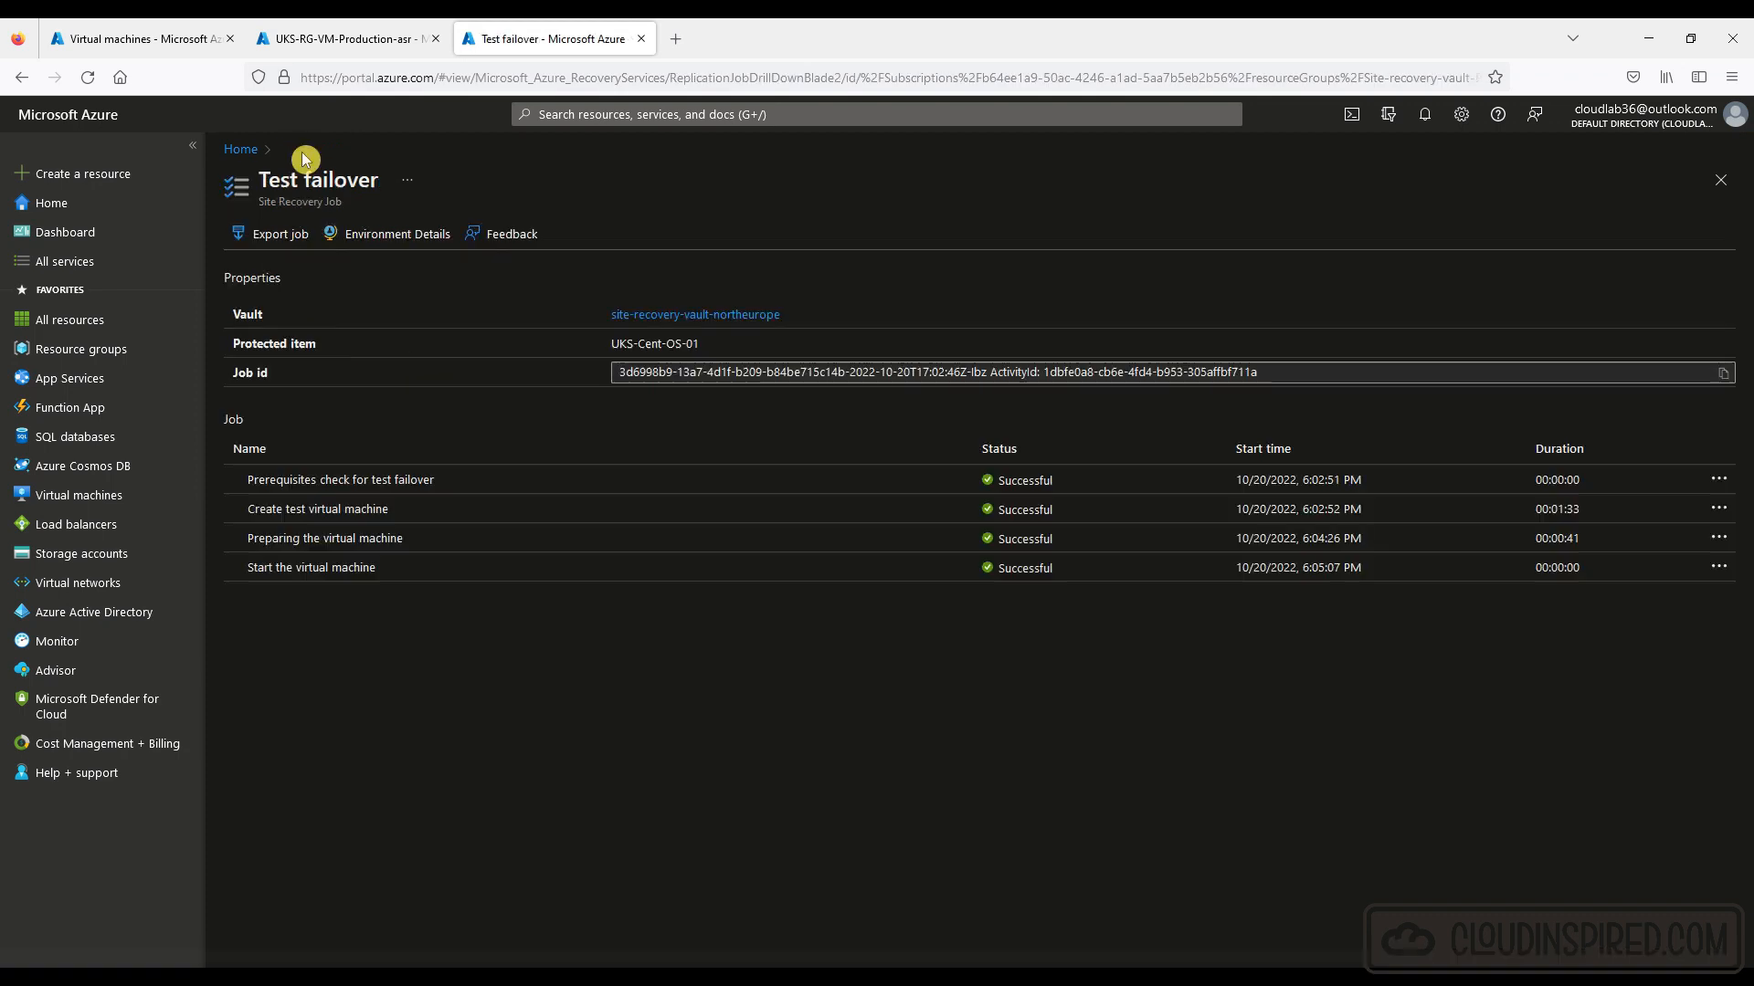
{"action": "left_click", "coordinate": [160, 39]}
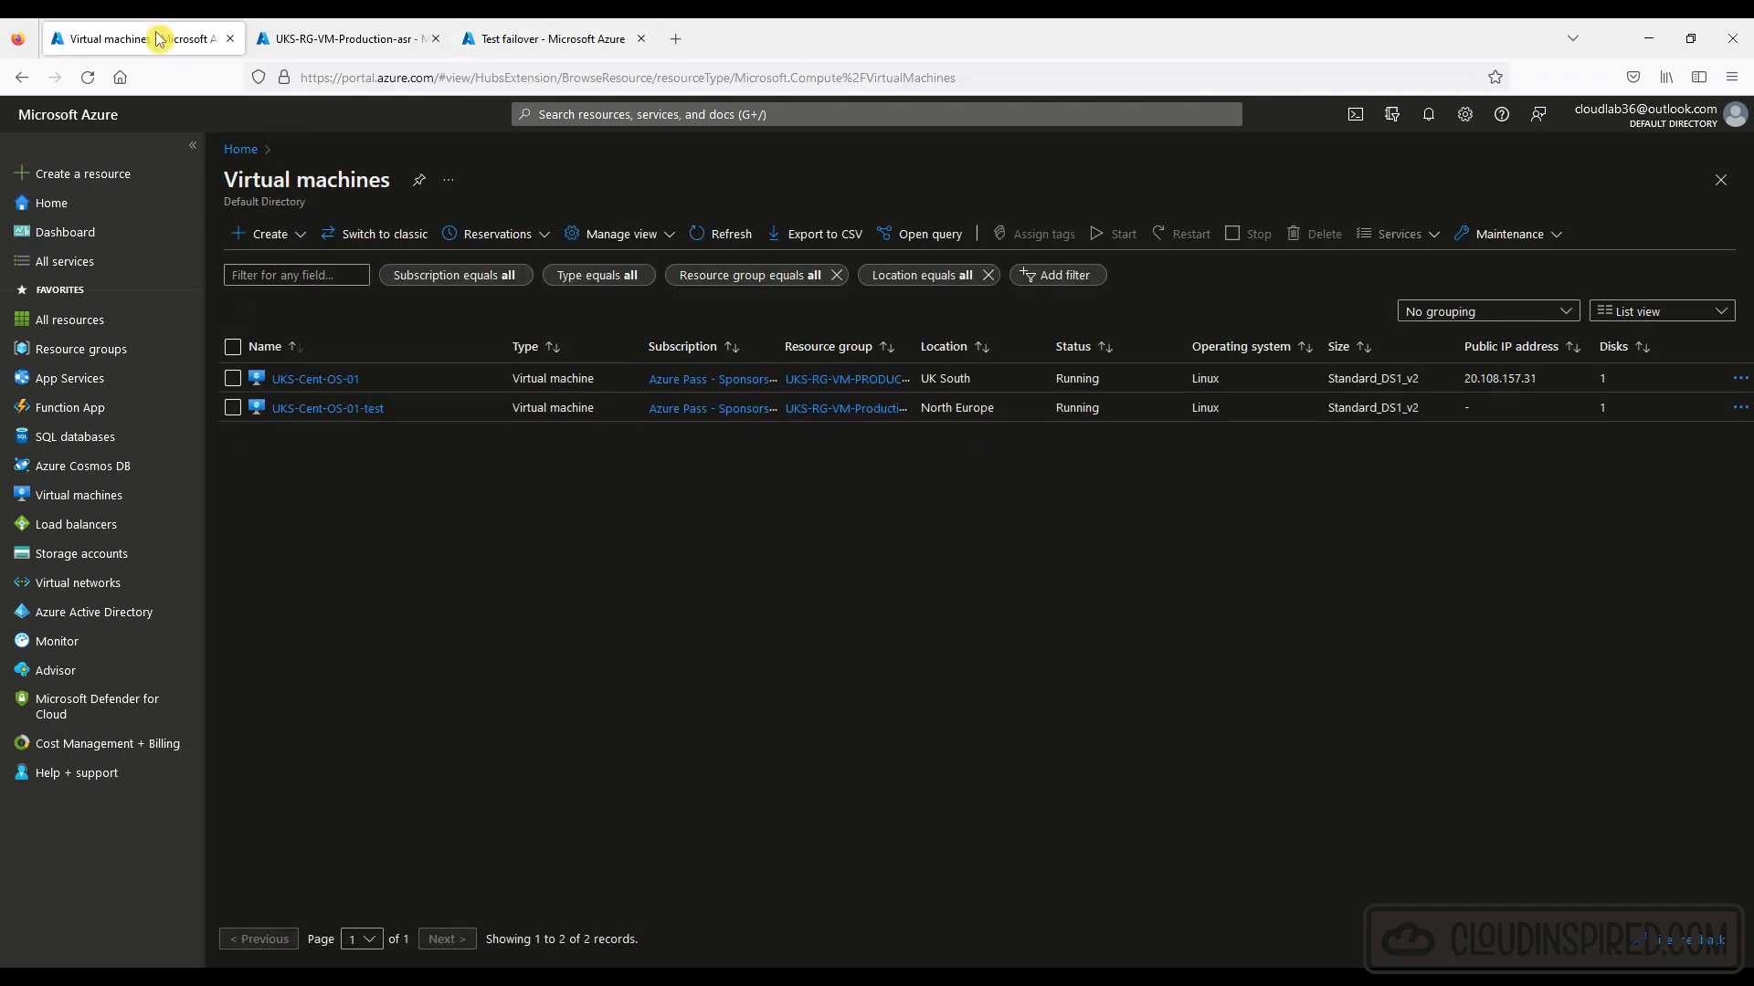
{"action": "left_click", "coordinate": [348, 411]}
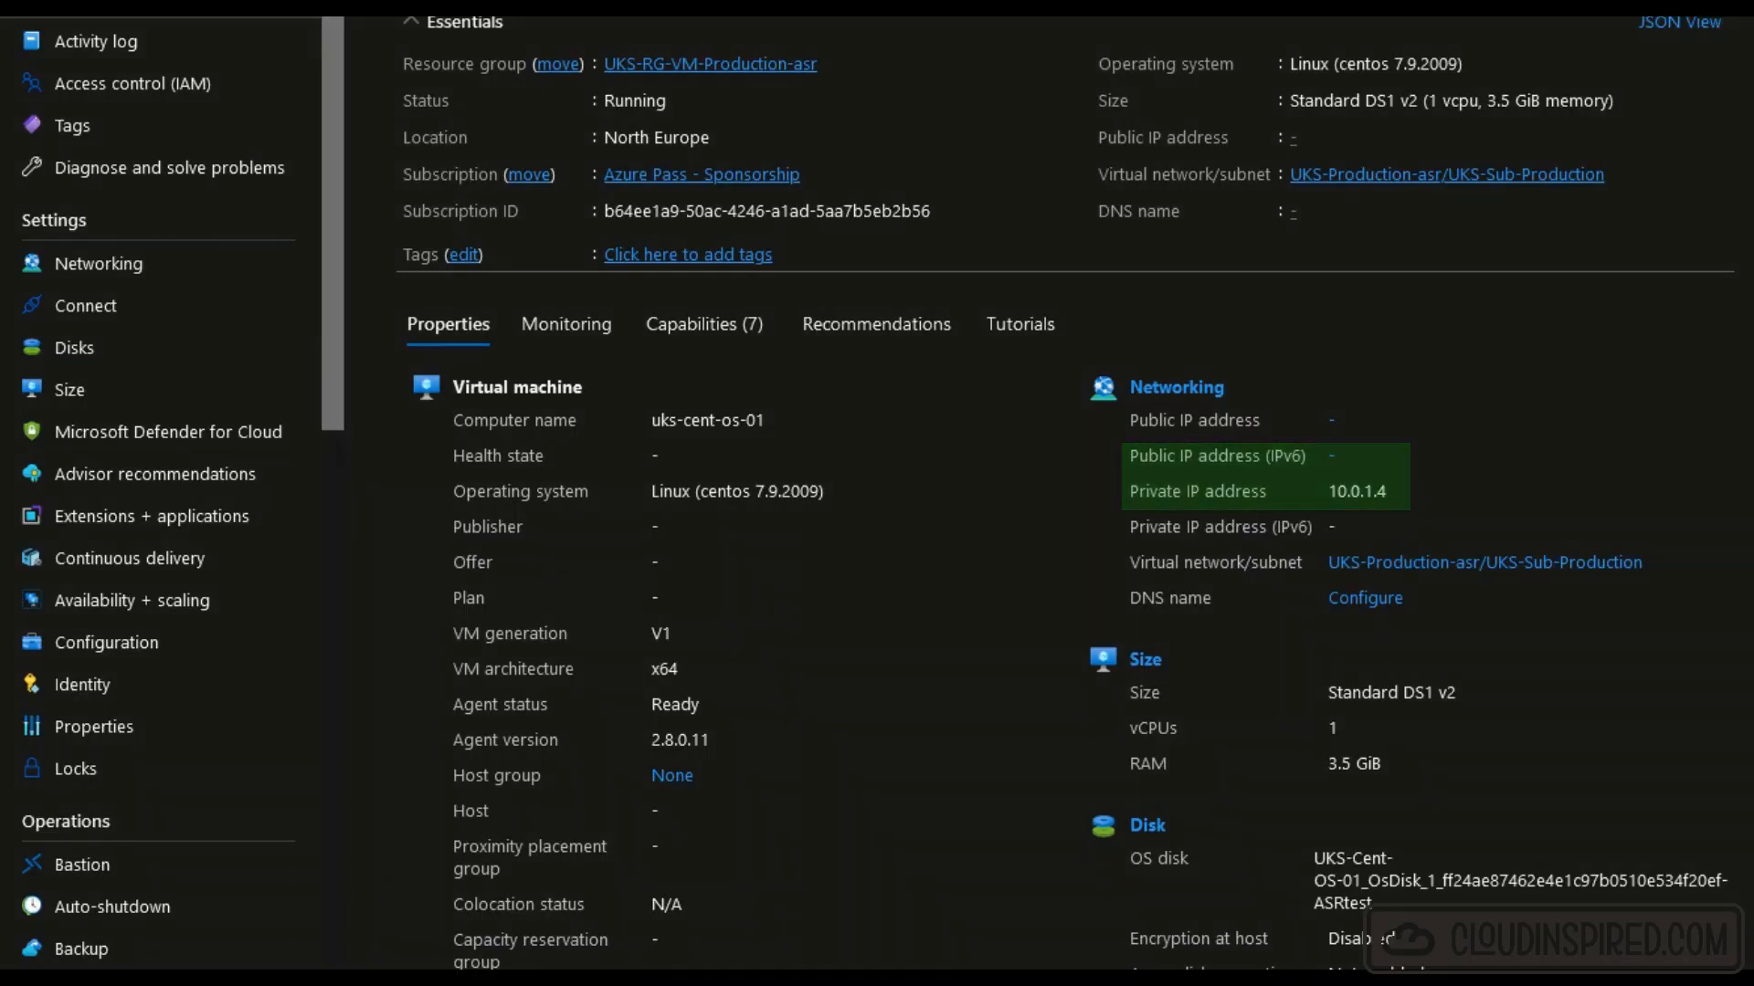
{"action": "left_click", "coordinate": [318, 337]}
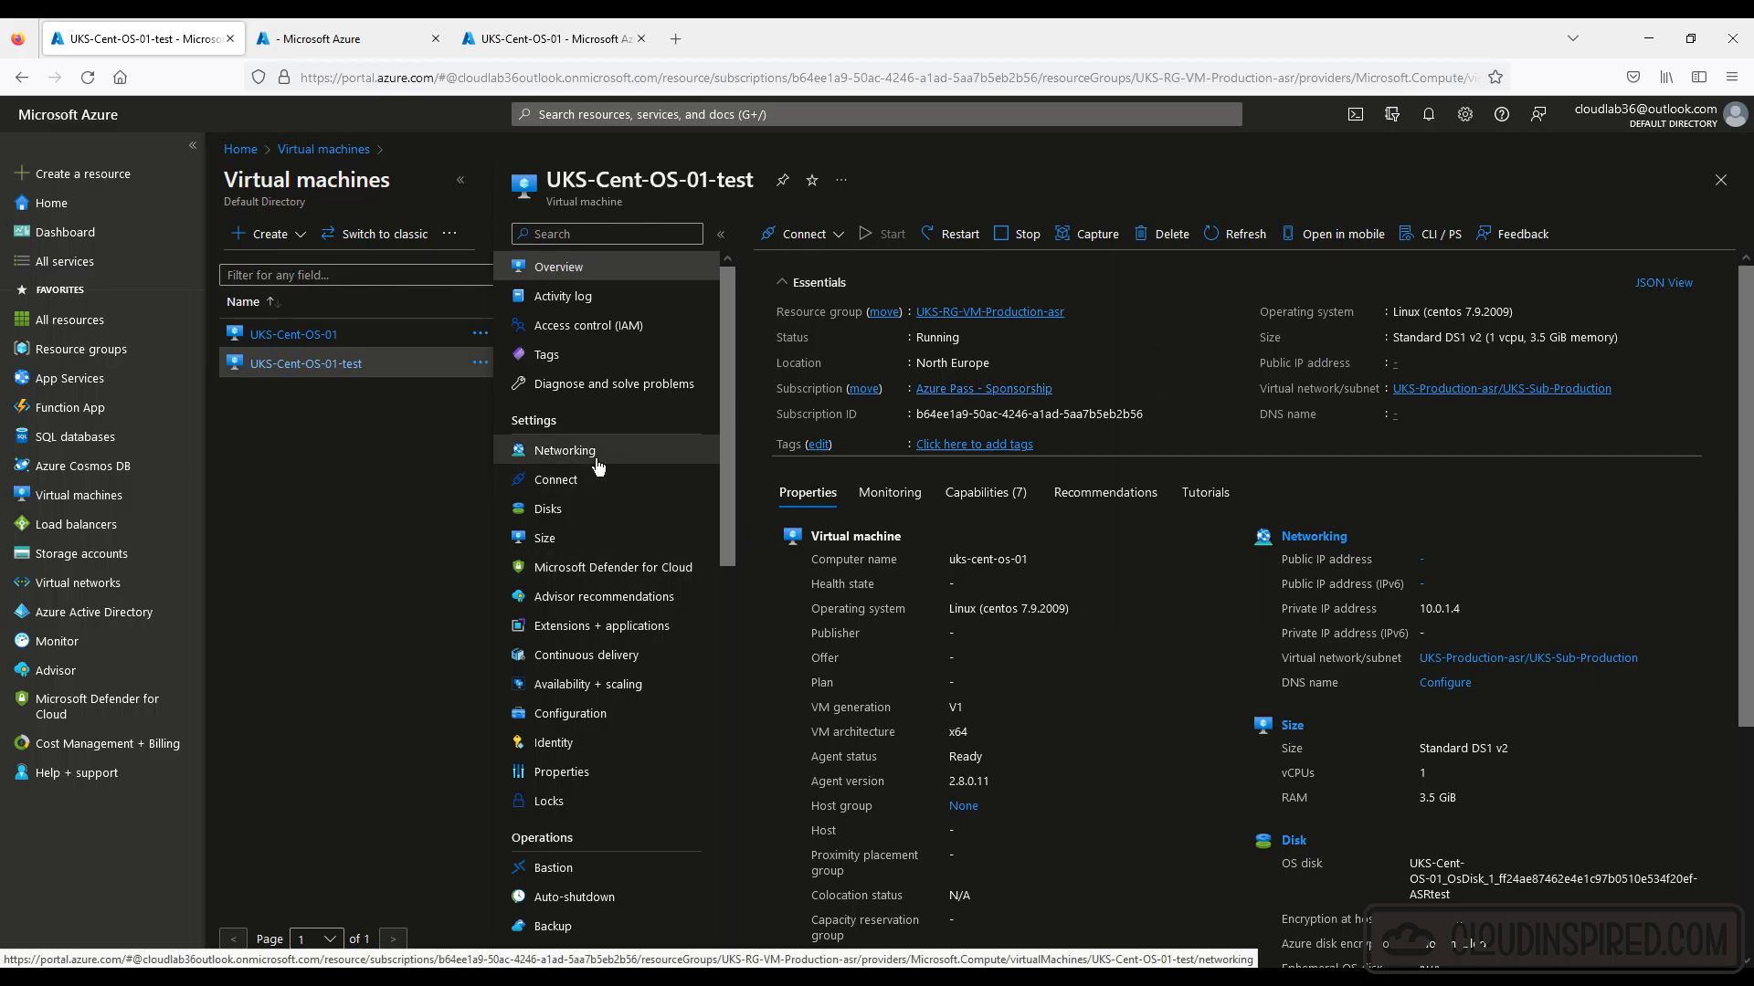
Check the networking settings of UKS-Cent-OS-01-test and open ipconfig1 of its network interface uks-cent-os-01389-test.
{"action": "left_click", "coordinate": [595, 456]}
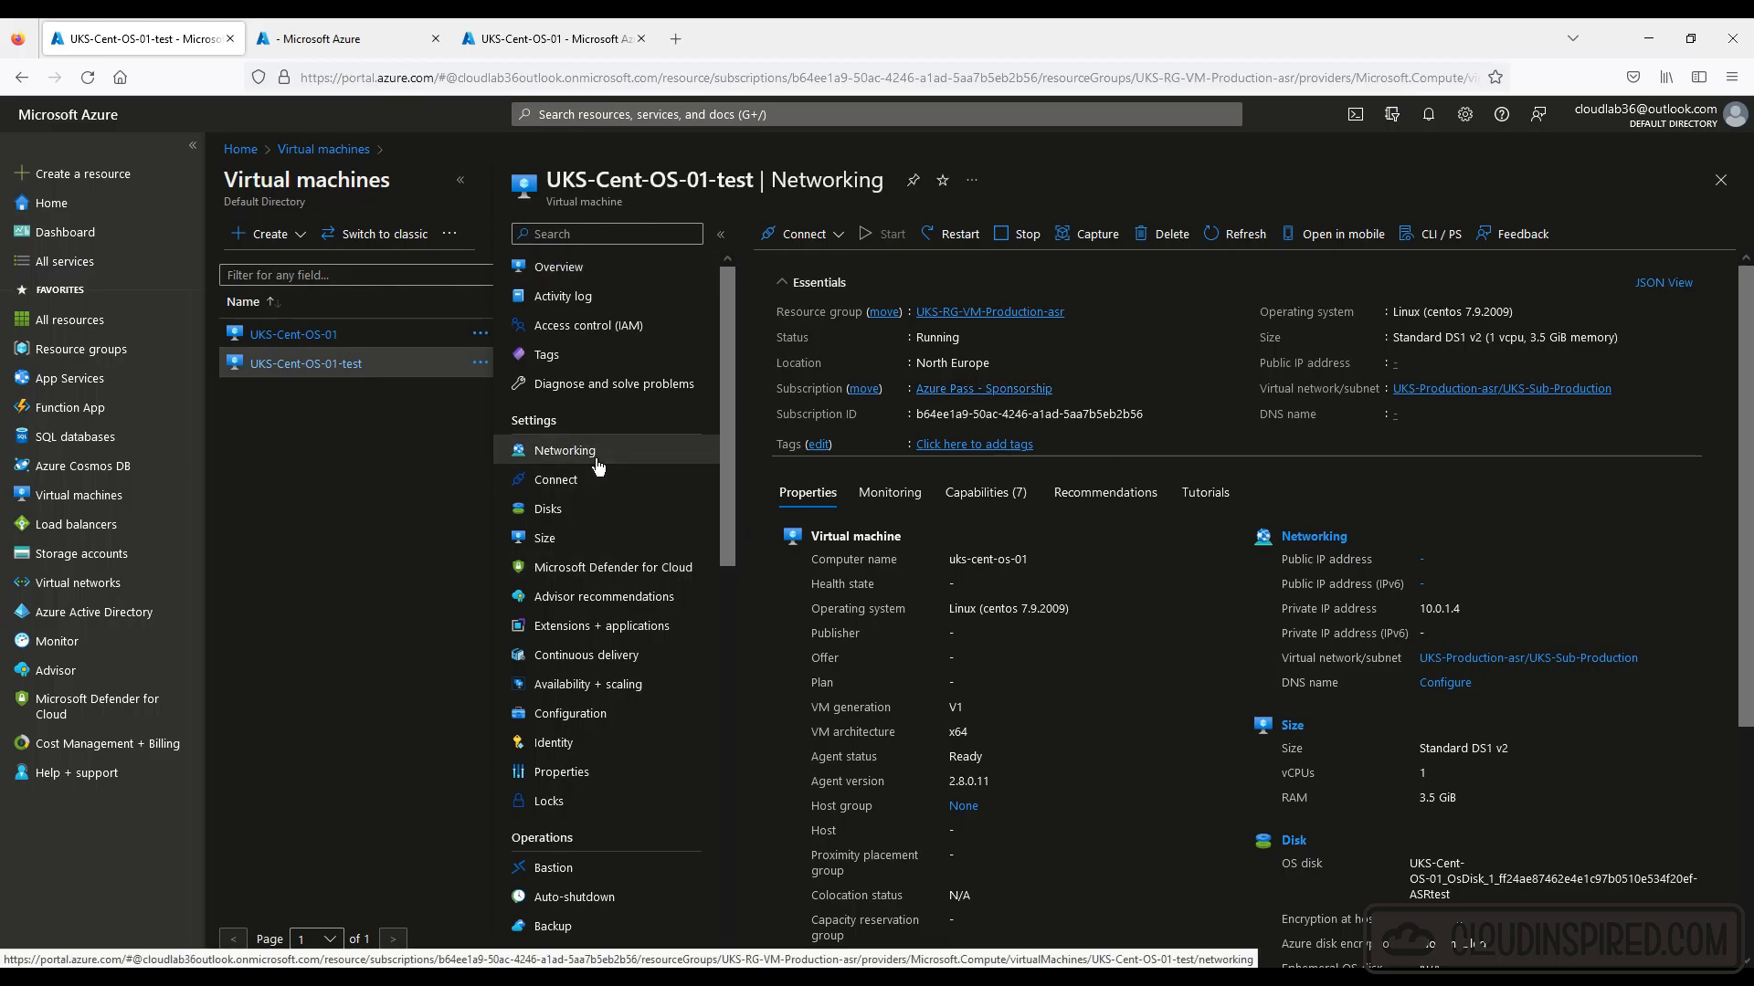
{"action": "left_click", "coordinate": [800, 506]}
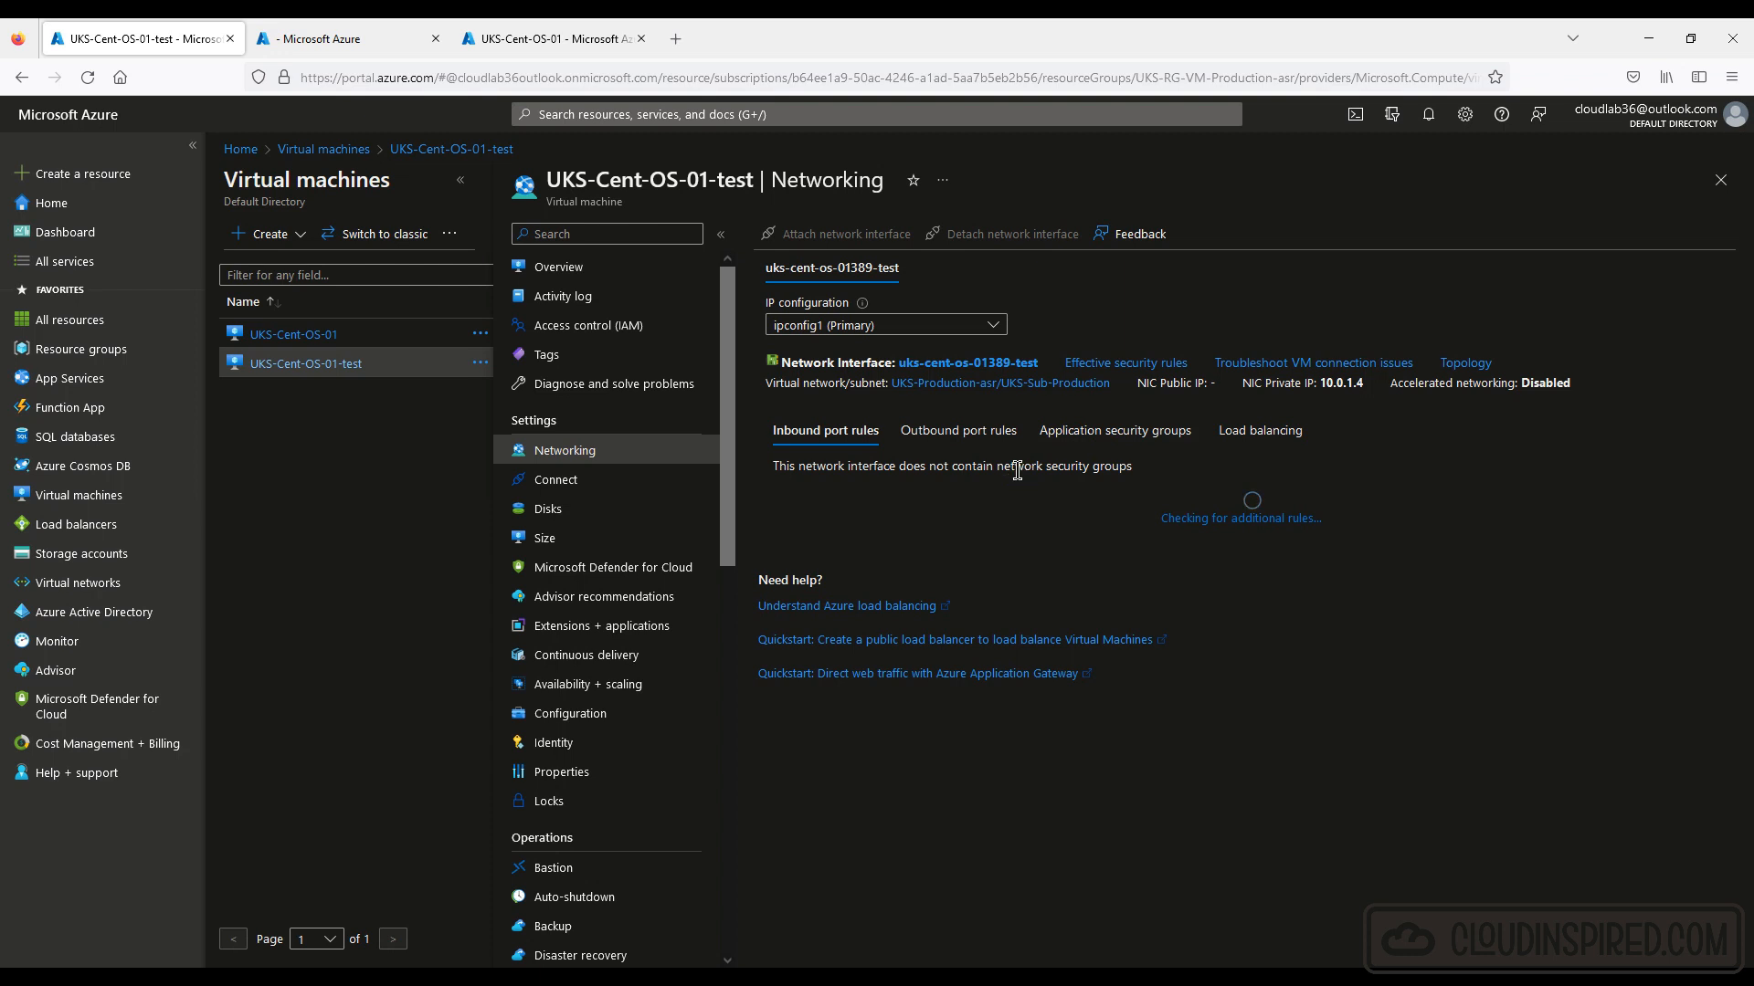
{"action": "left_click", "coordinate": [1062, 494]}
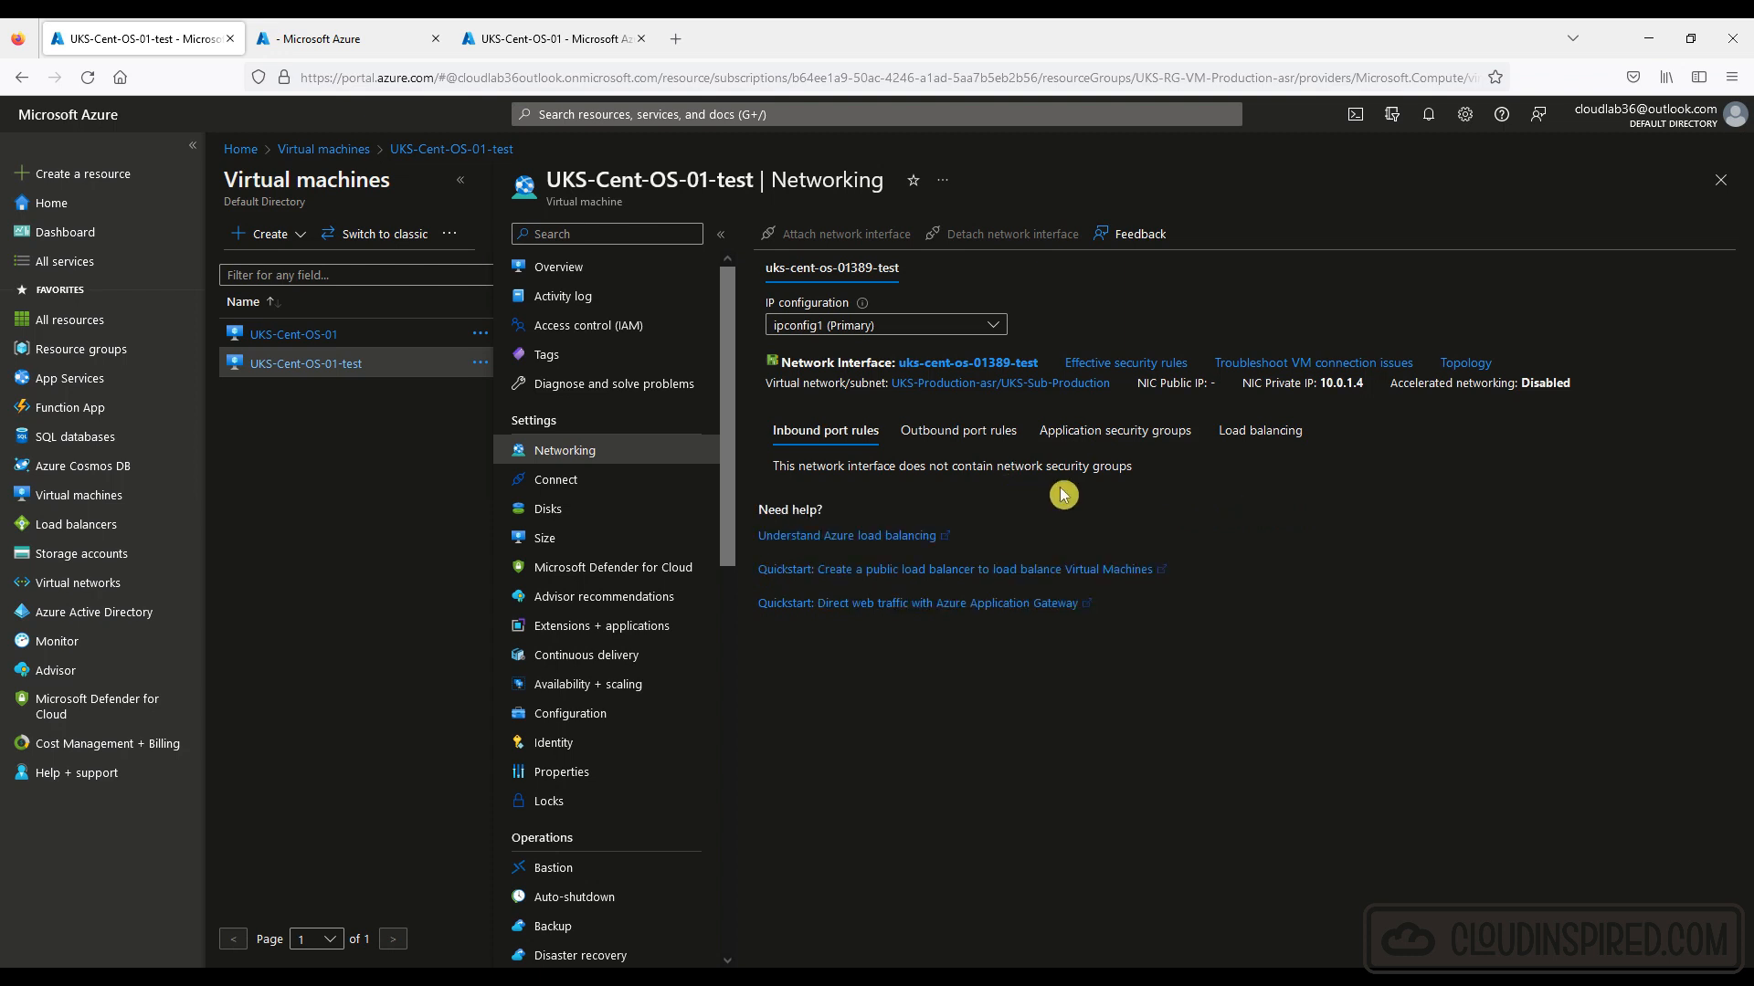
{"action": "left_click", "coordinate": [1001, 365]}
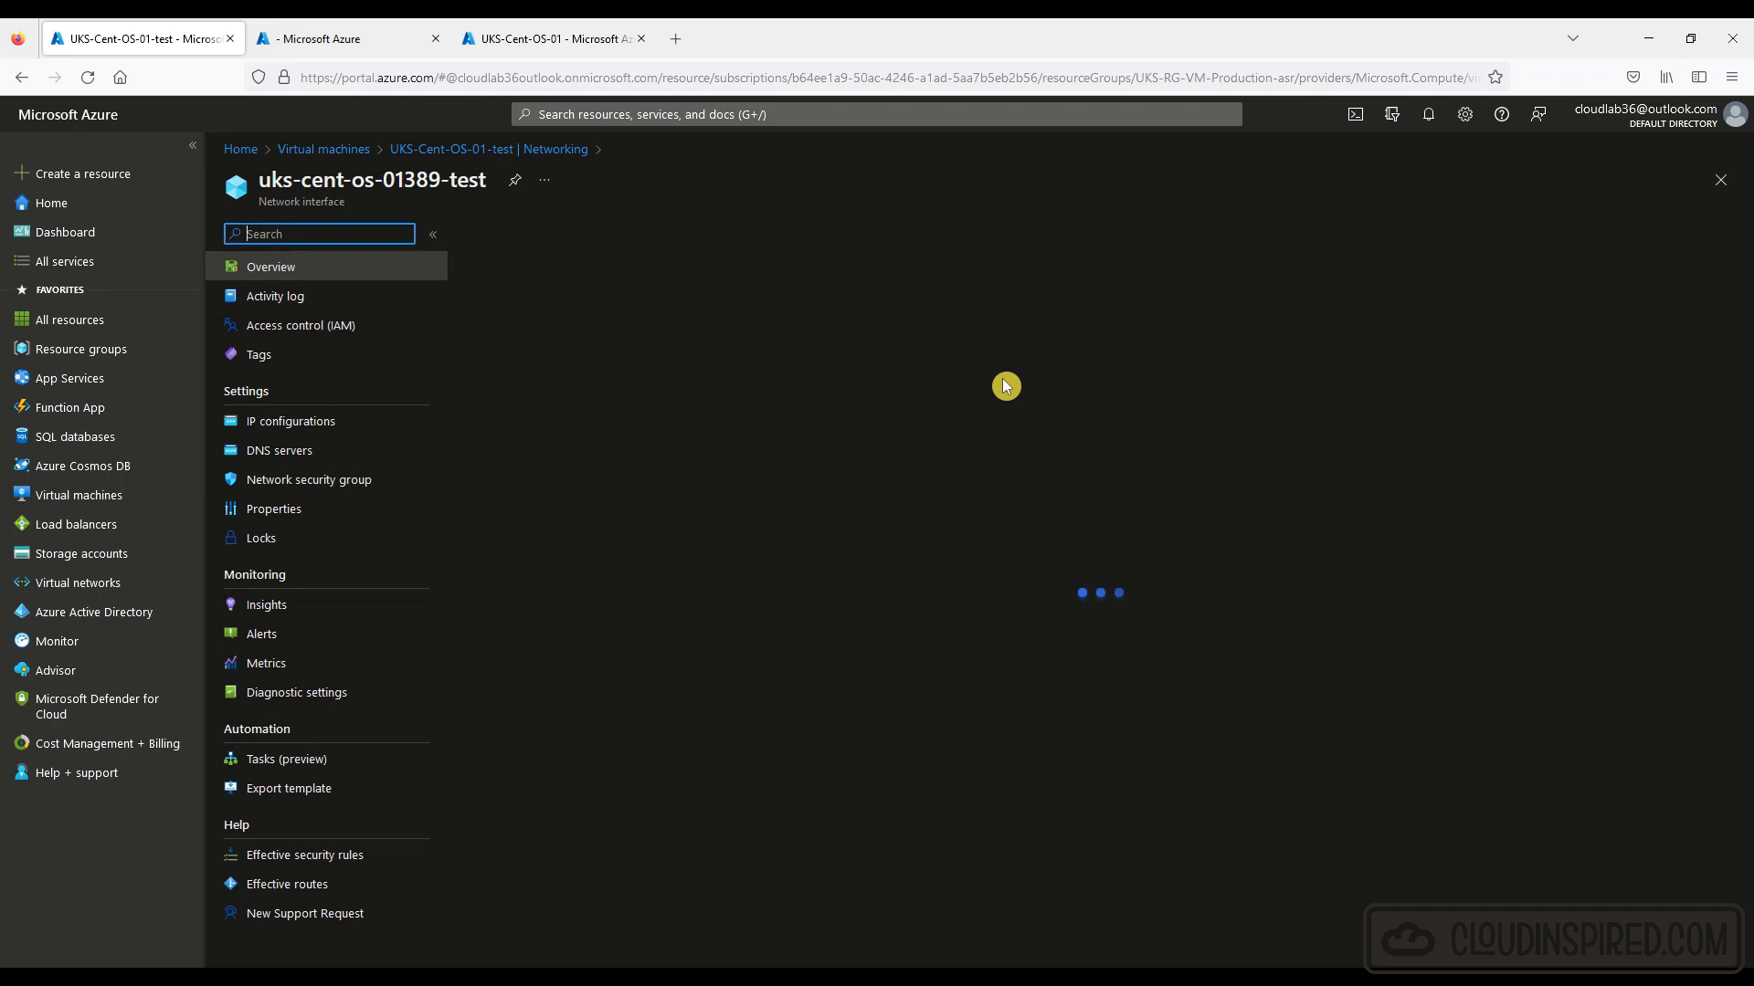
{"action": "left_click", "coordinate": [348, 423]}
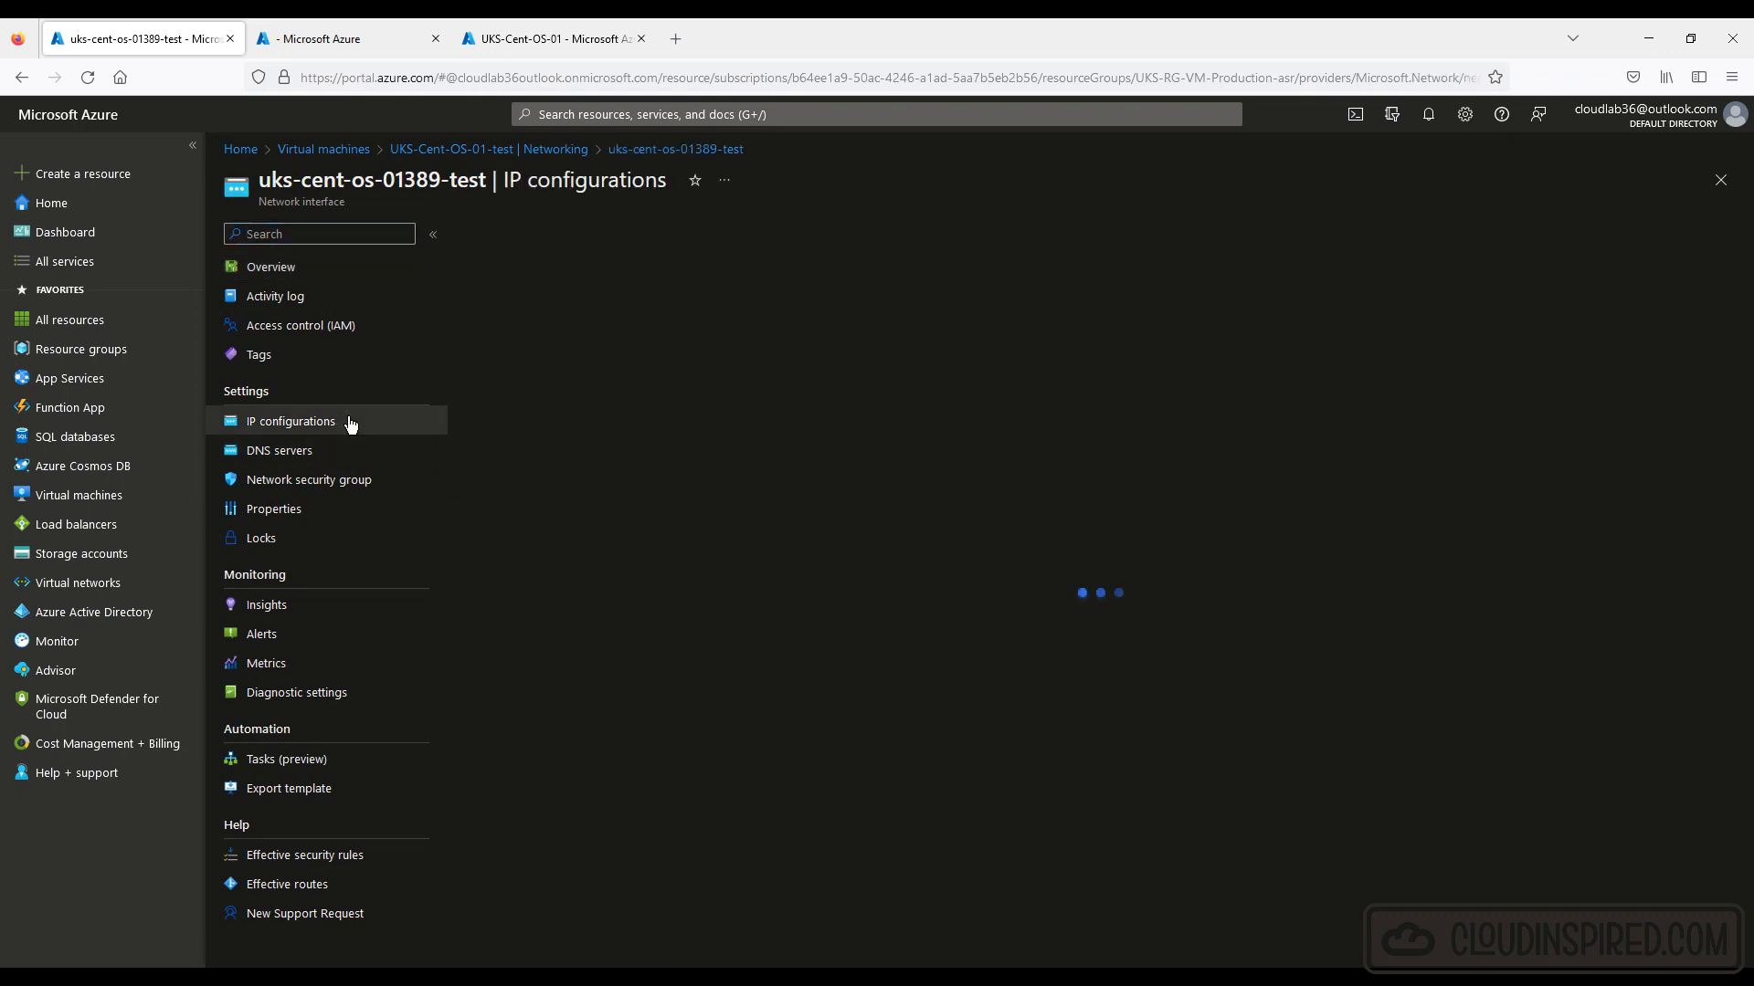
{"action": "left_click", "coordinate": [510, 498]}
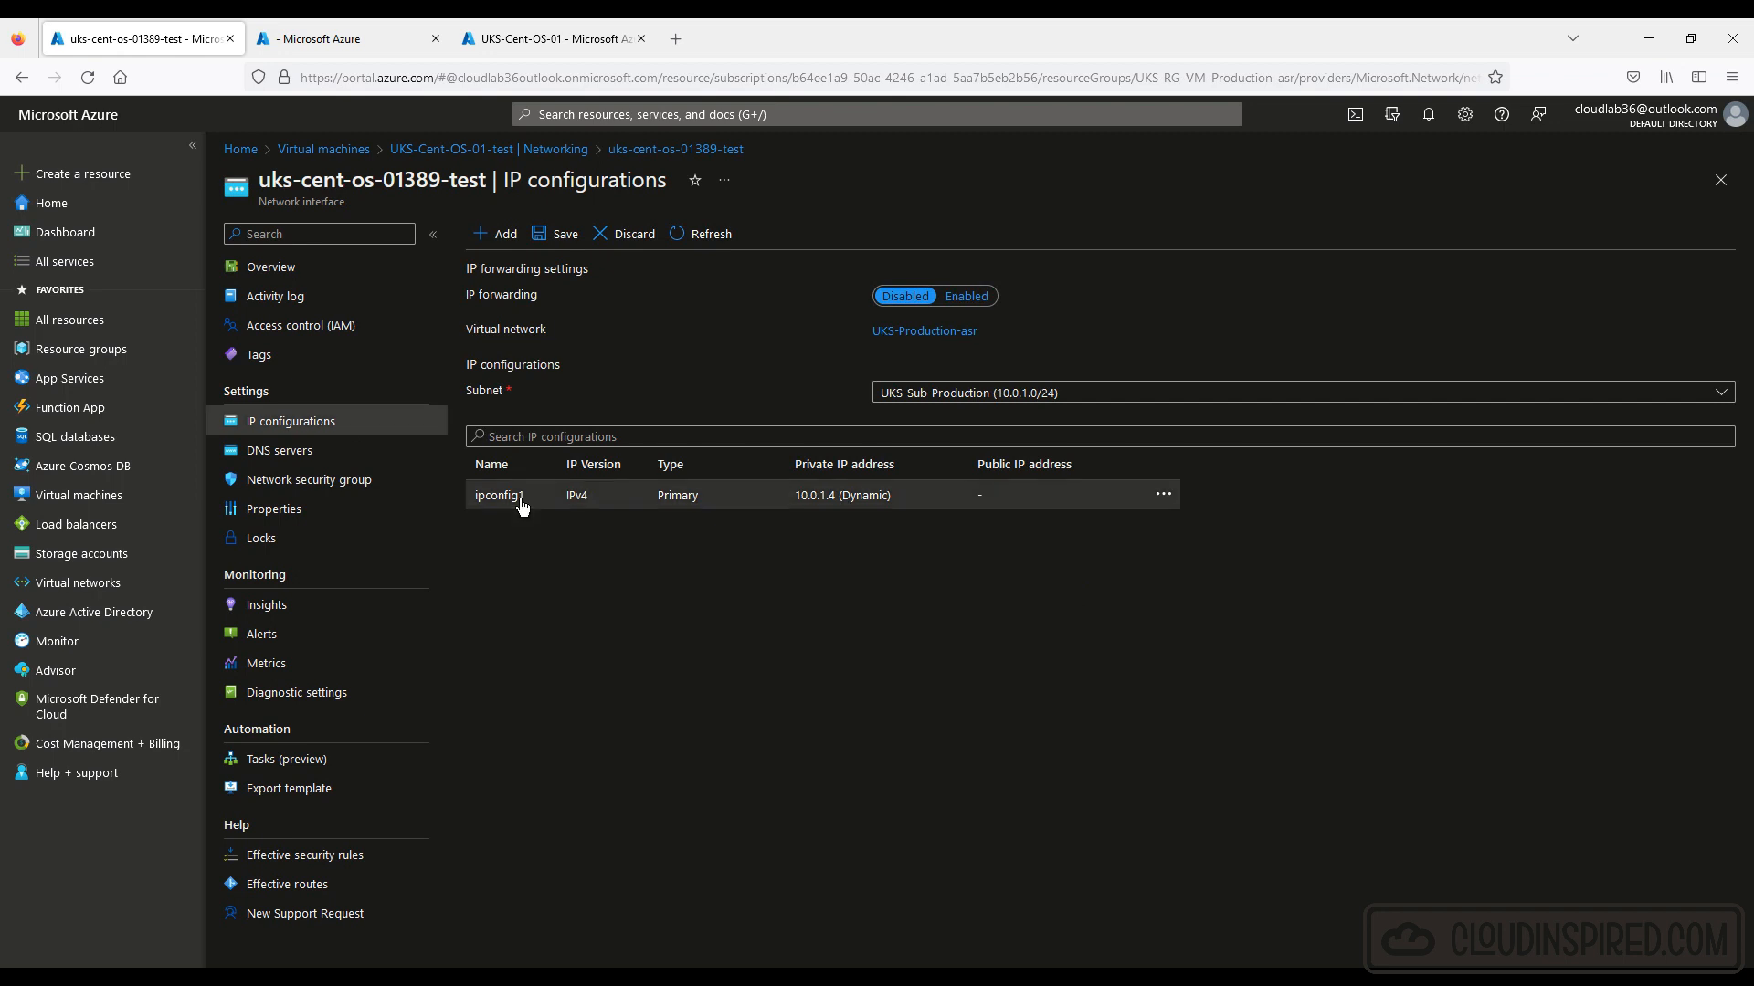
Associate ipconfig1 with a new Basic, dynamic public IP address named uks-cent-os-test, and save the configuration.
{"action": "left_click", "coordinate": [341, 324]}
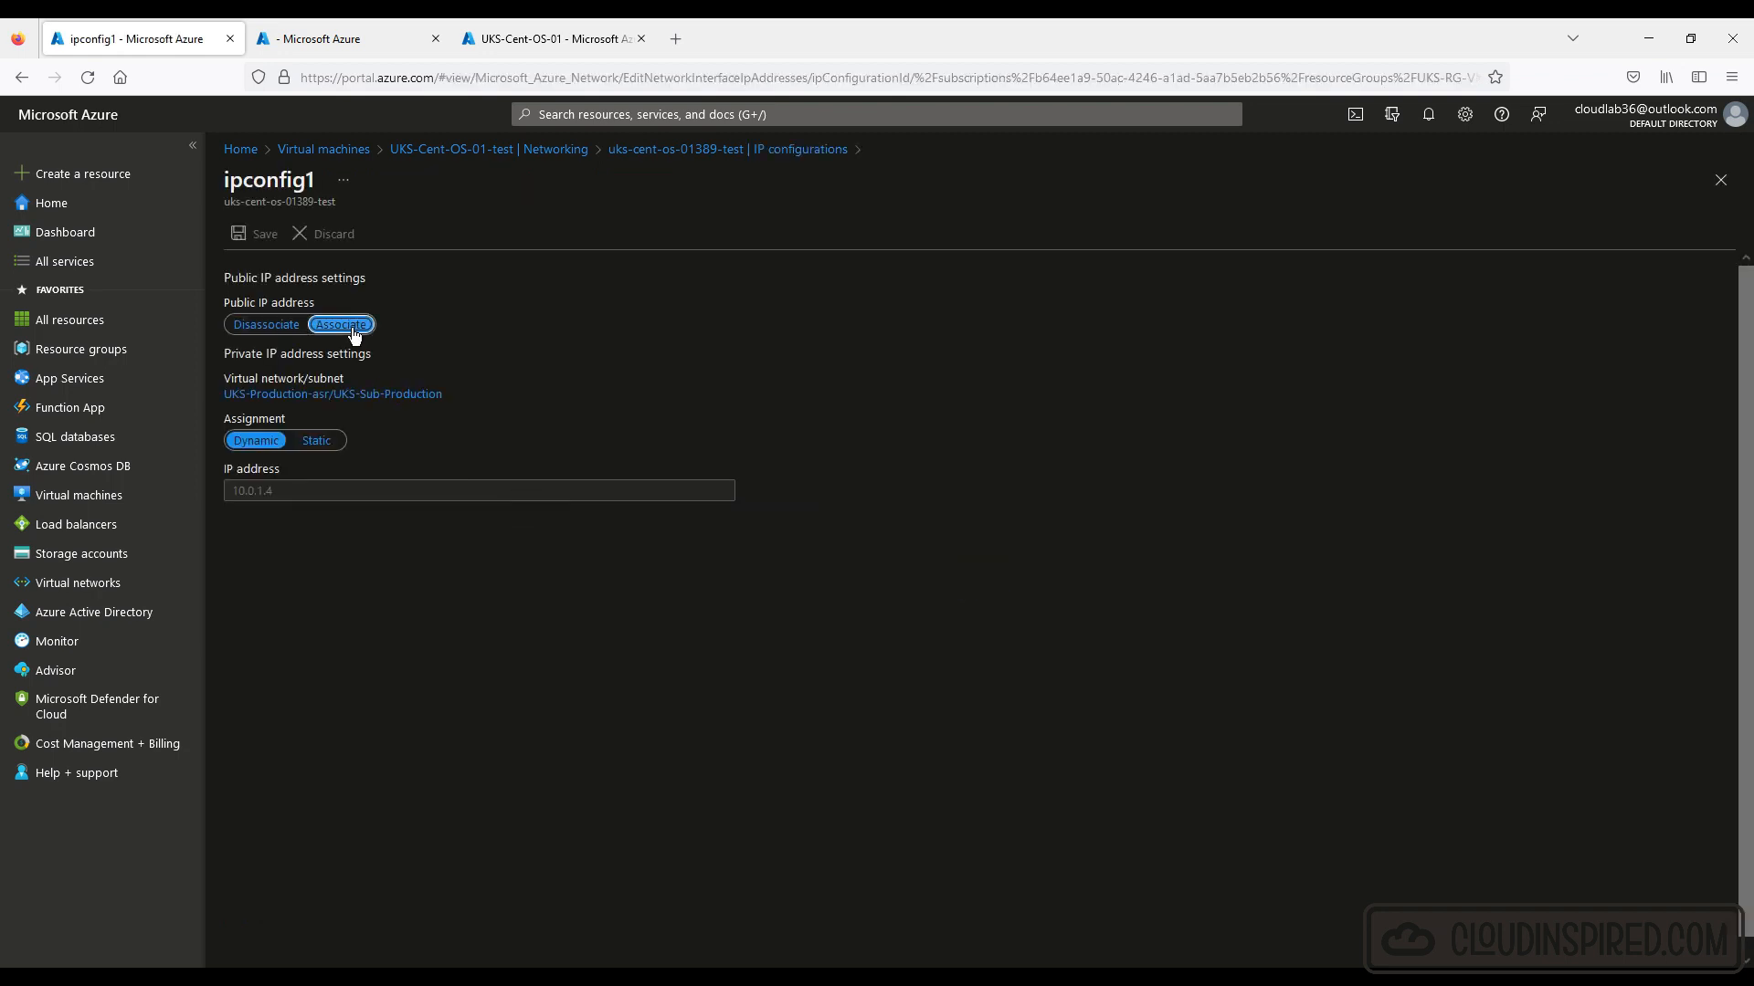
{"action": "left_click", "coordinate": [377, 375]}
{"action": "left_click", "coordinate": [377, 375]}
{"action": "left_click", "coordinate": [275, 396]}
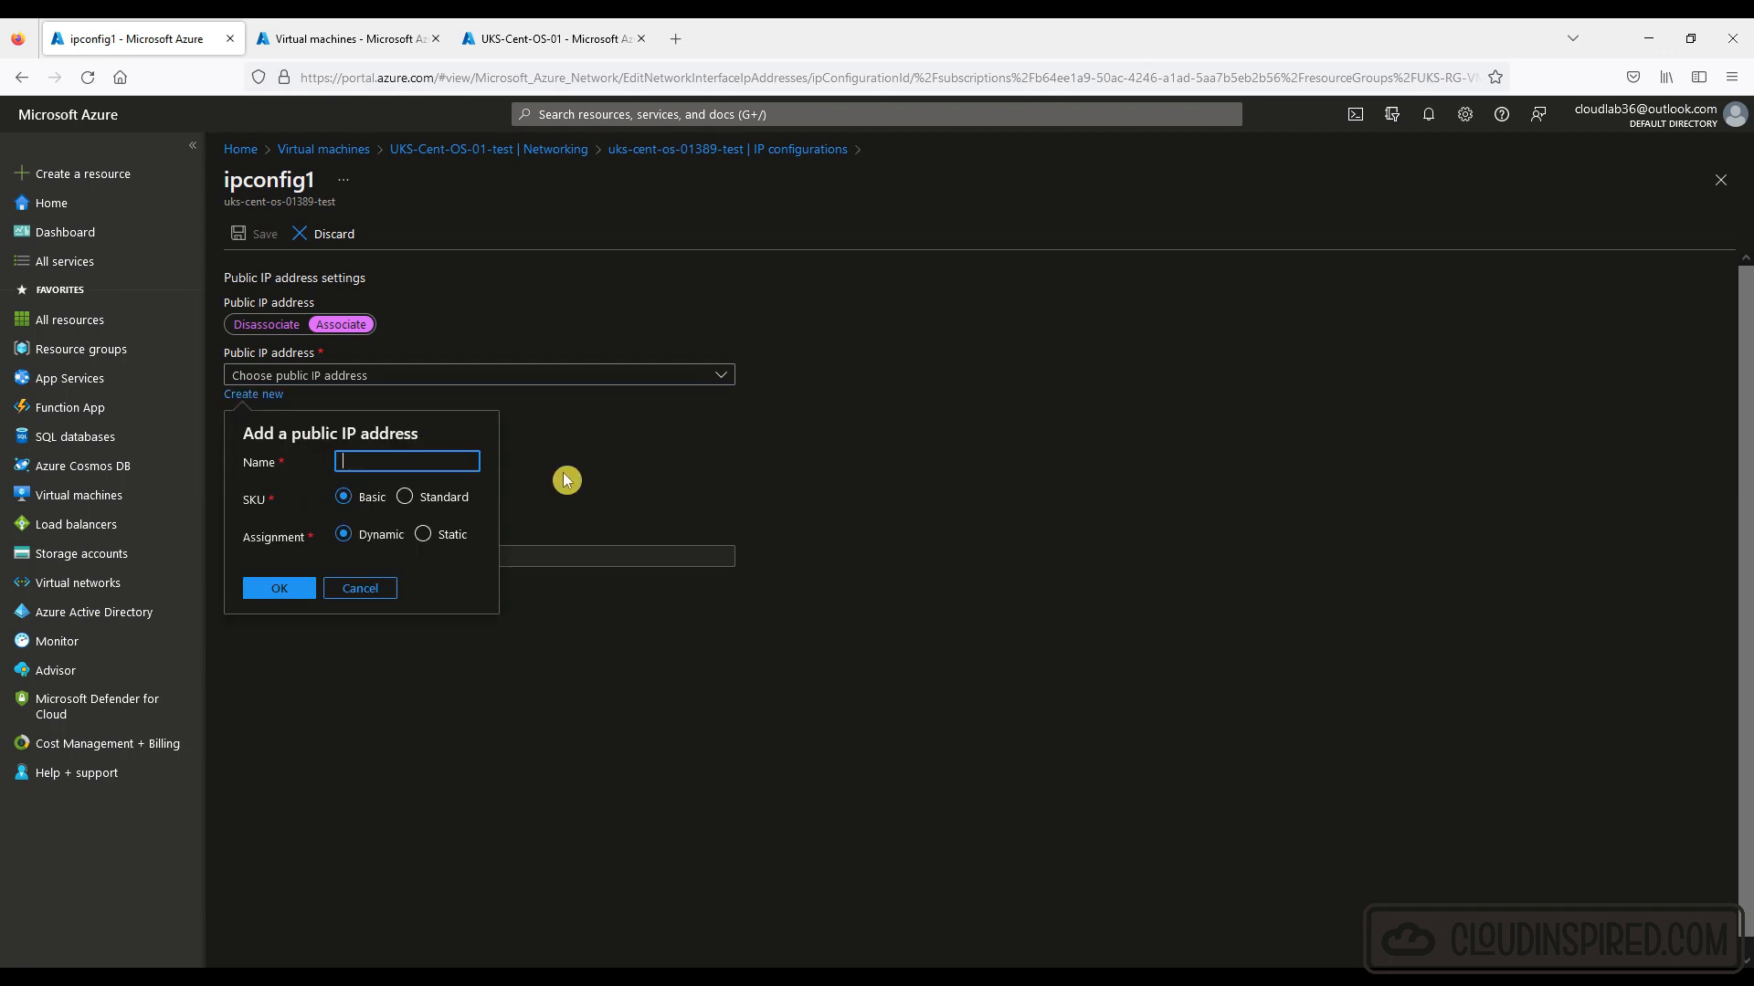
{"action": "type", "text": "uks-cent-os"}
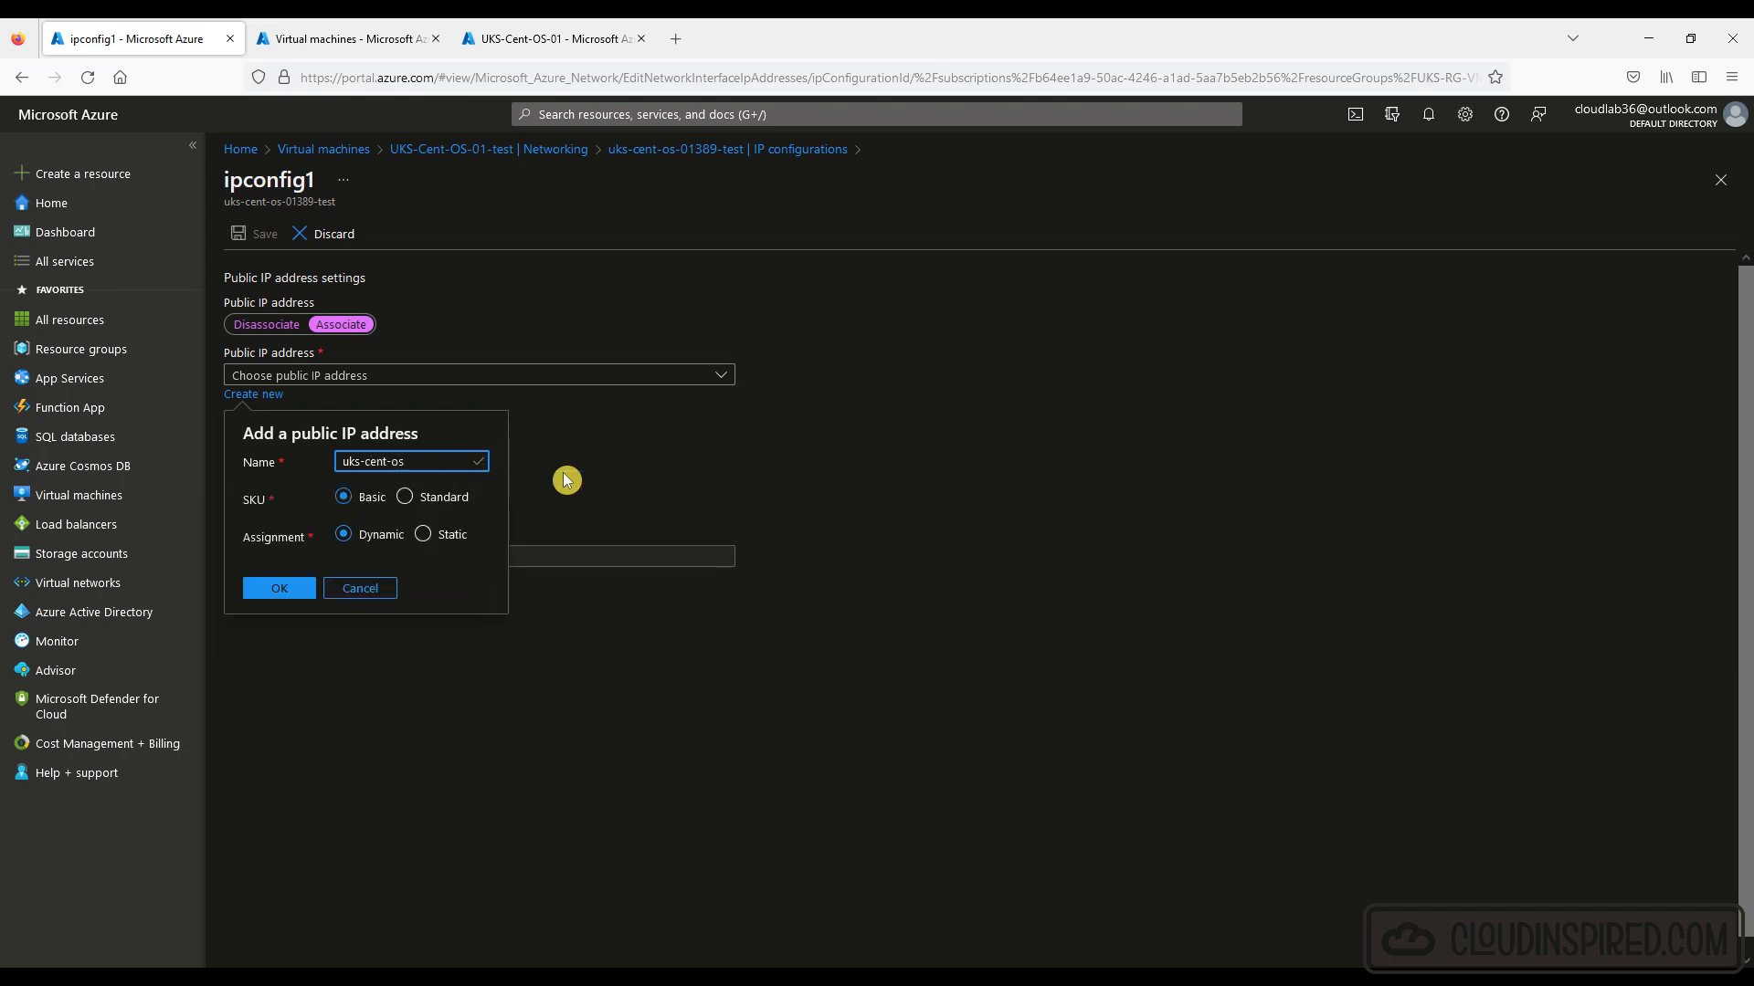
{"action": "type", "text": "-test"}
{"action": "left_click", "coordinate": [283, 592]}
{"action": "left_click", "coordinate": [257, 235]}
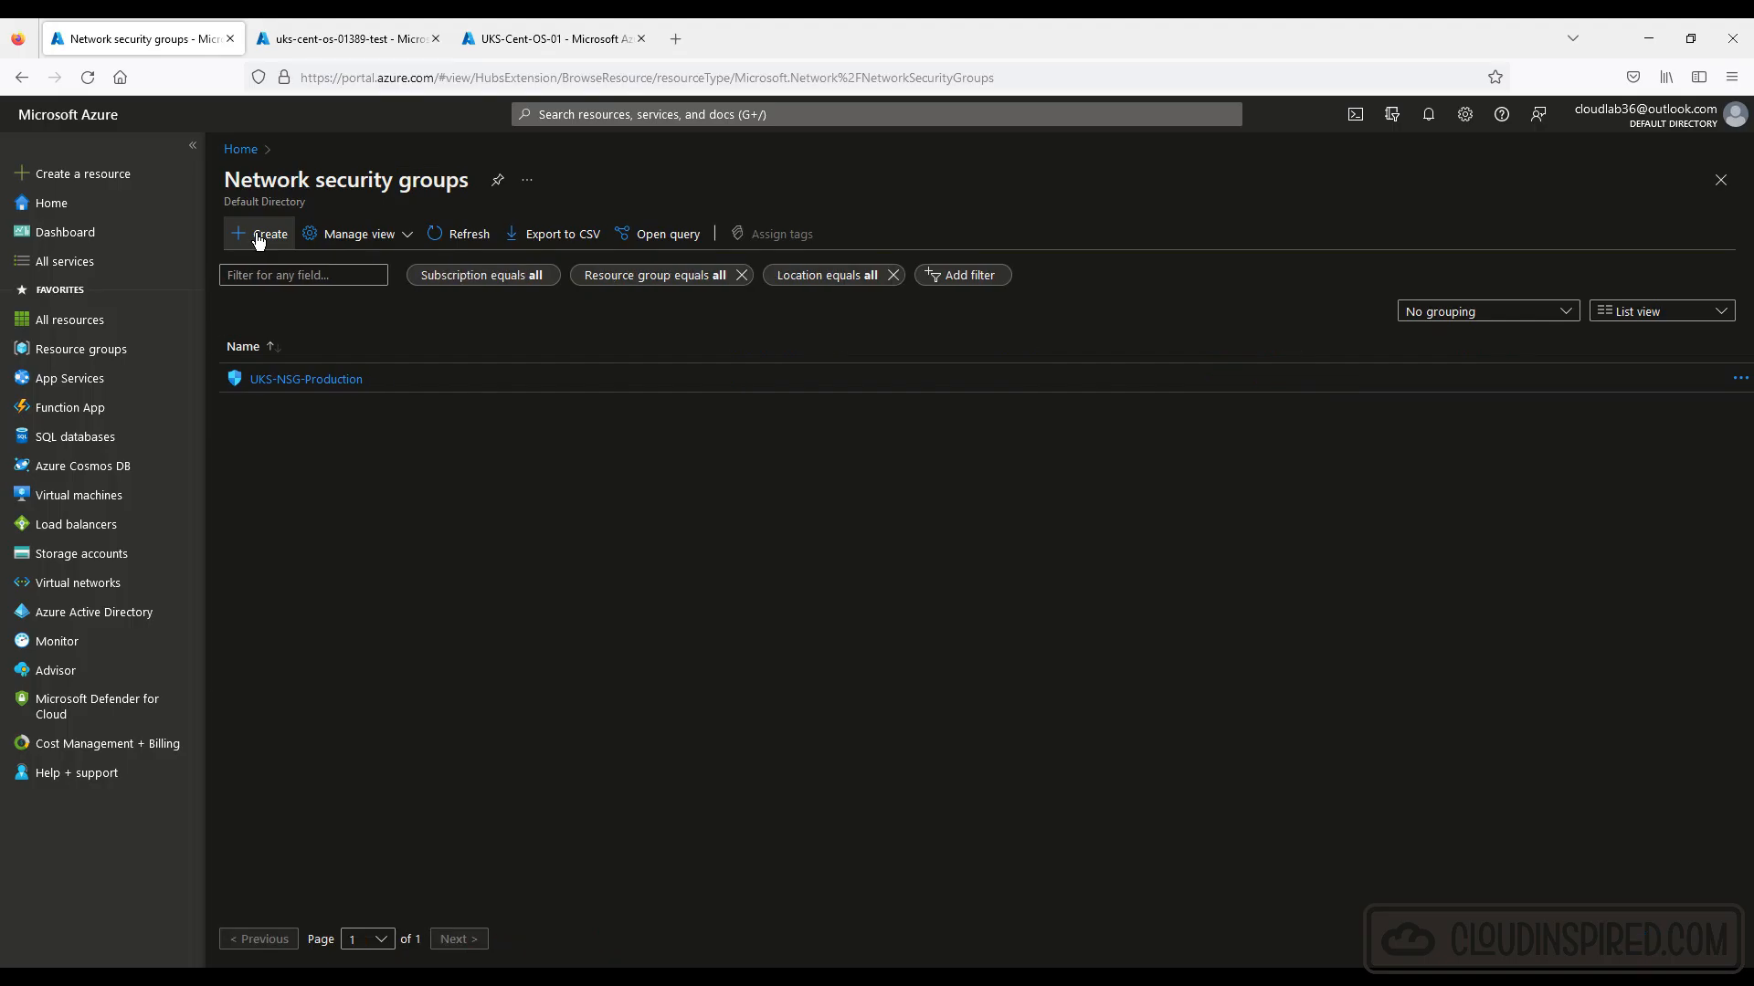
Create a network security group named NSG-Test in resource group UKS-RG-VM-Production-asr, region North Europe.
{"action": "left_click", "coordinate": [247, 231]}
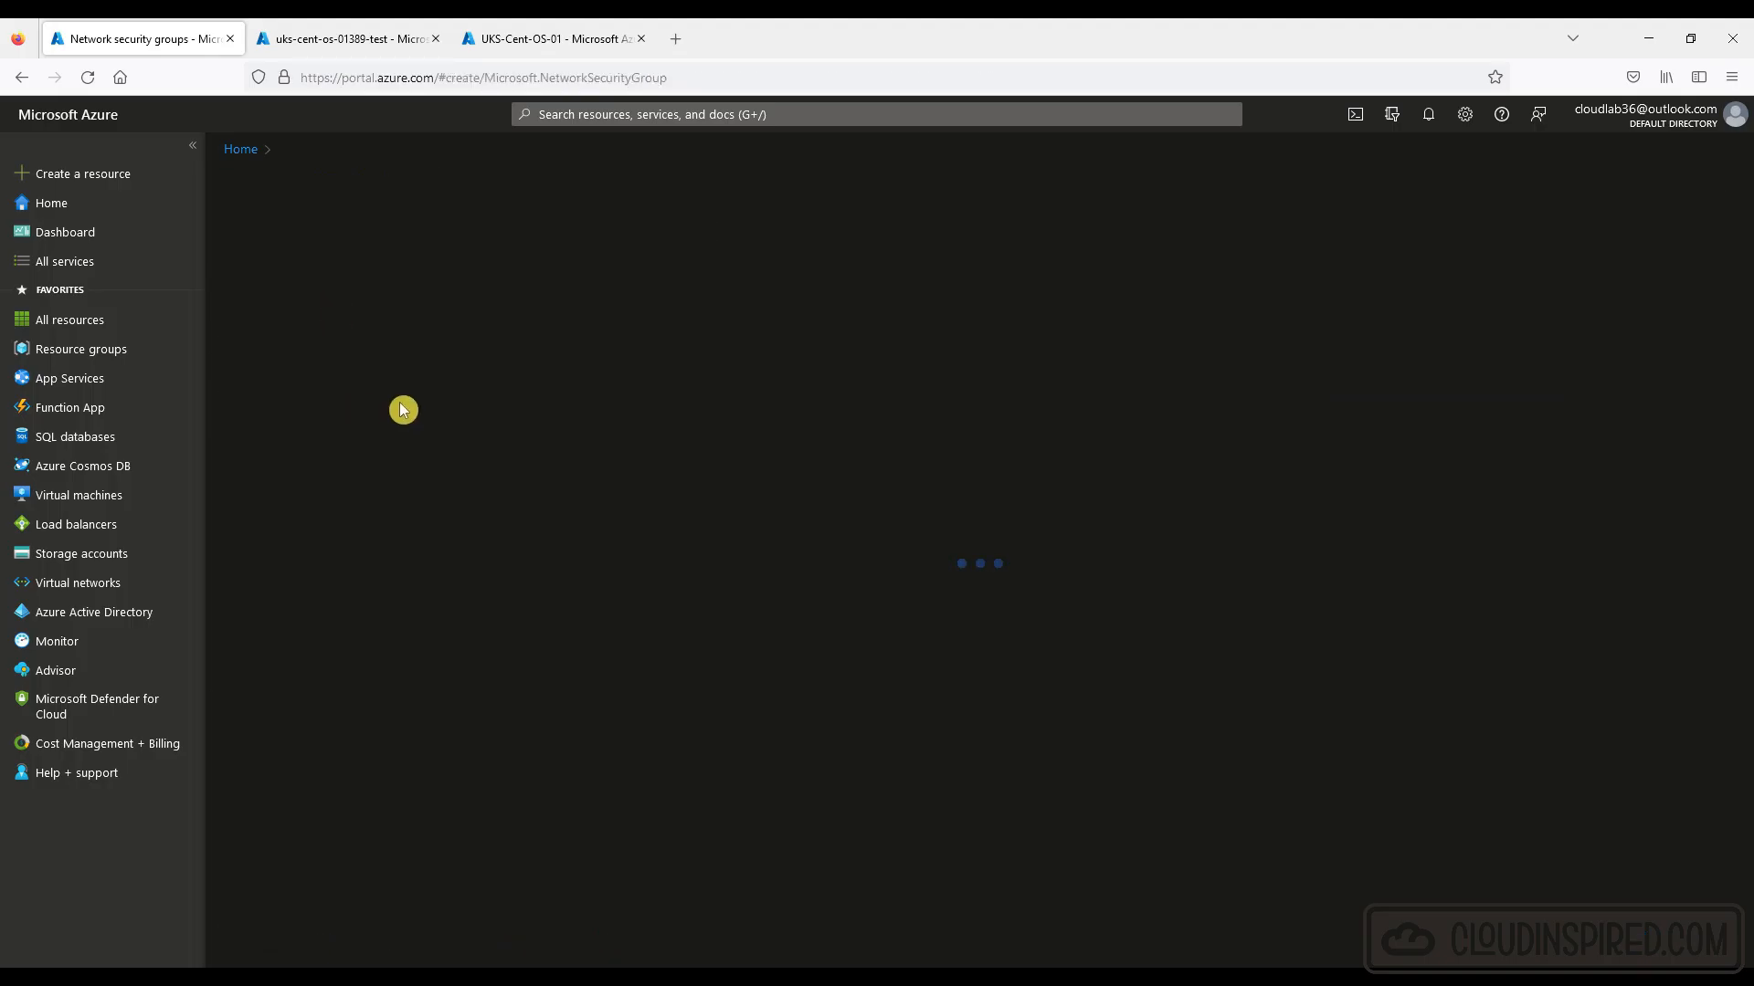
{"action": "left_click", "coordinate": [540, 354]}
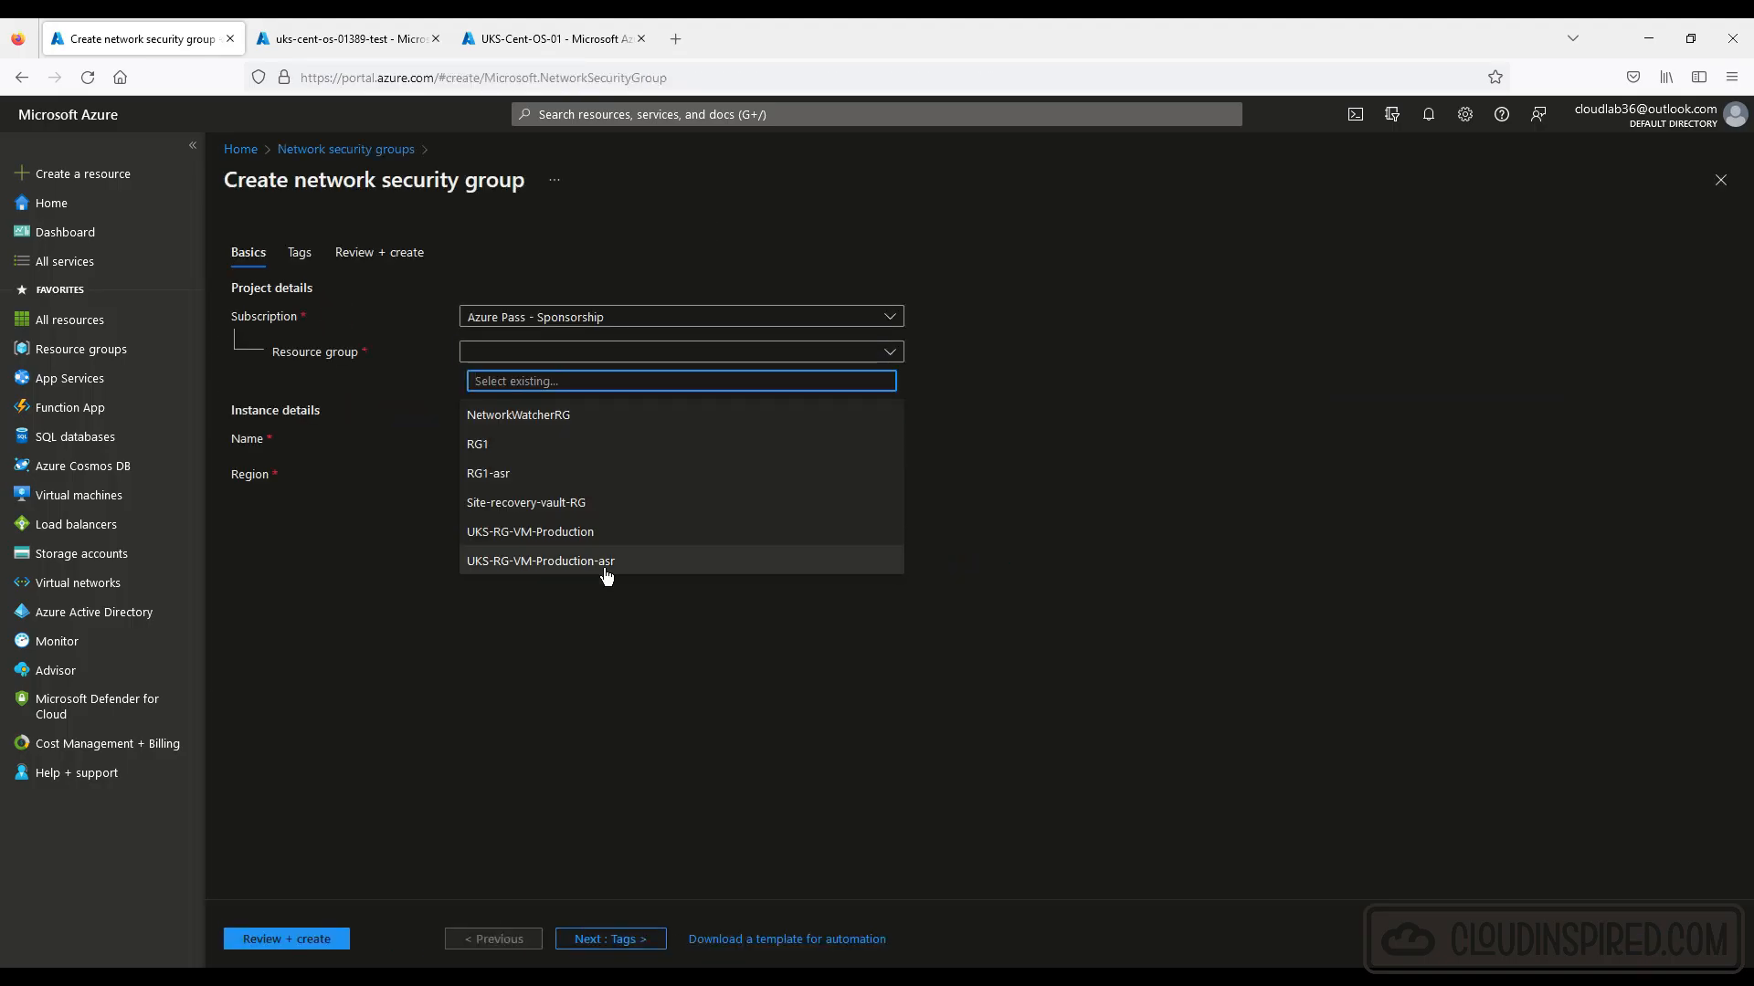
{"action": "left_click", "coordinate": [606, 561]}
{"action": "left_click", "coordinate": [557, 437]}
{"action": "type", "text": "NSG-"}
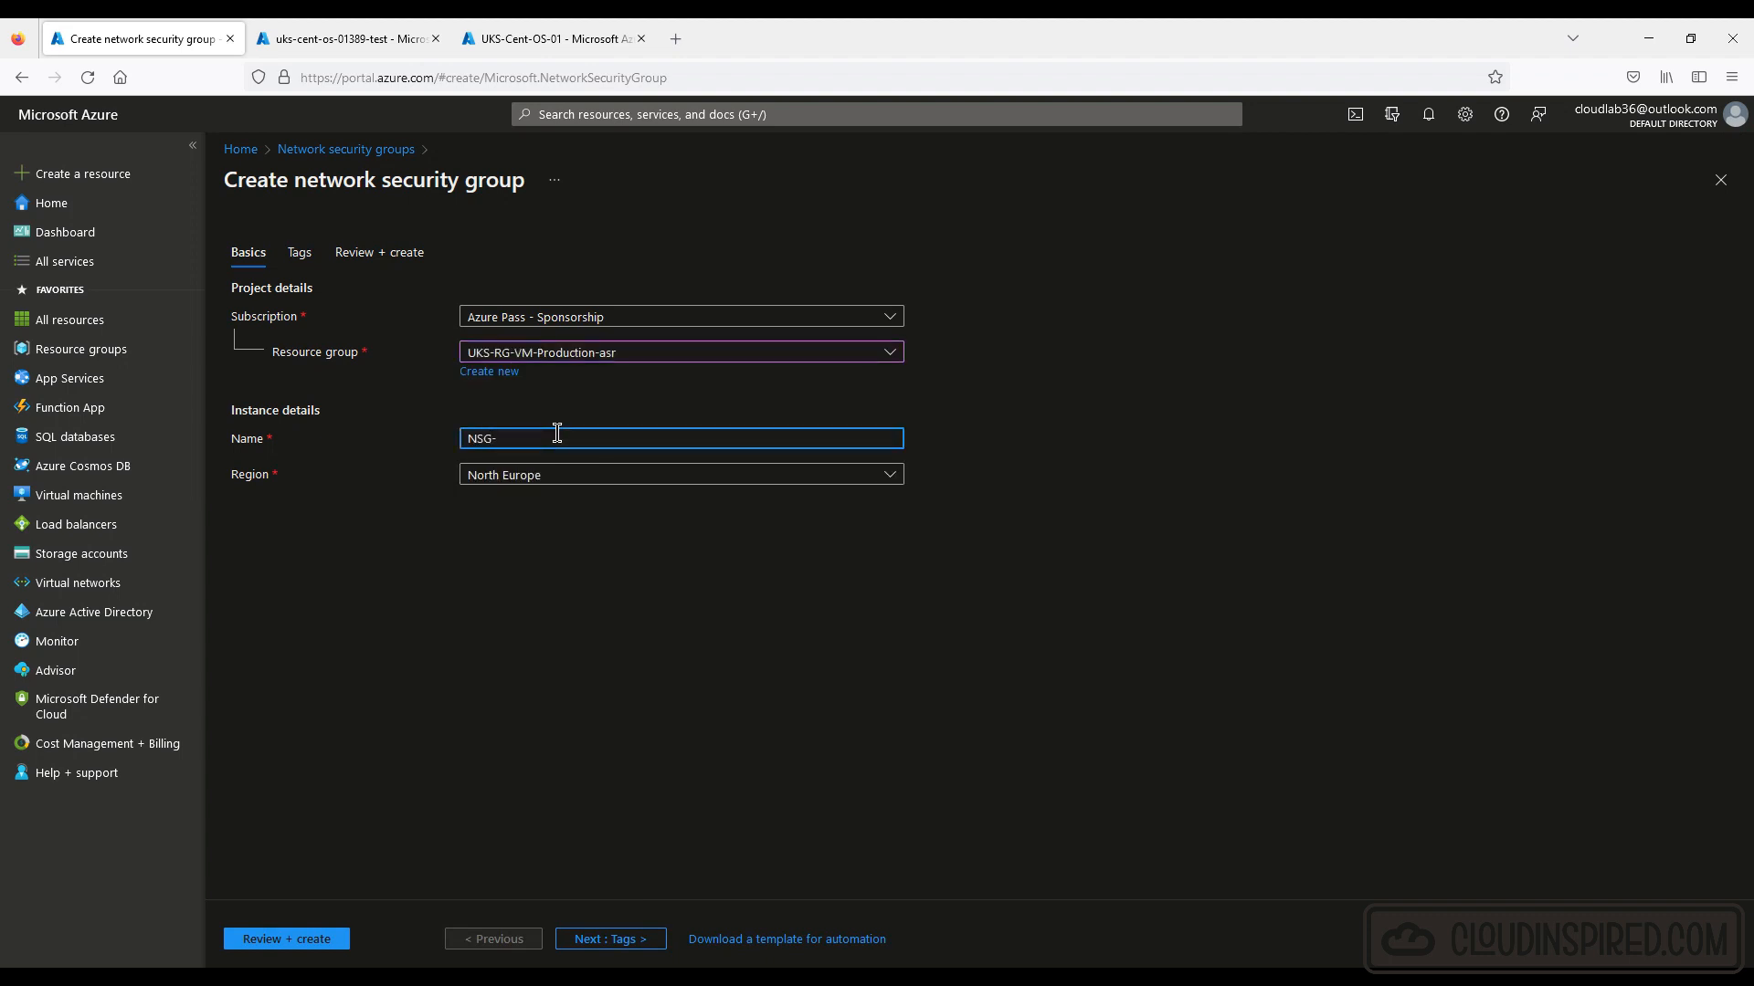
{"action": "type", "text": "Test"}
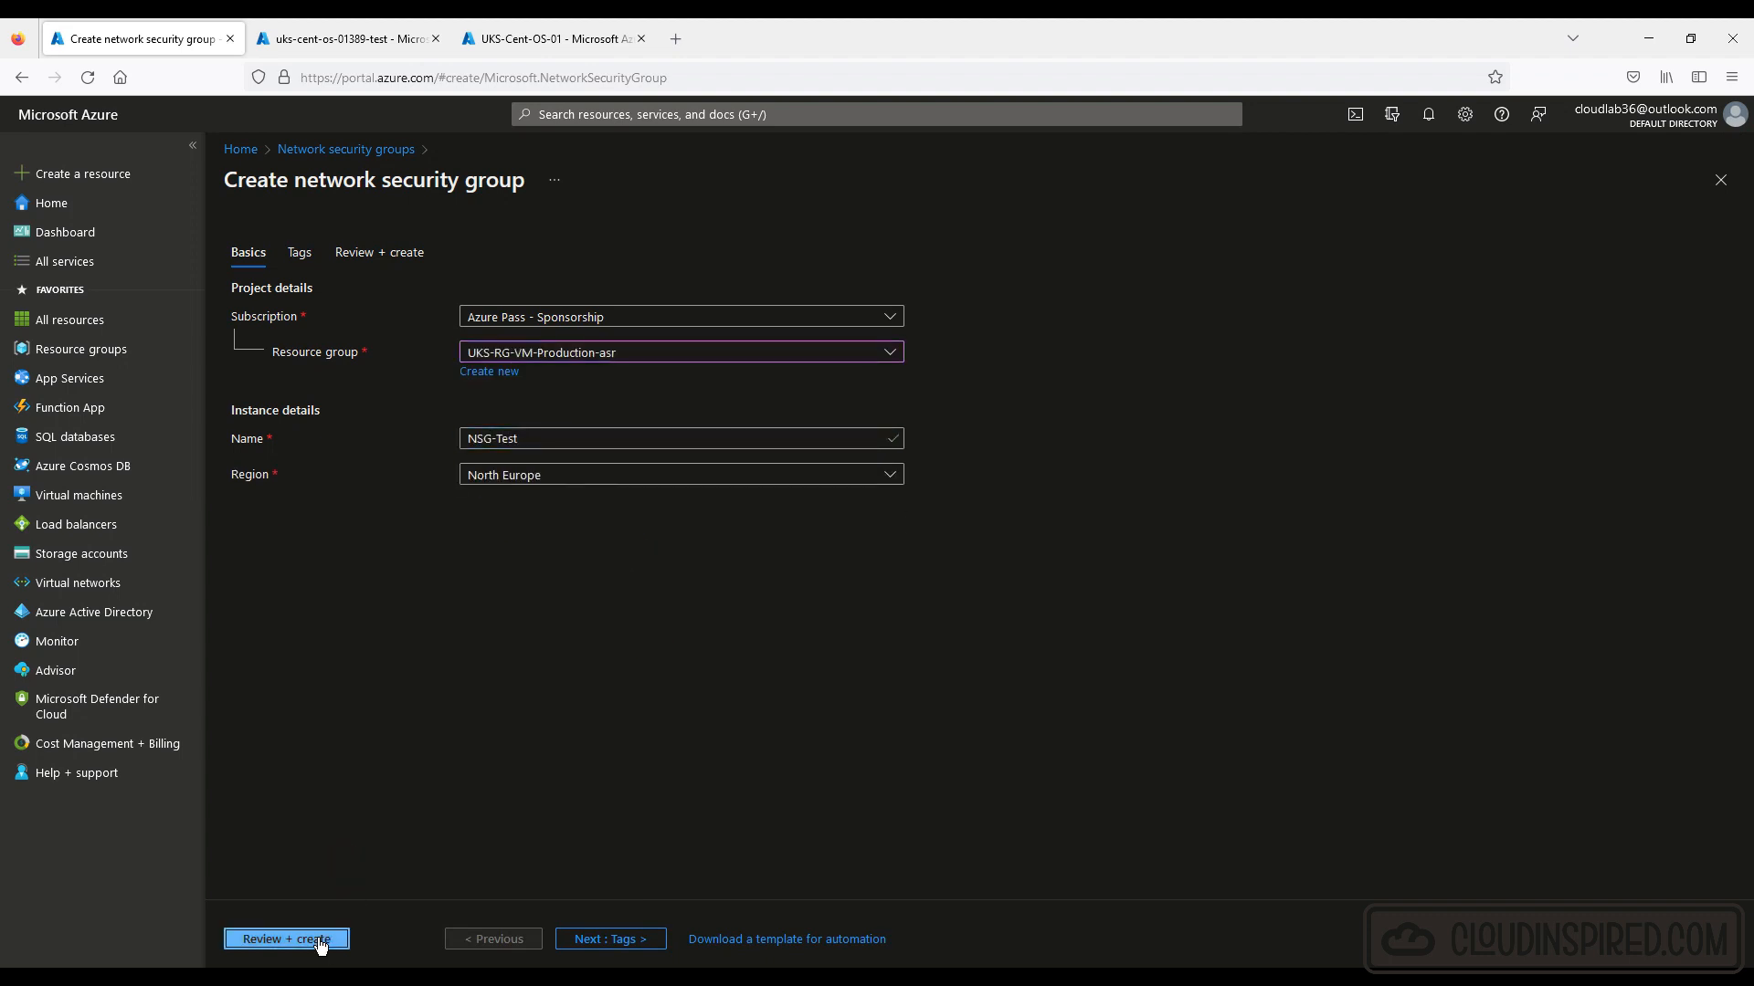
{"action": "left_click", "coordinate": [322, 939]}
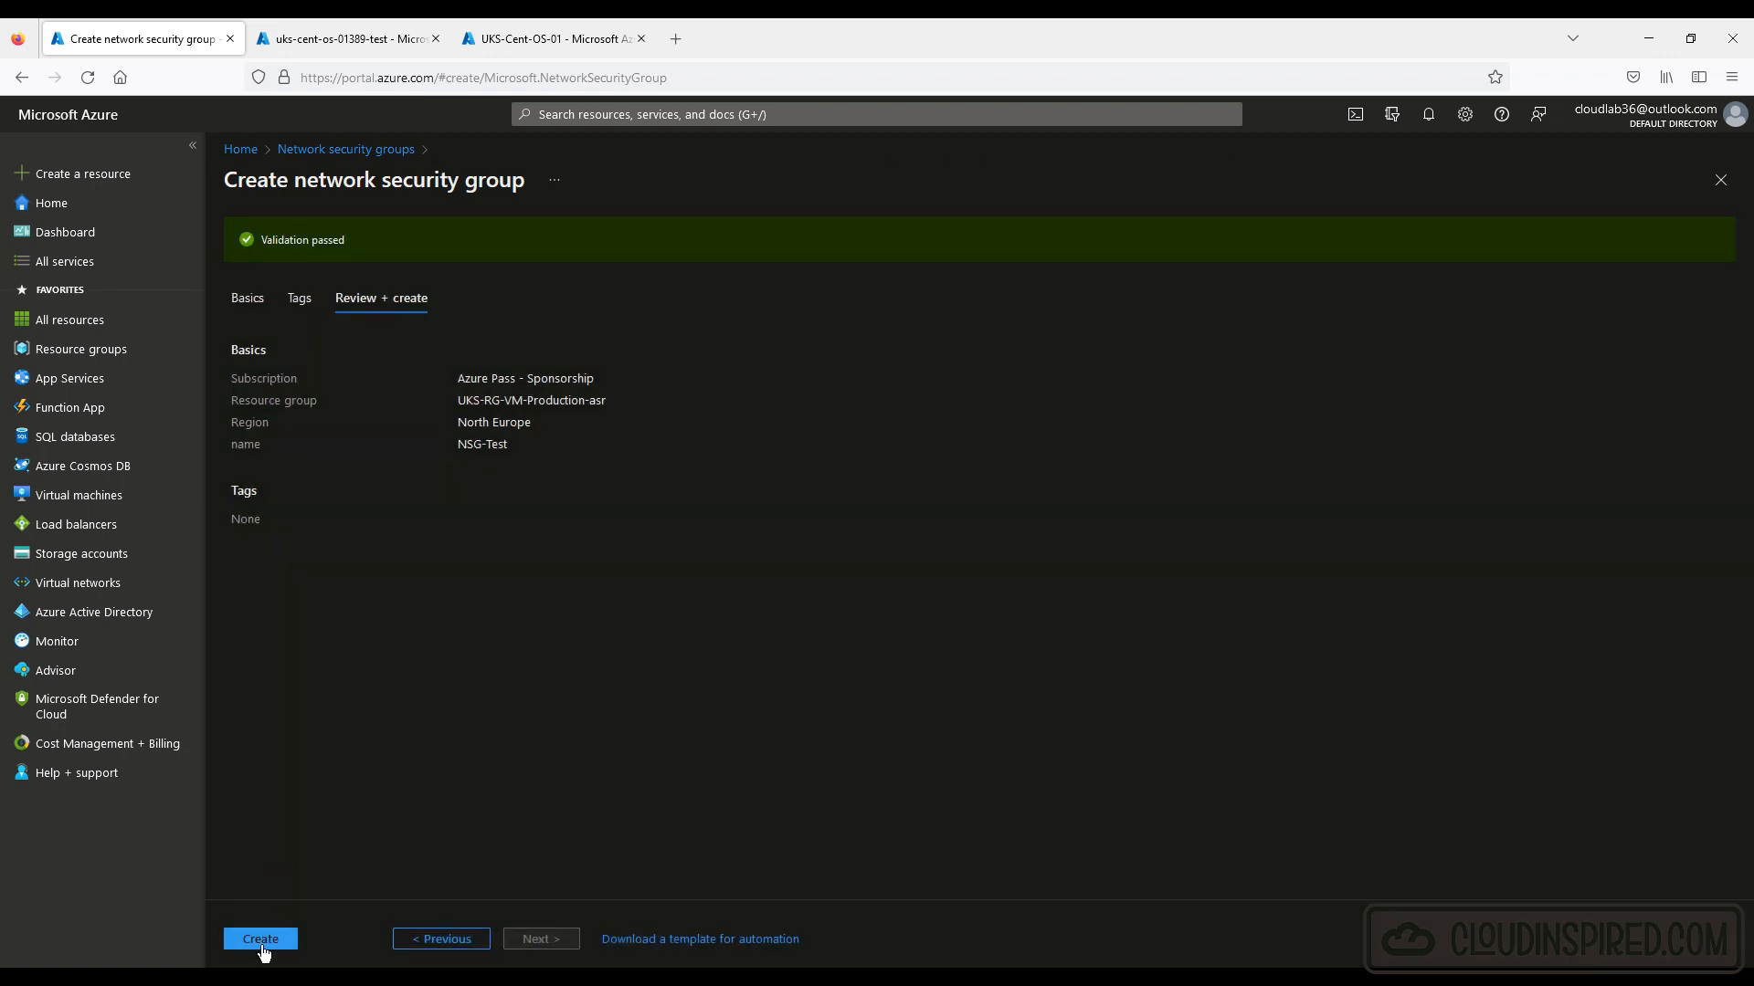
{"action": "left_click", "coordinate": [265, 941]}
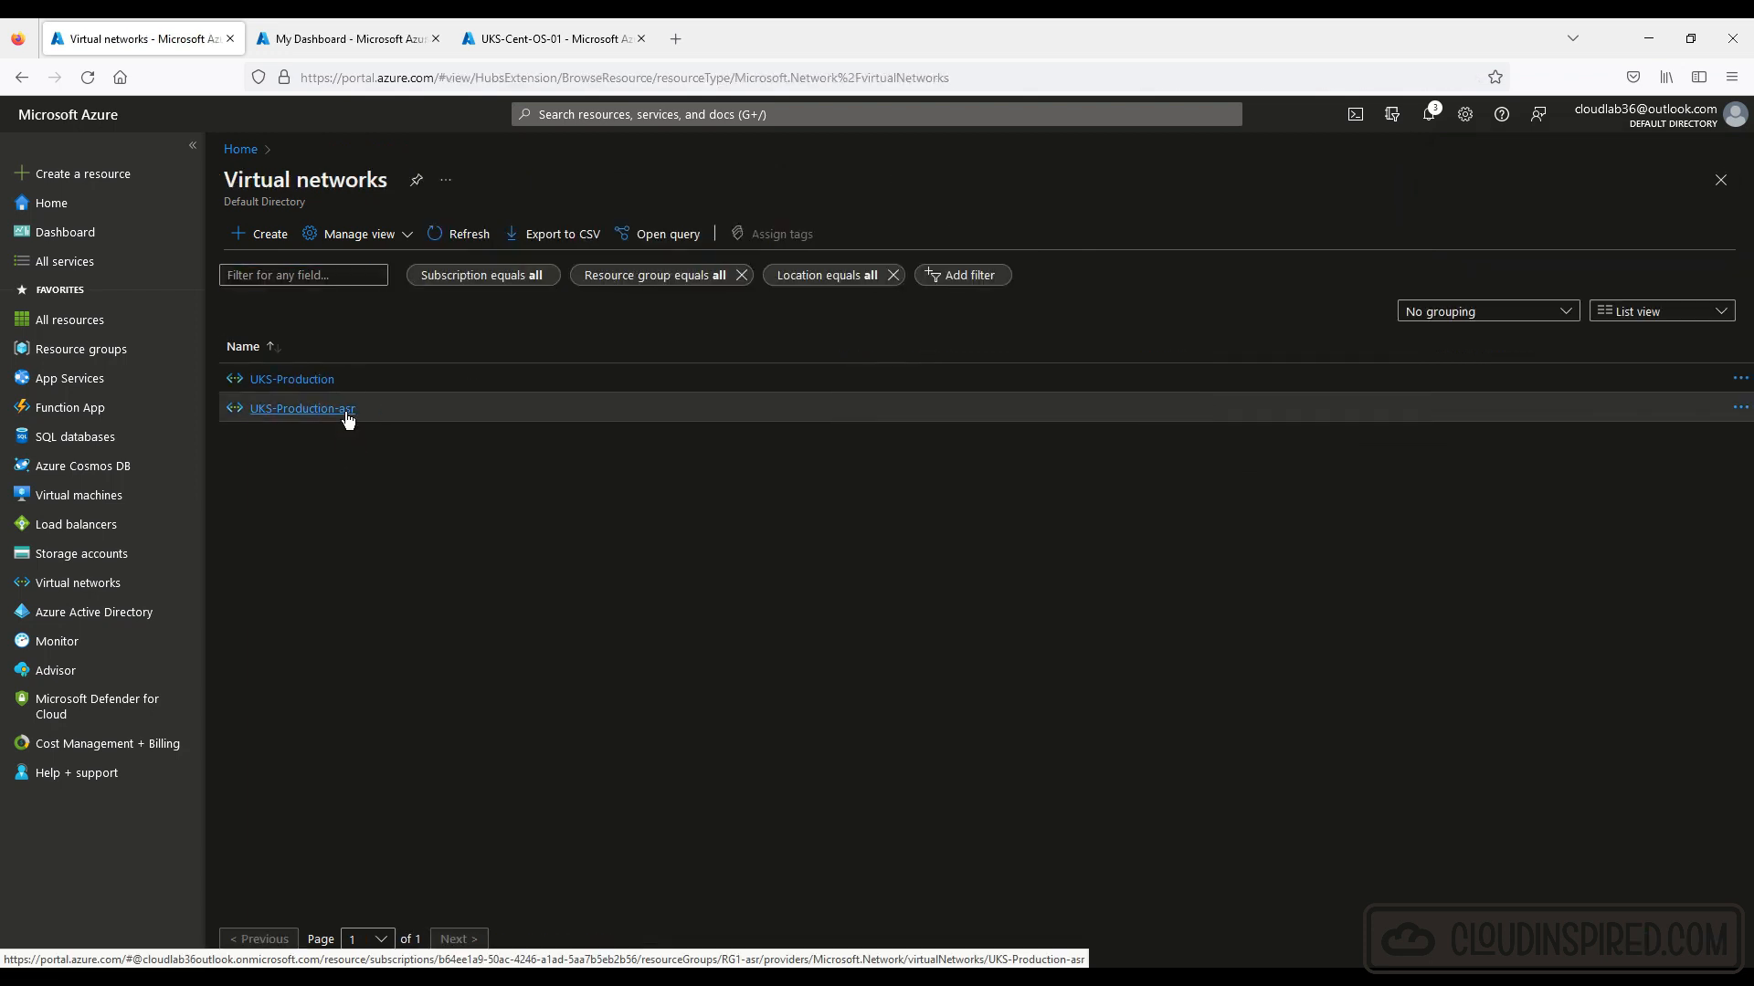
Assign the NSG-Test network security group to the UKS-Sub-Production subnet of the UKS-Production-asr virtual network, and save.
{"action": "left_click", "coordinate": [347, 410]}
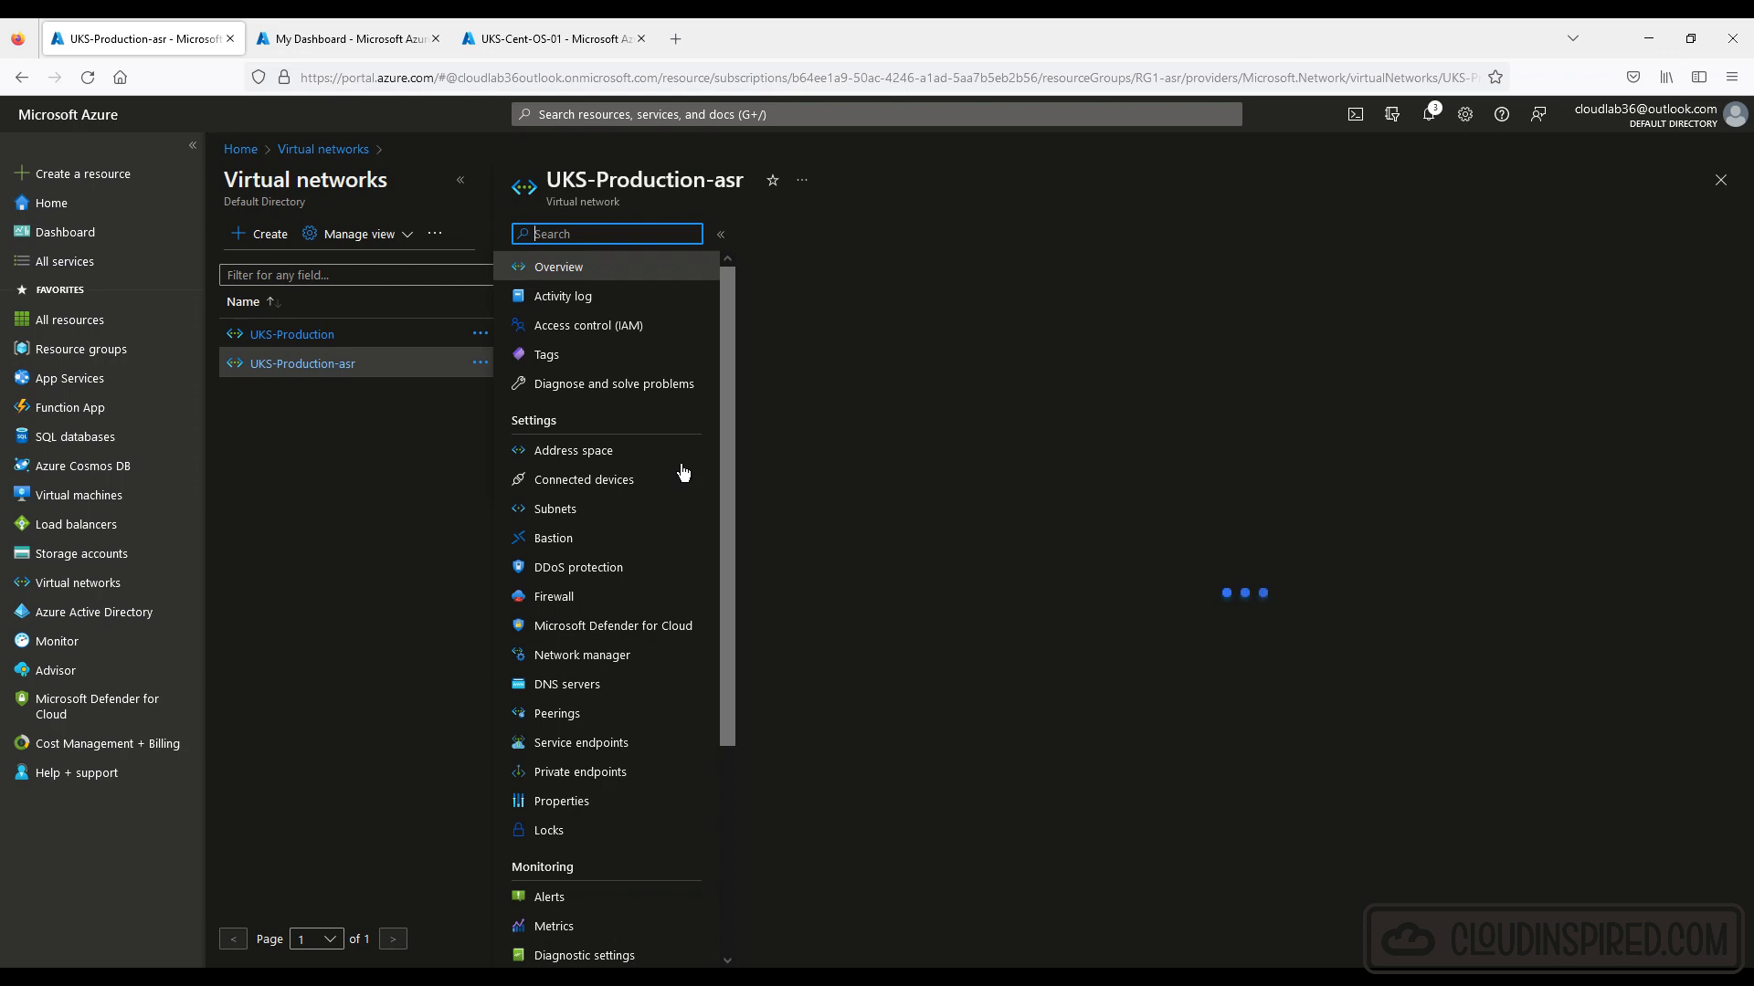
{"action": "left_click", "coordinate": [588, 518]}
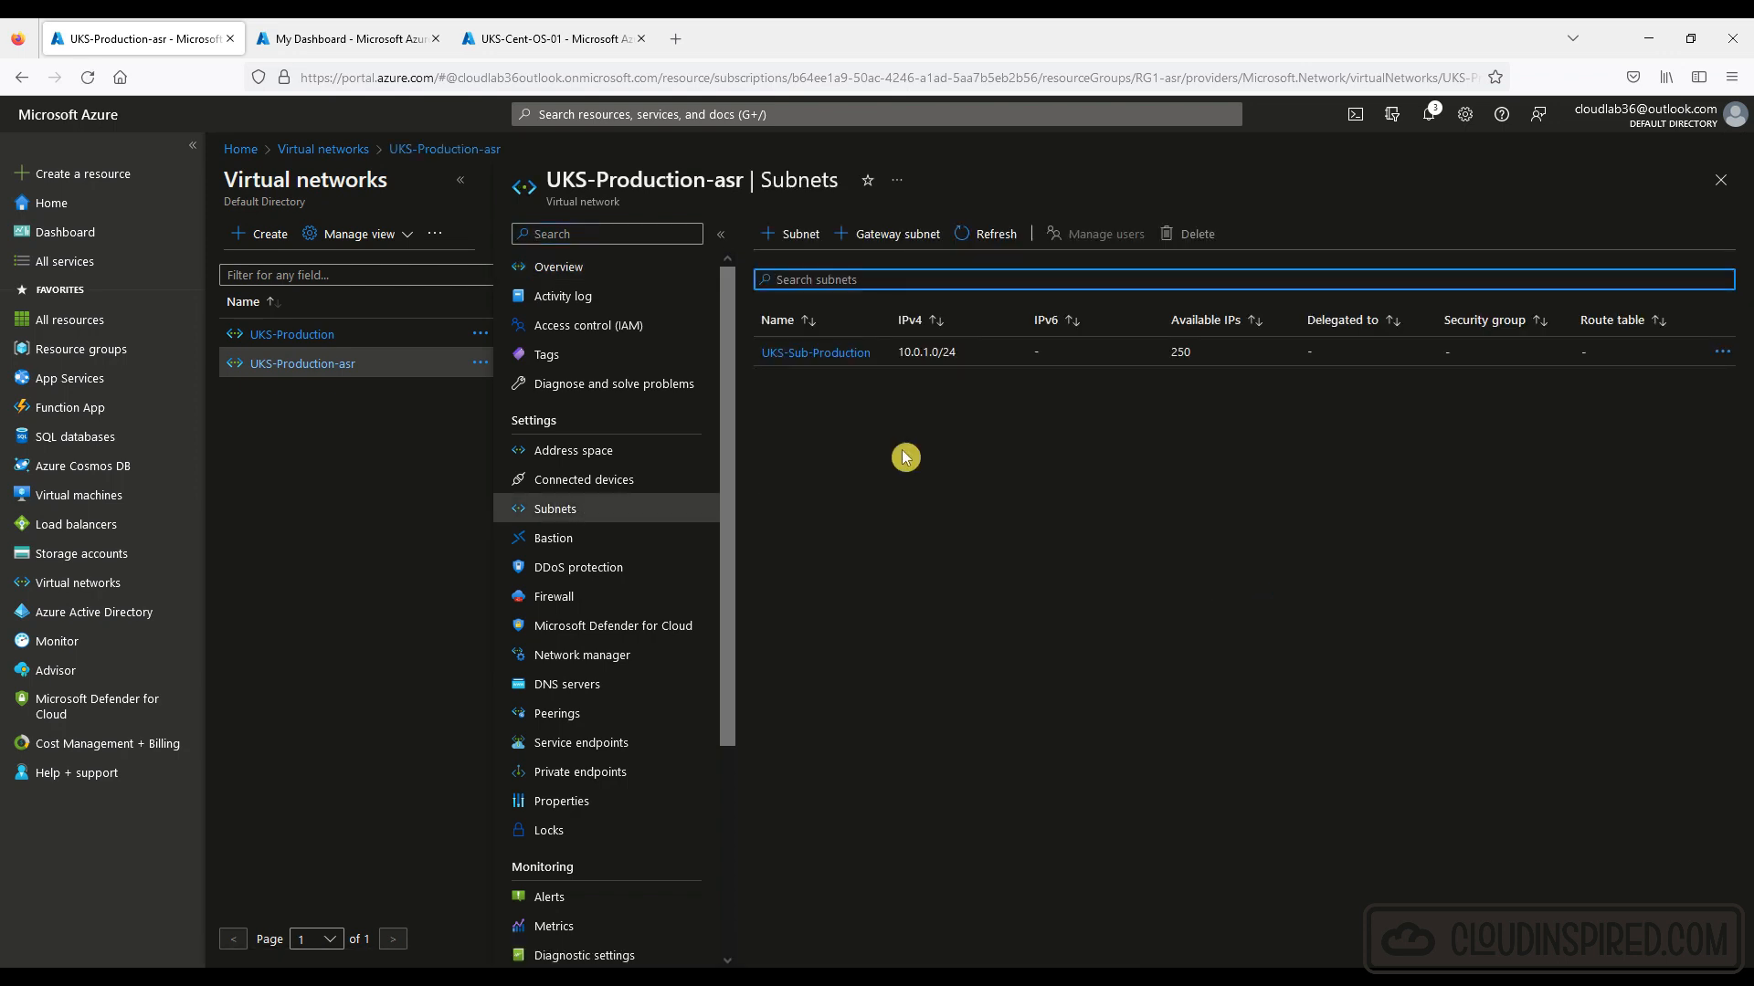
{"action": "left_click", "coordinate": [850, 356]}
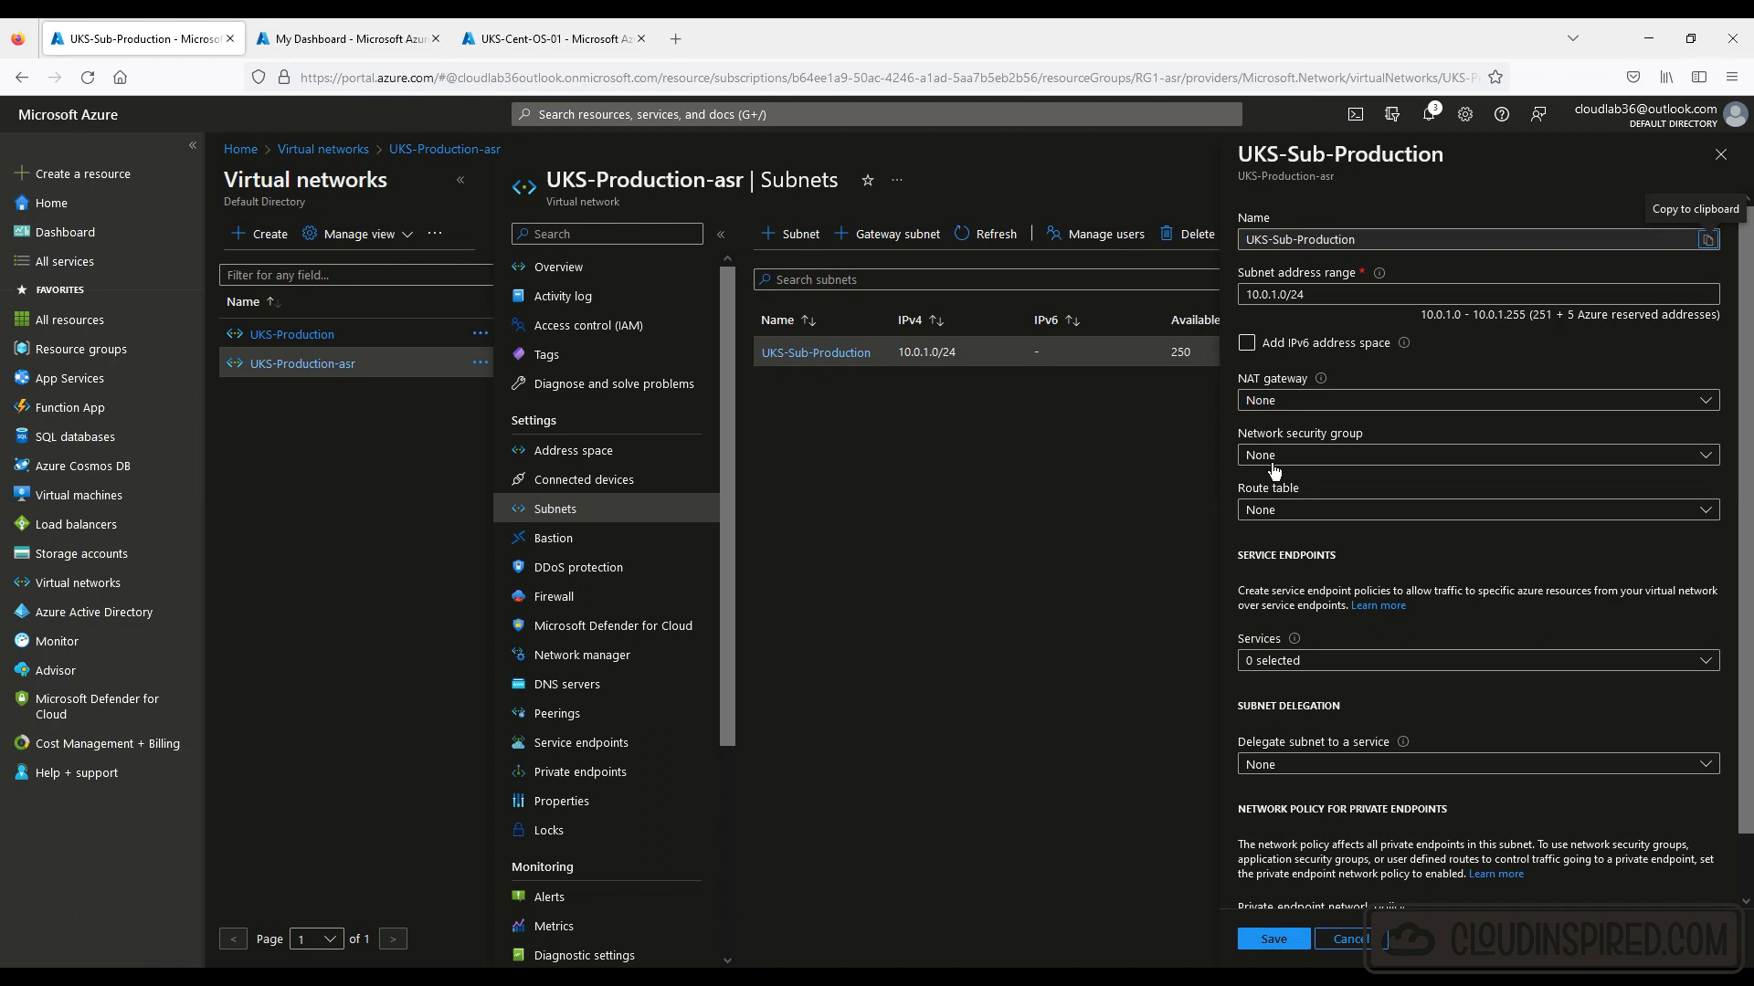
{"action": "left_click", "coordinate": [1329, 455]}
{"action": "left_click", "coordinate": [1329, 518]}
{"action": "left_click", "coordinate": [1288, 939]}
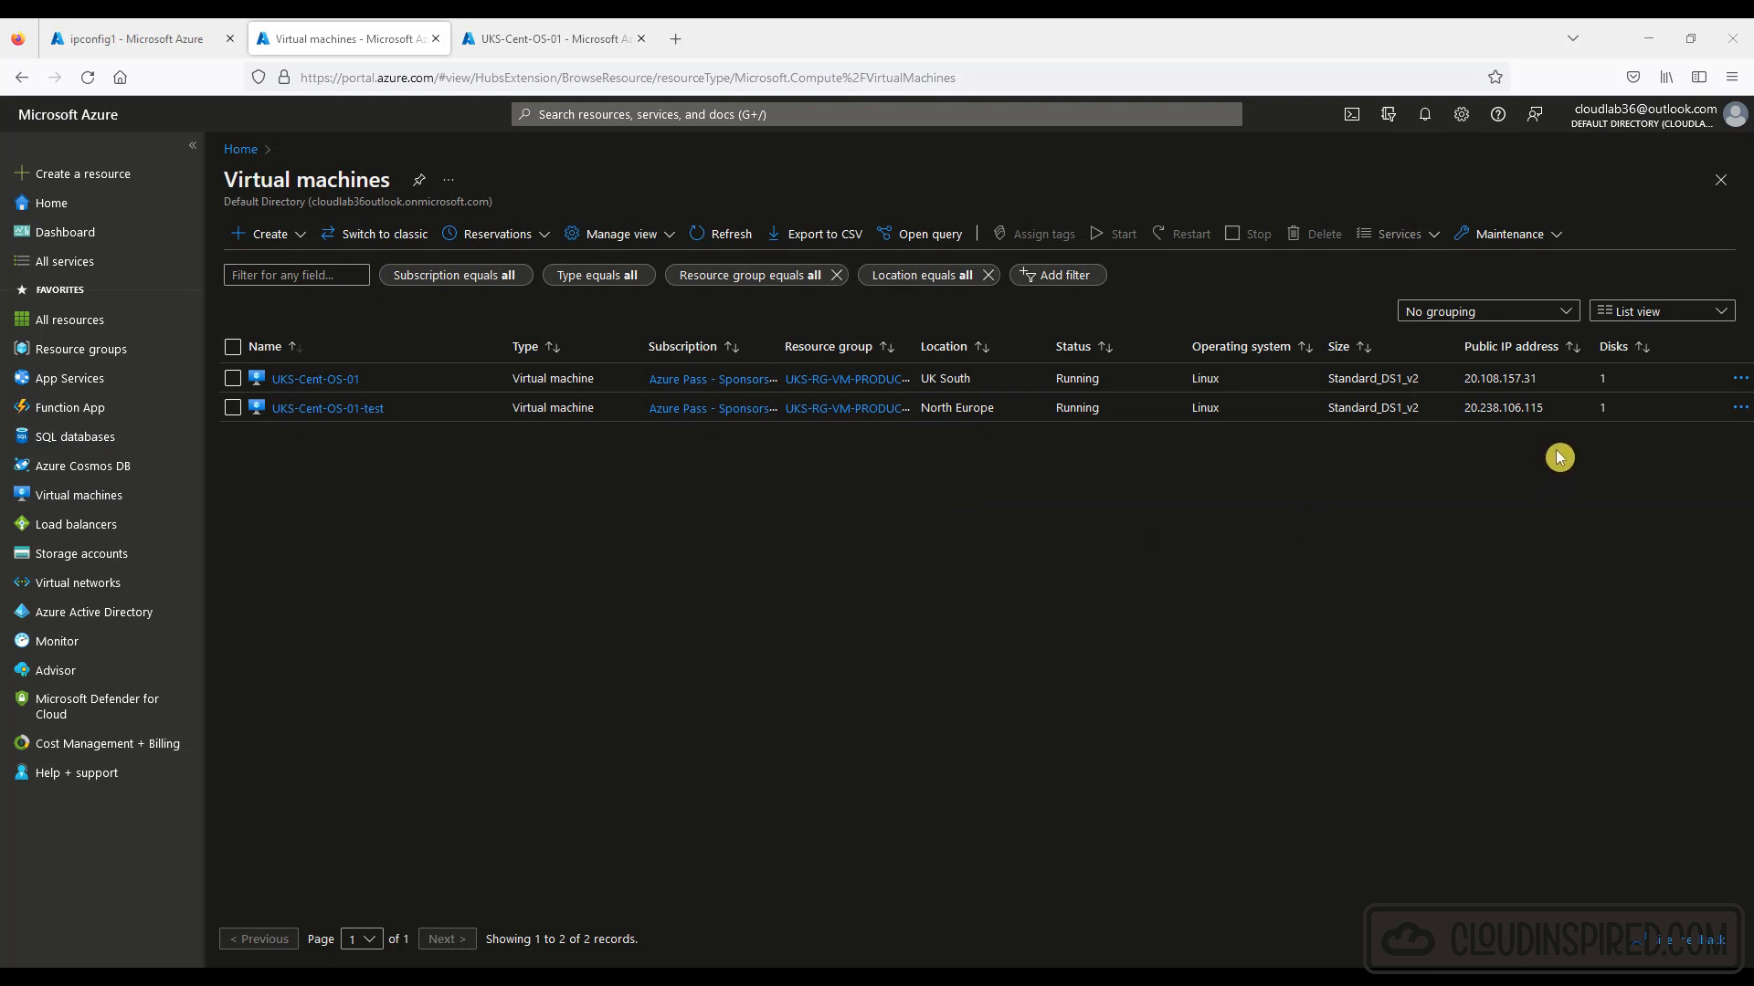
Select the public IP address of UKS-Cent-OS-01-test in the virtual machines list.
{"action": "left_click_drag", "start_coordinate": [1548, 409], "coordinate": [1465, 409]}
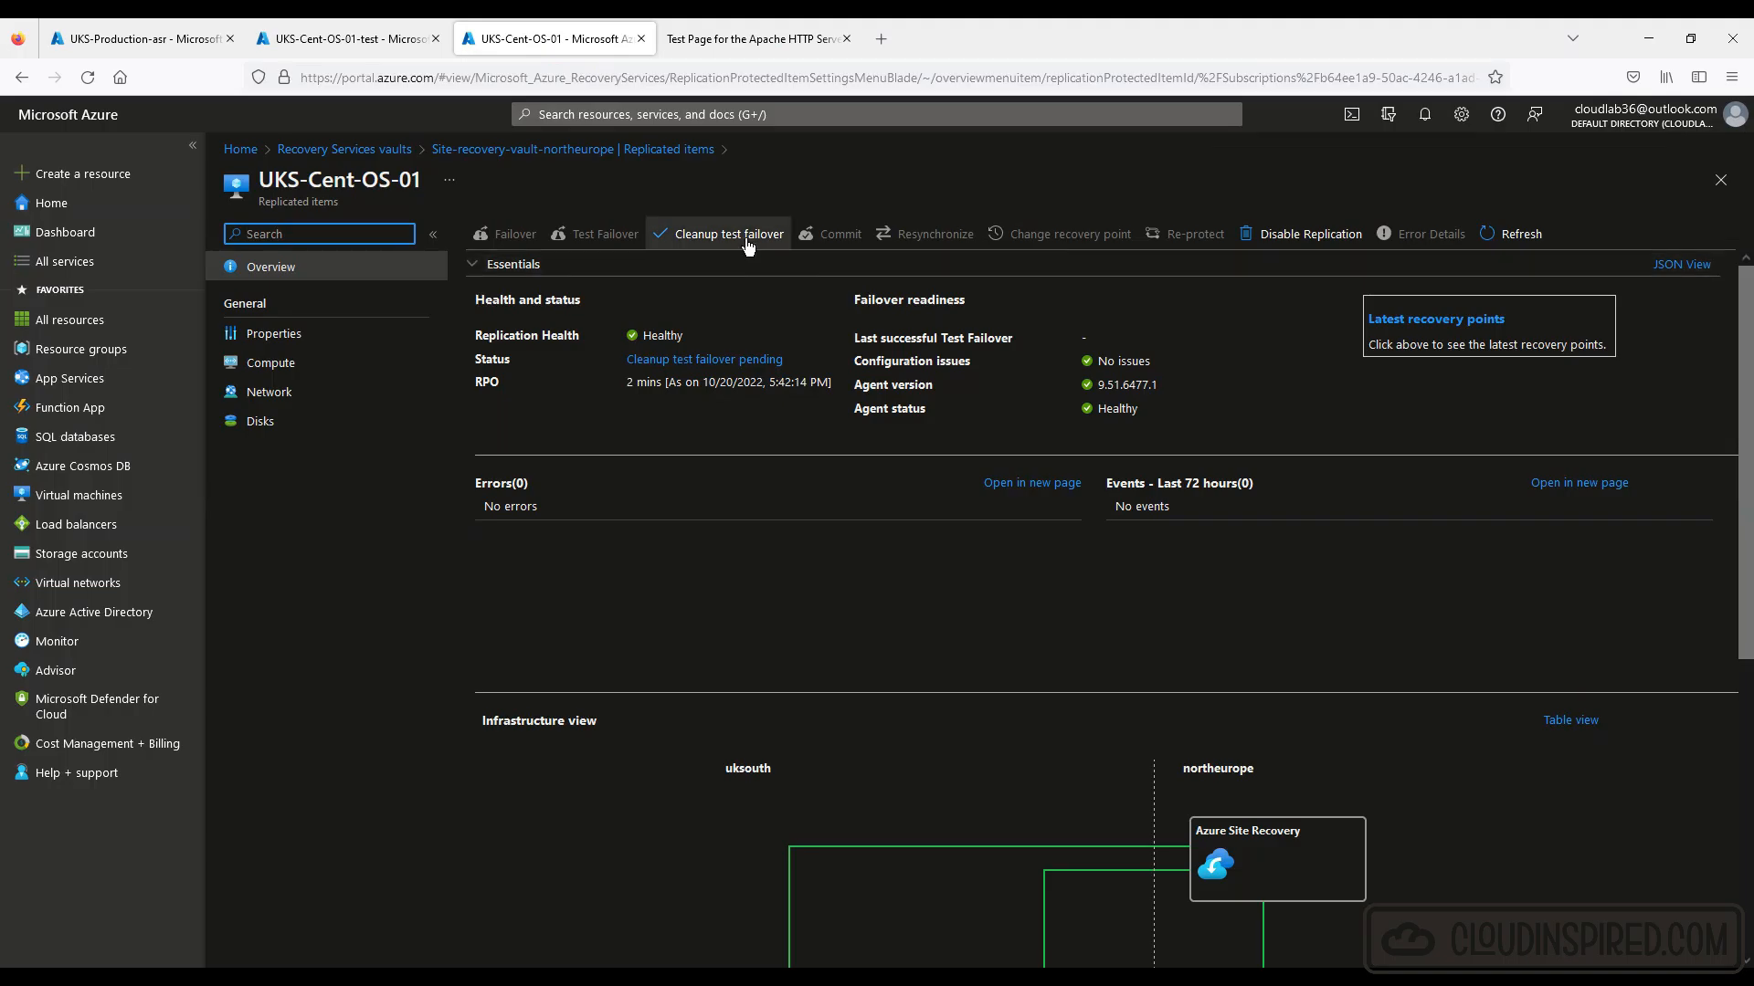
Clean up the UKS-Cent-OS-01 test failover, marking testing complete so the test machine is deleted, and check the virtual machines list.
{"action": "left_click", "coordinate": [749, 243]}
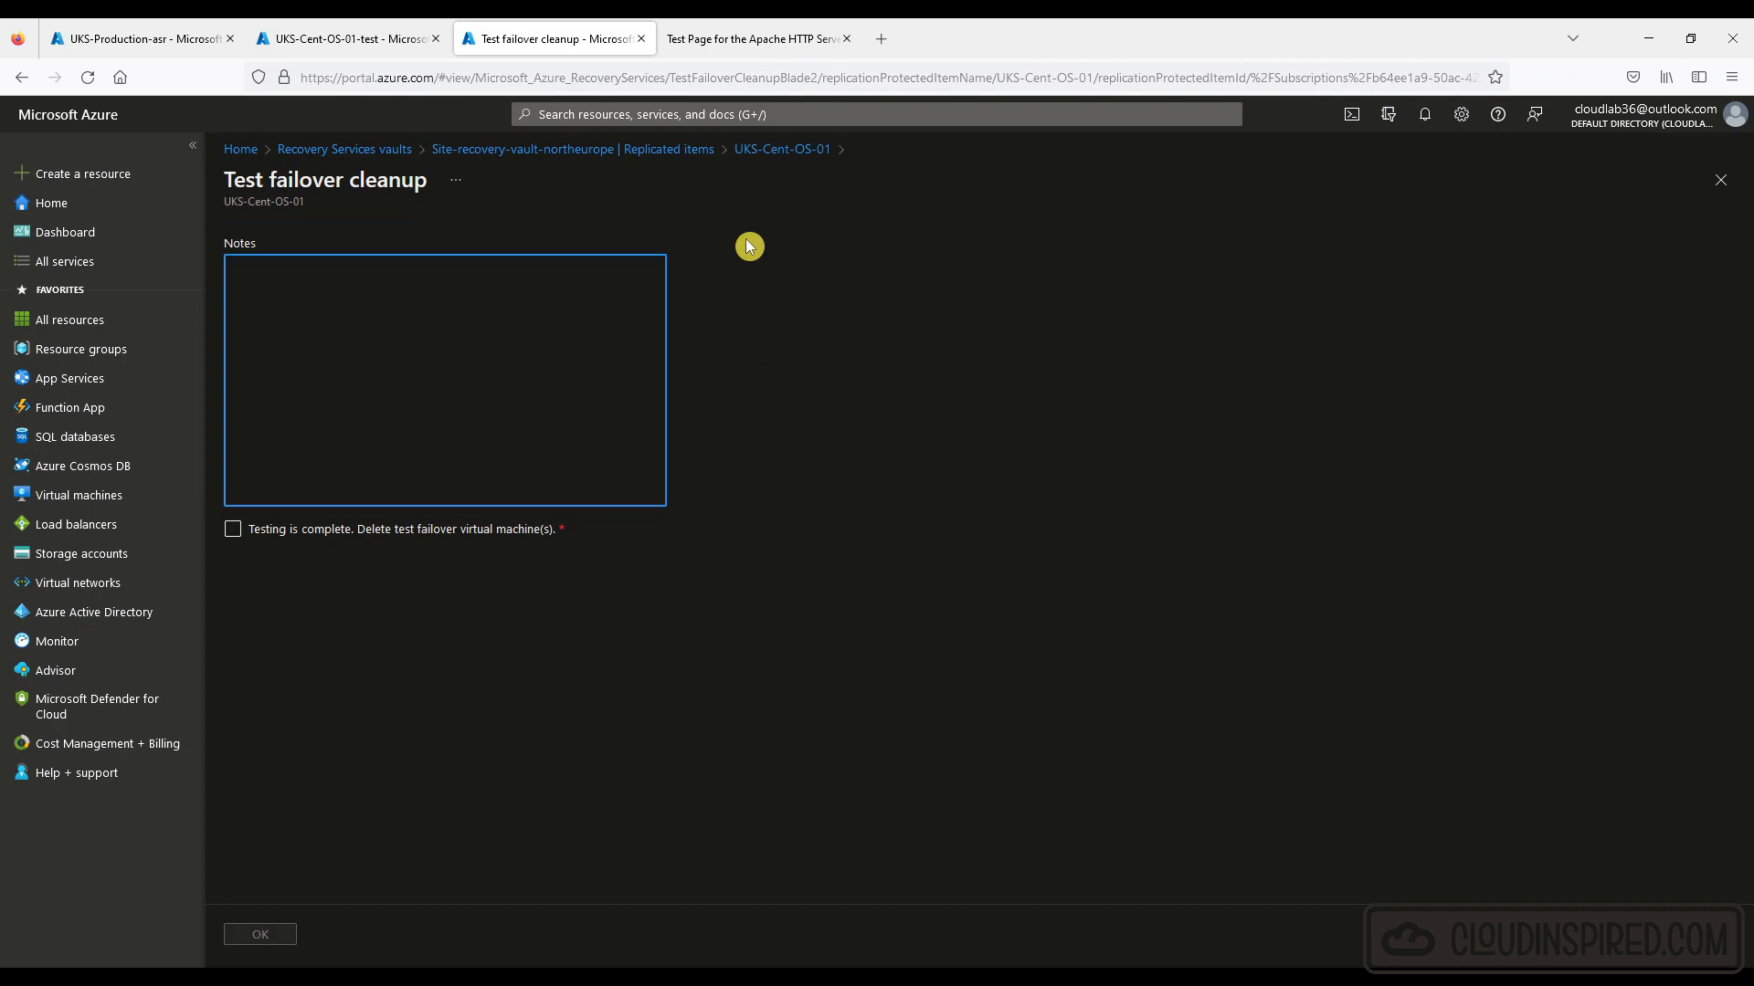
{"action": "left_click", "coordinate": [274, 532]}
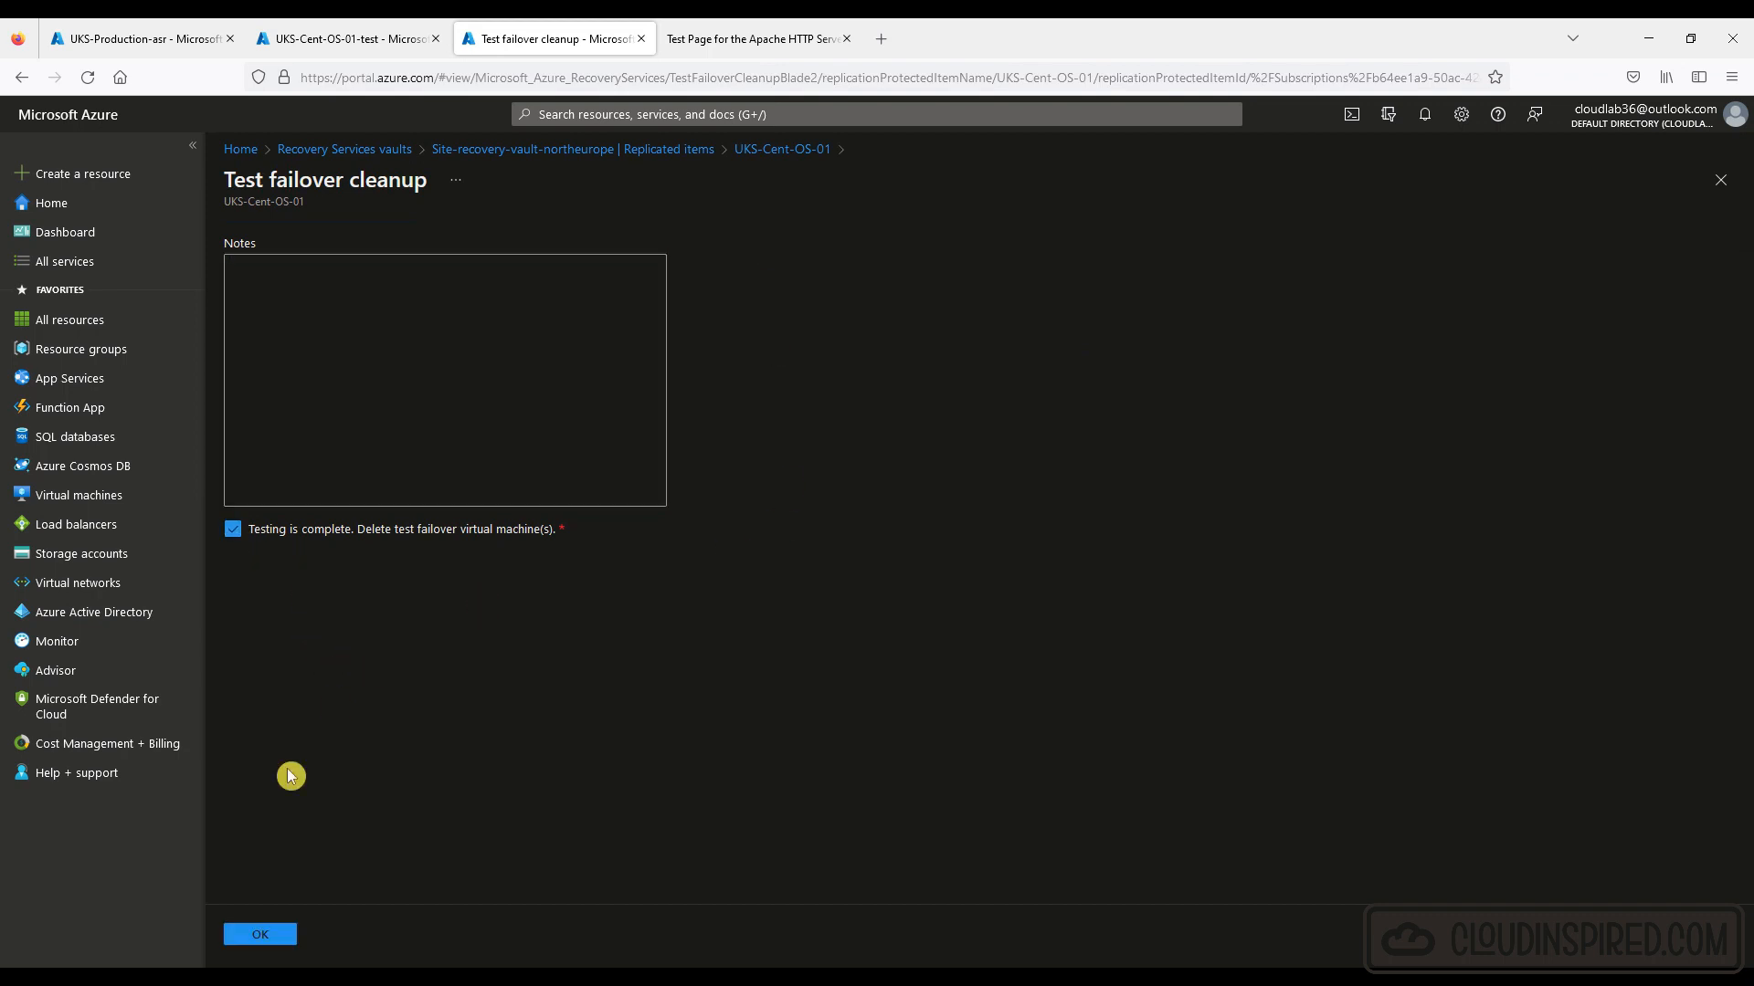
{"action": "left_click", "coordinate": [260, 938]}
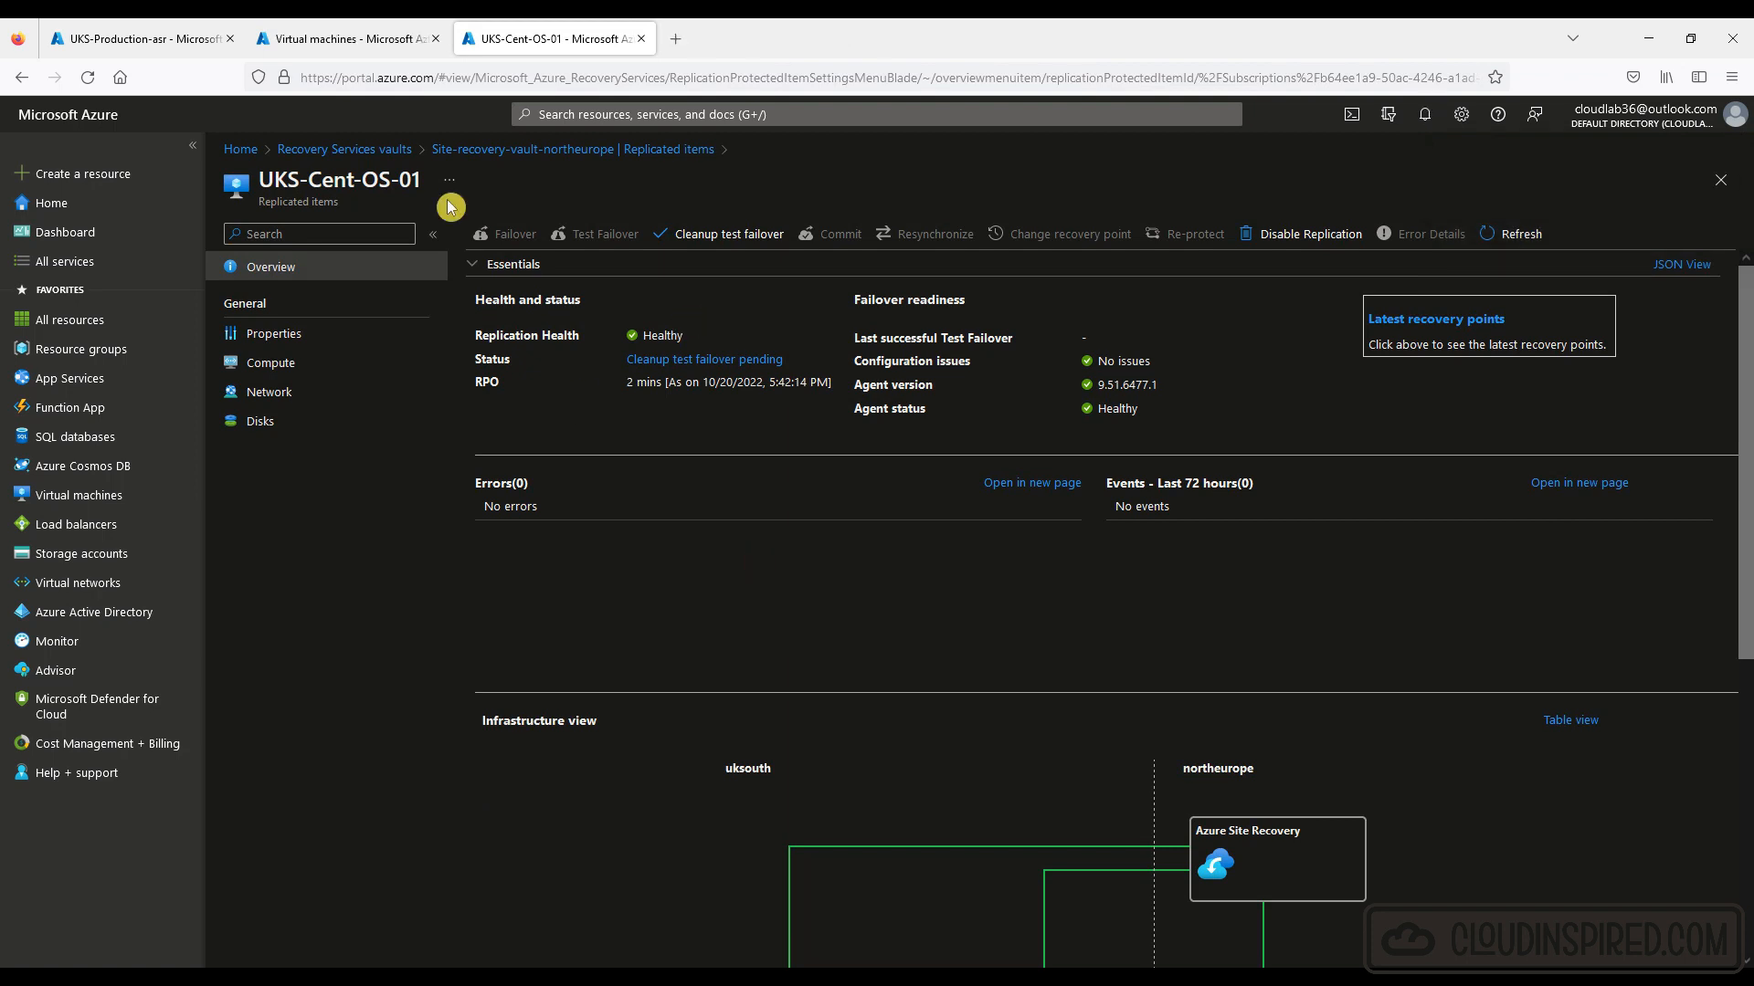
{"action": "left_click", "coordinate": [359, 41]}
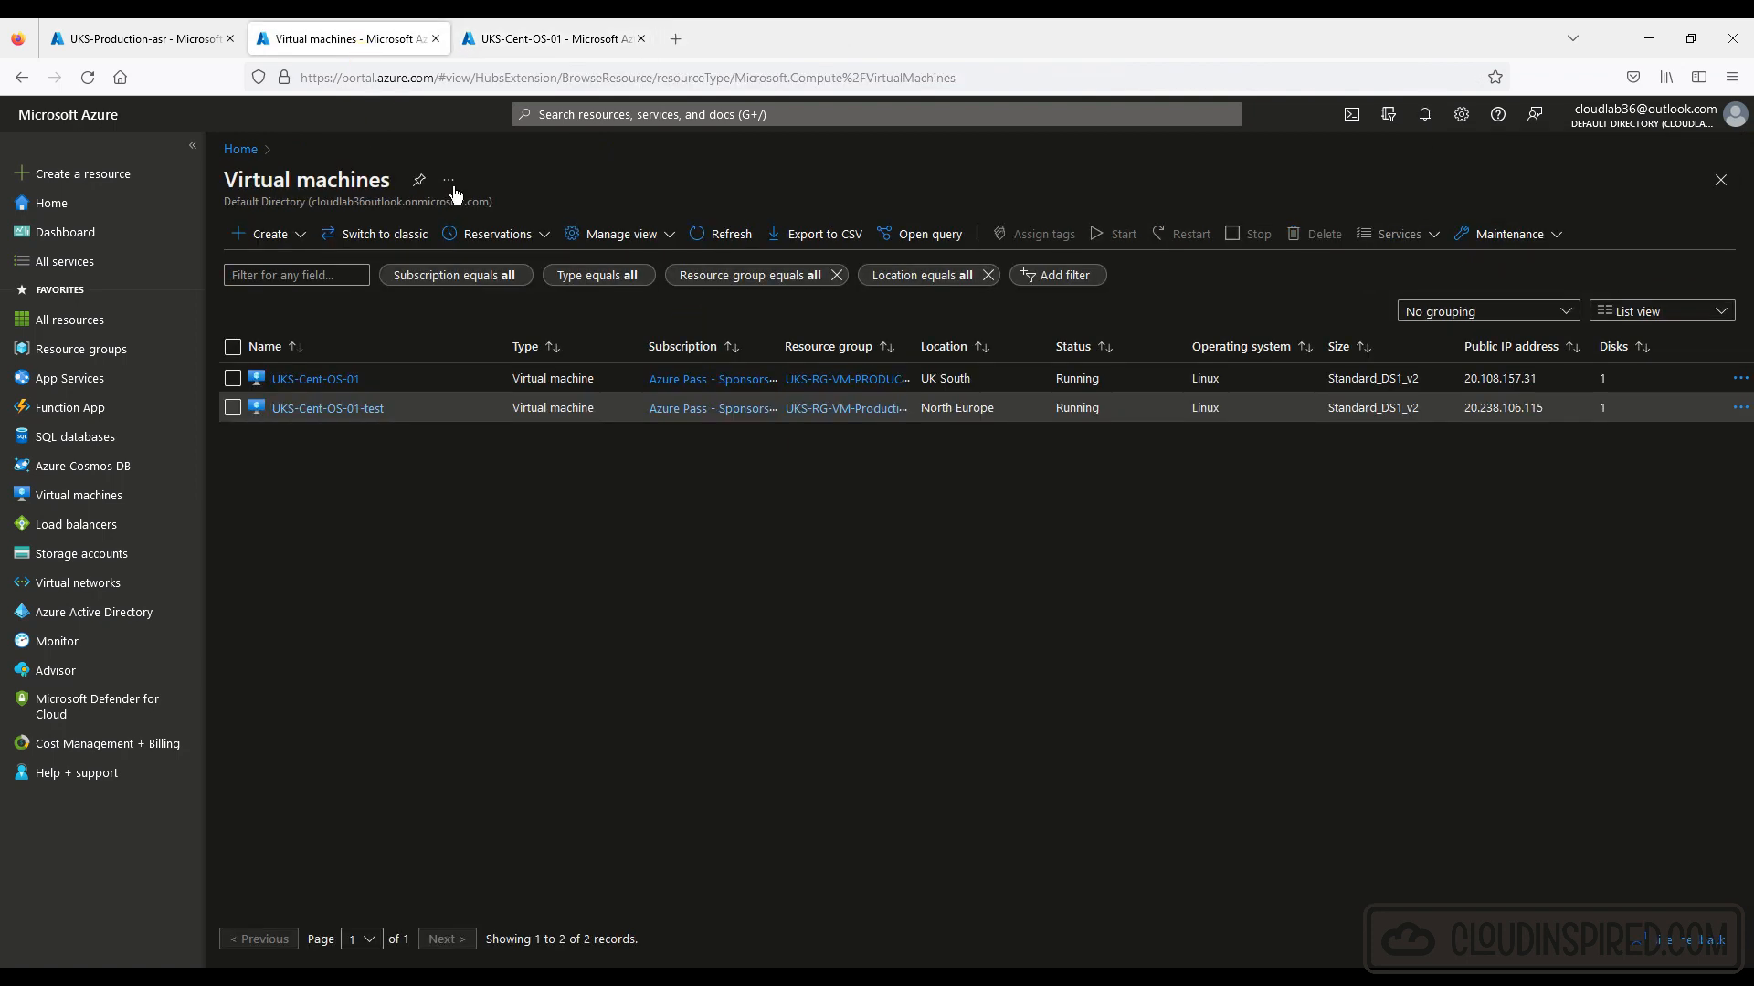
Refresh the virtual machines list, and fail over UKS-Cent-OS-01 to North Europe using the latest processed recovery point, shutting down the source machine first.
{"action": "left_click", "coordinate": [731, 237]}
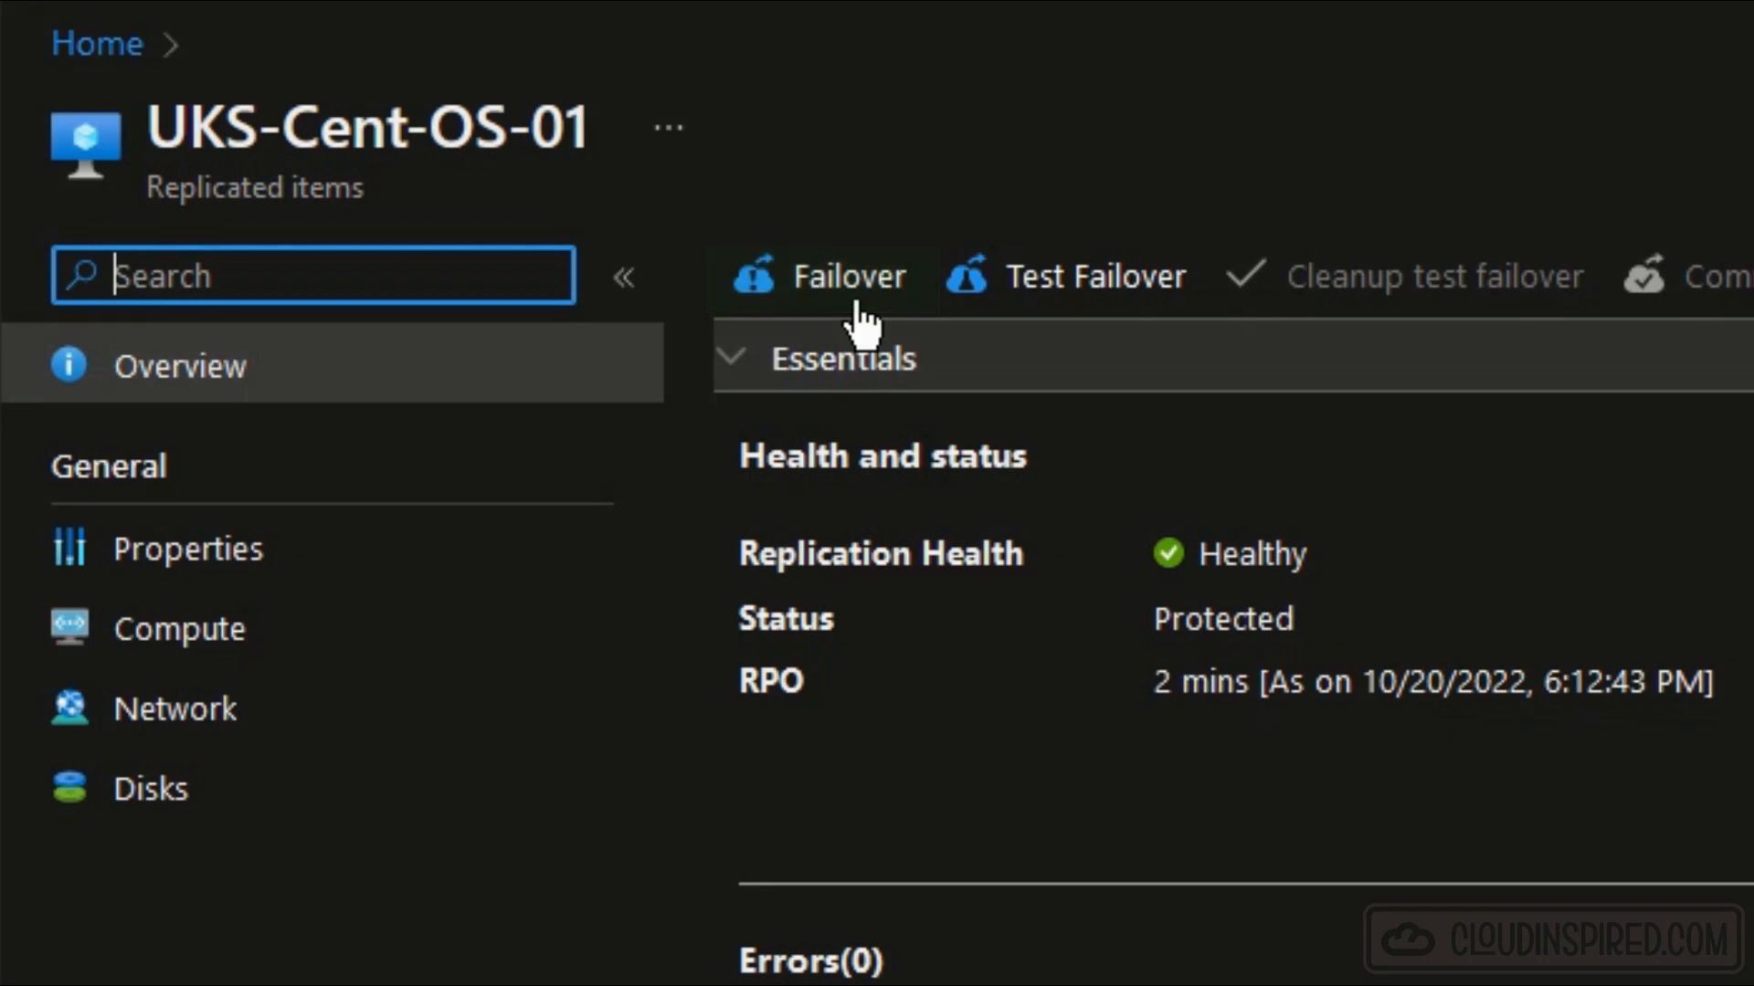
{"action": "left_click", "coordinate": [856, 306]}
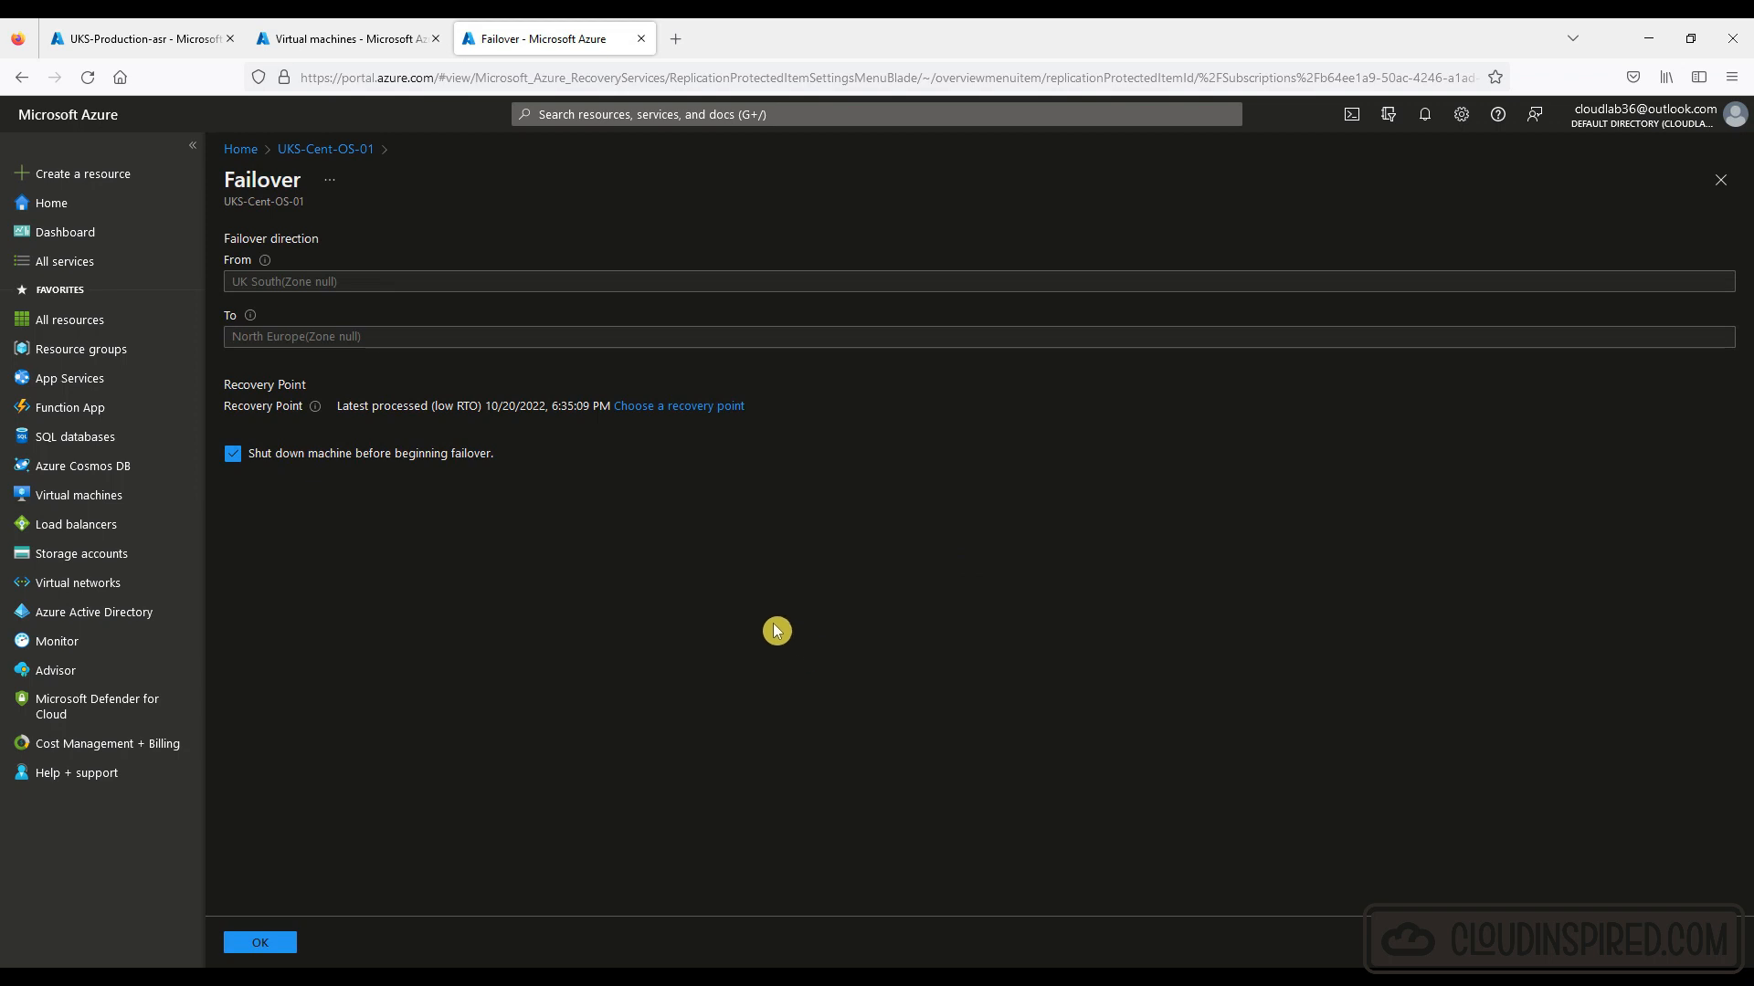
{"action": "left_click", "coordinate": [676, 409]}
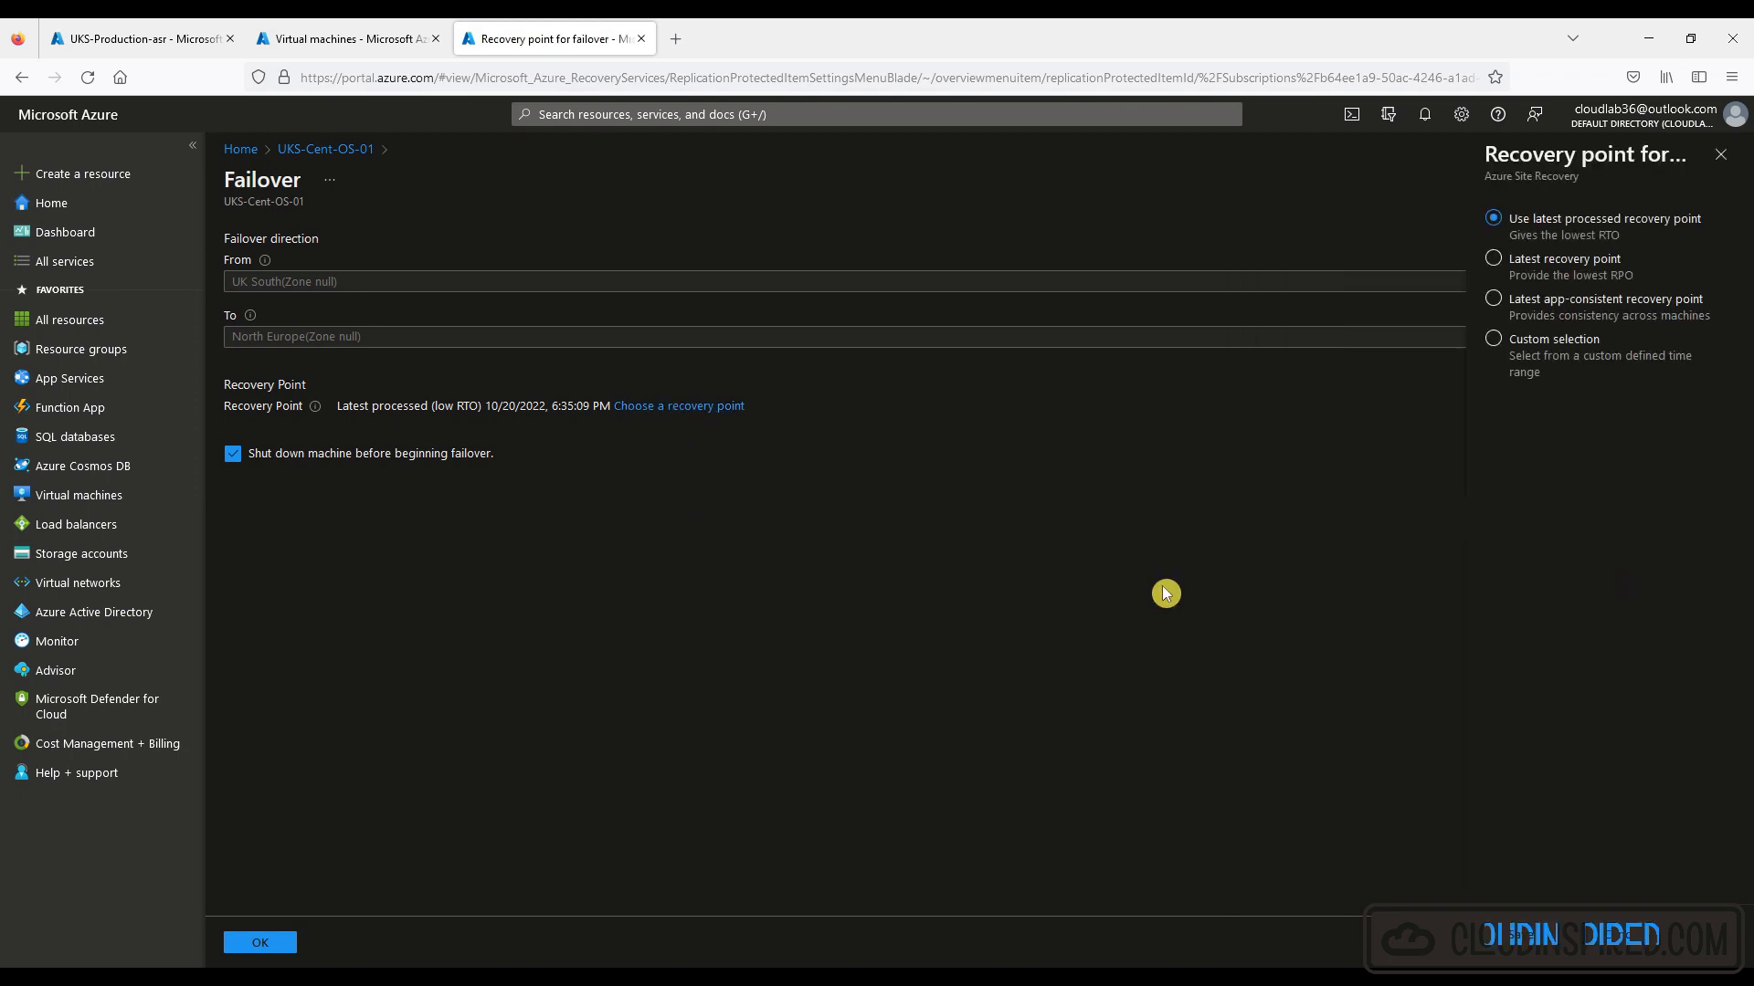
{"action": "left_click", "coordinate": [1521, 343]}
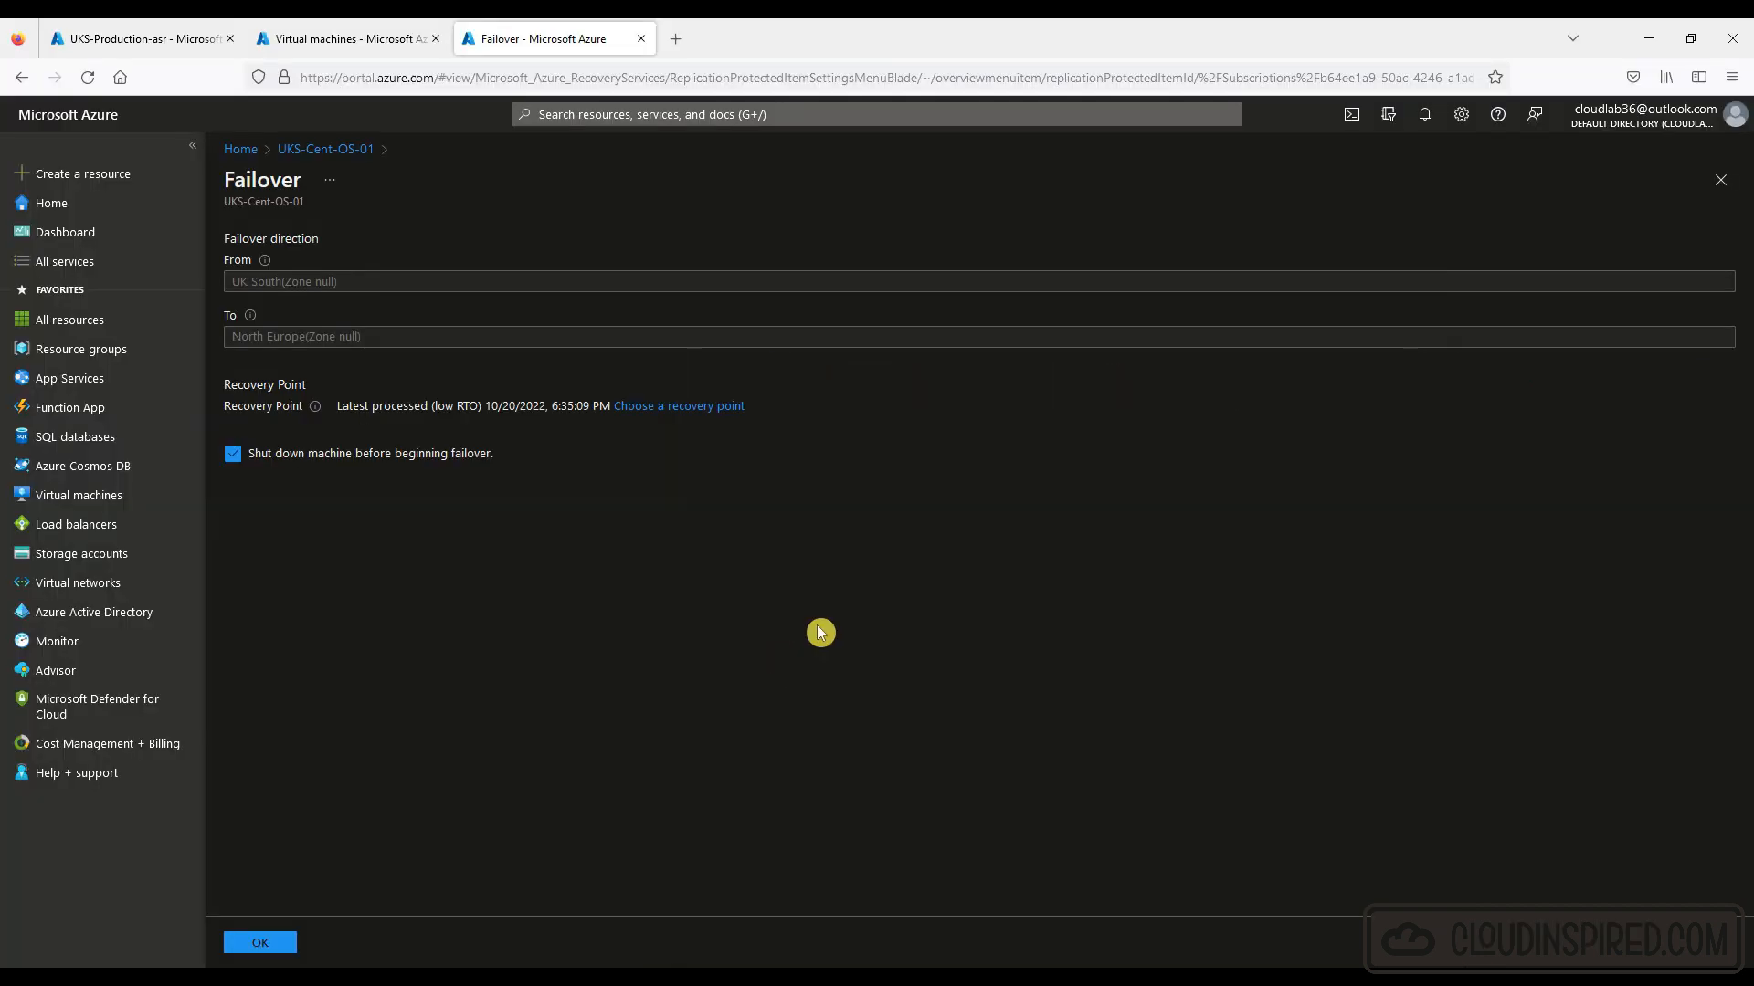
{"action": "left_click", "coordinate": [260, 943]}
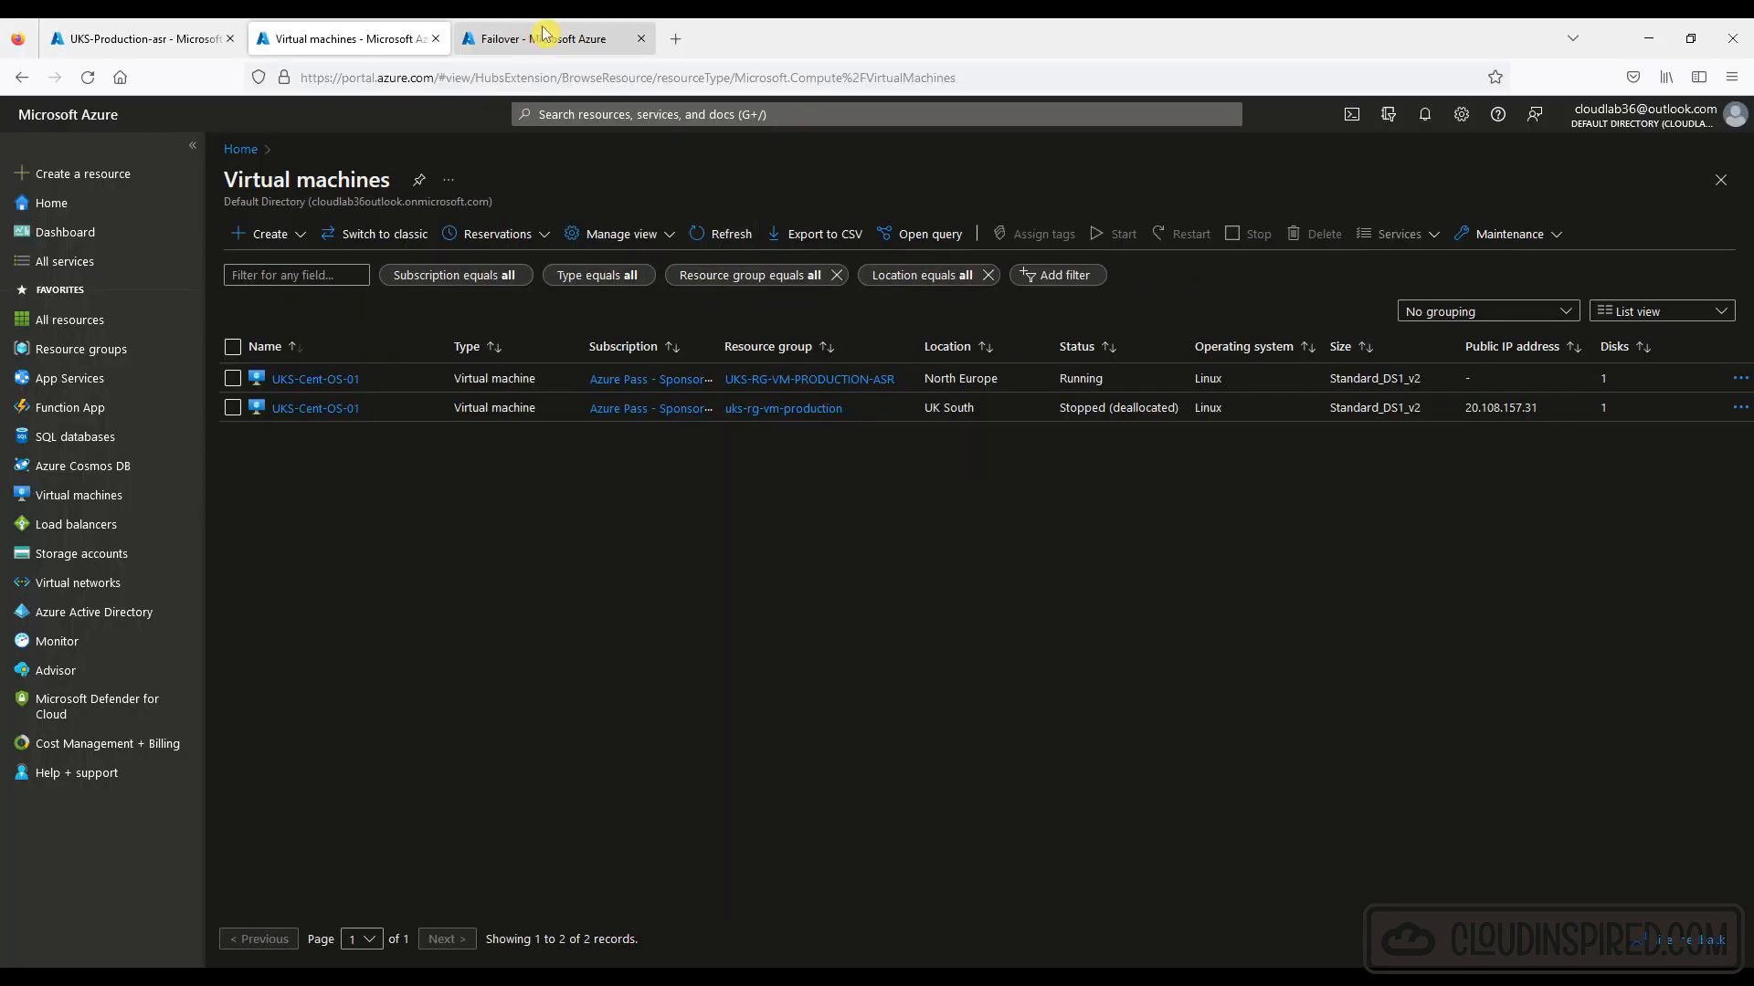
{"action": "left_click", "coordinate": [544, 36]}
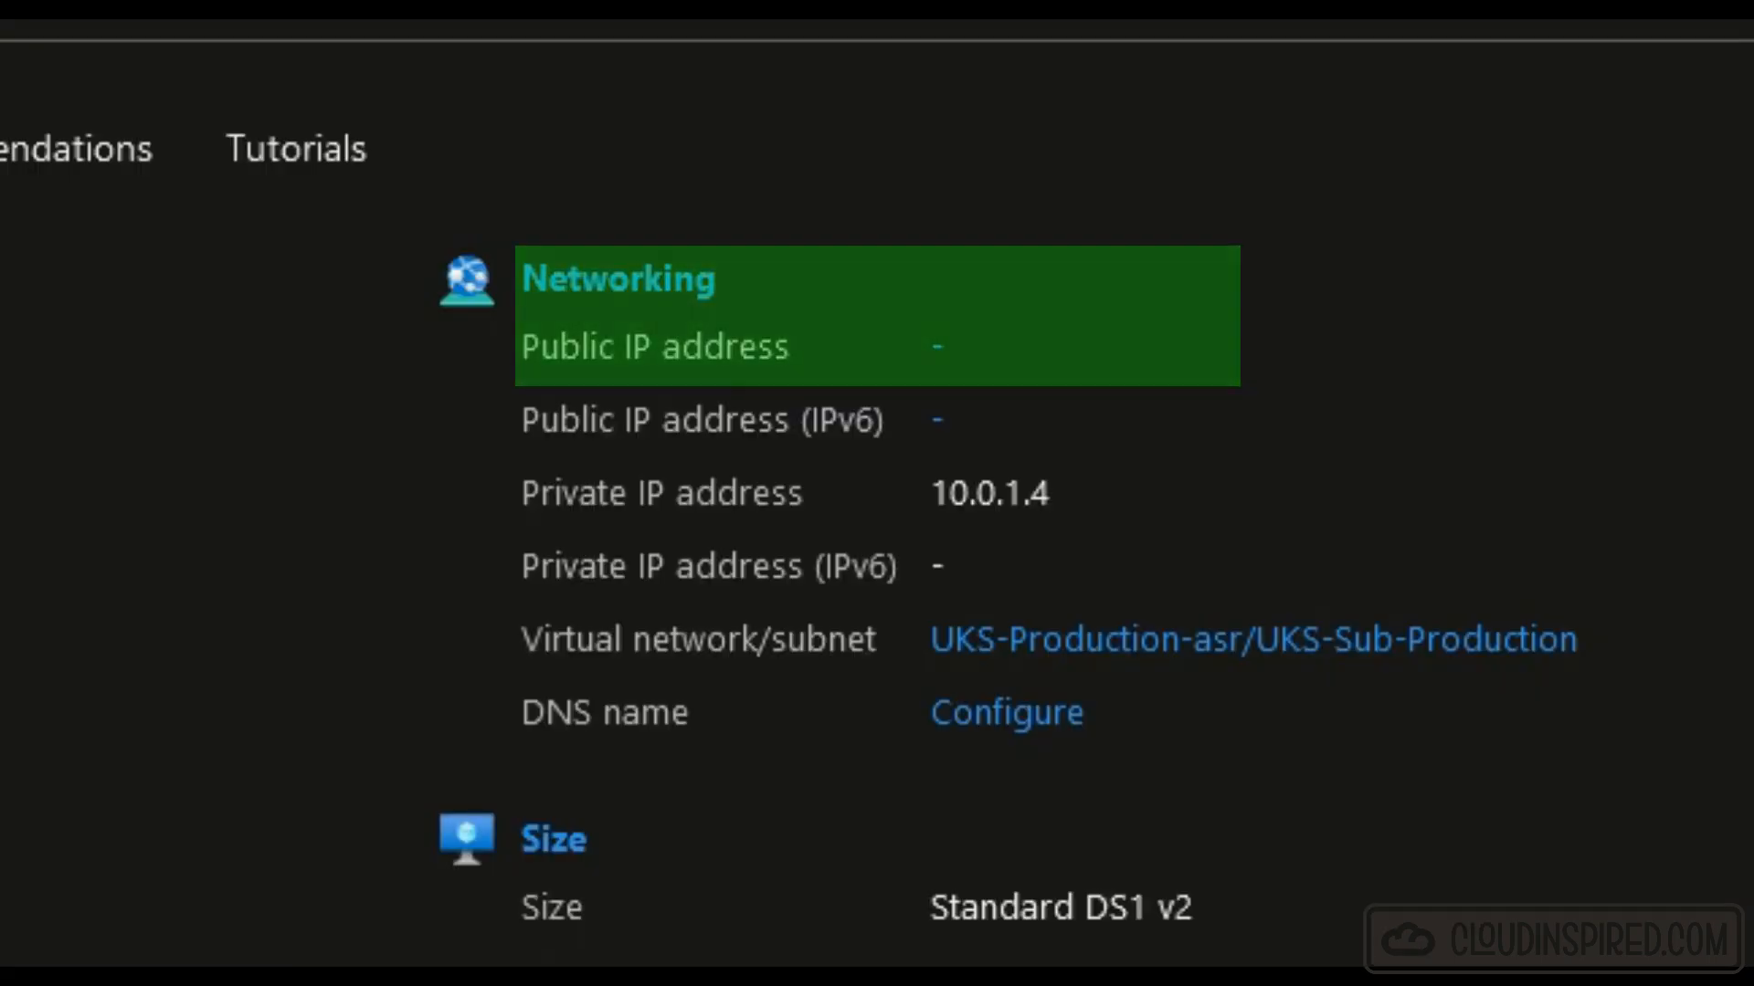
Associate the public IP address uks-cent-os-test with ipconfig1 on the failed-over North Europe VM's network interface, and save.
{"action": "left_click", "coordinate": [620, 462]}
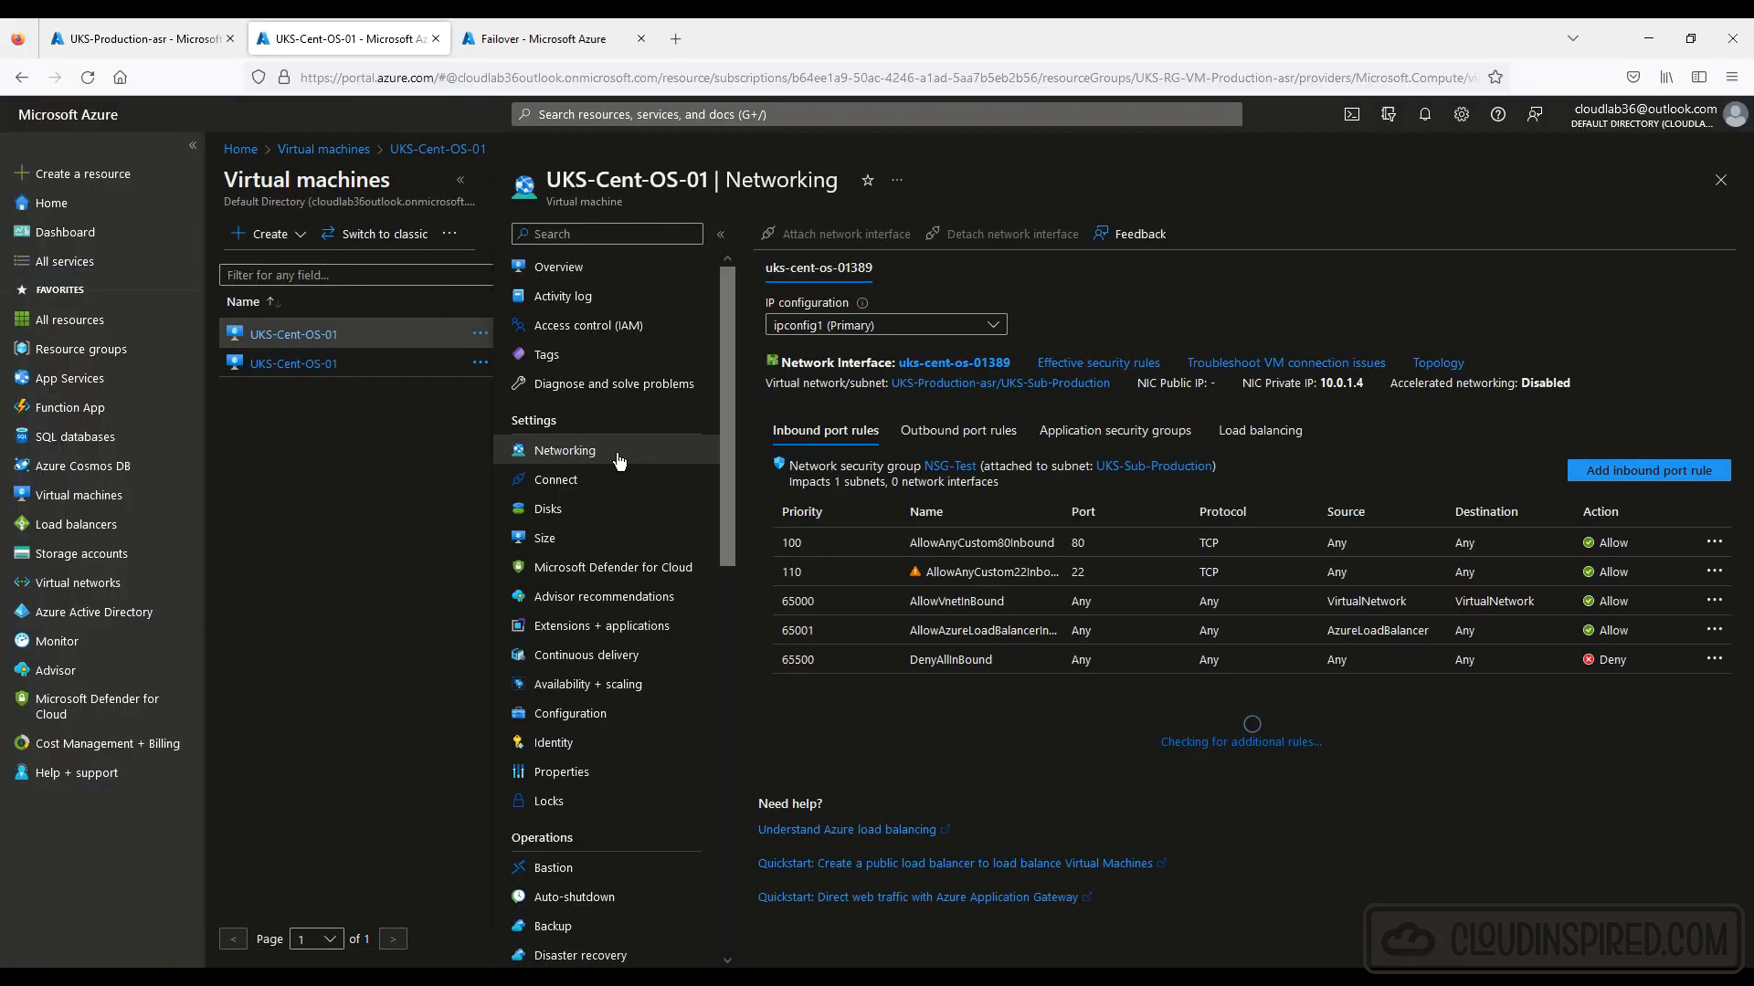
{"action": "left_click", "coordinate": [949, 365]}
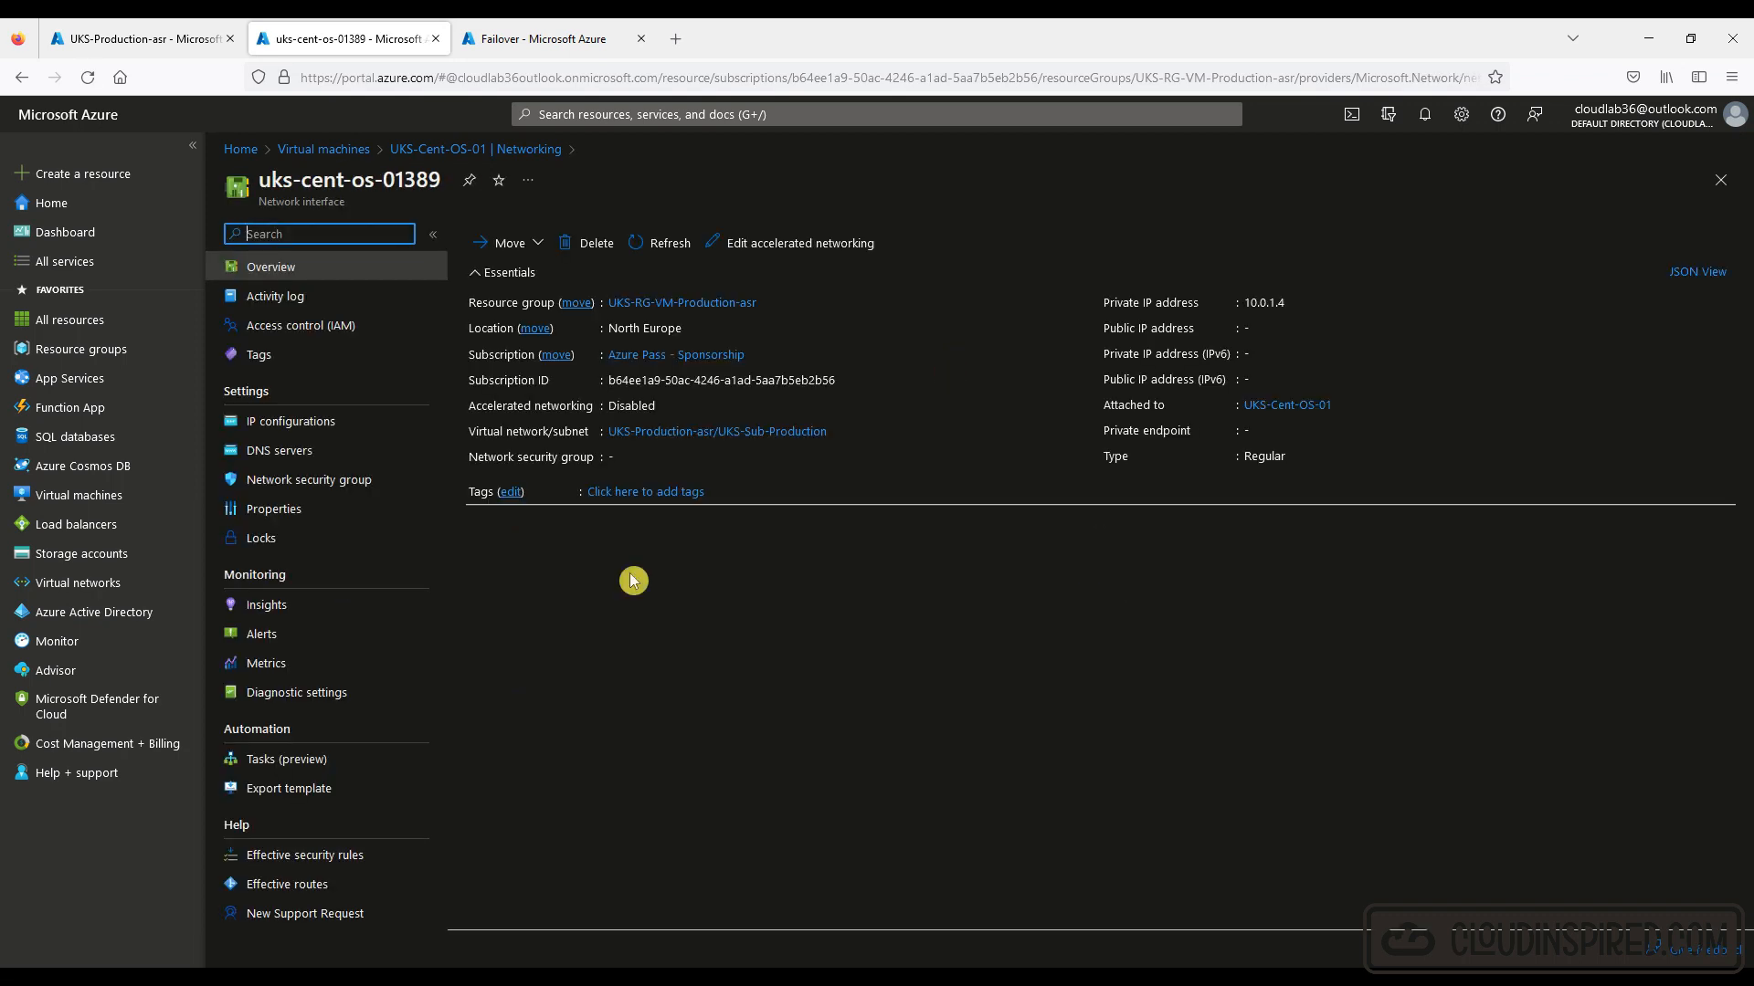
{"action": "left_click", "coordinate": [274, 450]}
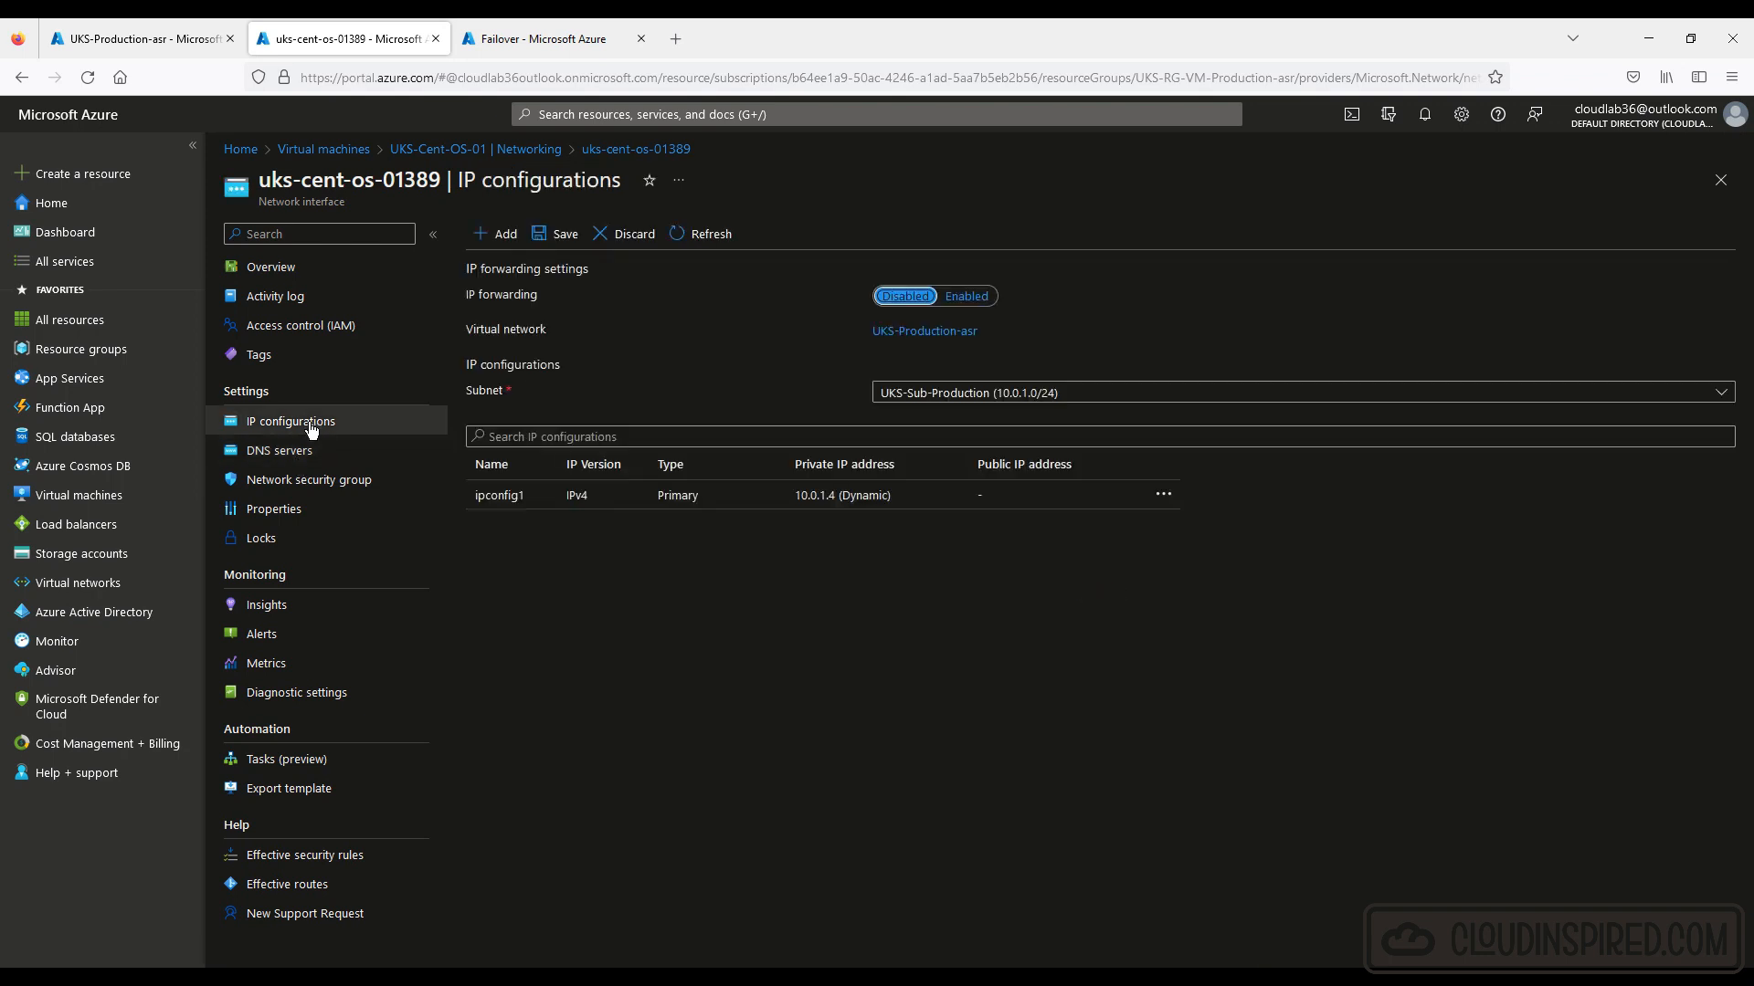
{"action": "left_click", "coordinate": [599, 495]}
{"action": "left_click", "coordinate": [343, 327]}
{"action": "left_click", "coordinate": [376, 380]}
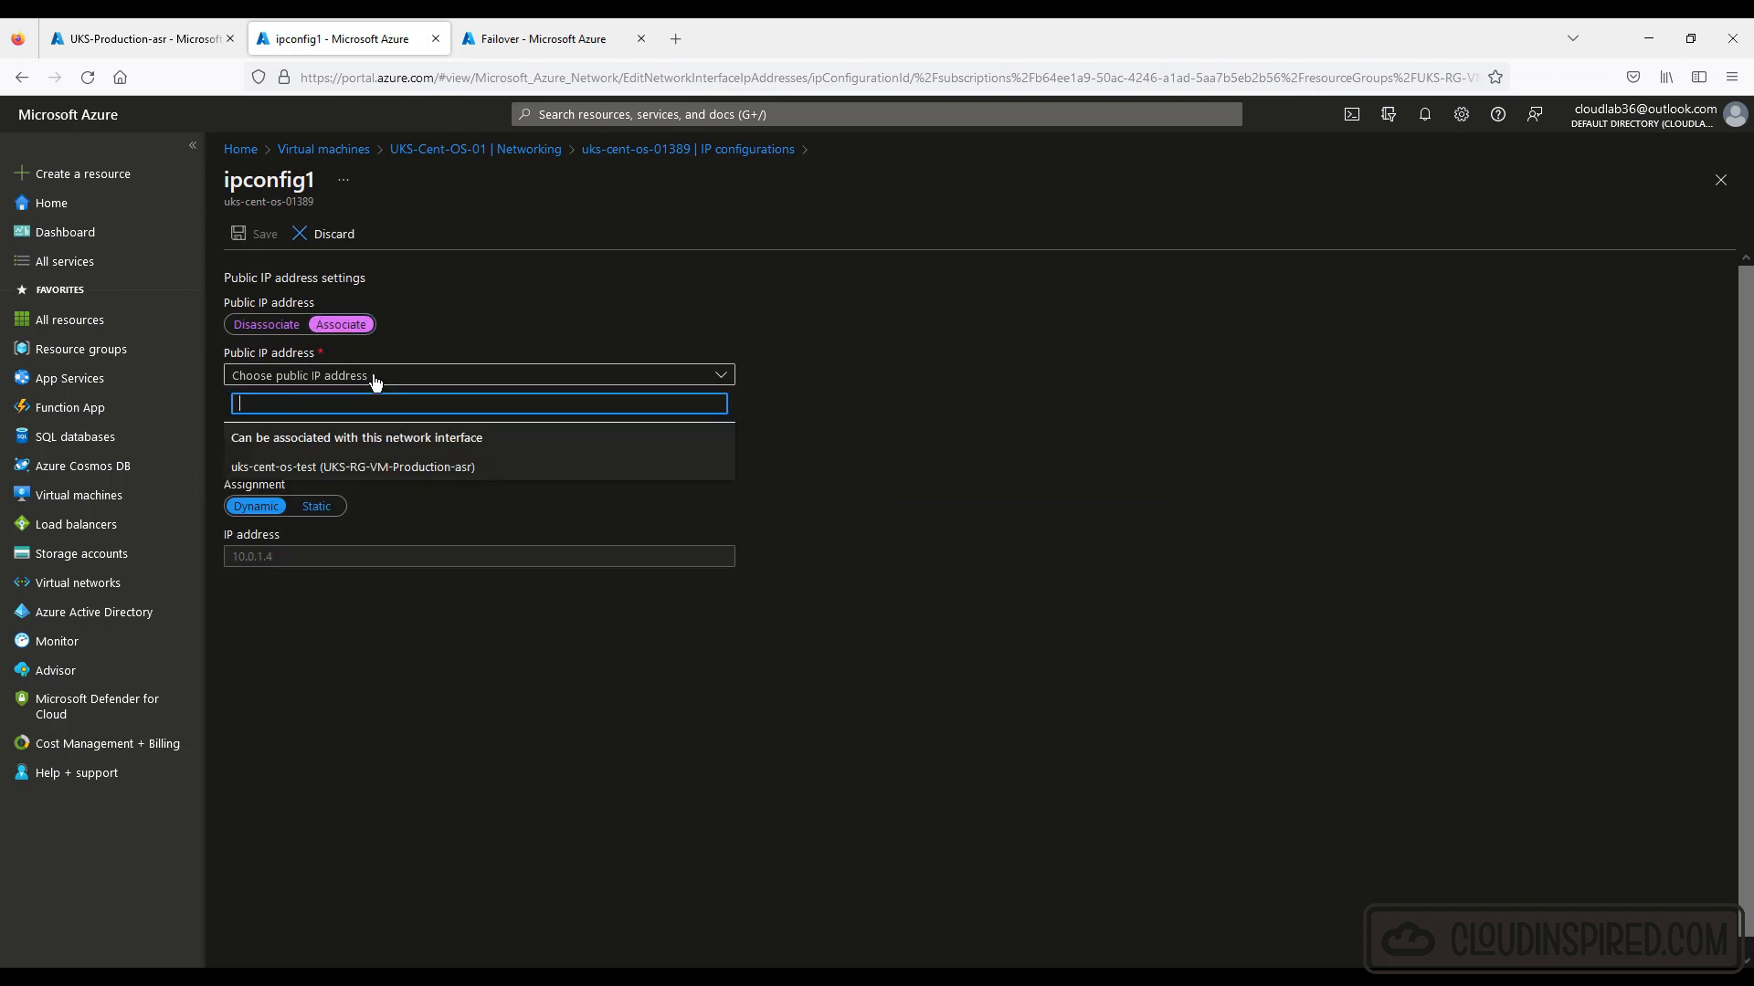
{"action": "left_click", "coordinate": [384, 467]}
{"action": "left_click", "coordinate": [259, 234]}
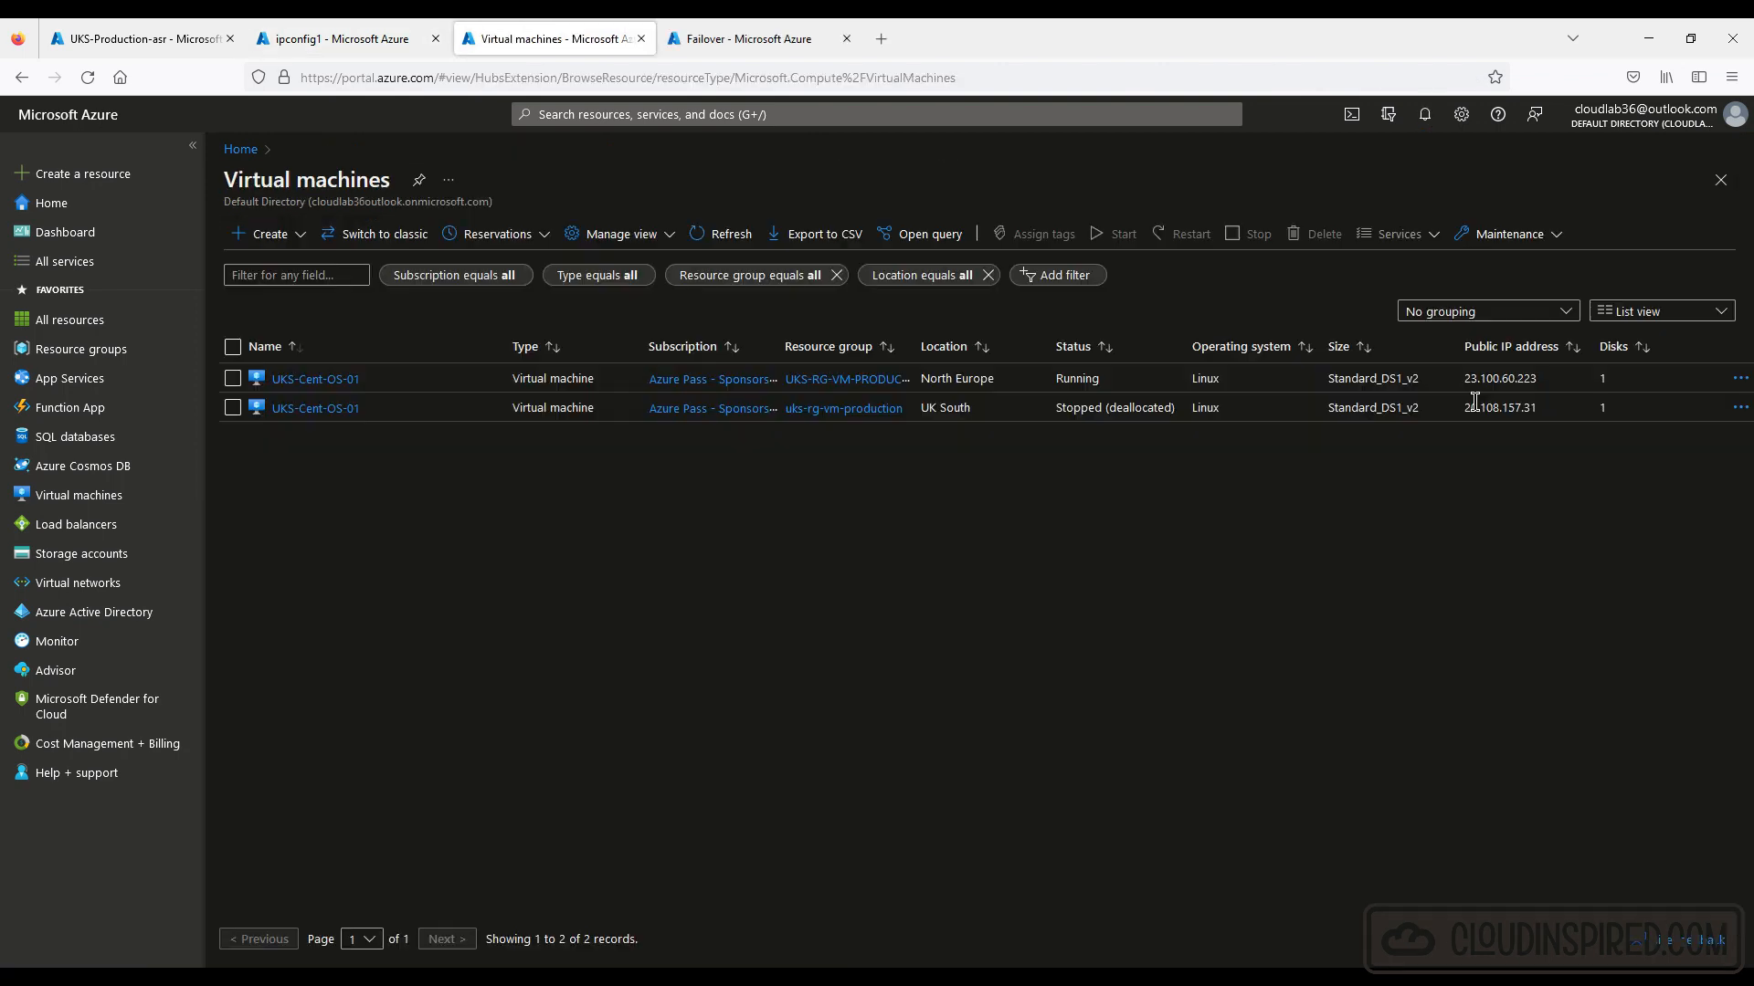
Open the North Europe VM's public IP address, 23.100.60.223, in a new browser tab to check its web page.
{"action": "left_click_drag", "start_coordinate": [1549, 384], "coordinate": [1468, 391]}
{"action": "key", "text": "ctrl+c"}
{"action": "key", "text": "ctrl+t"}
{"action": "key", "text": "ctrl+v"}
{"action": "key", "text": "Return"}
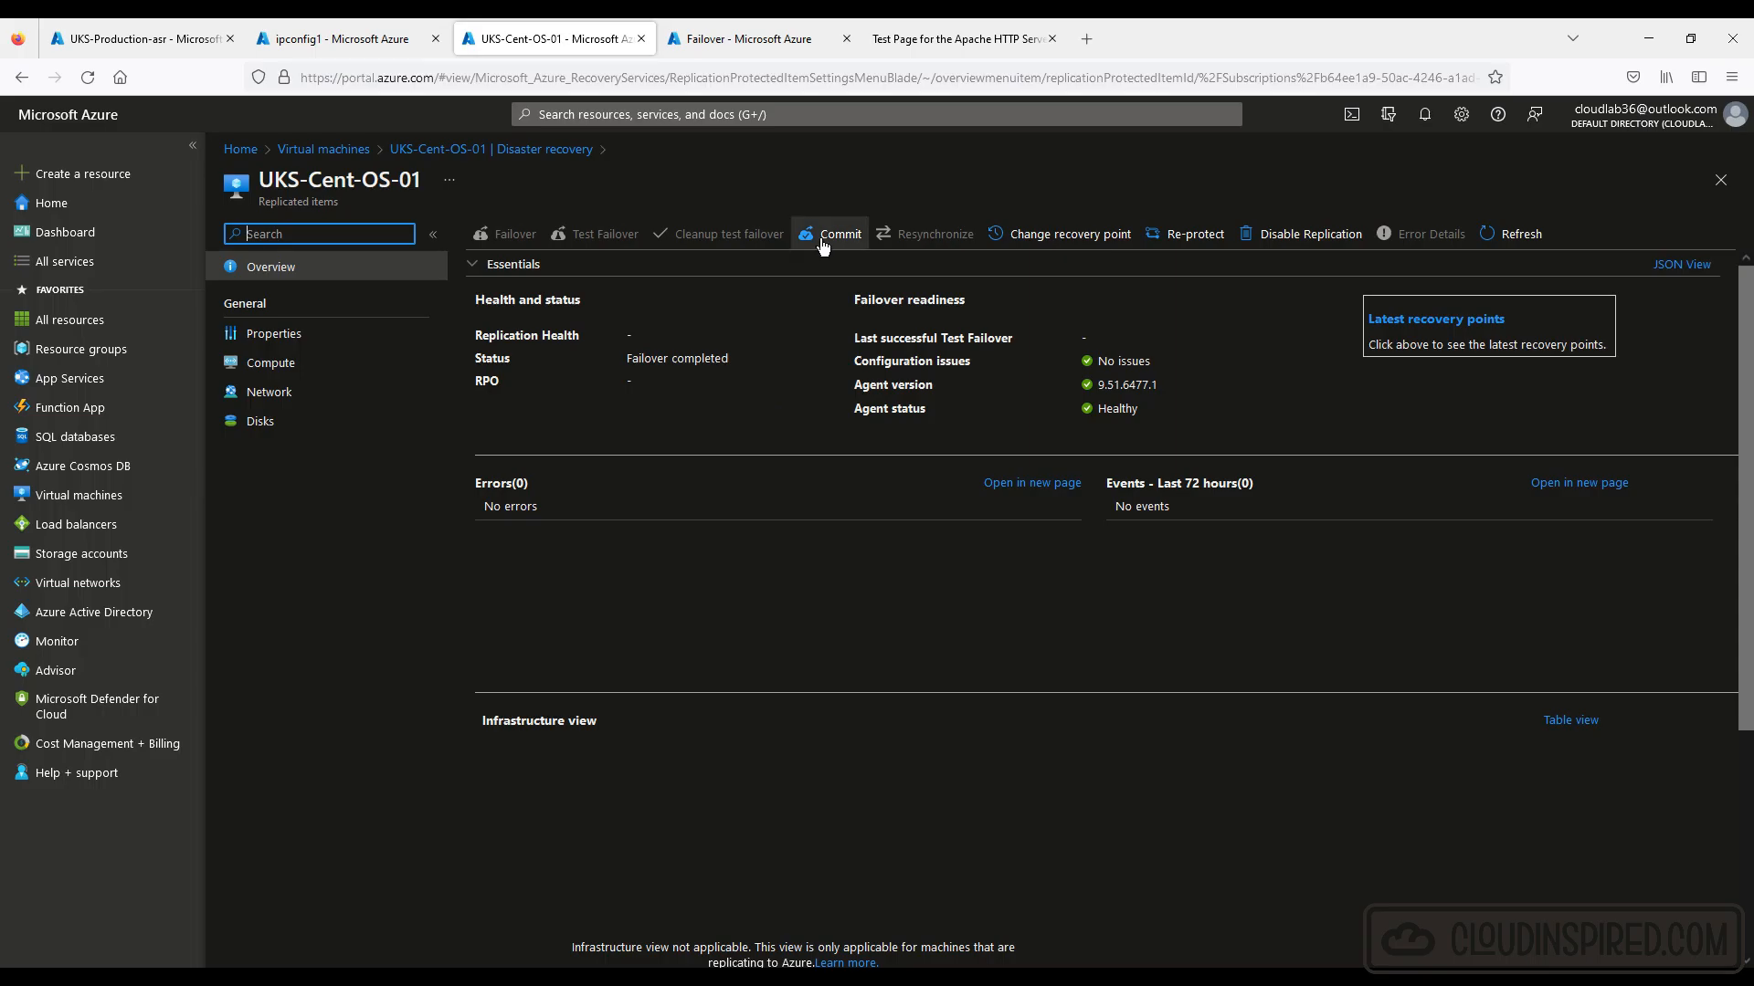
Review the commit confirmation and the recovery points offered for UKS-Cent-OS-01, leaving both pages without applying anything.
{"action": "left_click", "coordinate": [836, 239]}
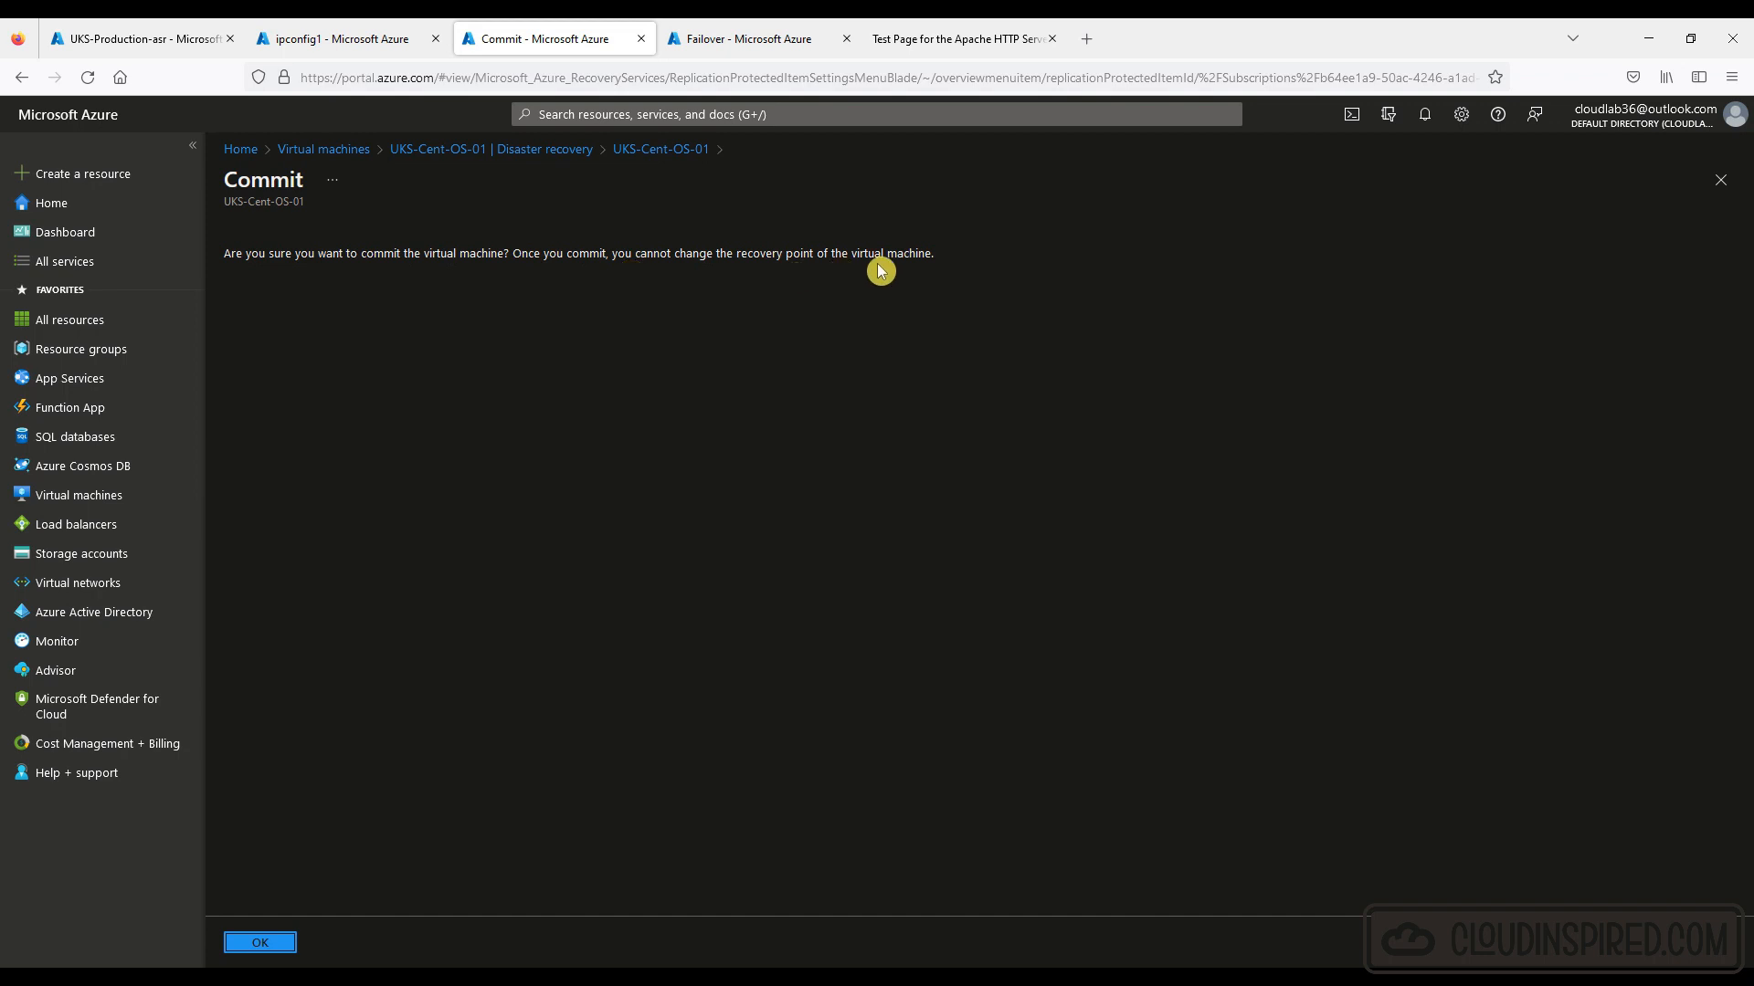
{"action": "left_click", "coordinate": [666, 149]}
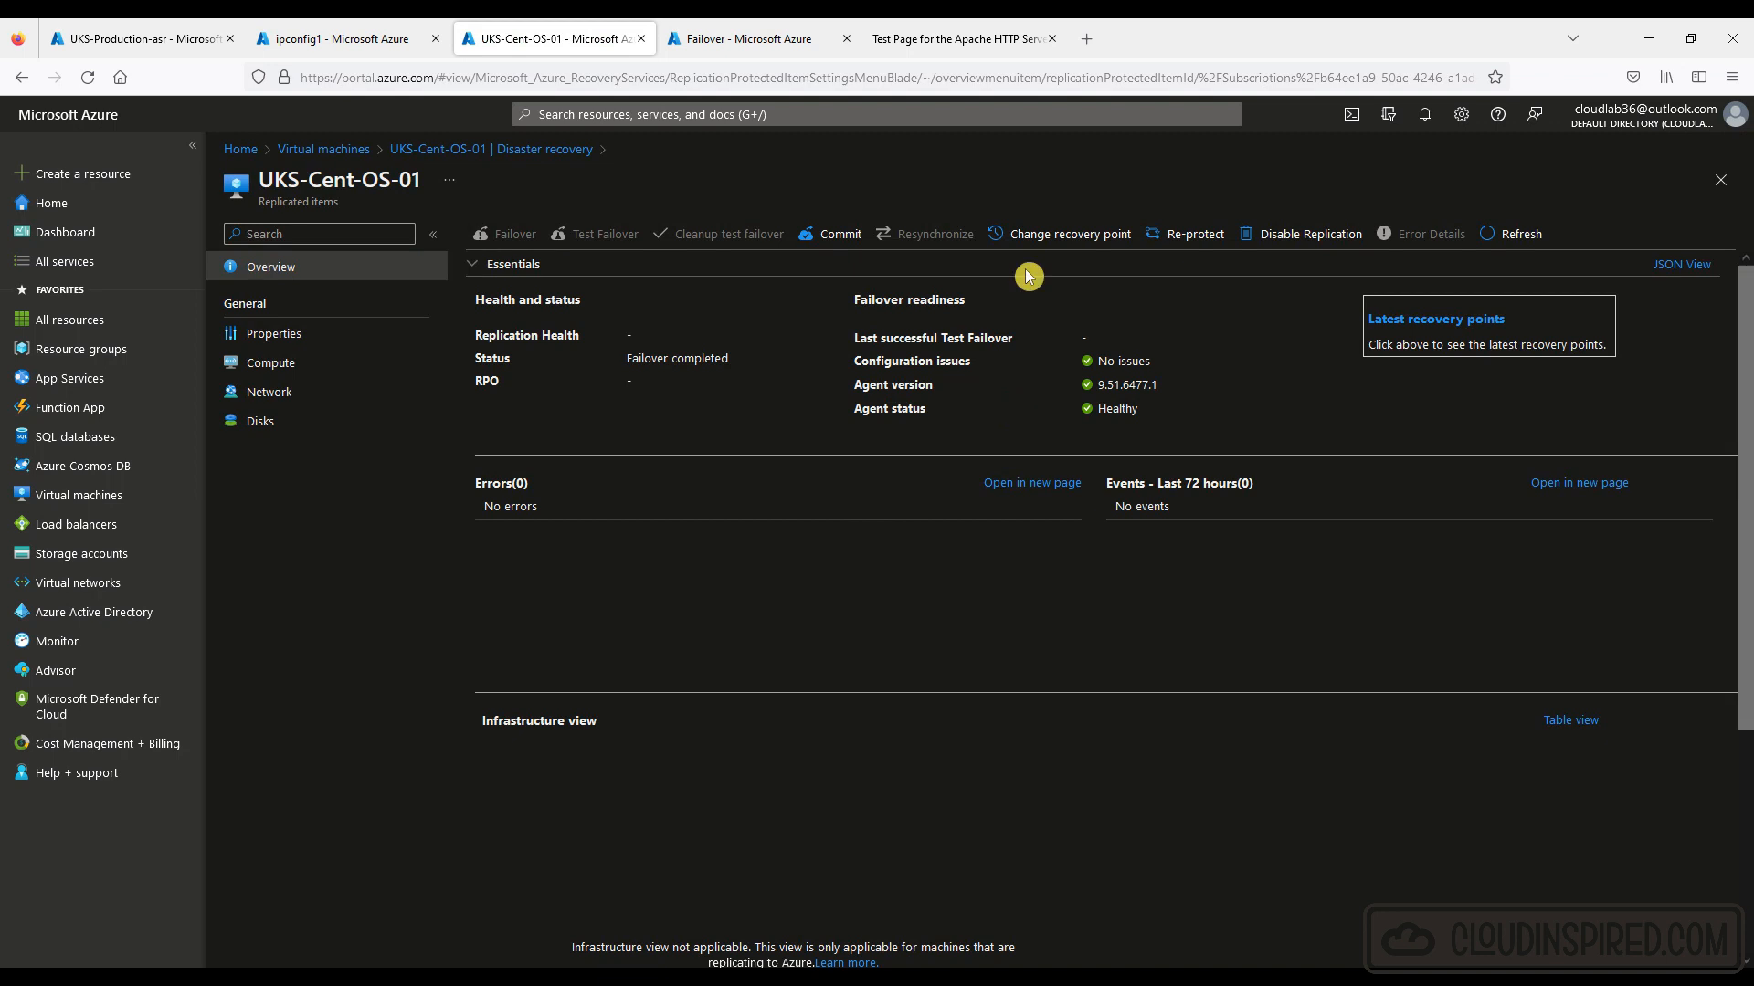
{"action": "left_click", "coordinate": [1064, 236]}
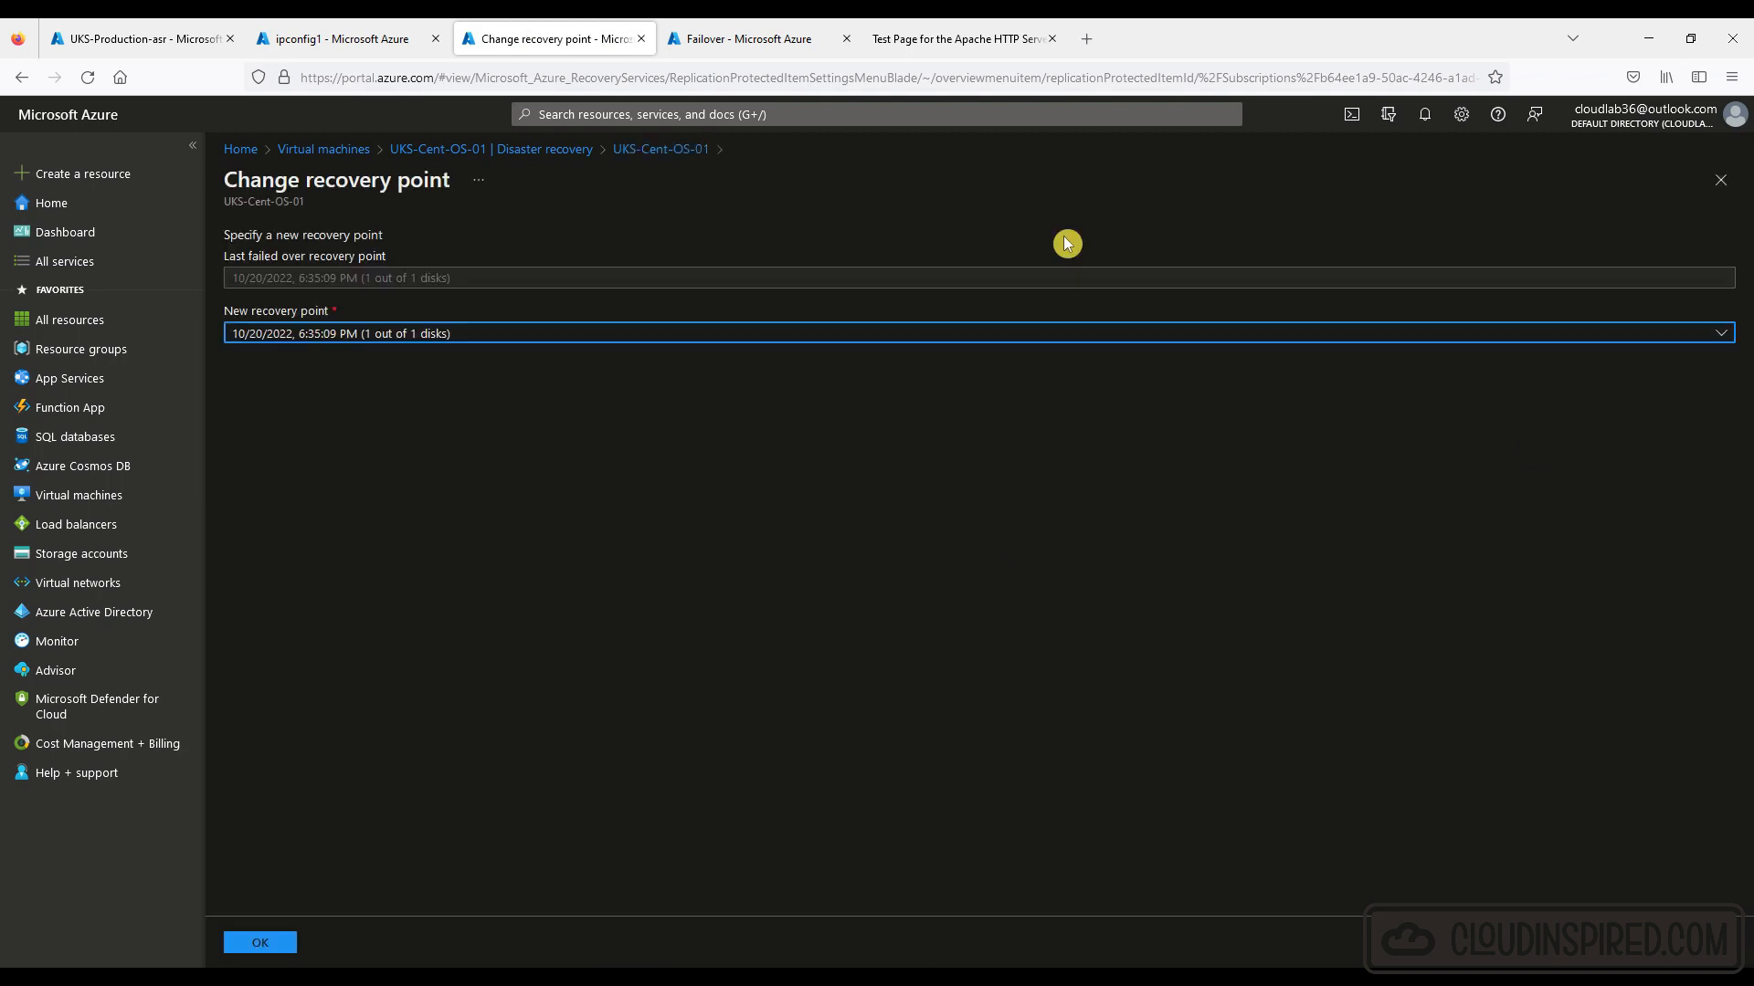
{"action": "left_click", "coordinate": [1725, 335]}
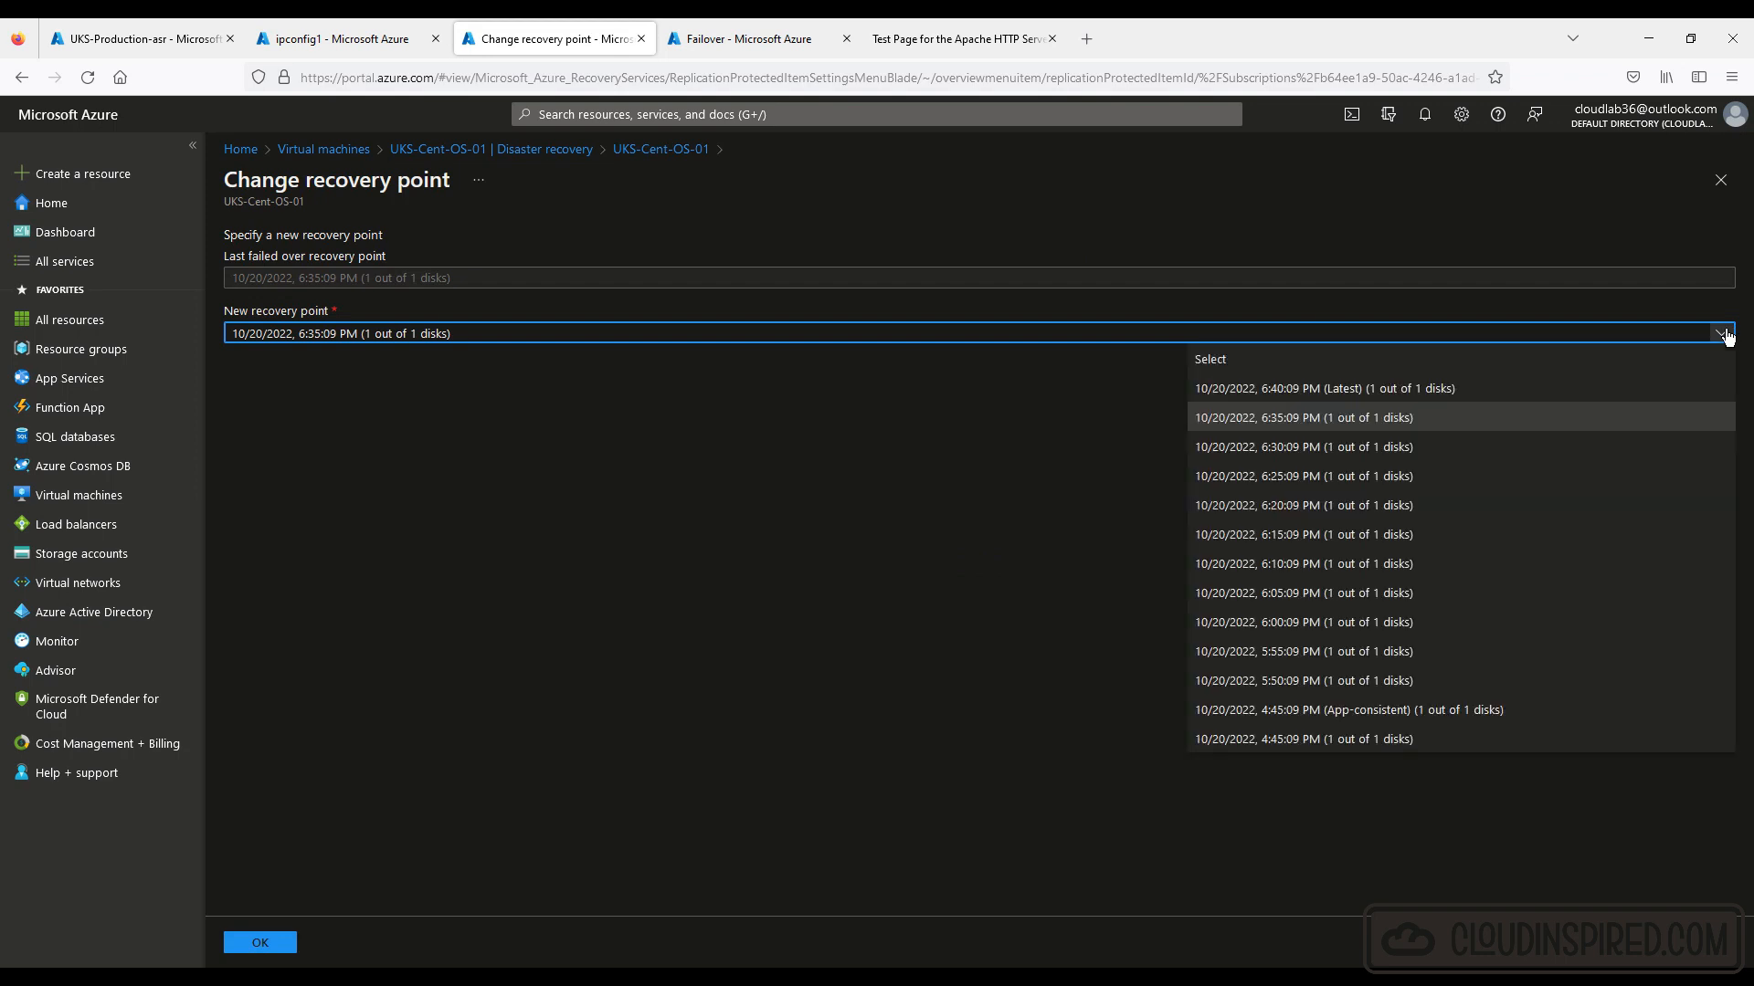
{"action": "left_click", "coordinate": [1725, 335]}
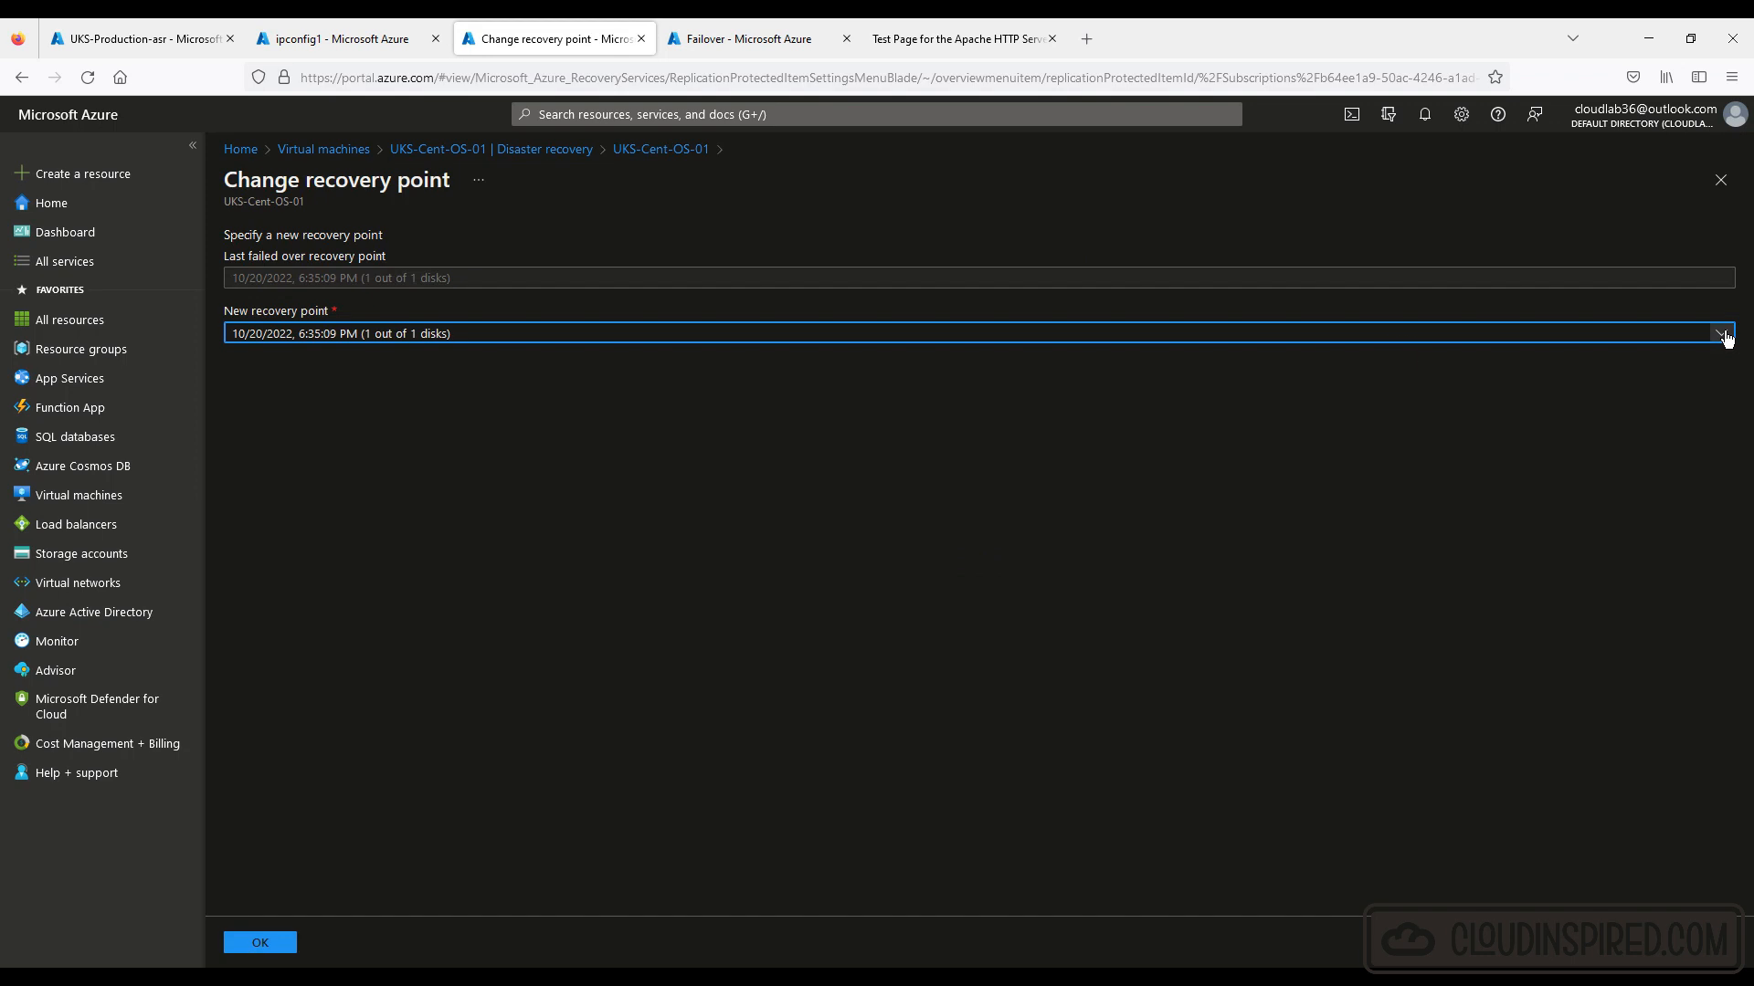
{"action": "left_click", "coordinate": [662, 150]}
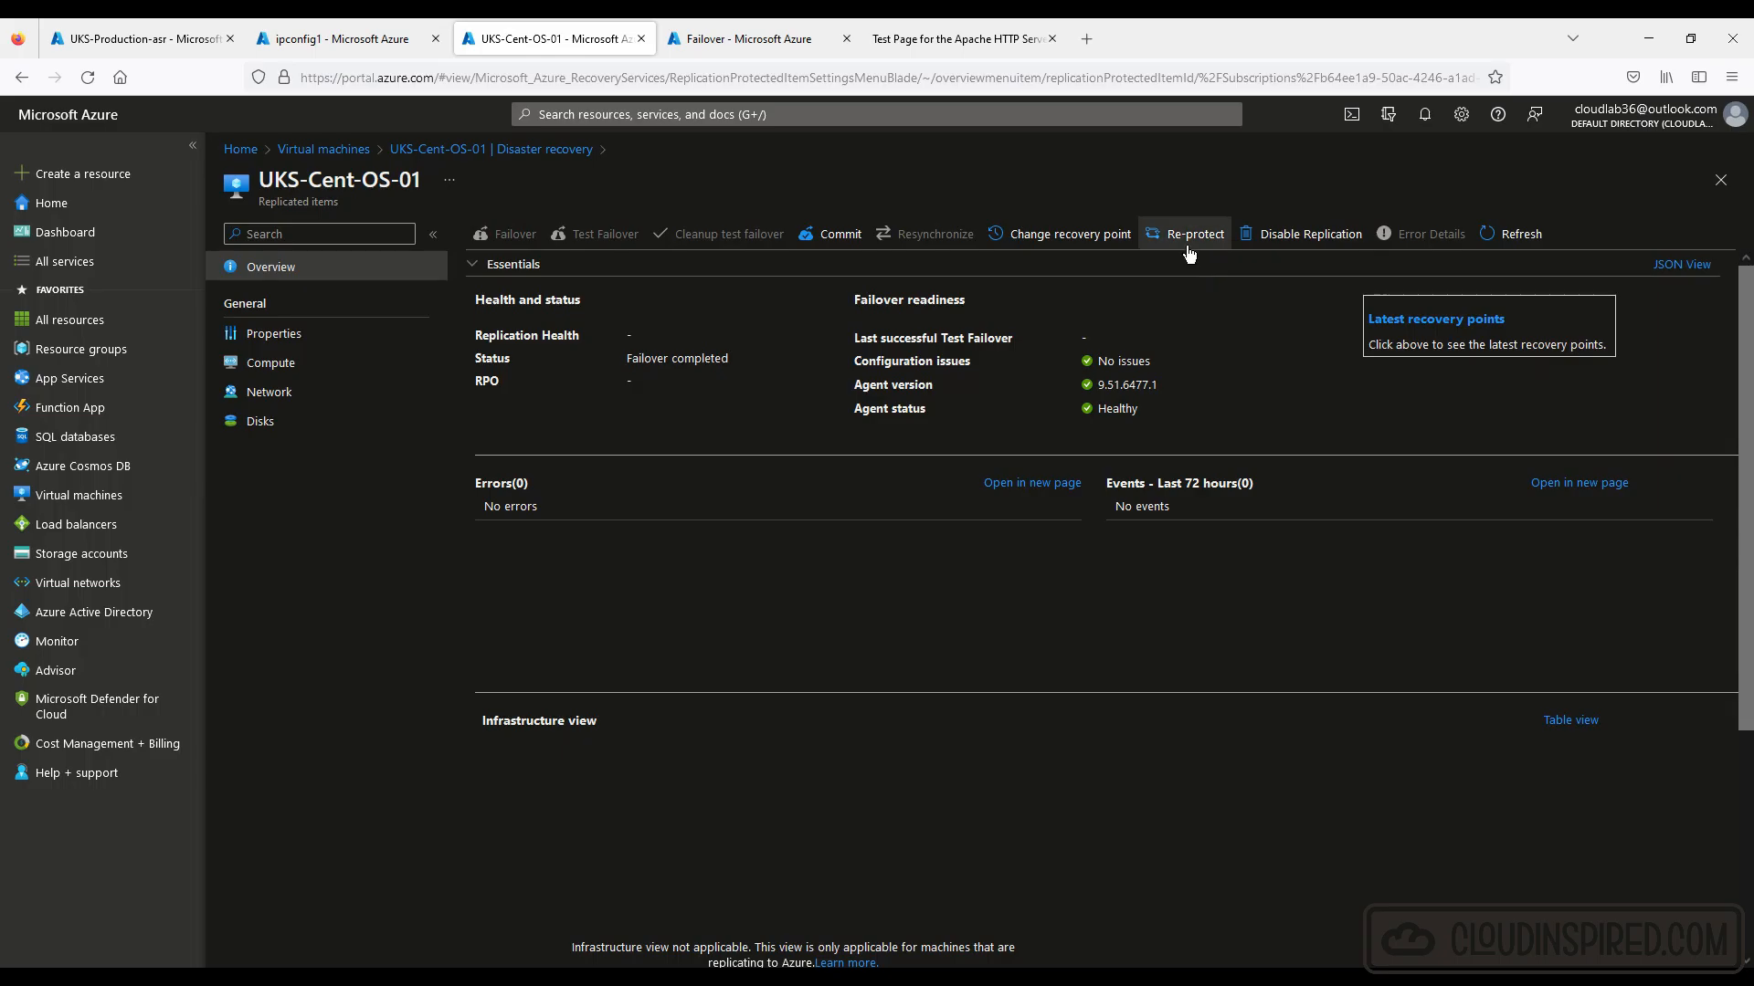
Re-protect UKS-Cent-OS-01 from North Europe to UK South with the default target resource group UKS-RG-VM-Production and virtual network UKS-Production.
{"action": "left_click", "coordinate": [1193, 239]}
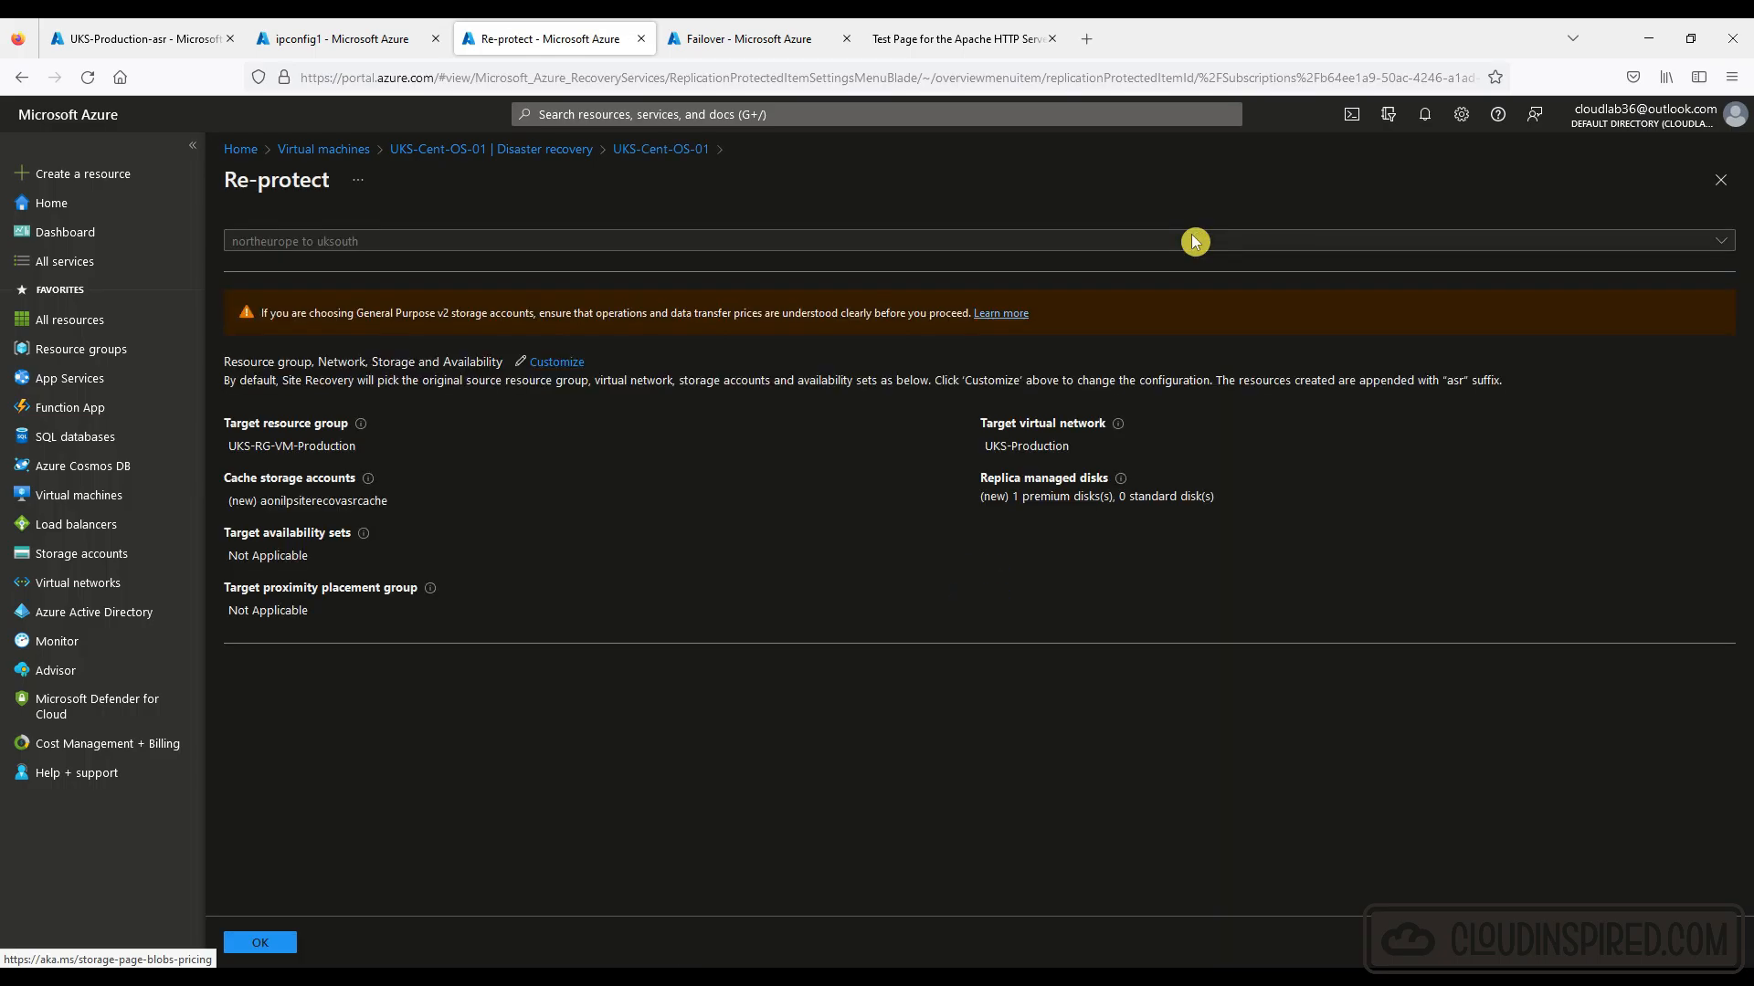
{"action": "left_click", "coordinate": [260, 942]}
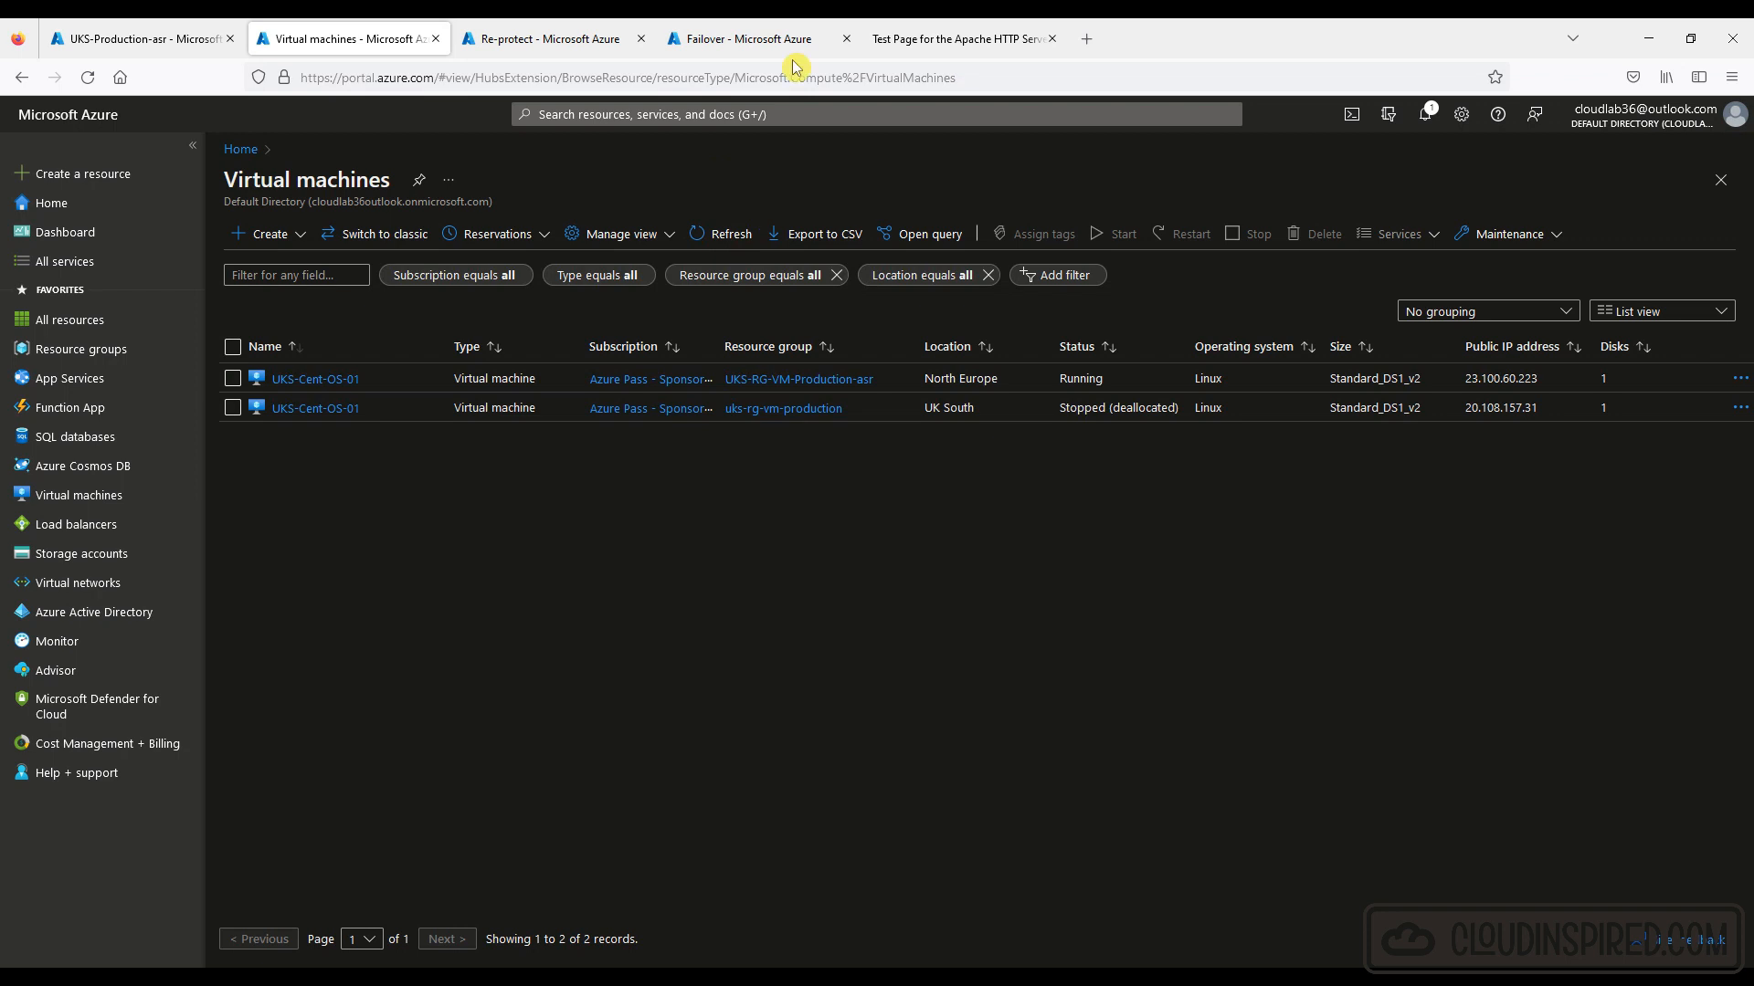
{"action": "left_click", "coordinate": [780, 39]}
{"action": "left_click", "coordinate": [561, 38]}
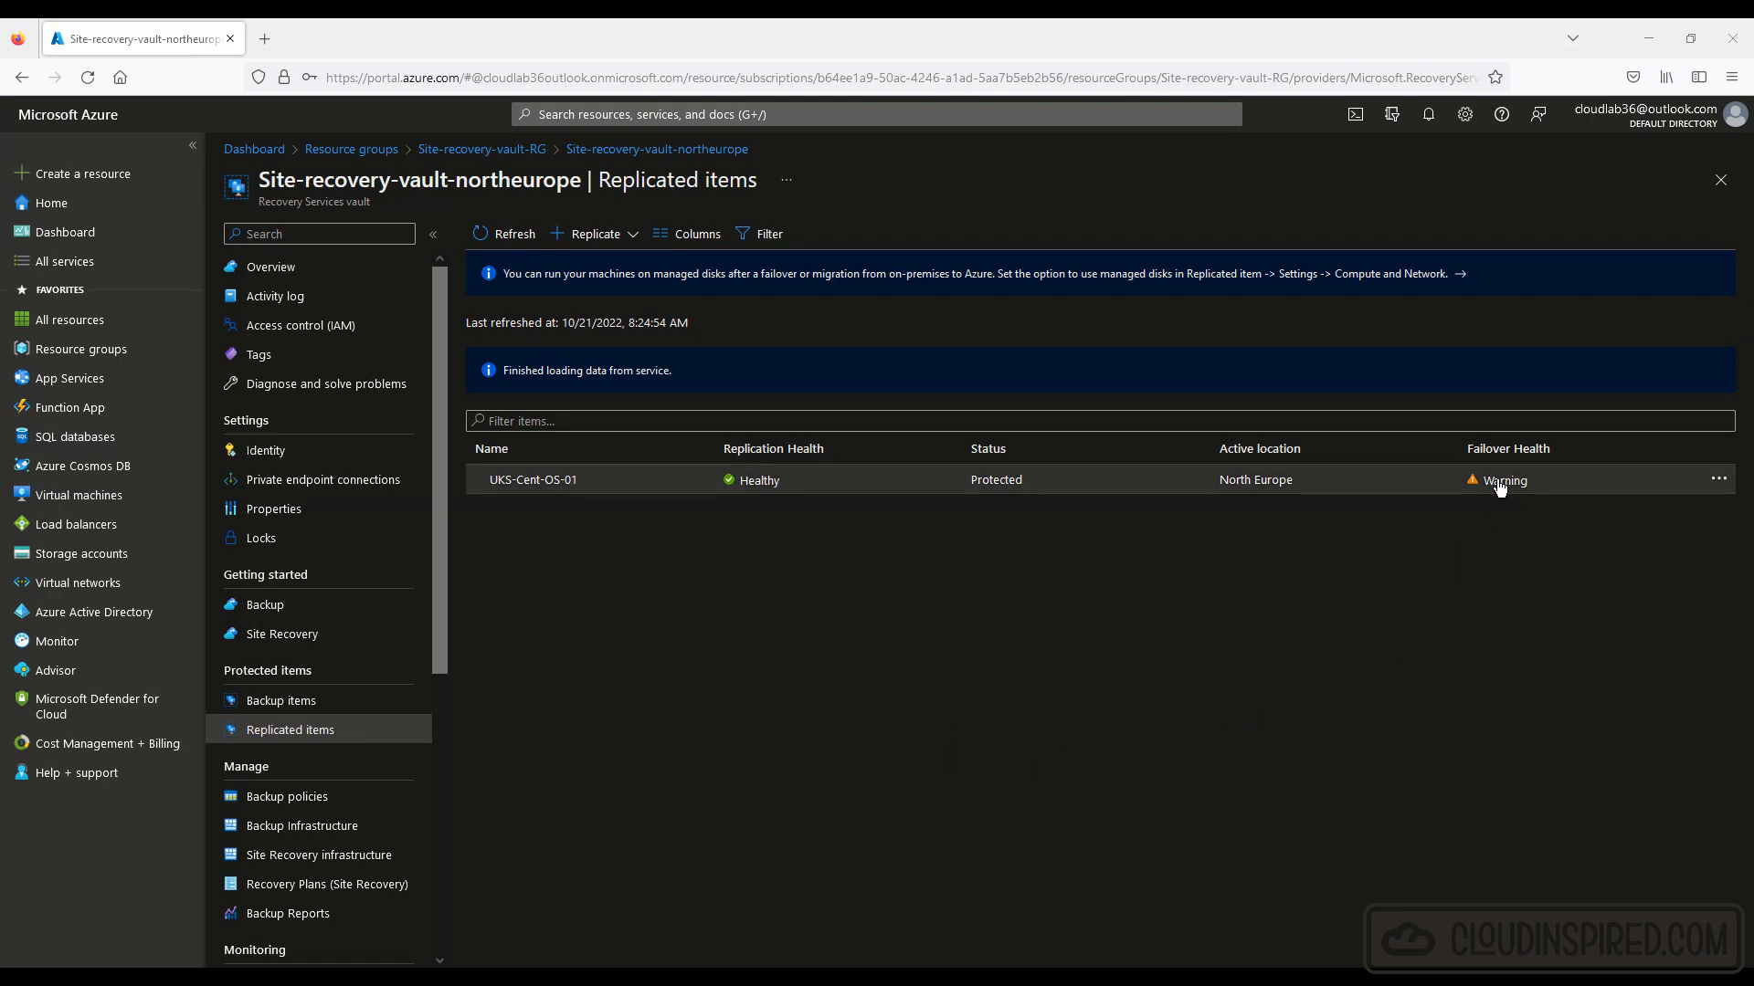
Examine the replication status of UKS-Cent-OS-01 in Site-recovery-vault-northeurope and the error details for its last successful test failover.
{"action": "left_click", "coordinate": [552, 480]}
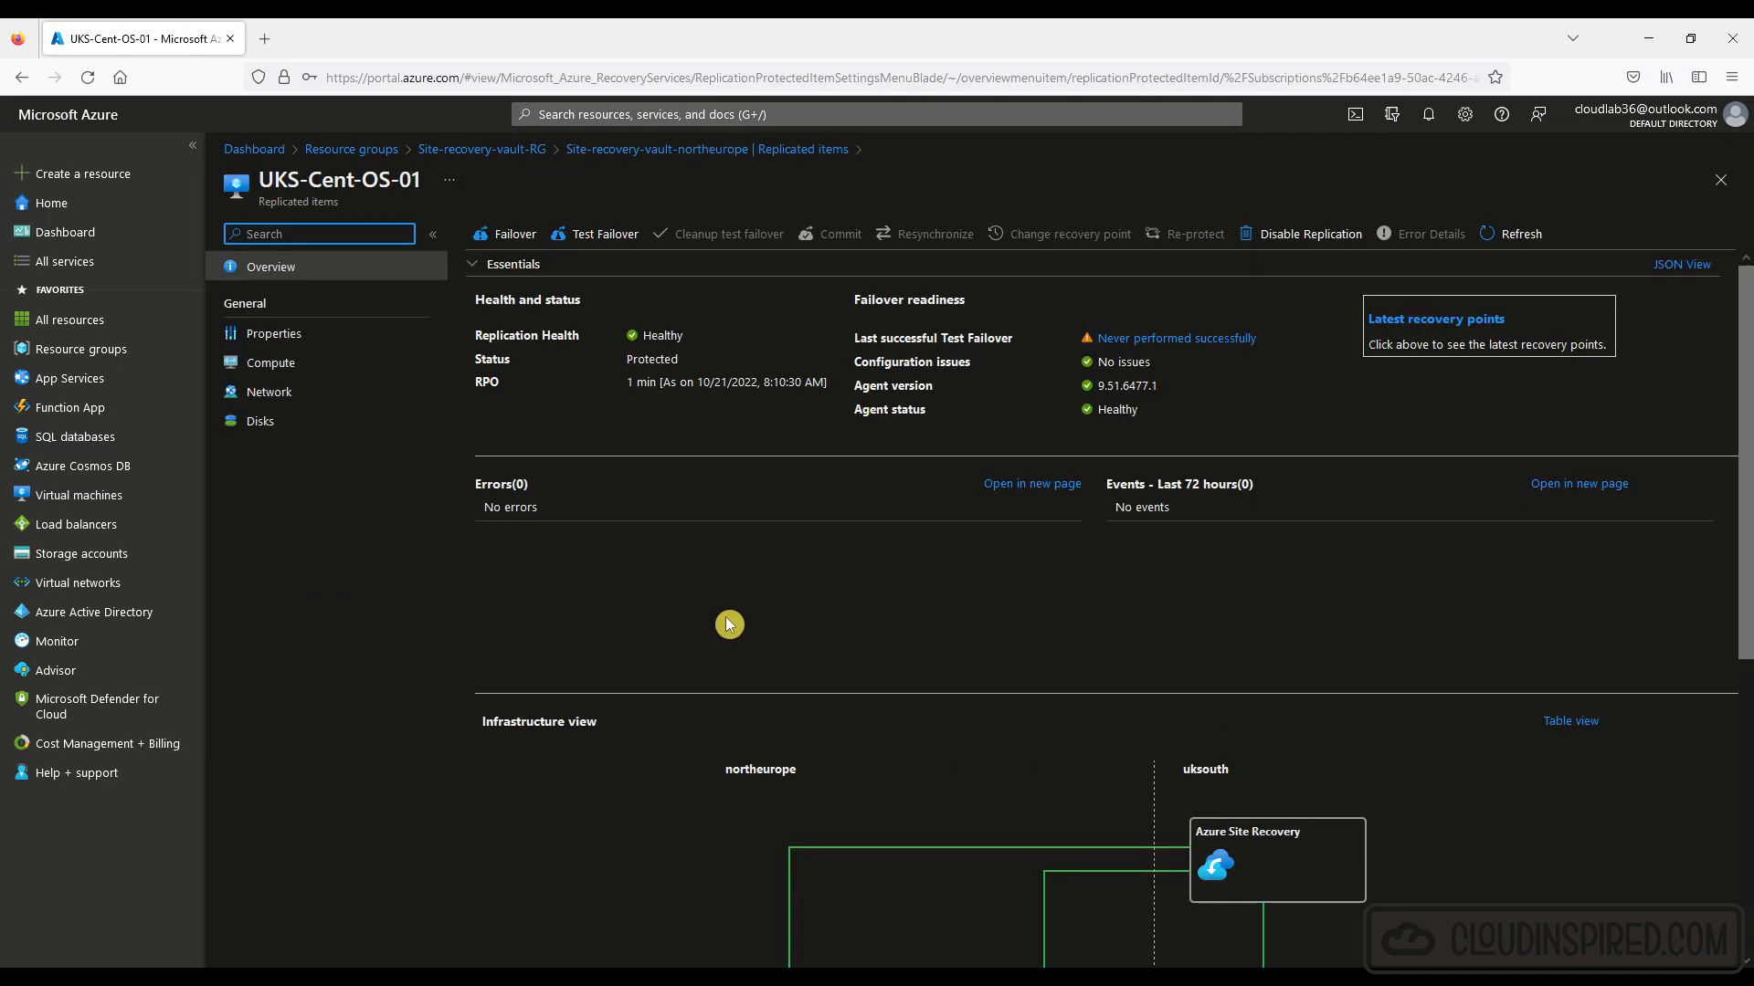
{"action": "left_click", "coordinate": [1216, 339]}
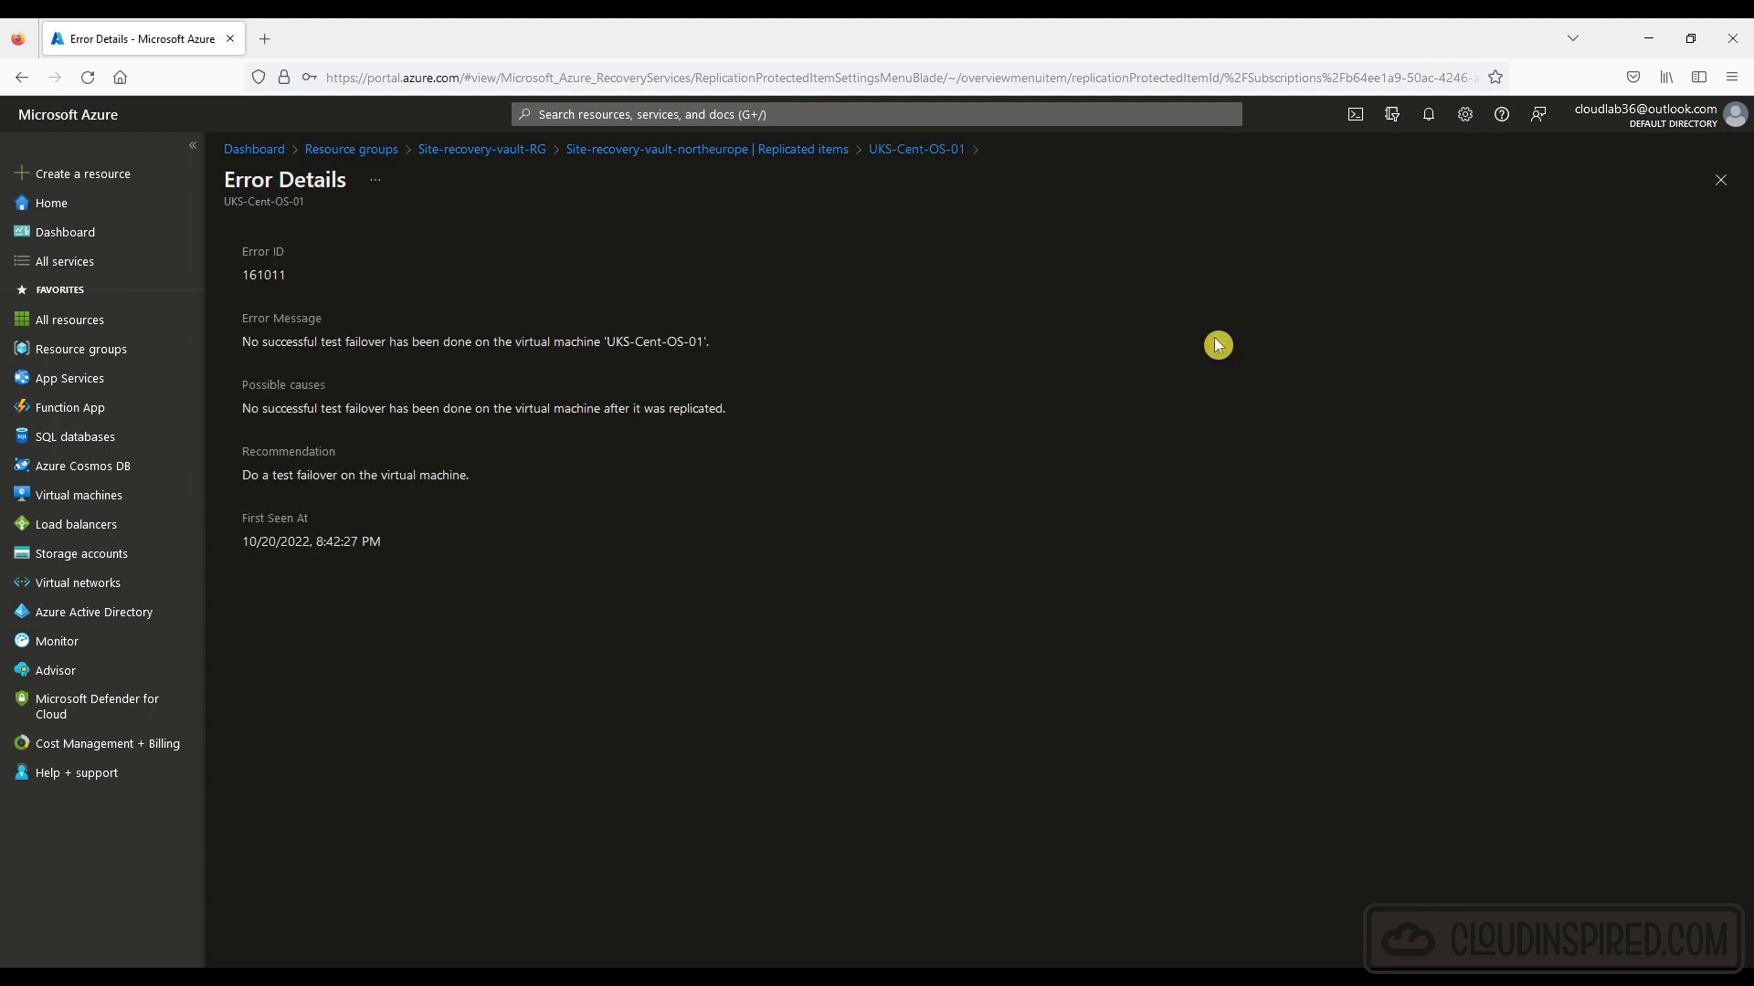